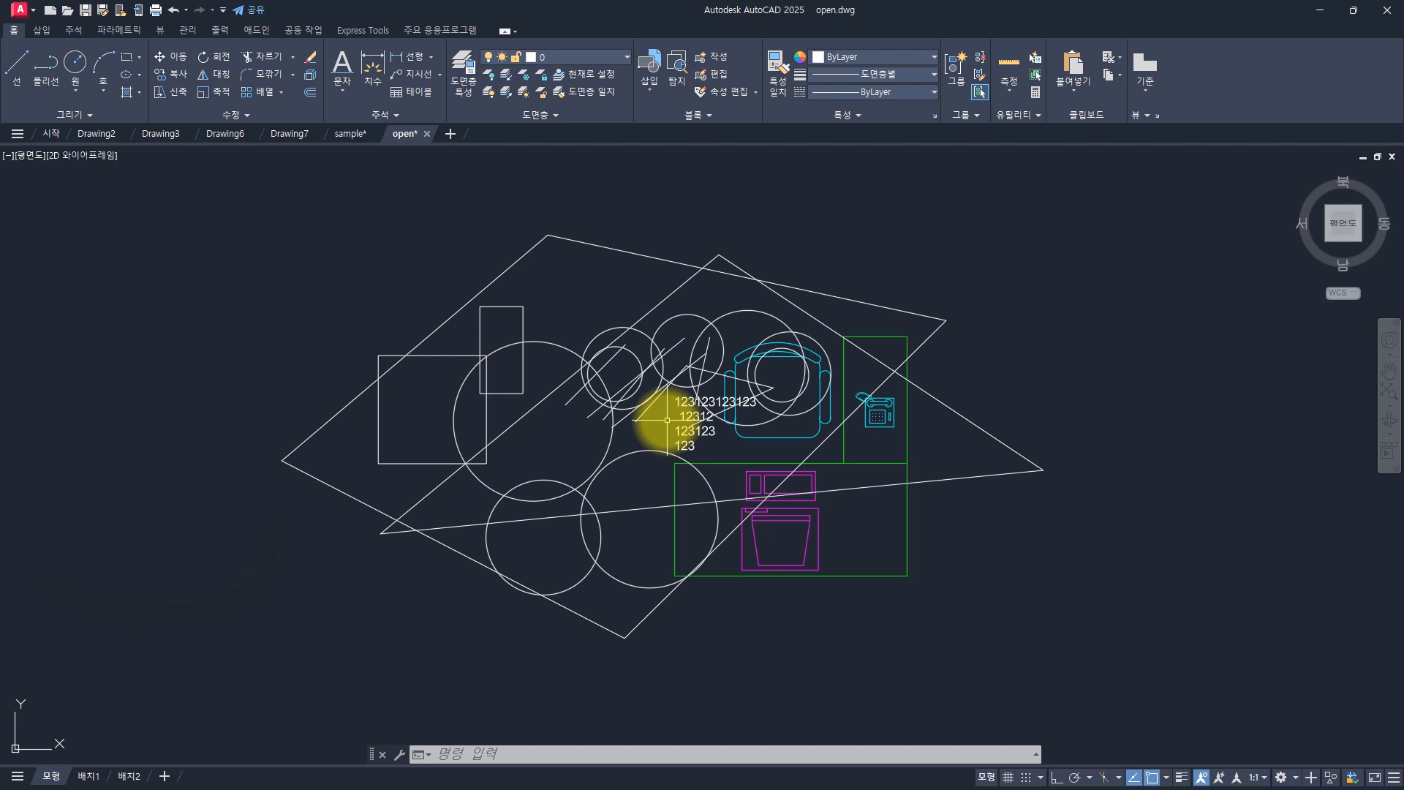
- Undo all earlier edits until only the original chair, desks, telephone and computer remain in the drawing
key(Escape)
key(Escape)
key(Escape)
key(Escape)
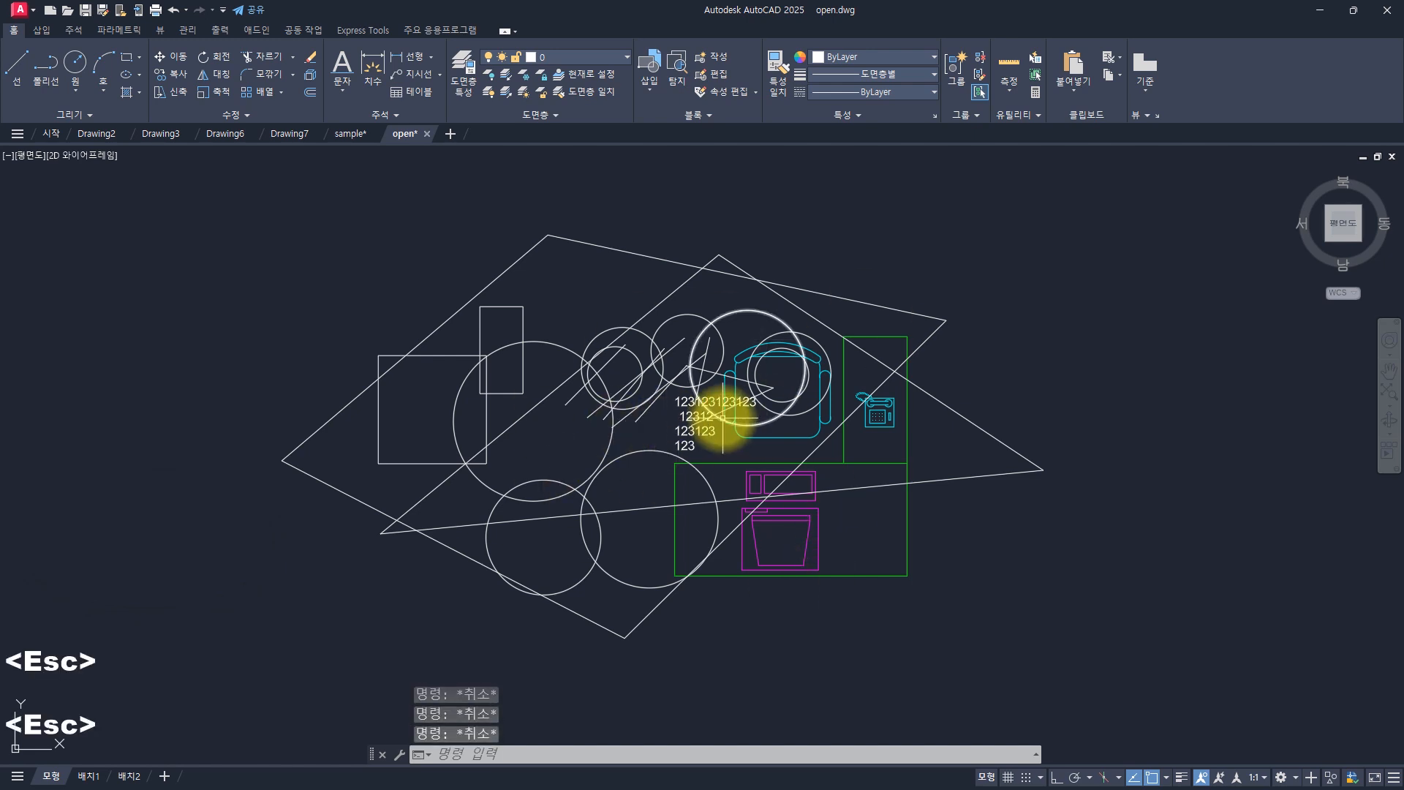
key(ctrl+z)
key(ctrl+z)
key(ctrl+z)
key(ctrl+z)
key(ctrl+z)
key(ctrl+z)
key(ctrl+z)
key(ctrl+z)
key(ctrl+z)
key(ctrl+z)
key(ctrl+z)
key(ctrl+z)
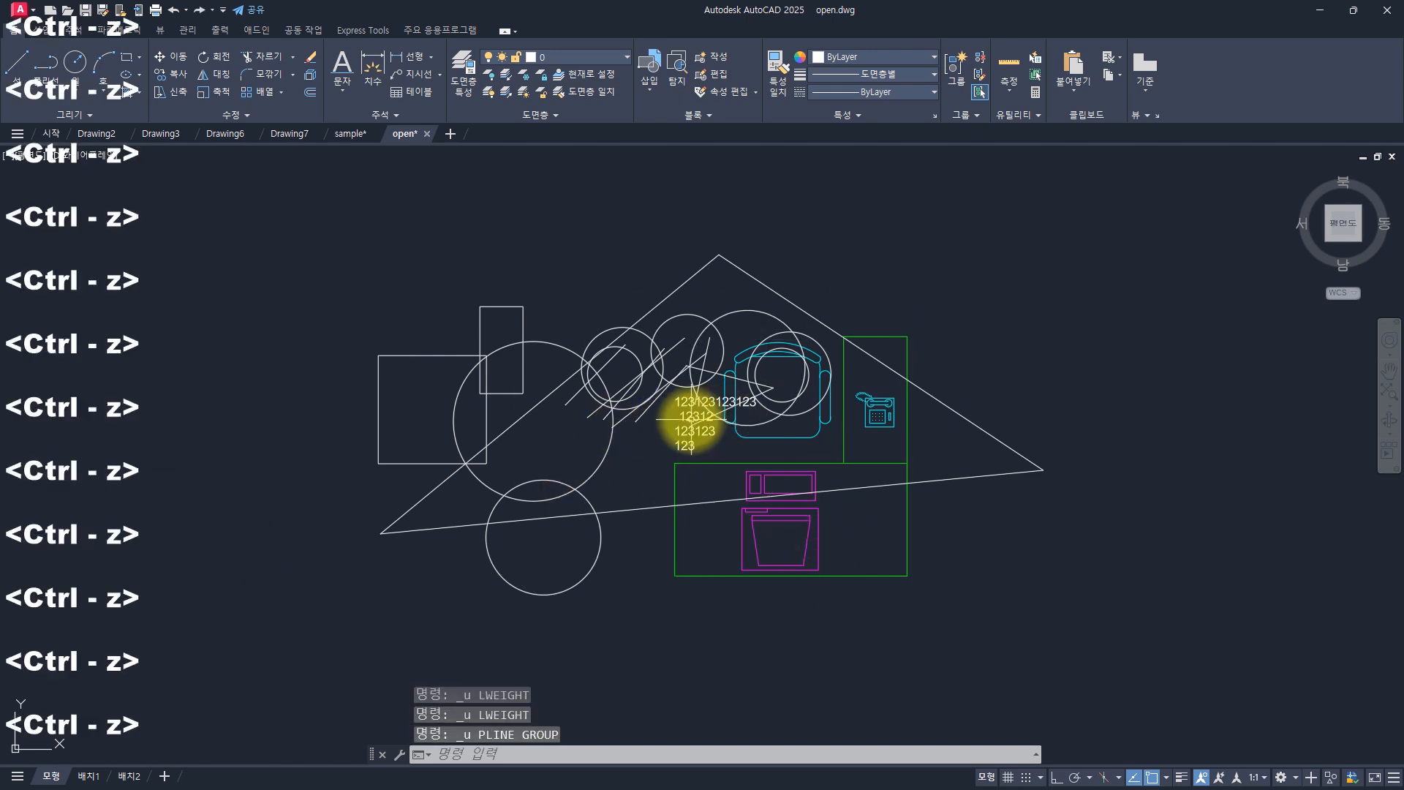
key(ctrl+z)
key(ctrl+z)
key(ctrl+z)
key(ctrl+z)
key(ctrl+z)
key(ctrl+z)
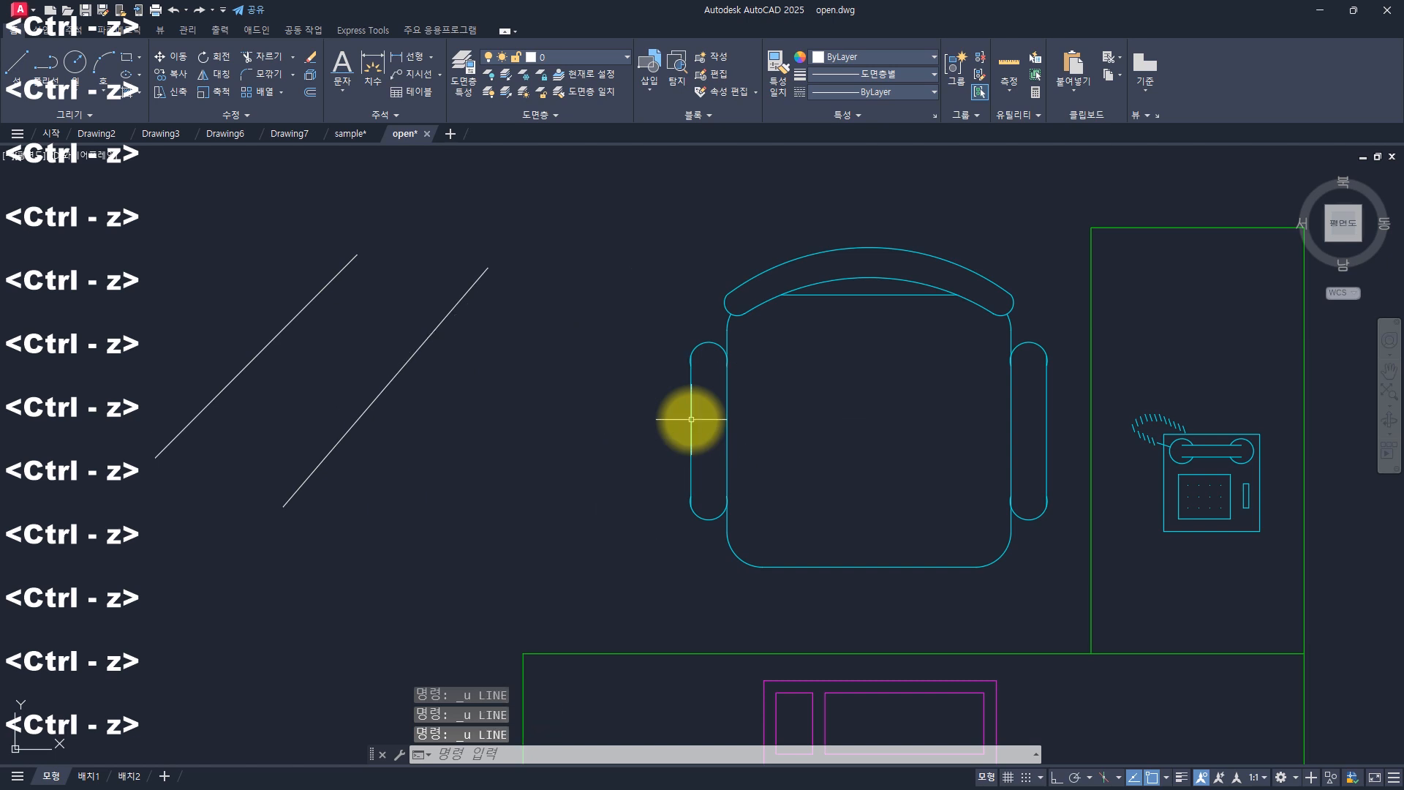
key(ctrl+z)
key(ctrl+z)
key(ctrl+z)
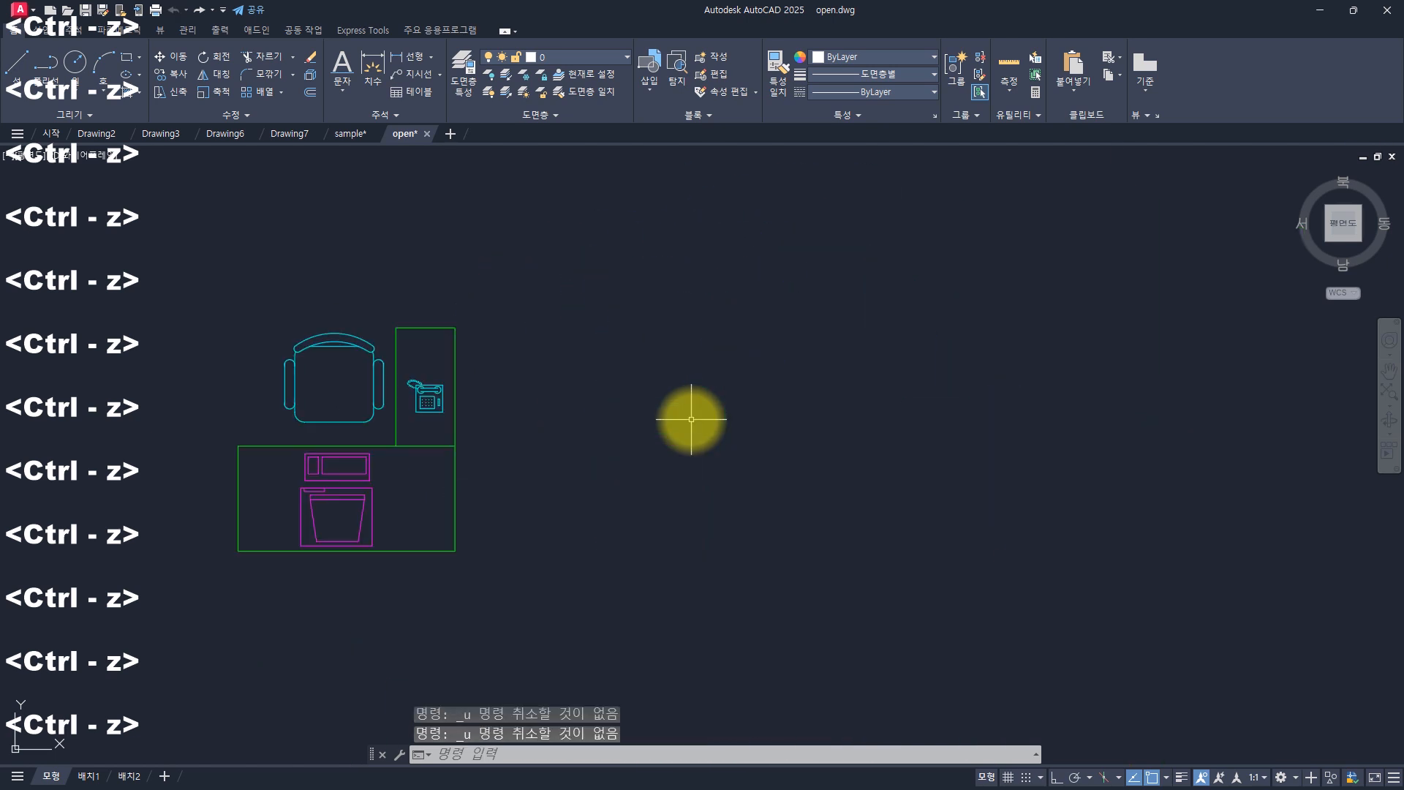
key(Escape)
key(Escape)
key(Escape)
key(Escape)
- Select the chair's outer back arc, the main desk's upper edge and the side desk's upper edge together, and clear the selection
scroll(626, 432, up, 2)
scroll(658, 371, up, 1)
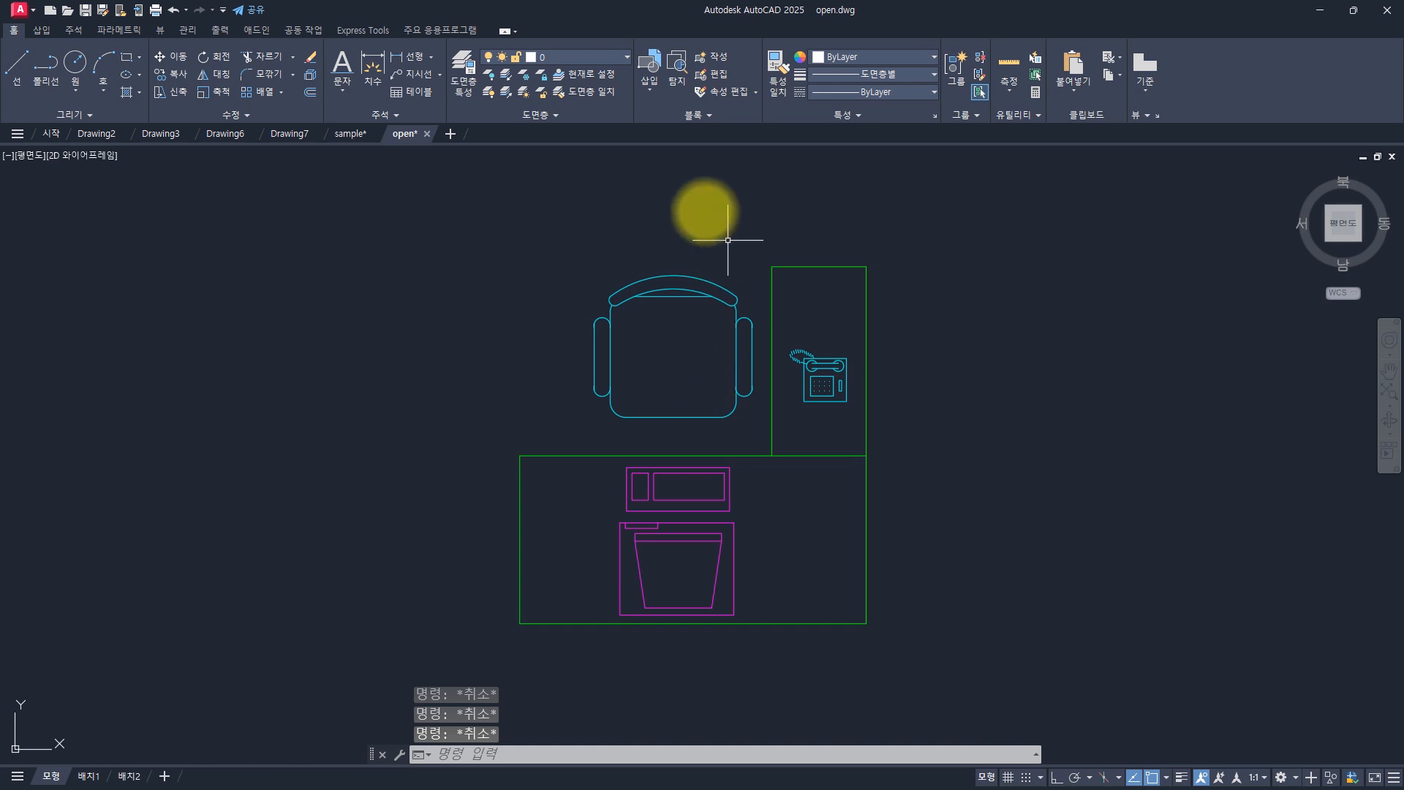
mouse_move(674, 273)
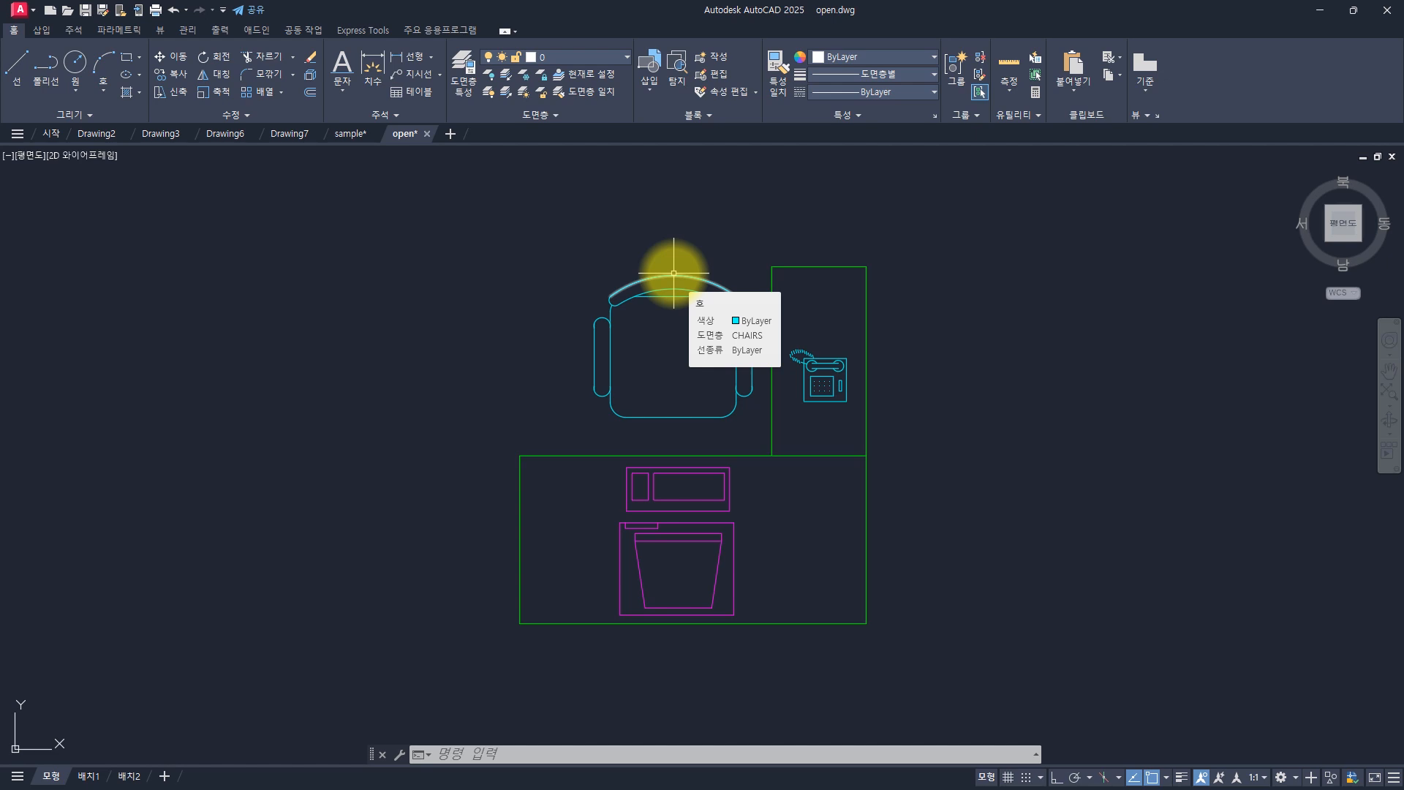
click(674, 274)
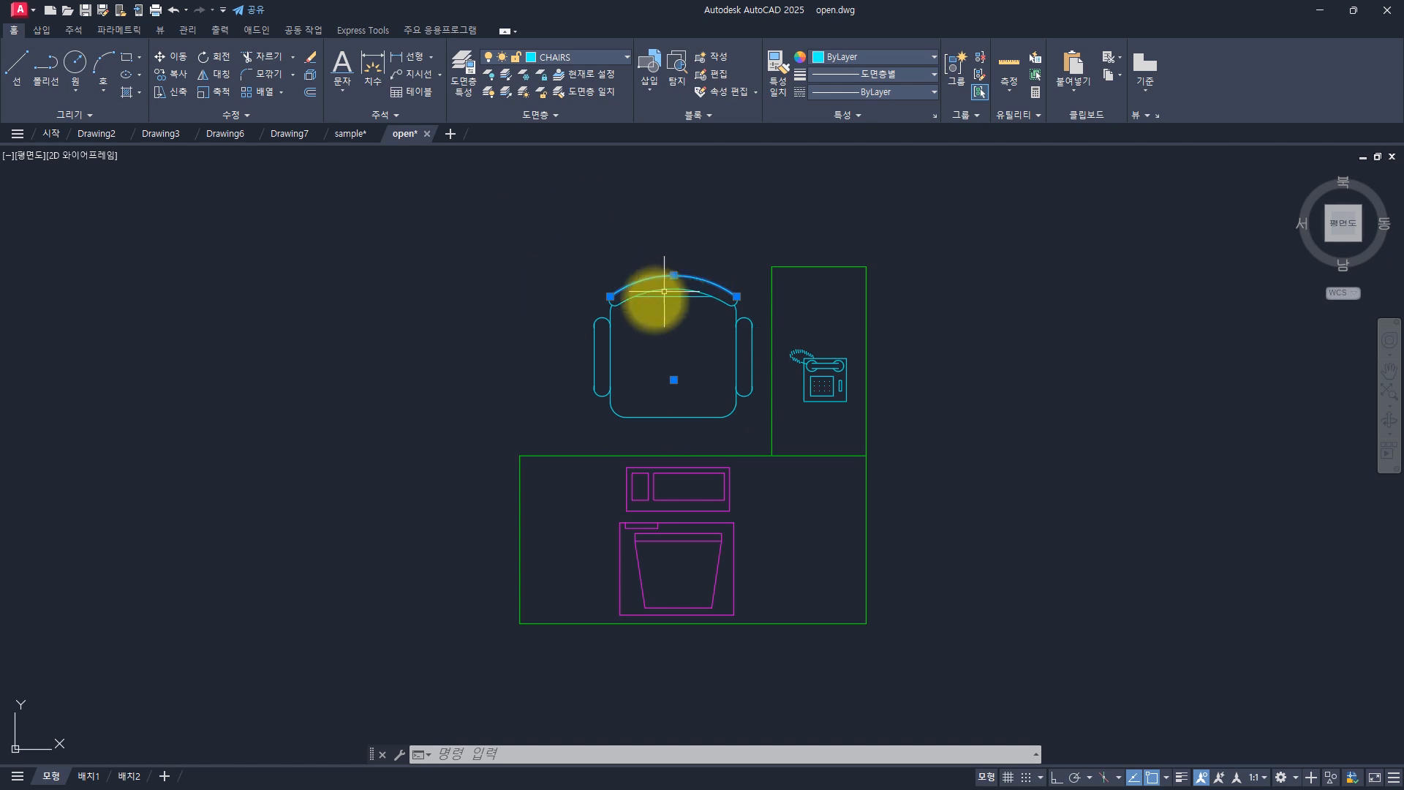
click(557, 453)
click(556, 456)
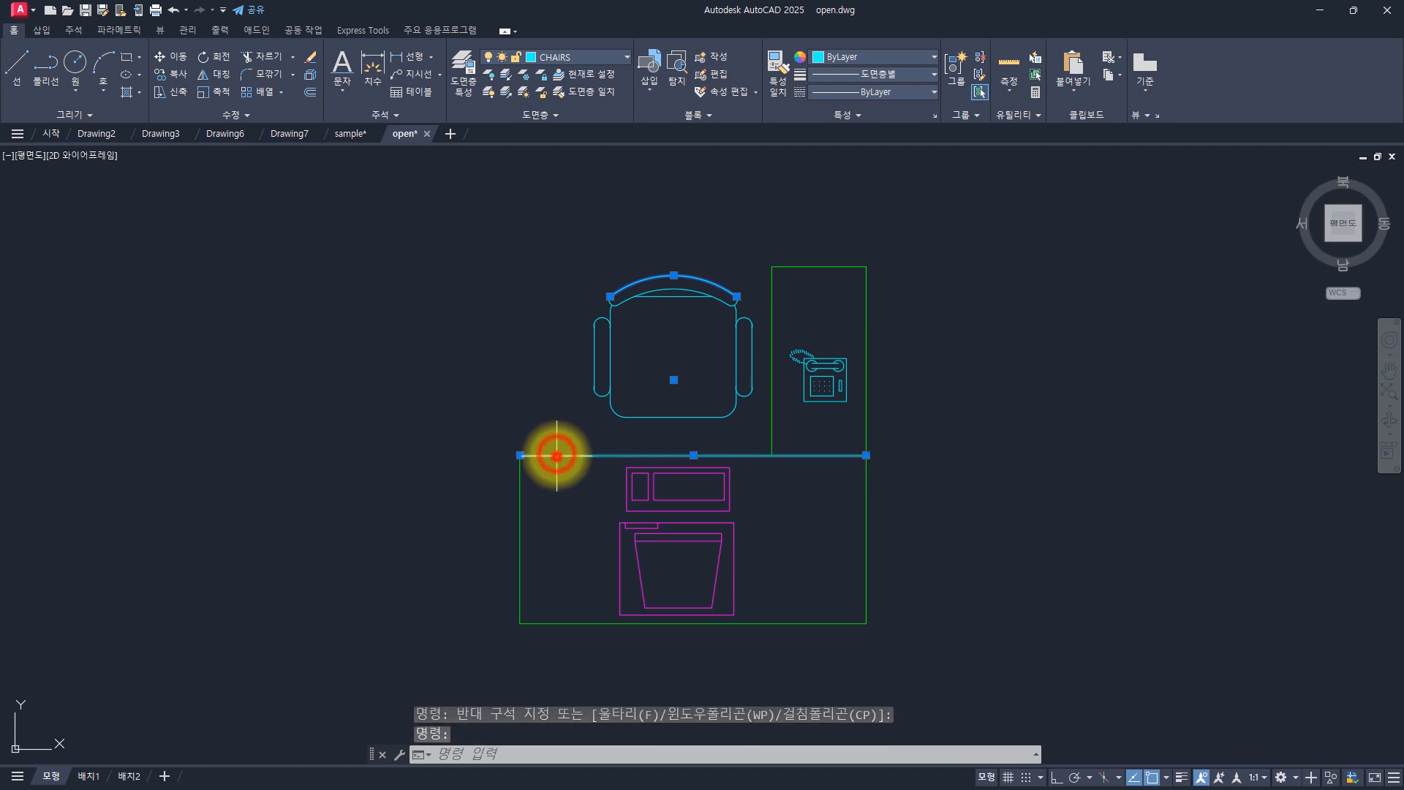
click(788, 267)
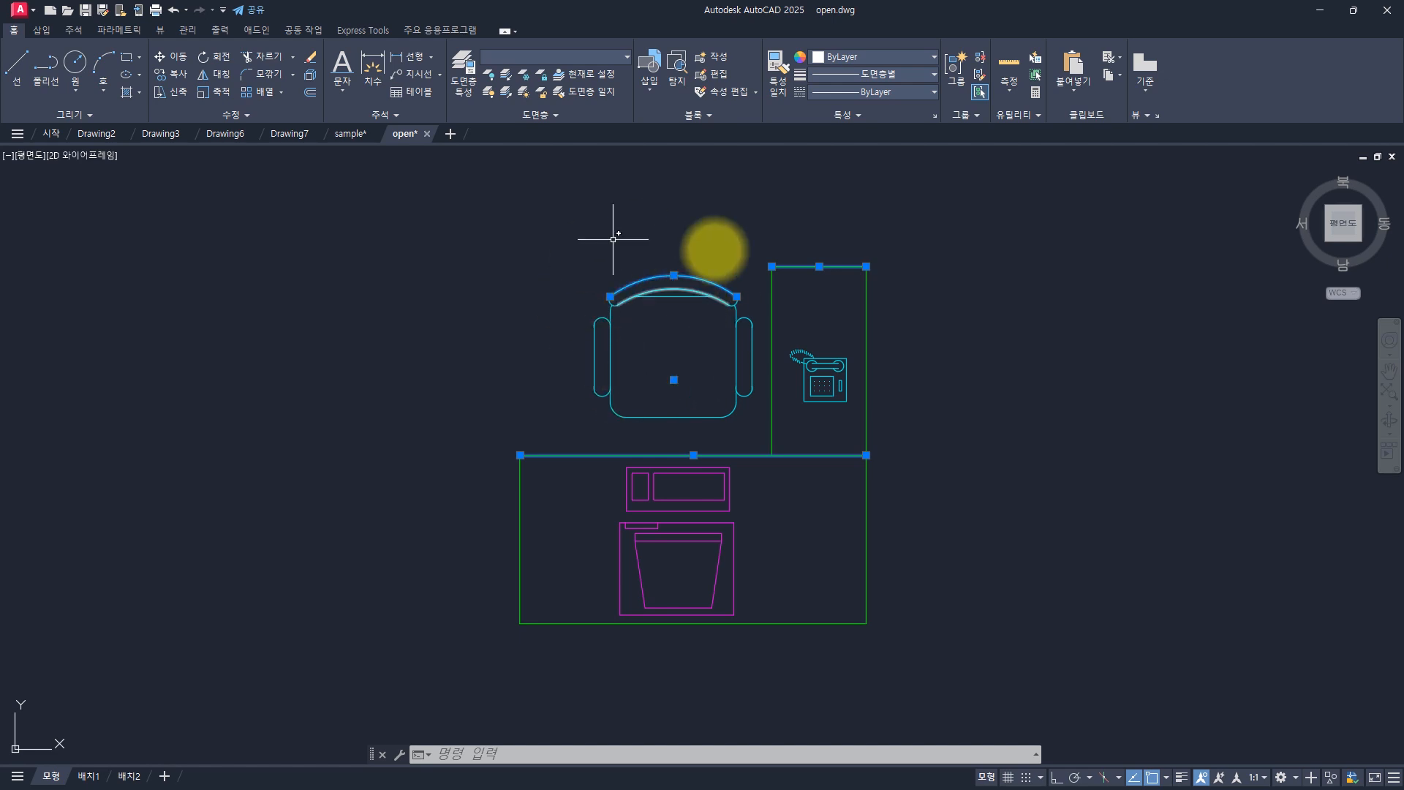
key(Escape)
key(Escape)
key(Escape)
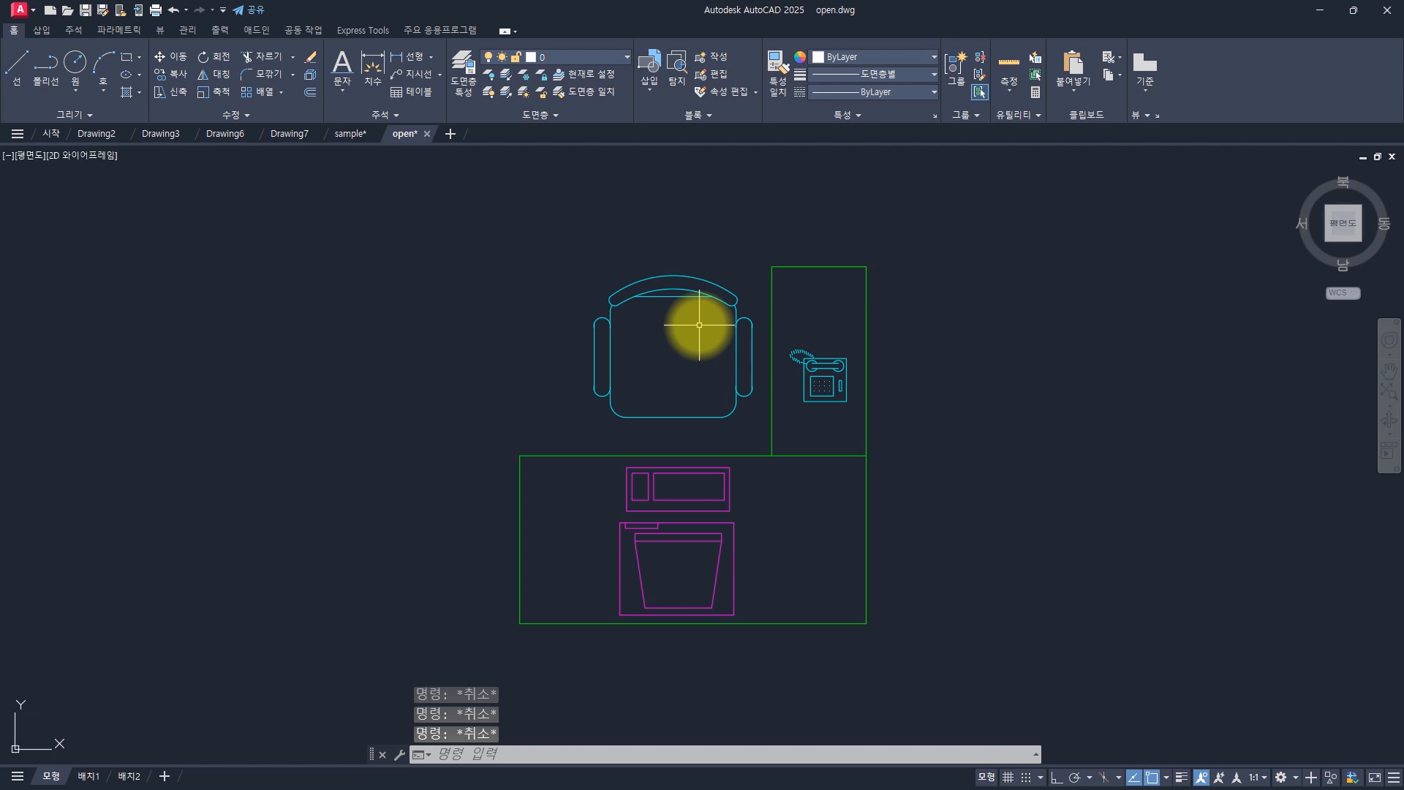
- Select the side desk's upper edge and its left edge one at a time, clearing the selection after each
click(790, 267)
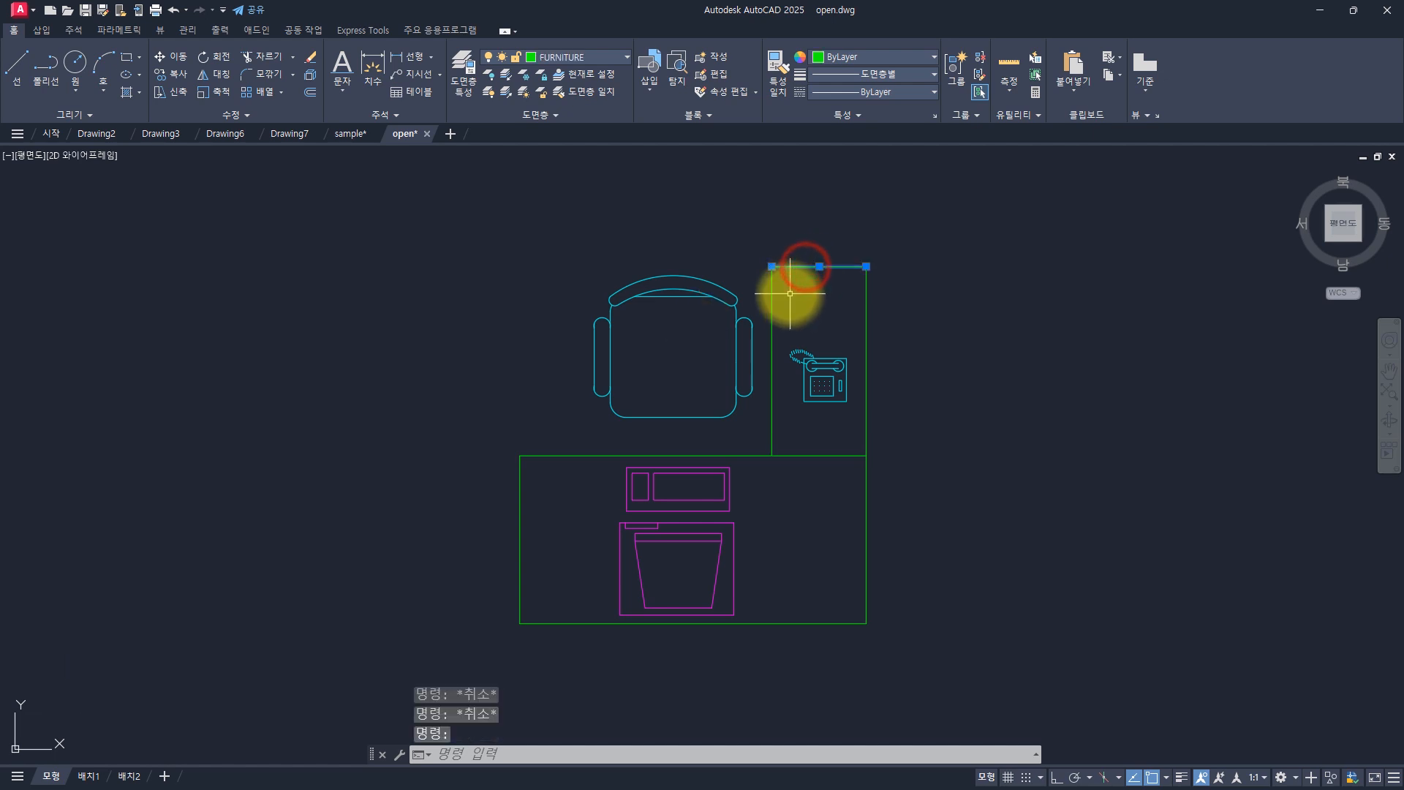
key(Escape)
click(771, 292)
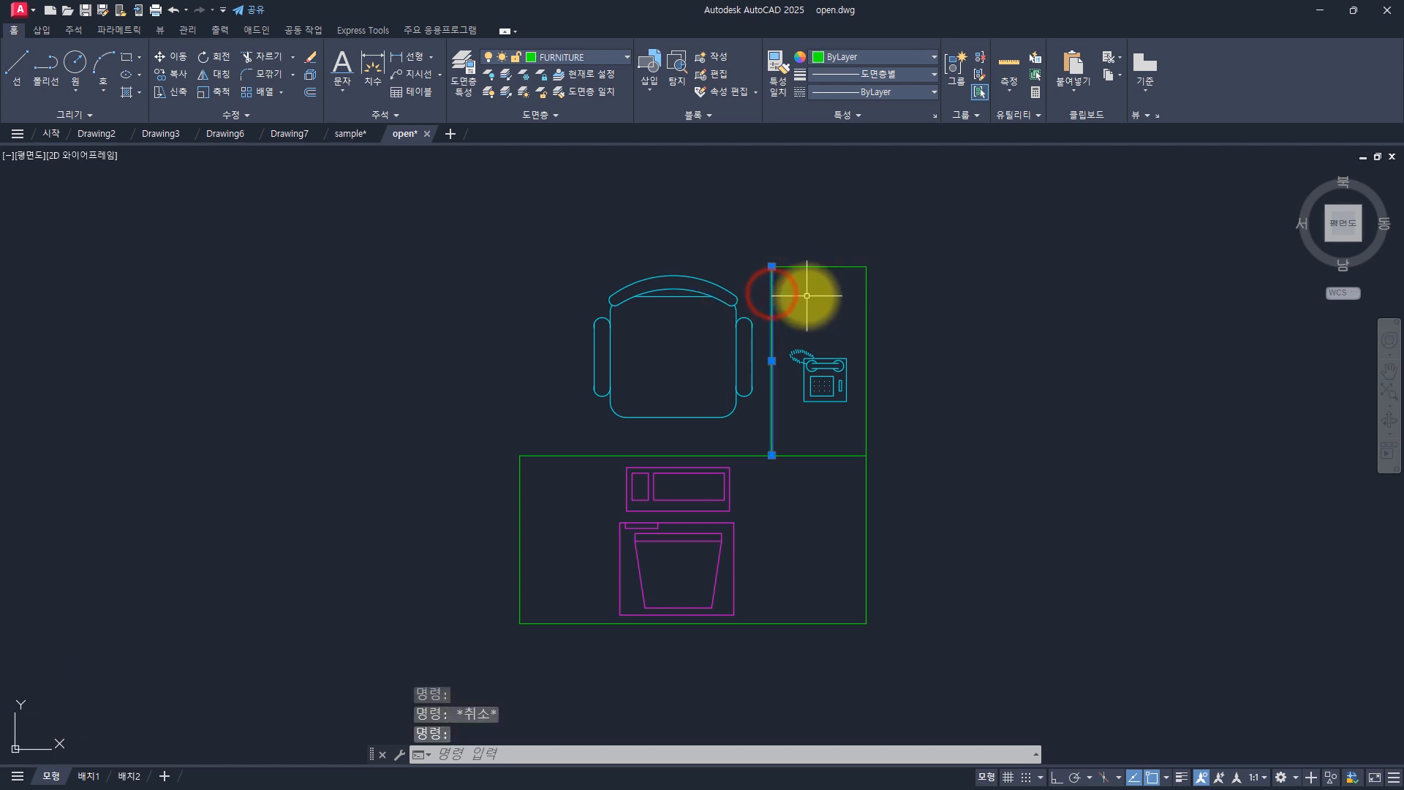
key(Escape)
key(Escape)
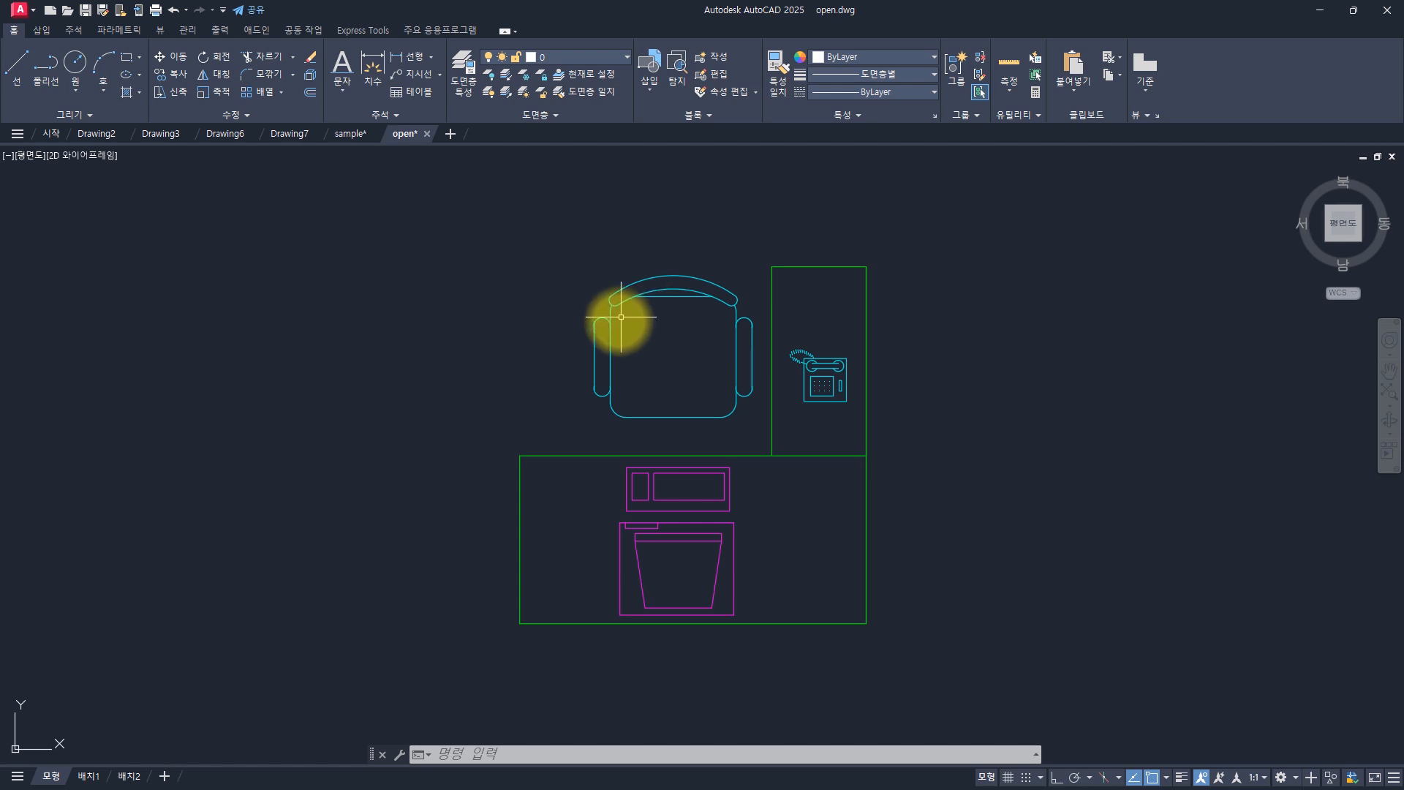
- Draw two separate diagonal lines that cross each other in the empty area left of the chair
mouse_move(609, 322)
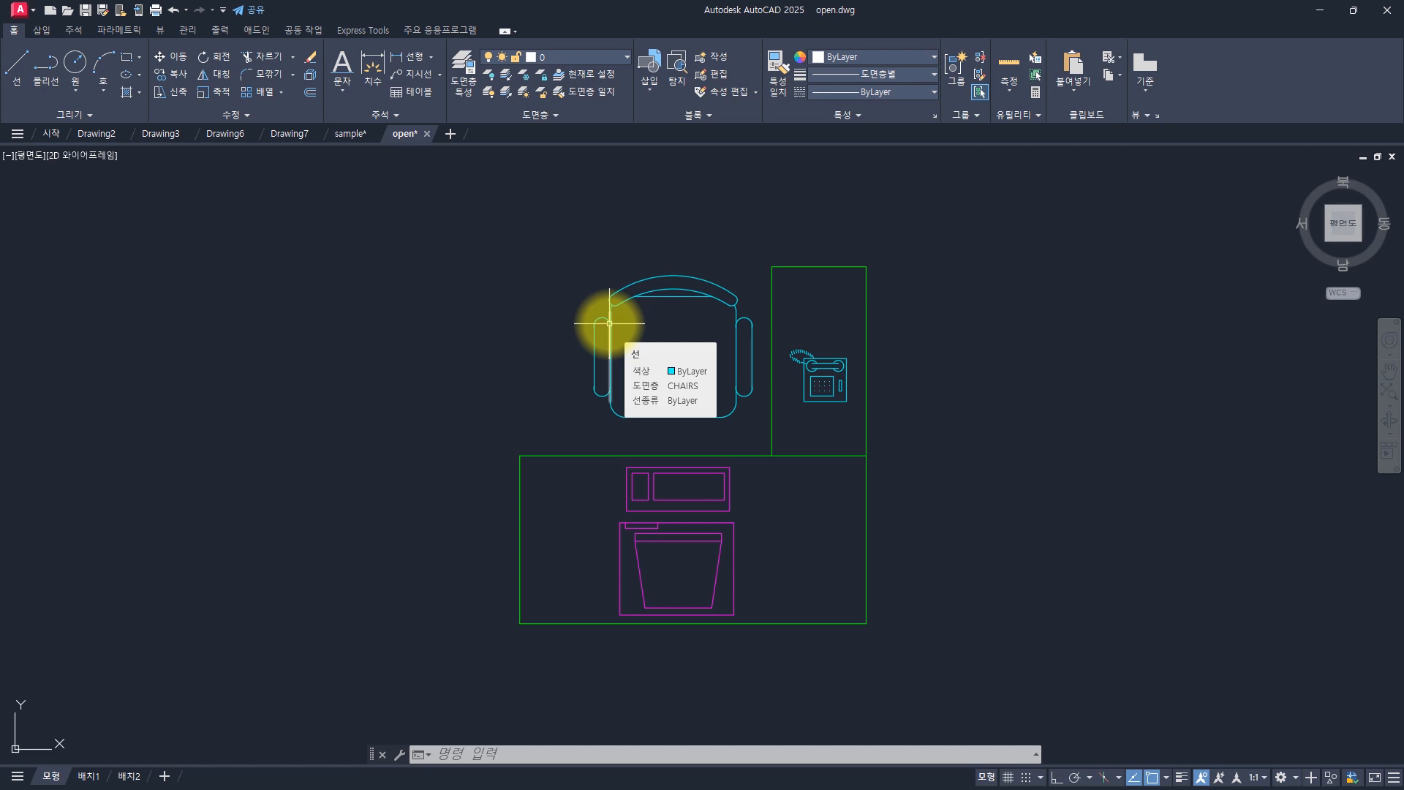
key(space)
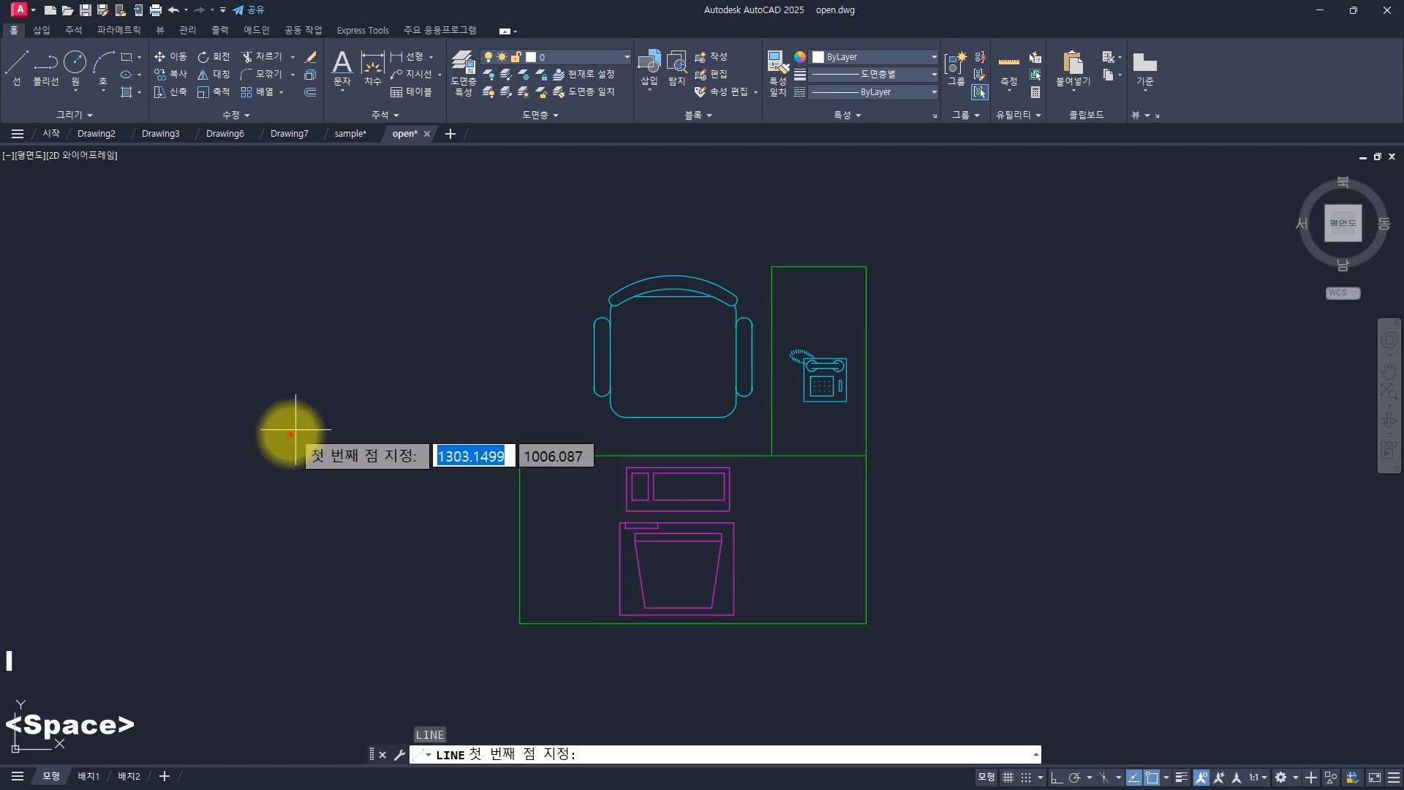
click(290, 434)
click(459, 278)
key(space)
key(space)
click(317, 273)
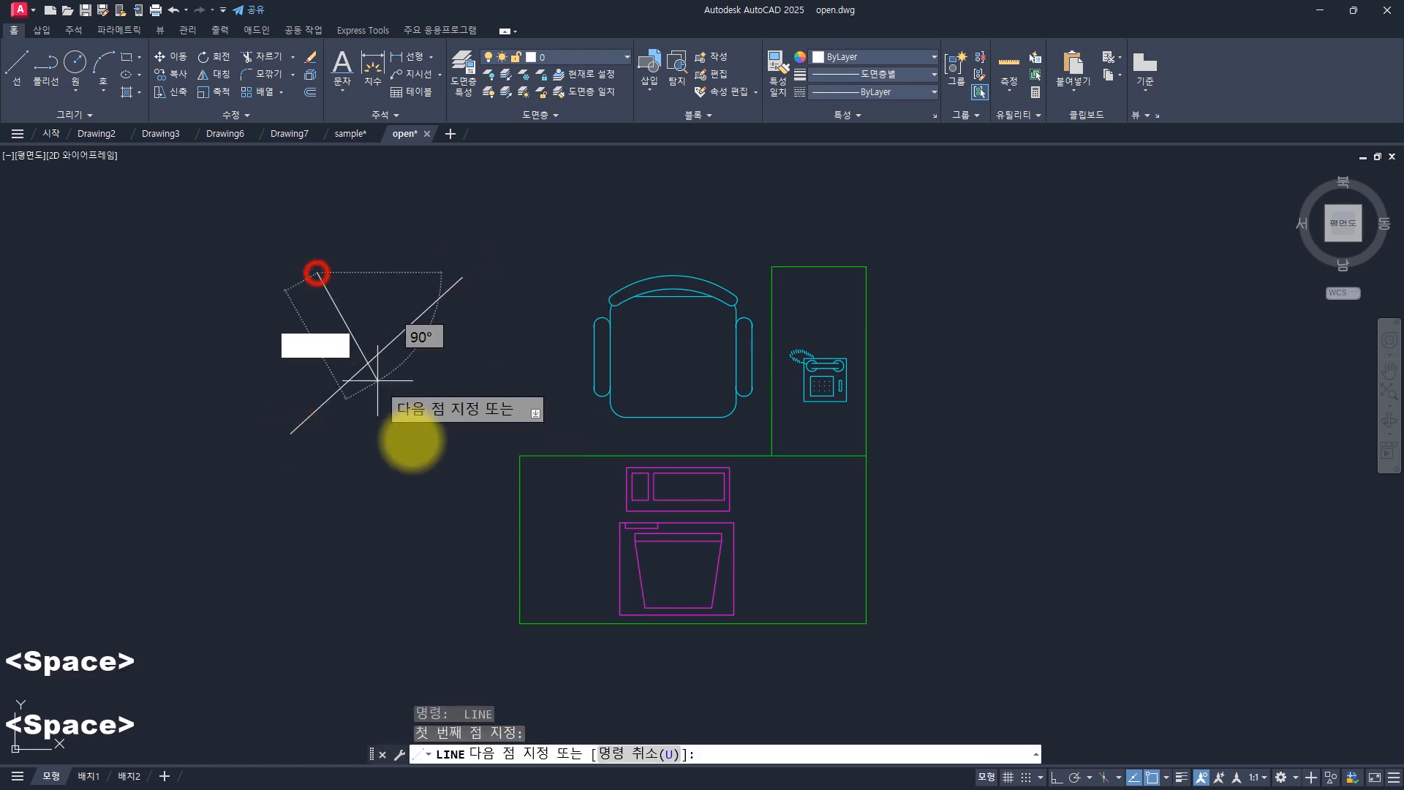
click(414, 441)
key(Escape)
key(Escape)
key(Escape)
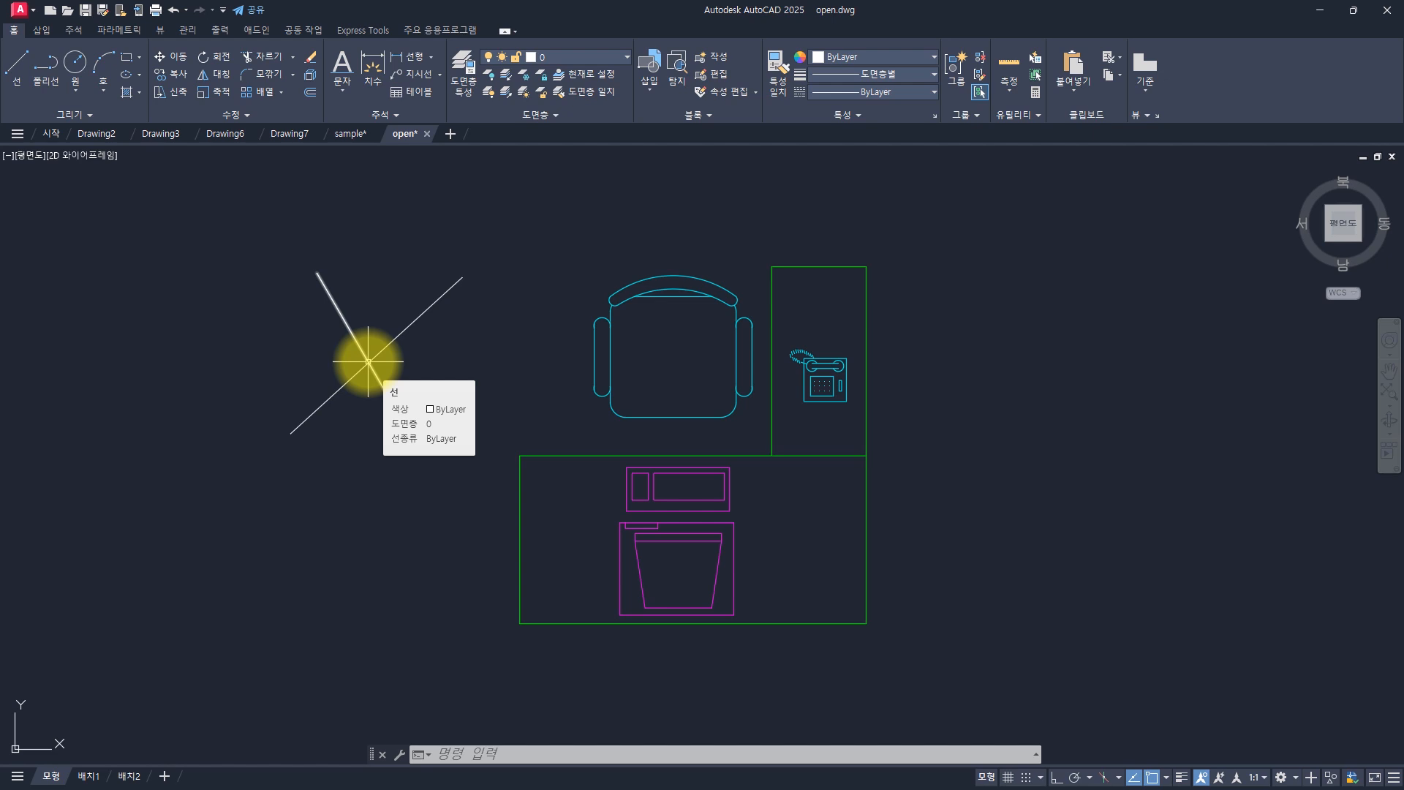
- Cycle between the two crossing lines at their intersection, select the one rising to the right, and clear the selection
key(shift+space)
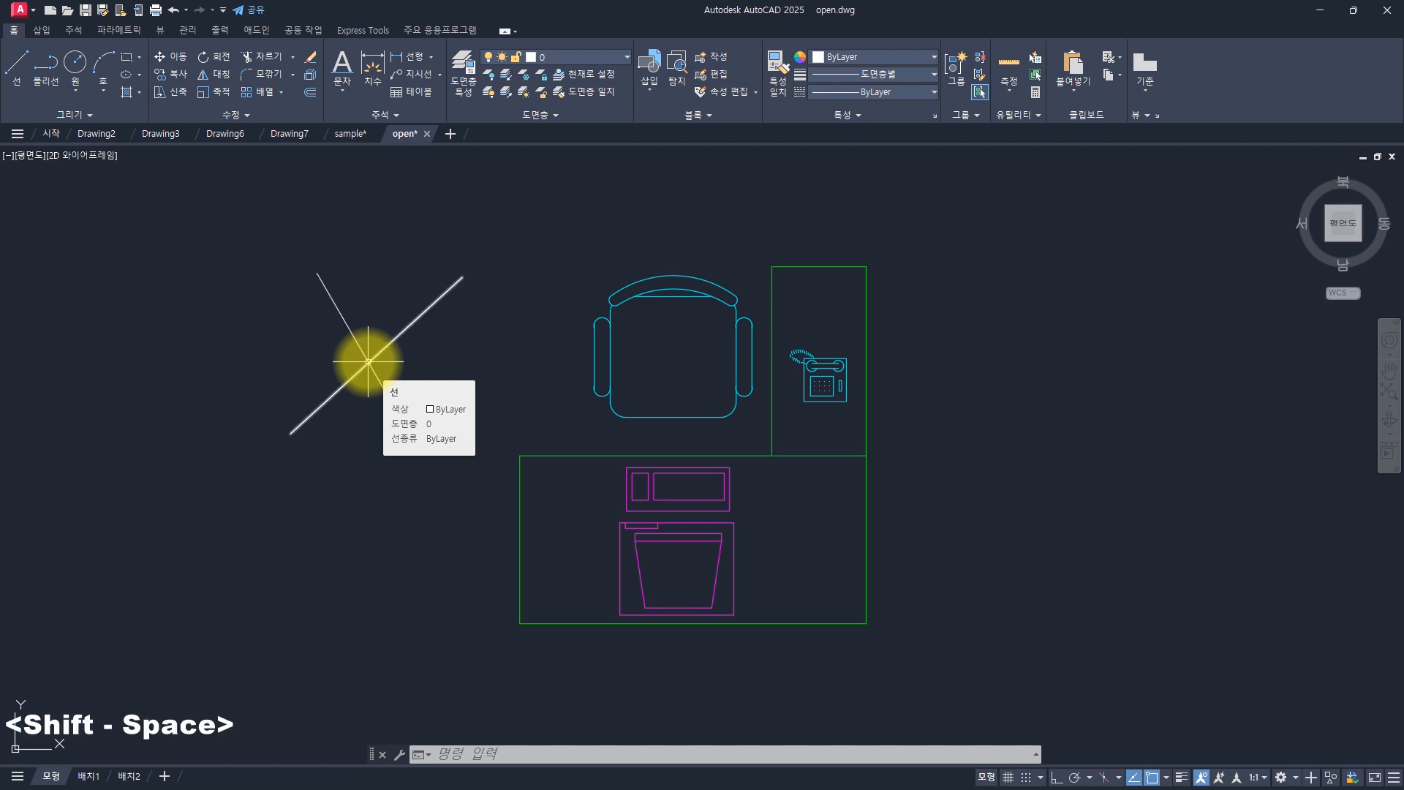
key(shift+space)
key(shift+space)
key(shift+space)
key(shift+space)
key(shift+space)
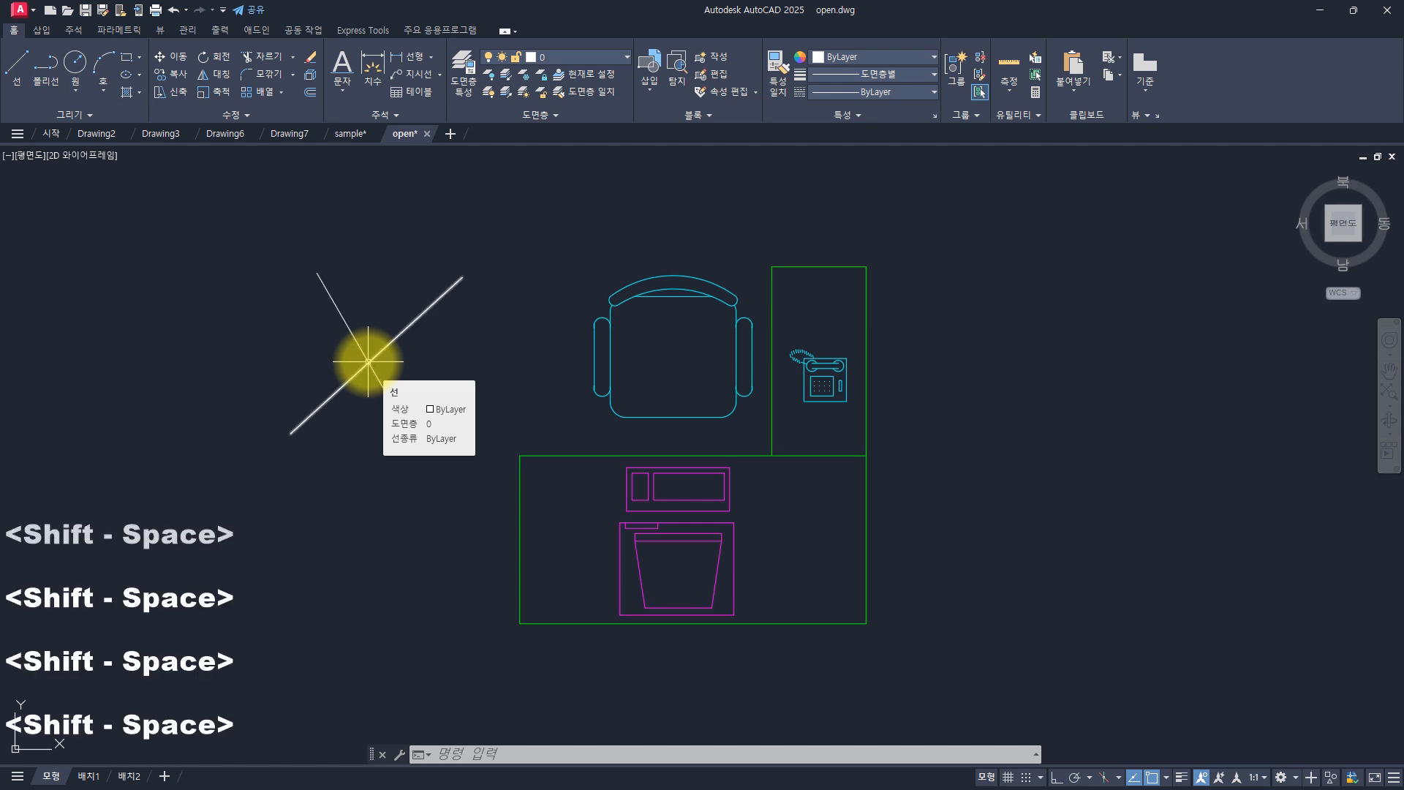
key(shift+space)
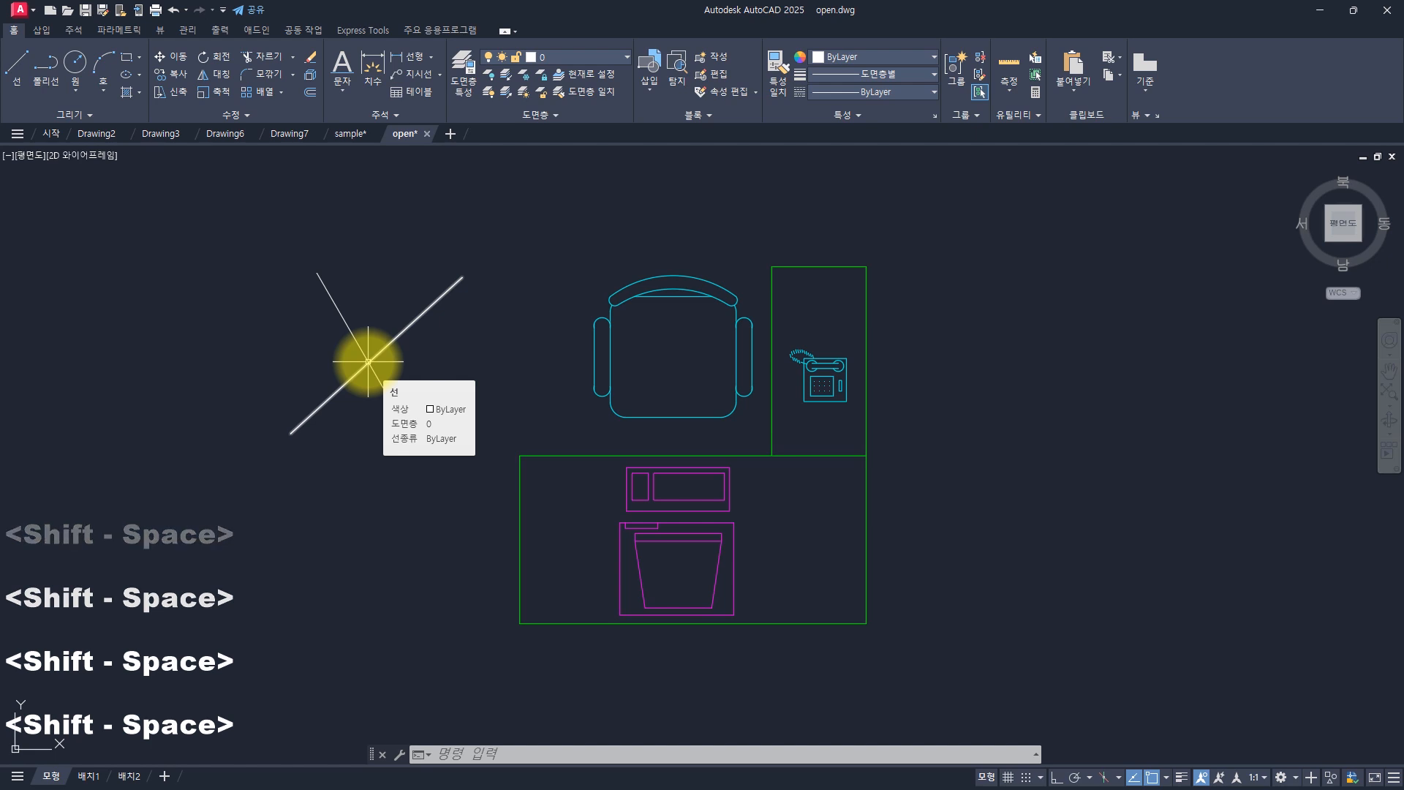
key(shift+space)
key(shift+space)
key(shift+space)
key(shift+space)
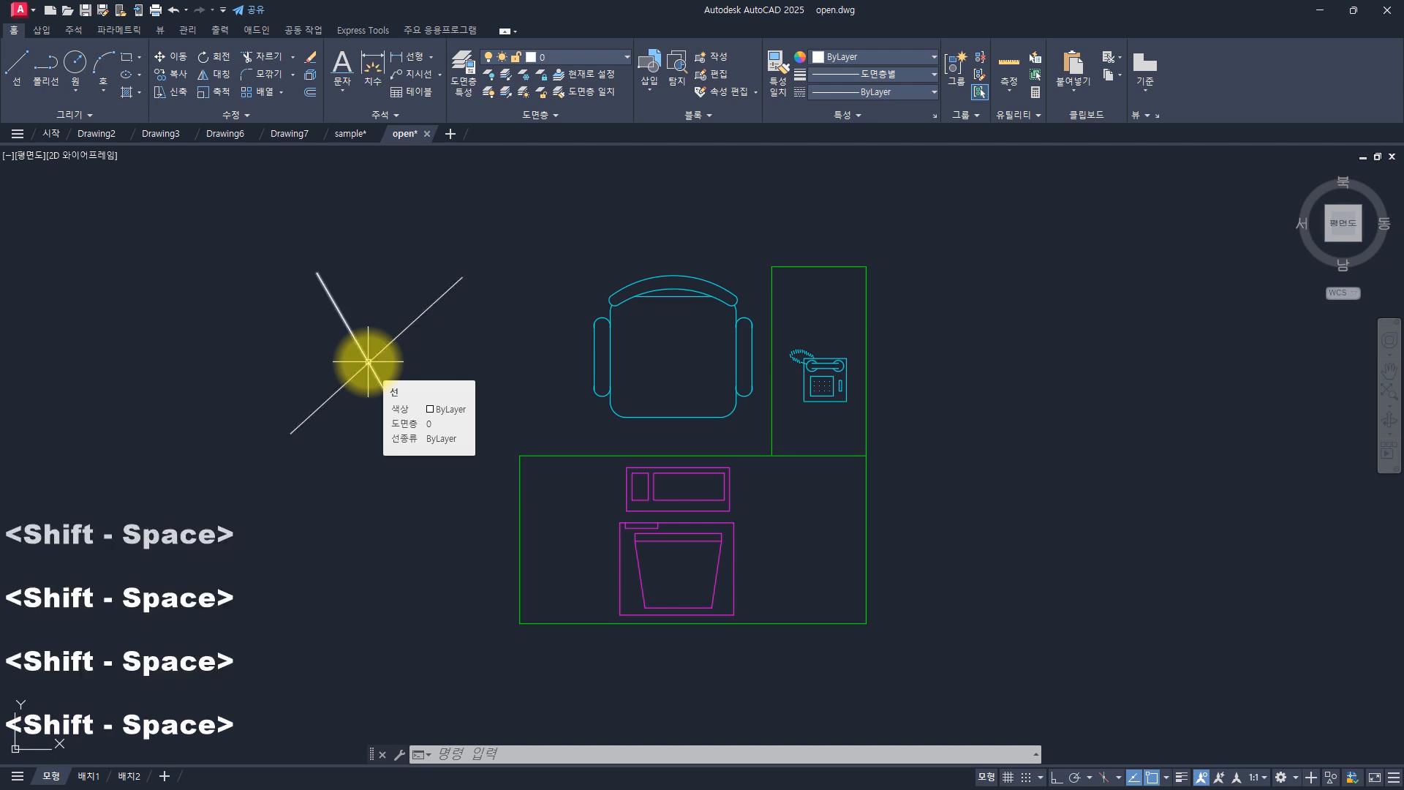
key(shift+space)
key(shift+space)
key(shift+space)
key(shift+space)
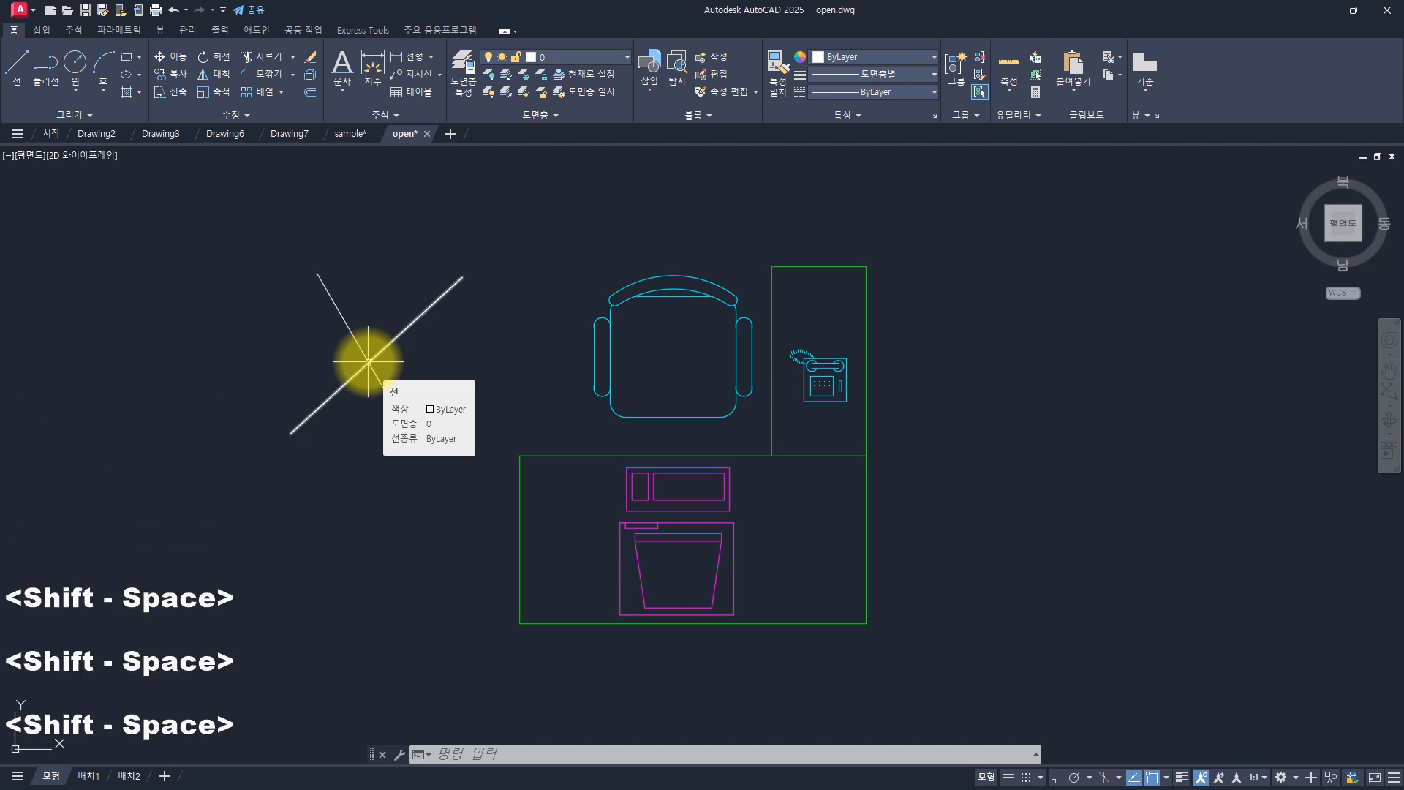
key(shift+space)
key(shift+space)
key(shift+space)
key(shift+space)
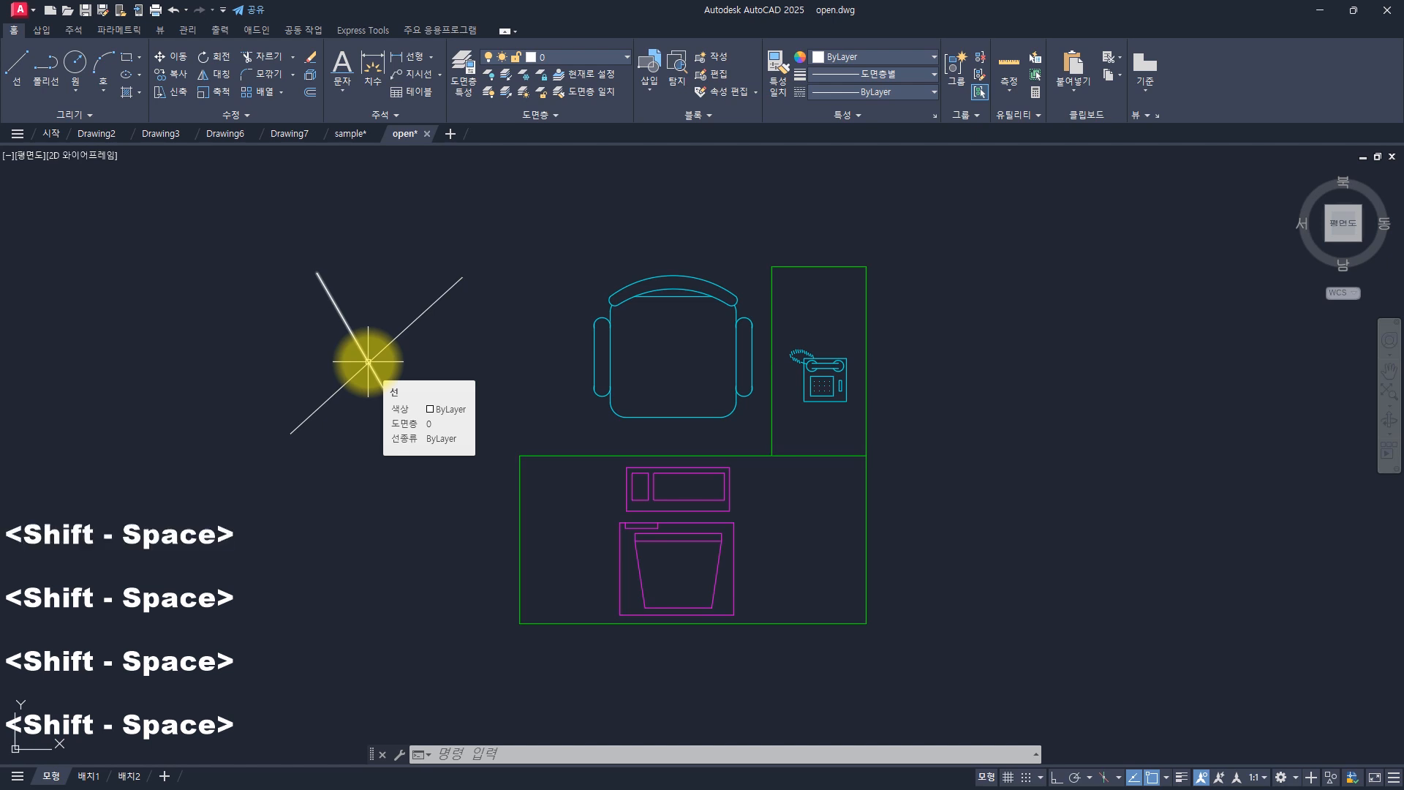
key(shift+space)
key(shift+space)
key(shift+space)
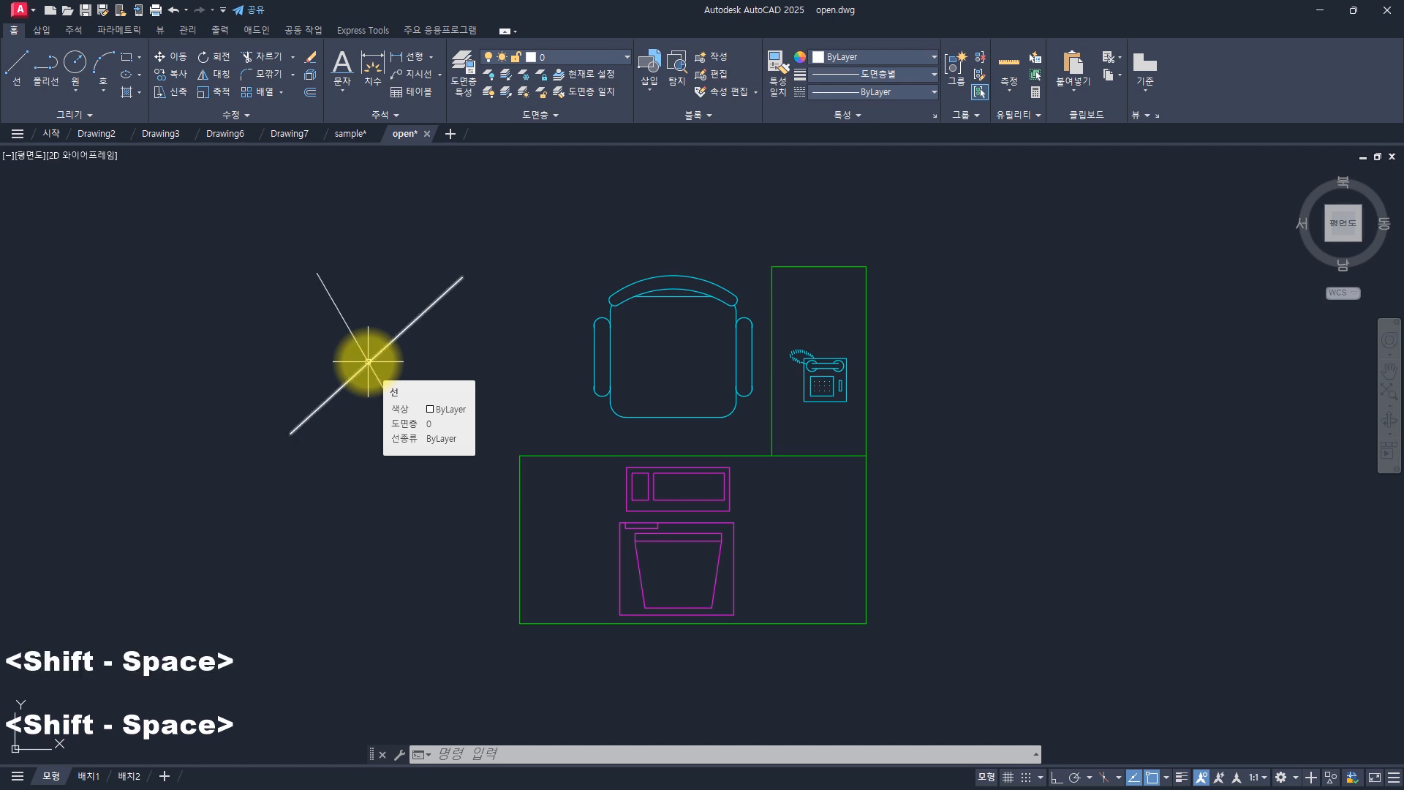
key(shift+space)
click(368, 361)
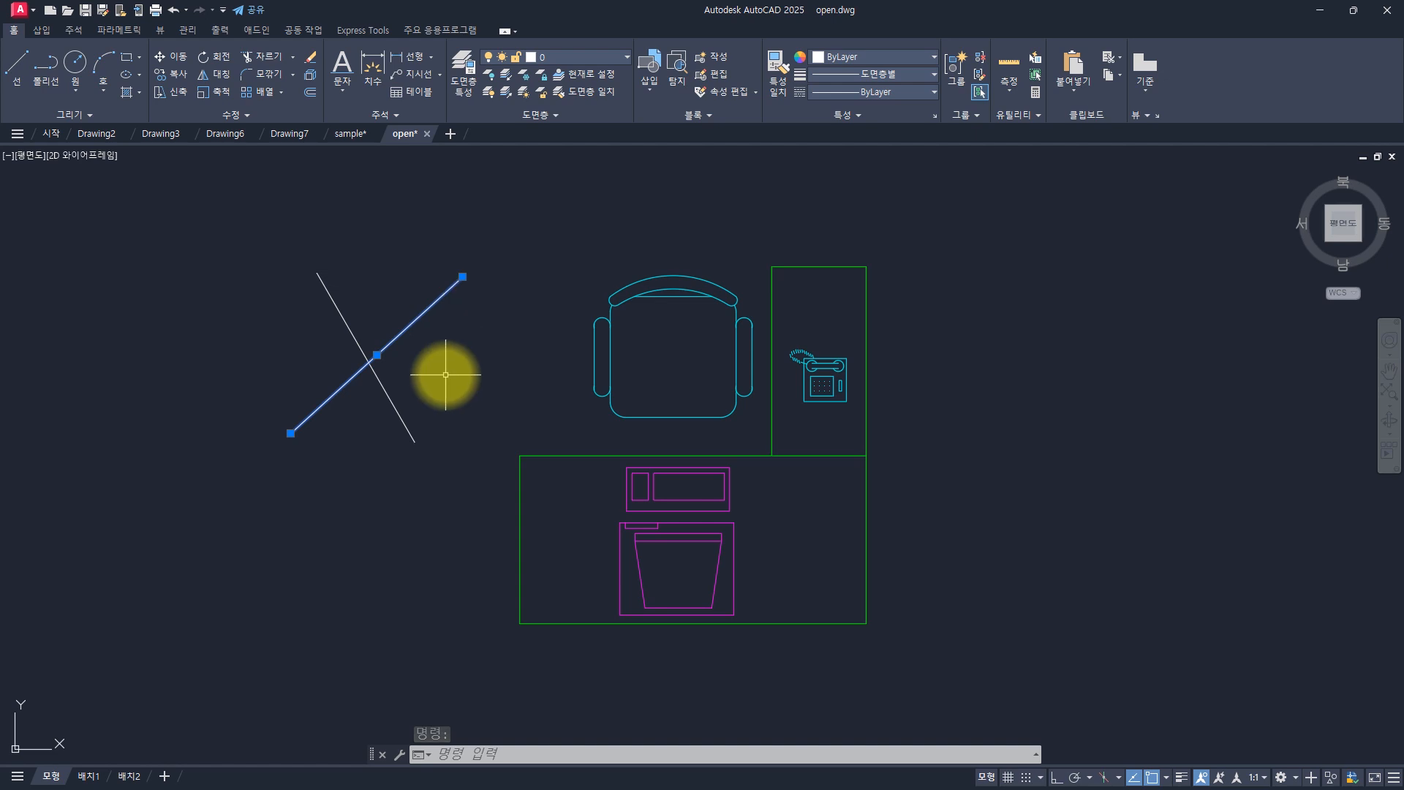
key(Escape)
key(Escape)
key(Escape)
key(Escape)
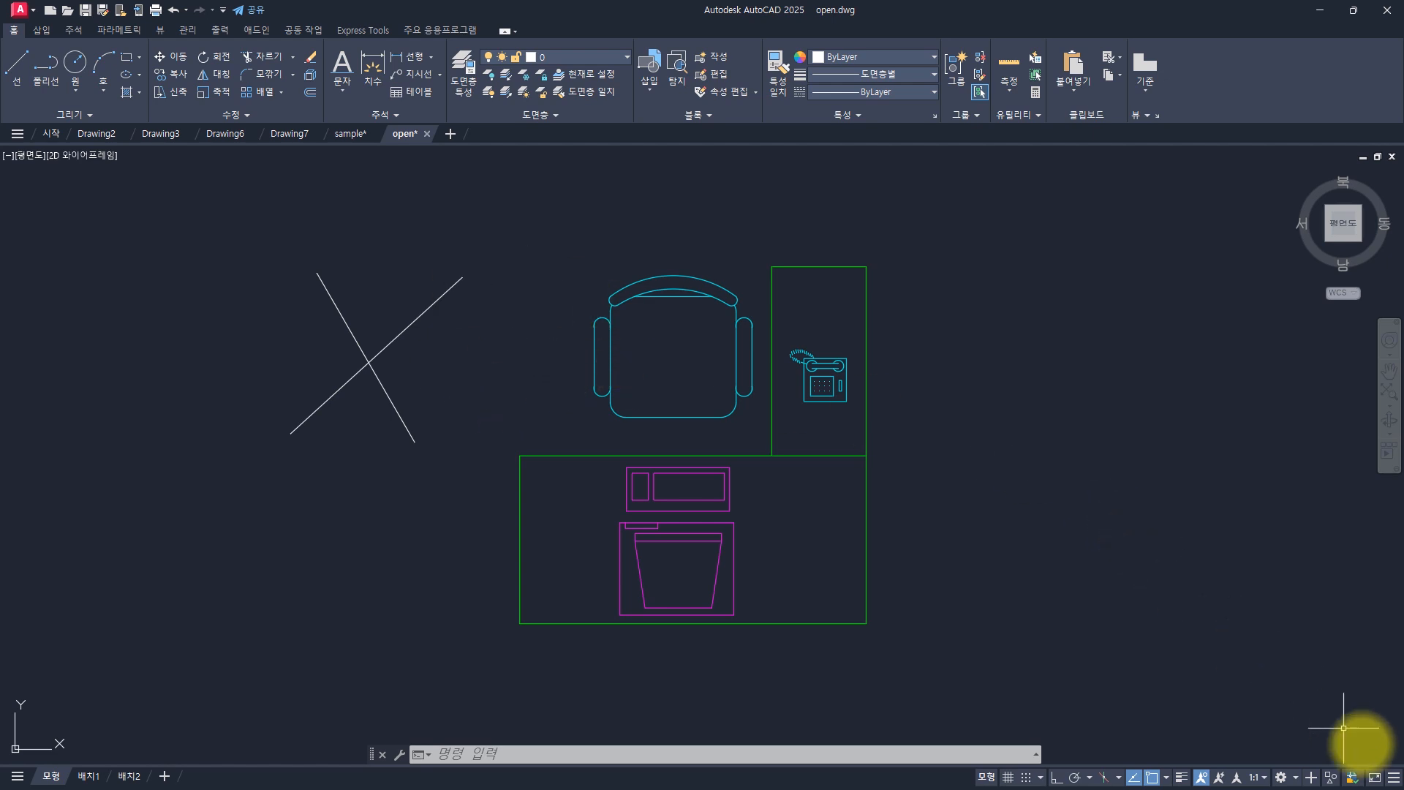
- Add the selection cycling toggle to the status bar and turn selection cycling on
click(1390, 776)
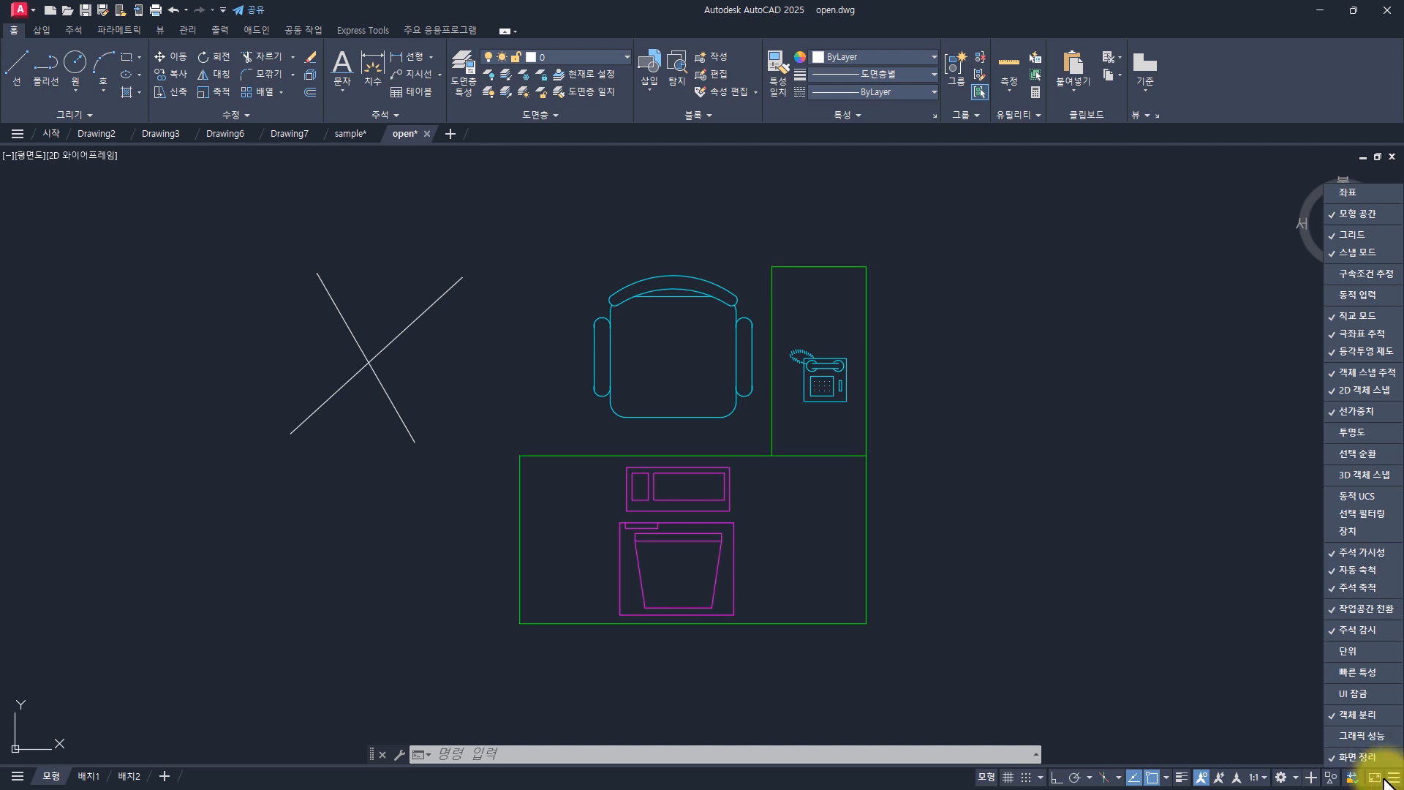
click(1347, 454)
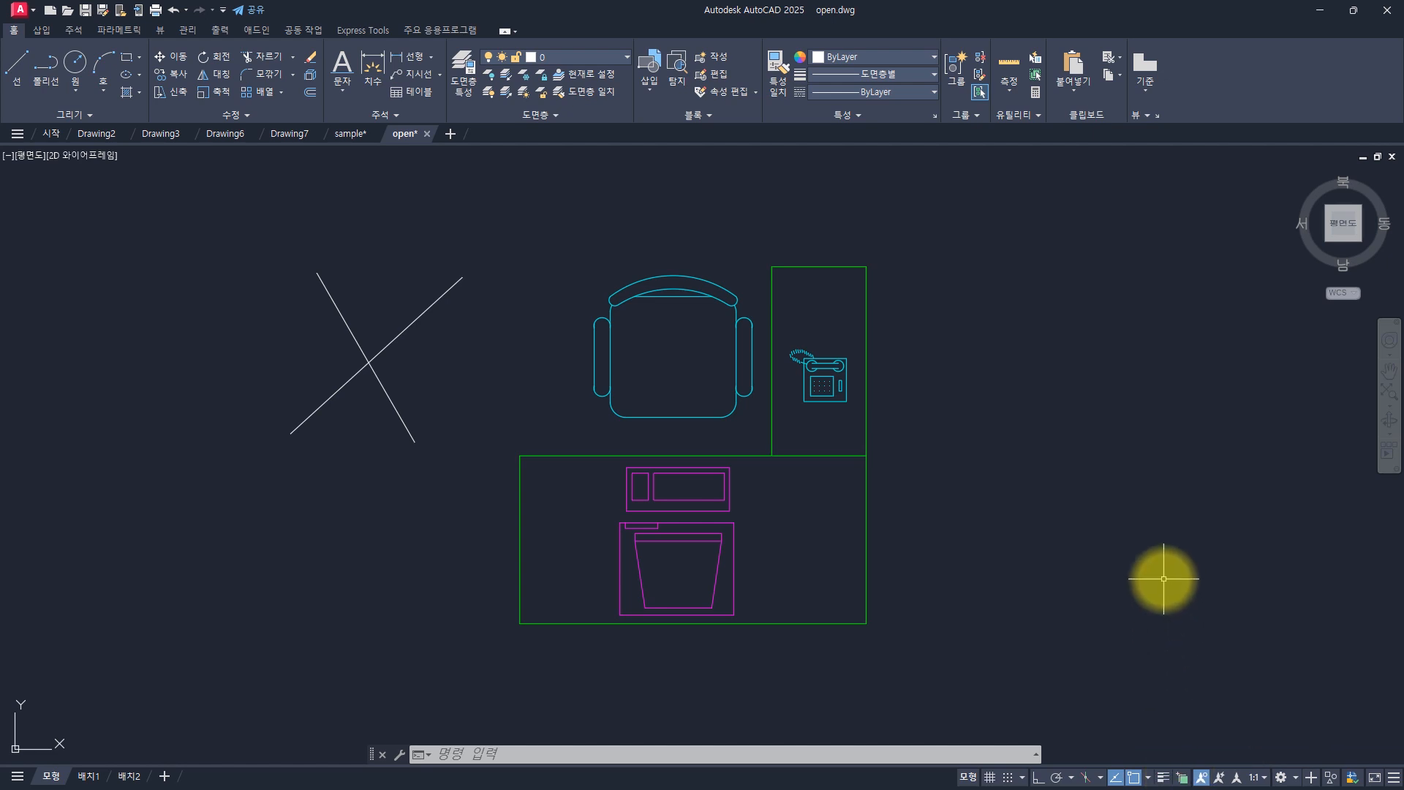
key(ctrl+w)
key(ctrl+w)
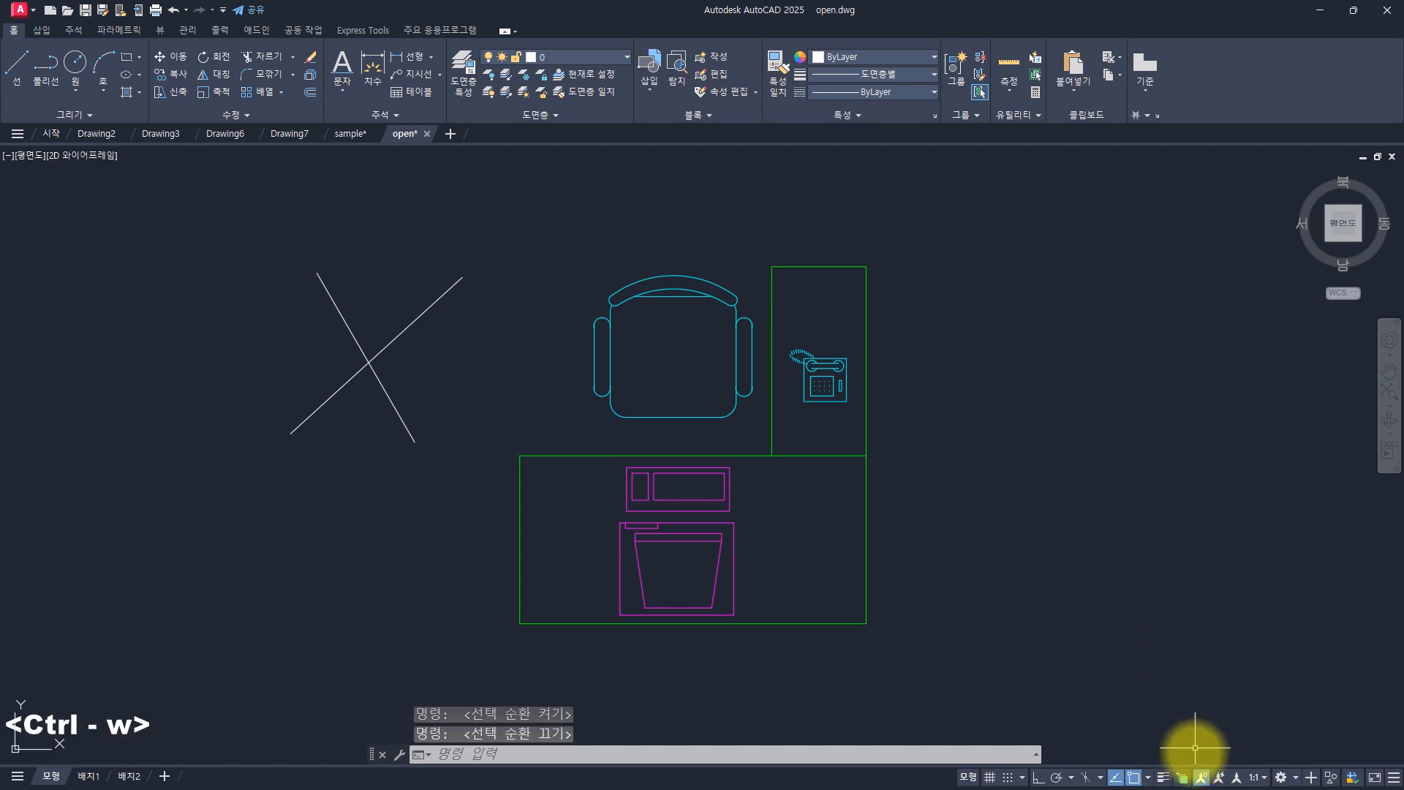
key(ctrl+w)
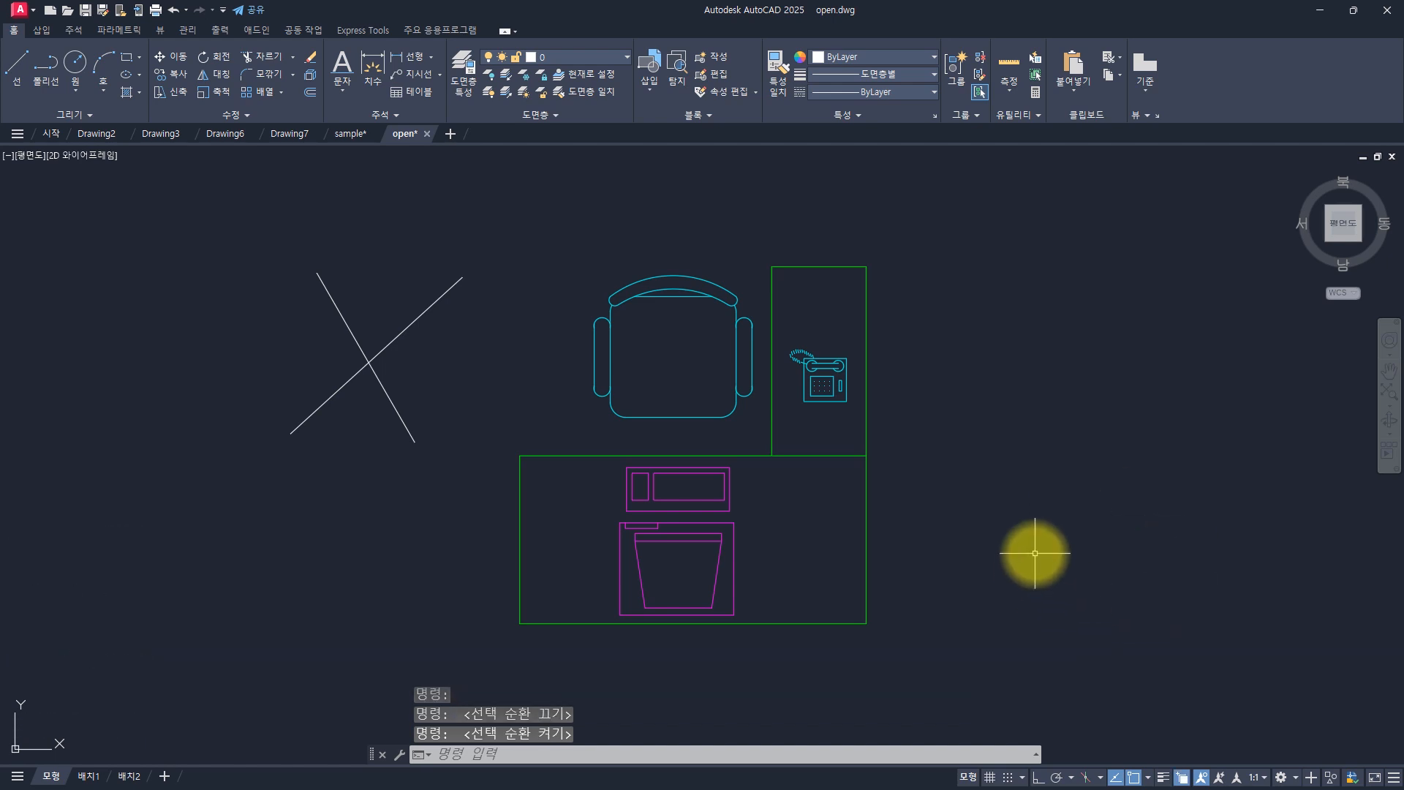
- Select and deselect the main desk's upper edge, and use the selection cycling list at the lines' crossing to select the line rising right
click(587, 455)
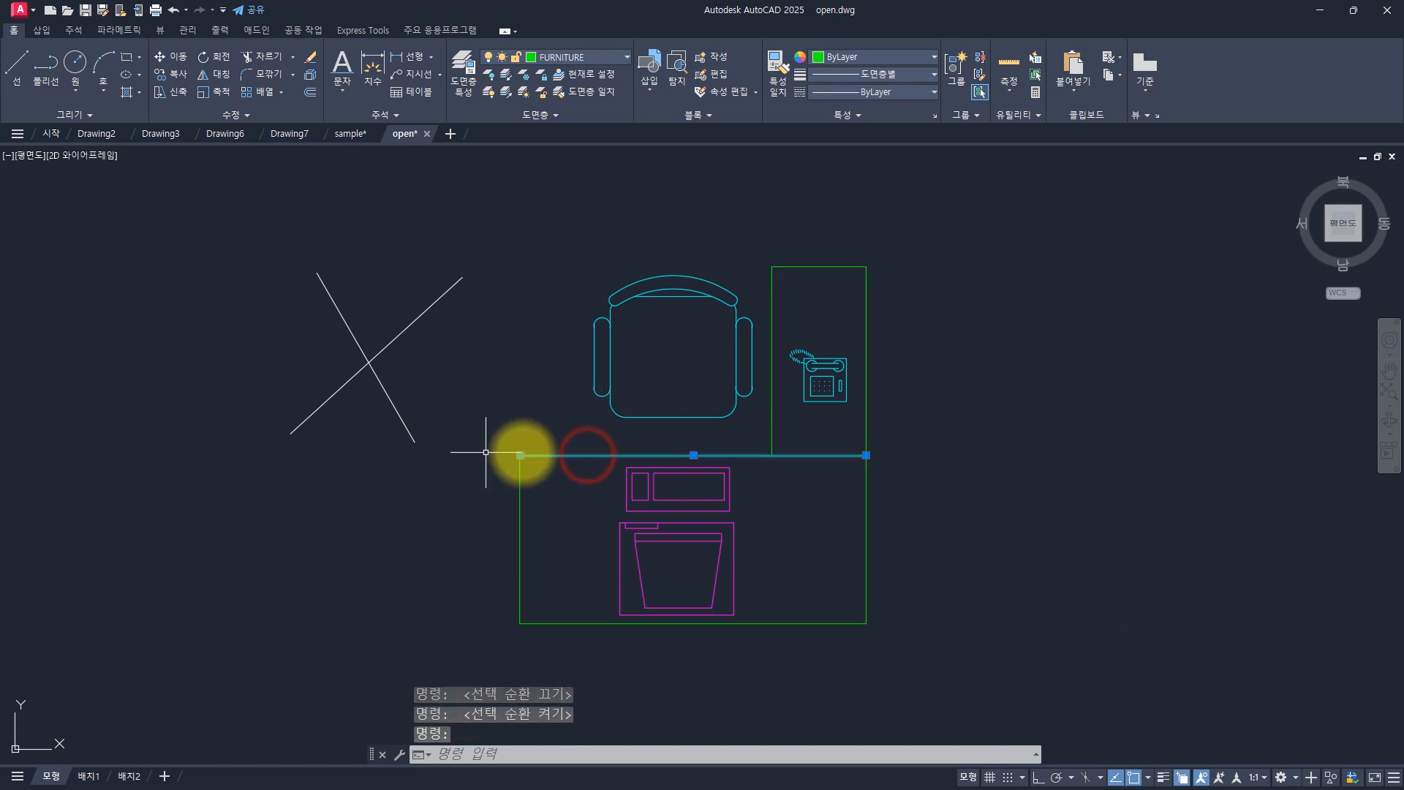
key(Escape)
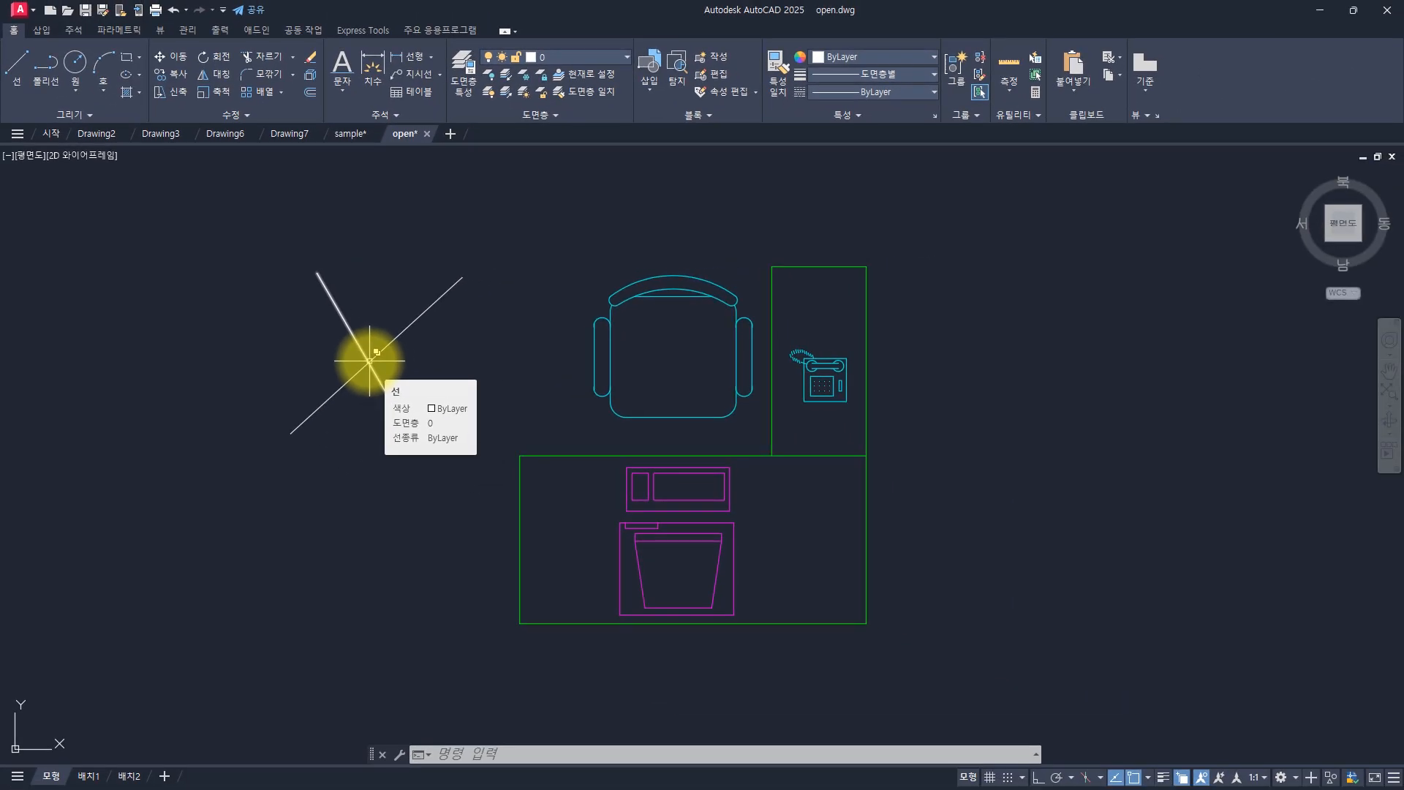
click(370, 360)
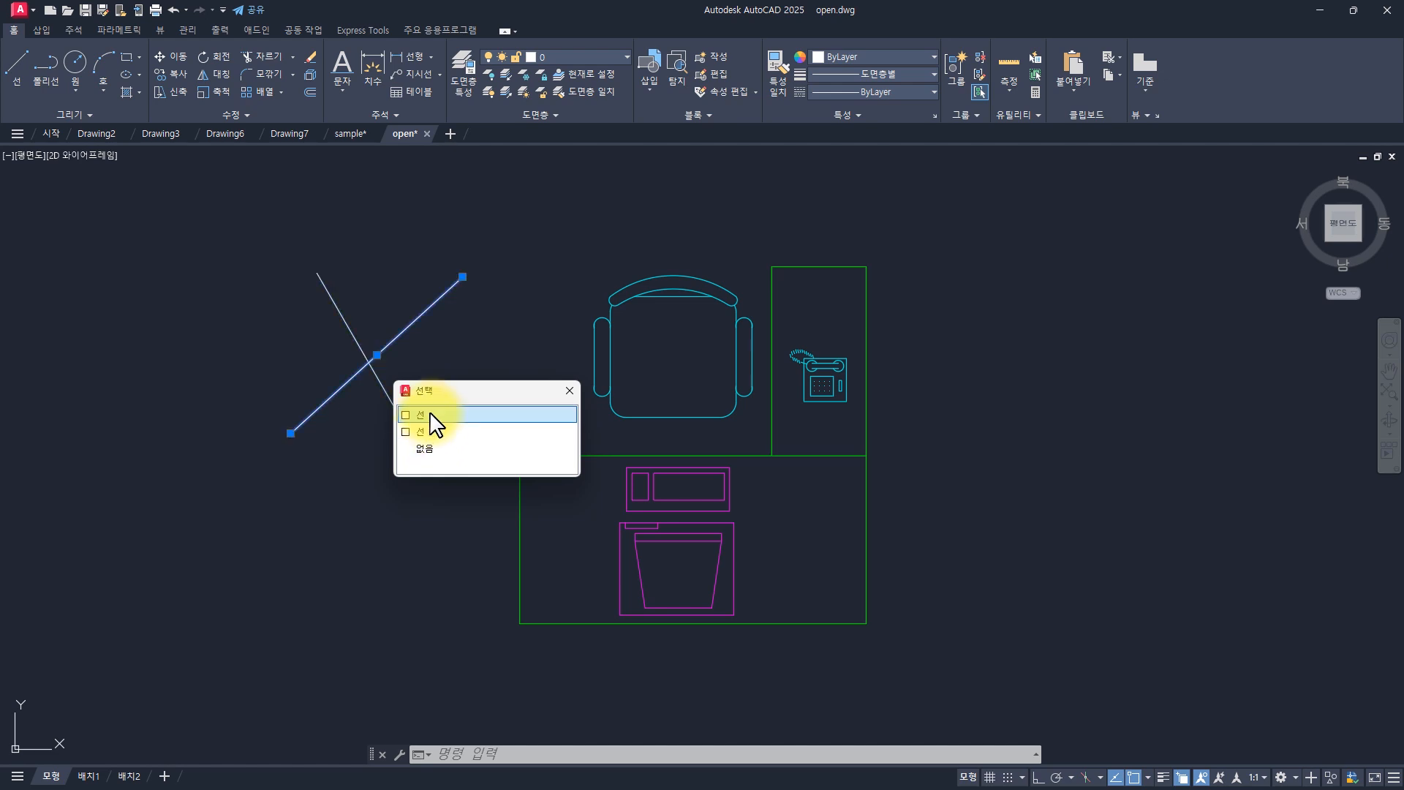
click(437, 432)
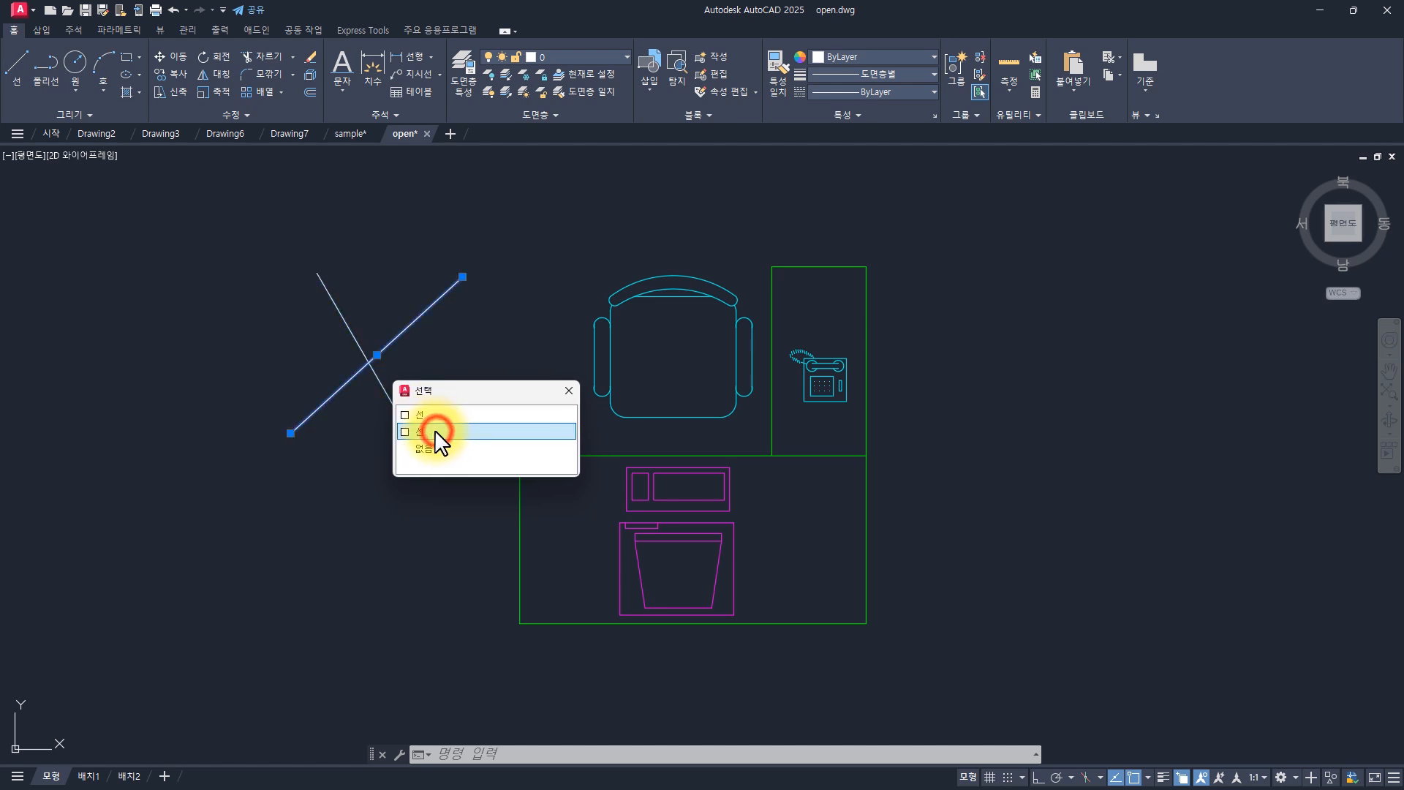
click(432, 432)
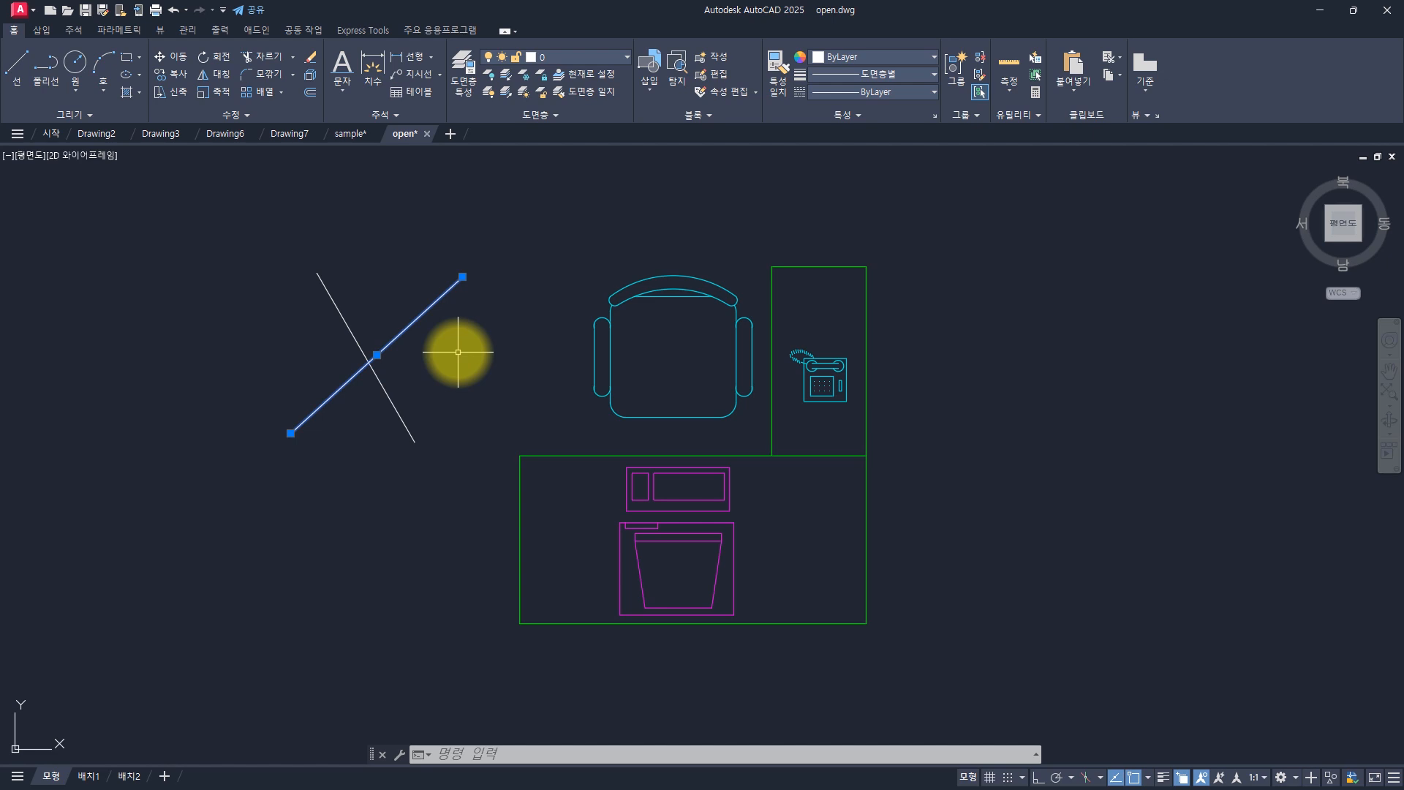
- Turn selection cycling off, select the line falling to the right at the two lines' crossing, and clear the selection
key(Escape)
key(Escape)
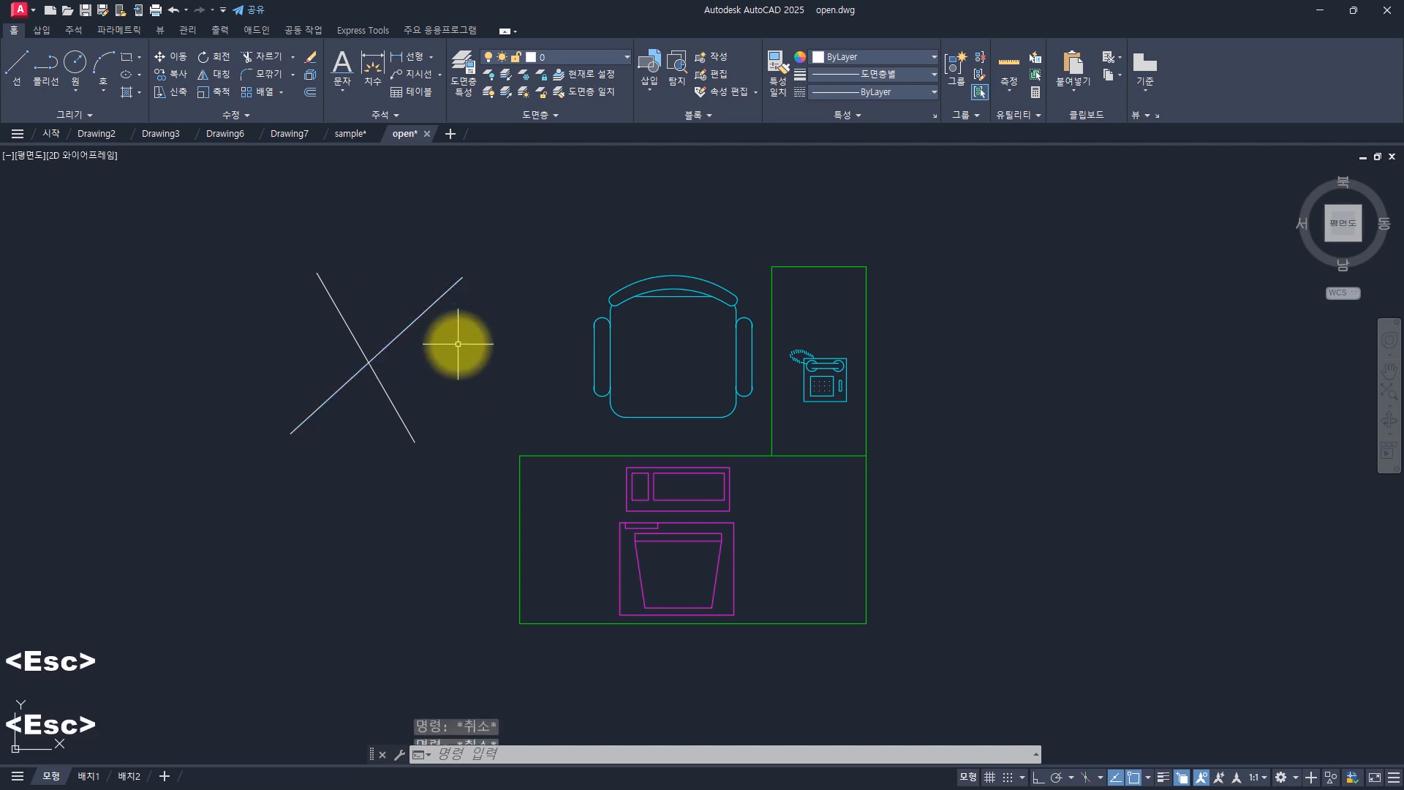
key(ctrl+w)
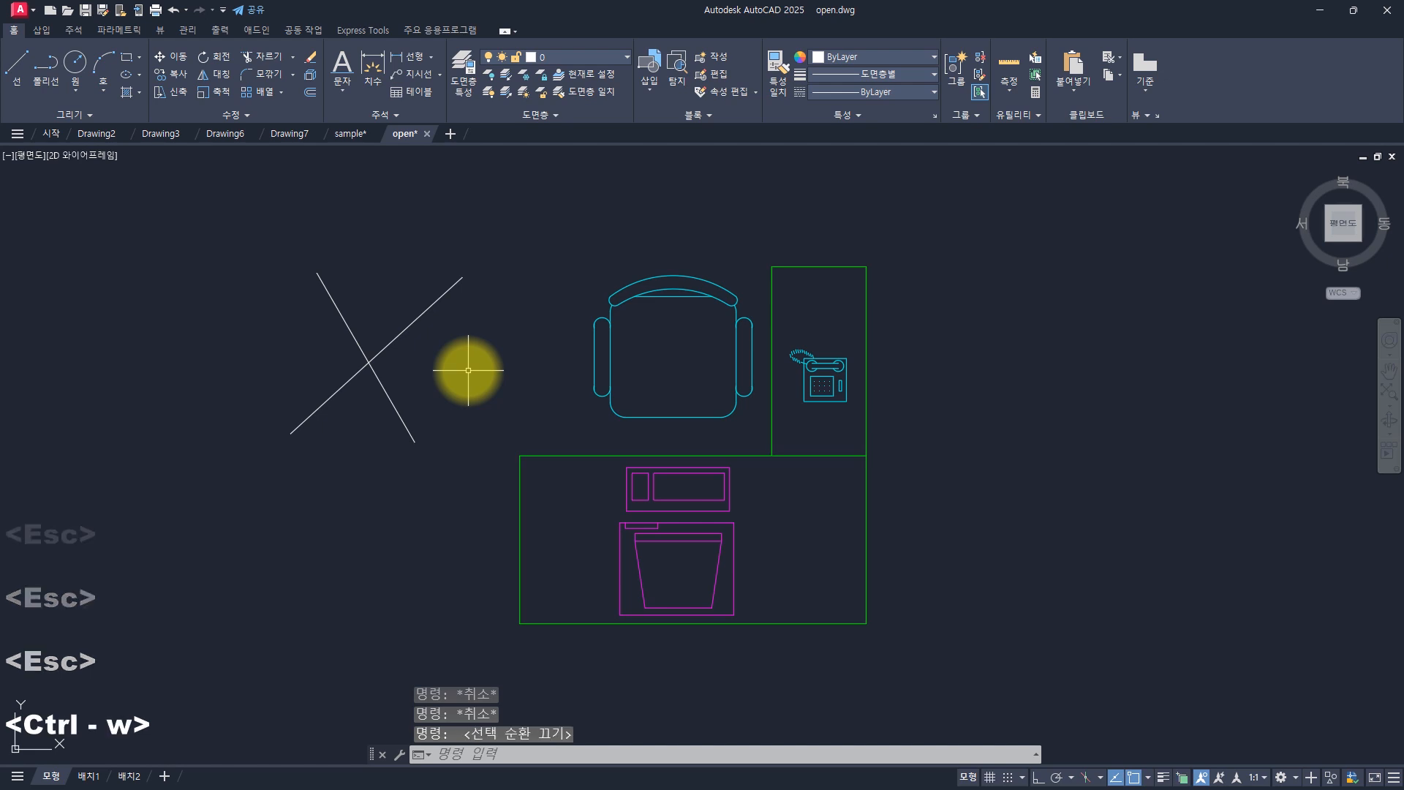
click(370, 362)
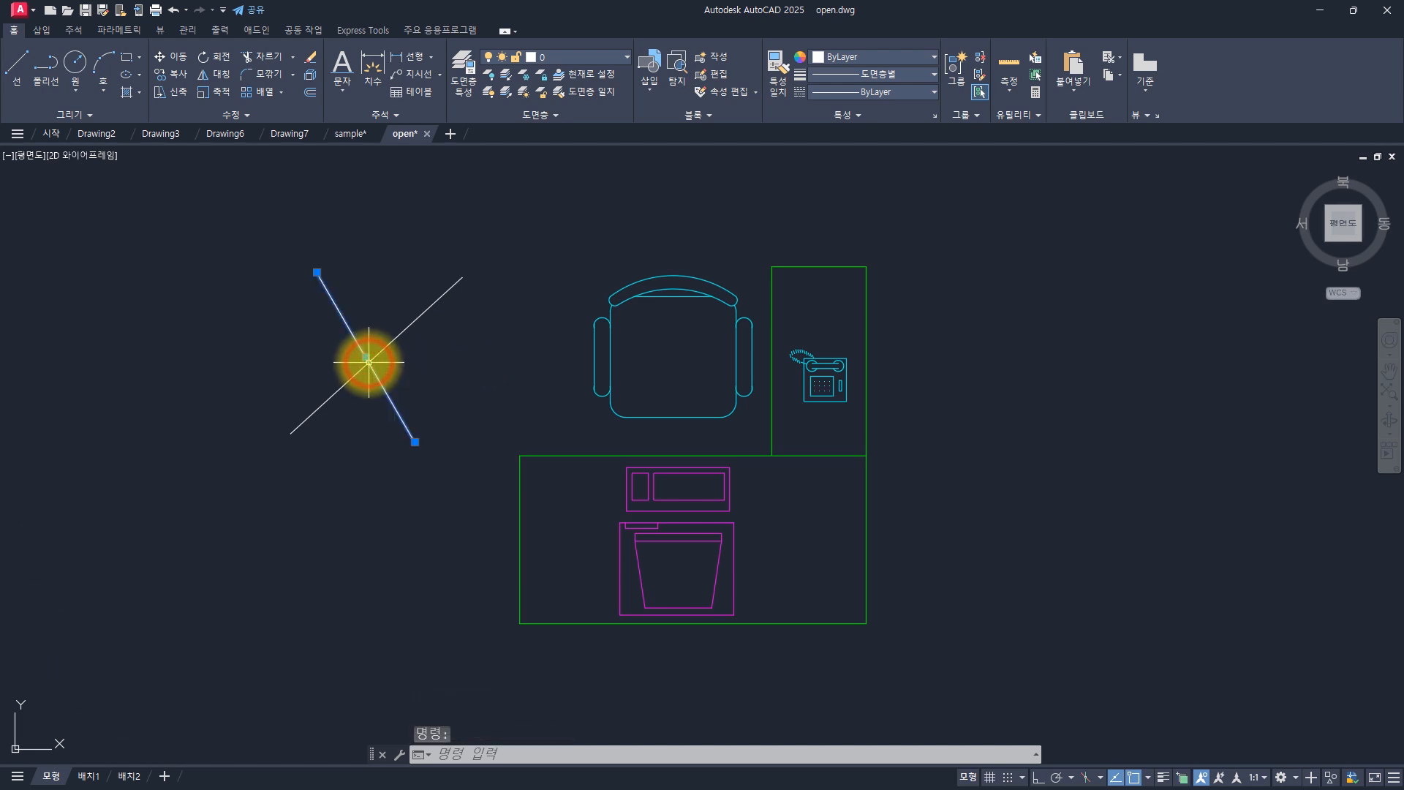
key(Escape)
key(Escape)
key(Escape)
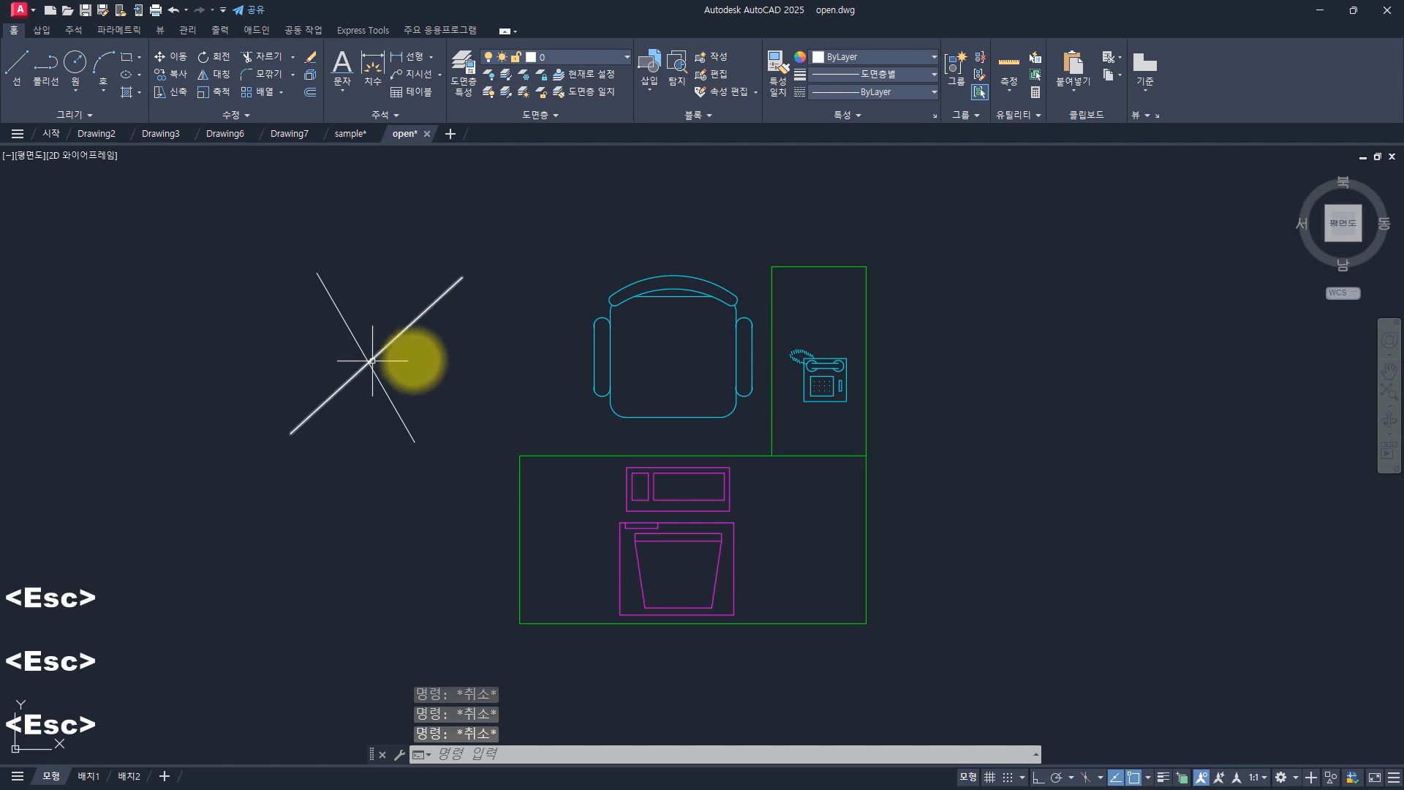
- Turn selection cycling on, bring up the candidate list at the lines' crossing, dismiss it, and turn selection cycling off again
key(ctrl+w)
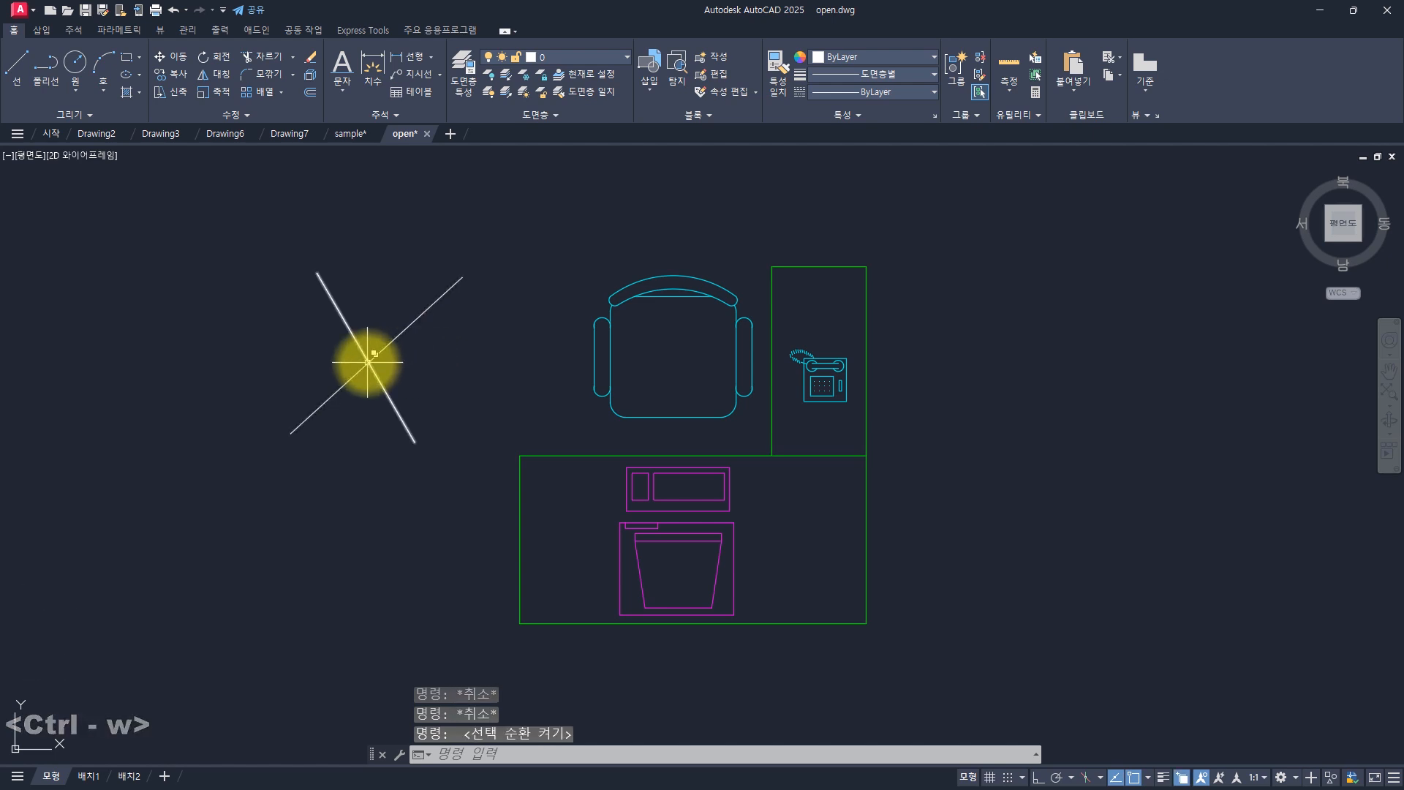
click(368, 361)
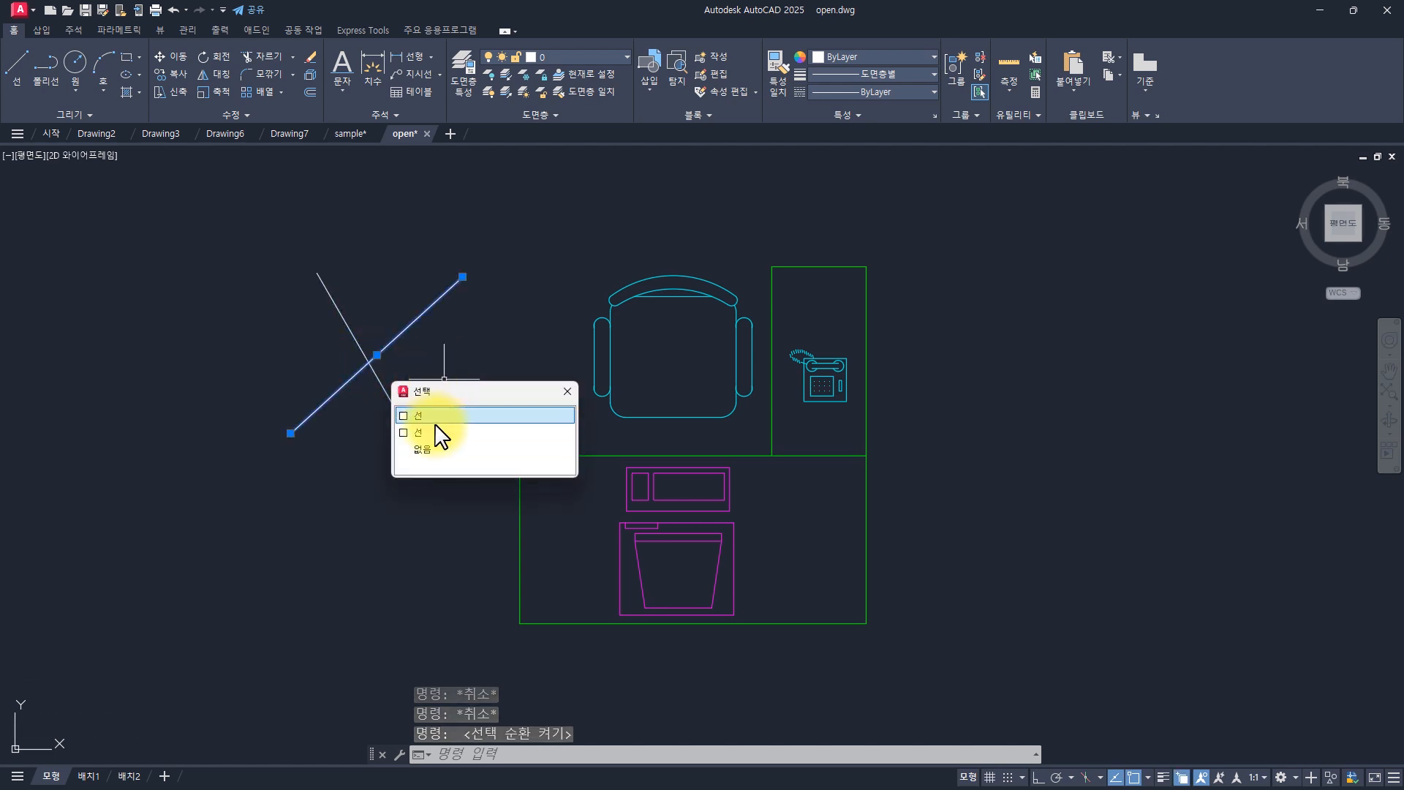
key(Escape)
key(Escape)
key(Escape)
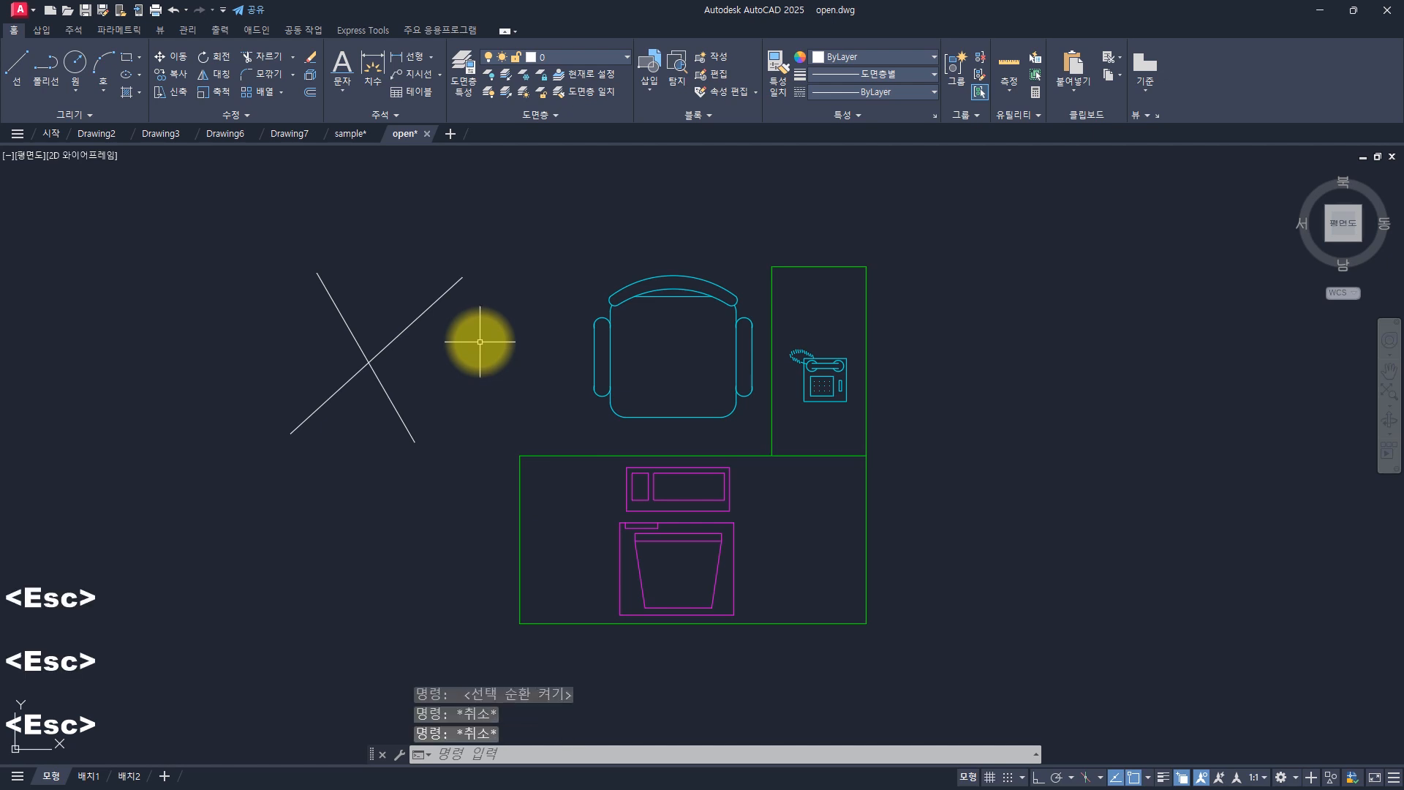
key(ctrl+w)
key(Escape)
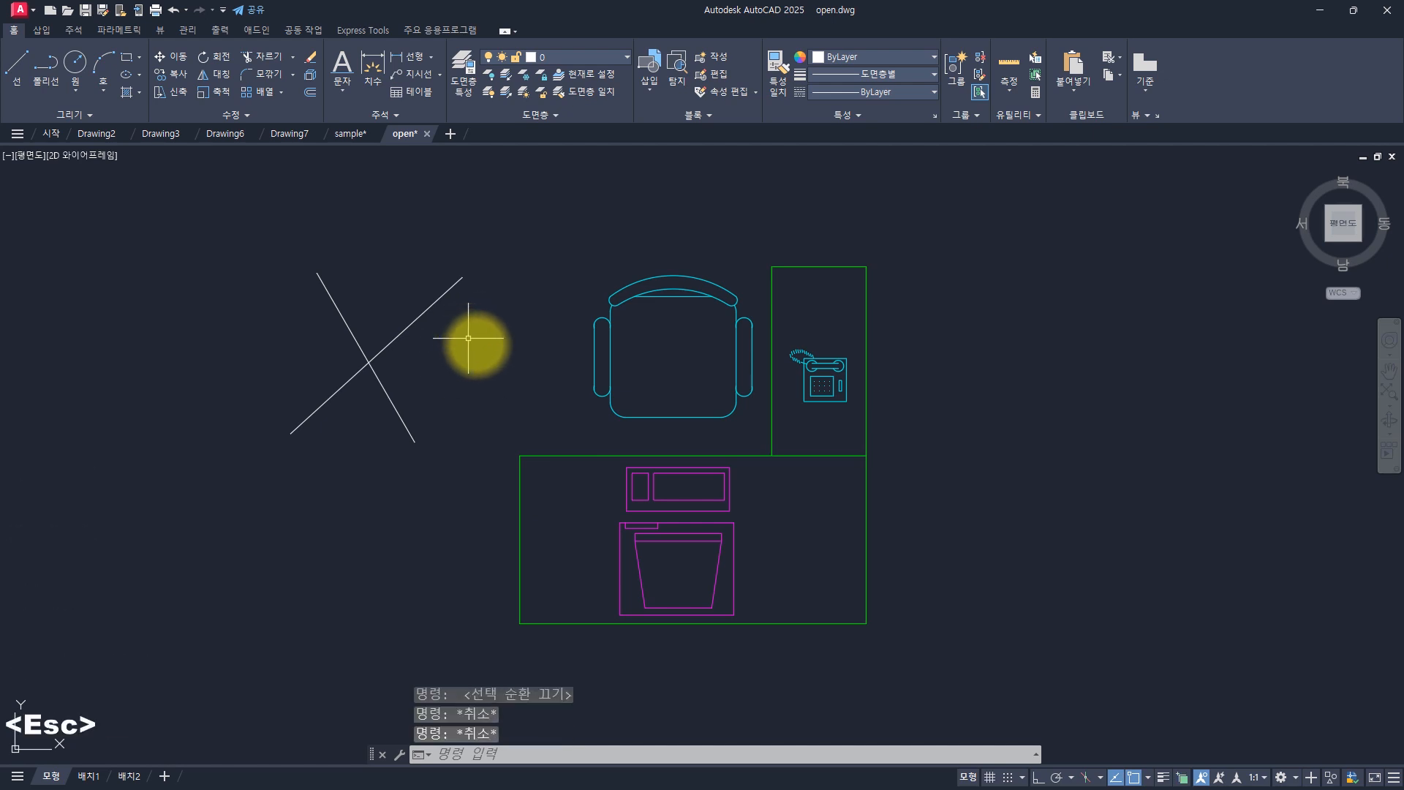
key(F2)
drag(549, 607, 591, 689)
click(962, 423)
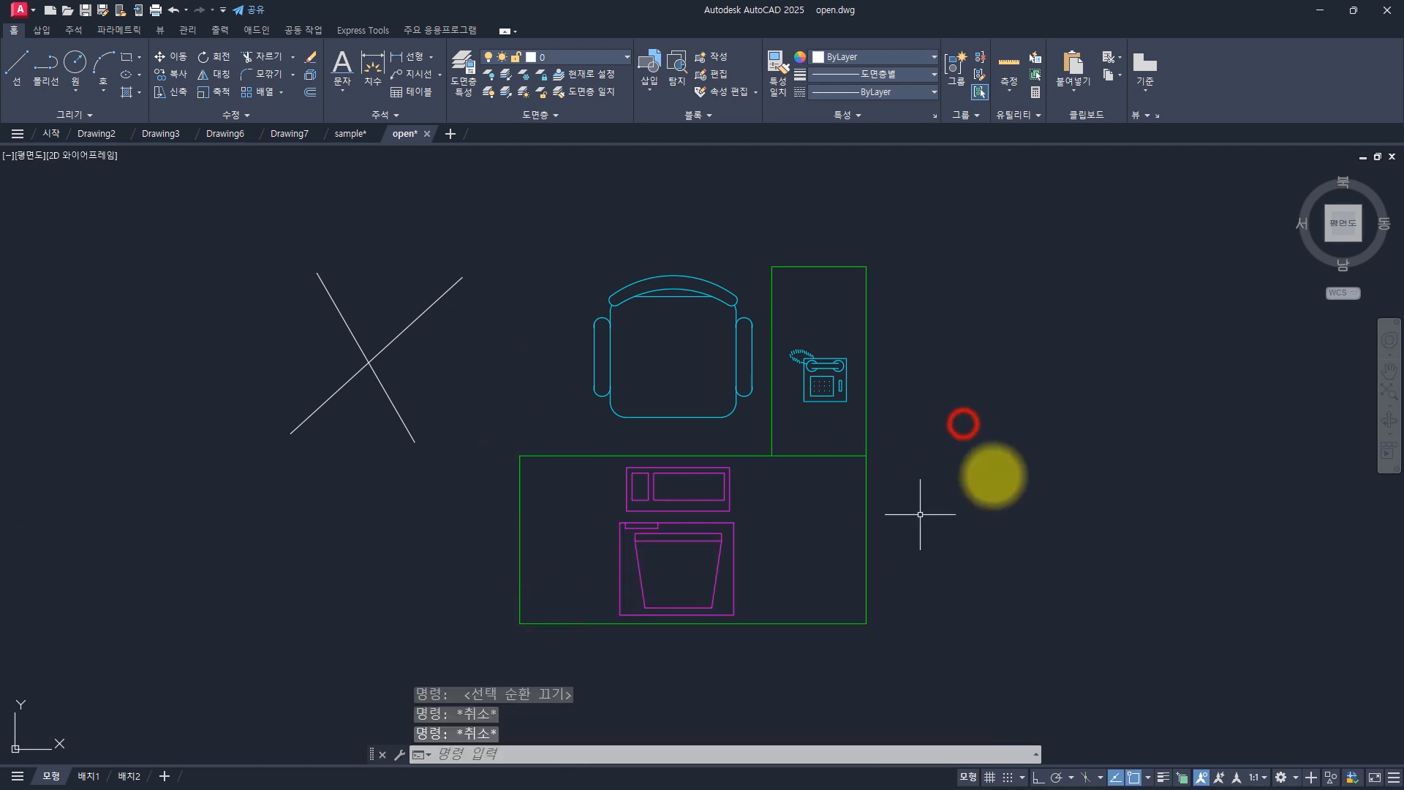
click(1200, 777)
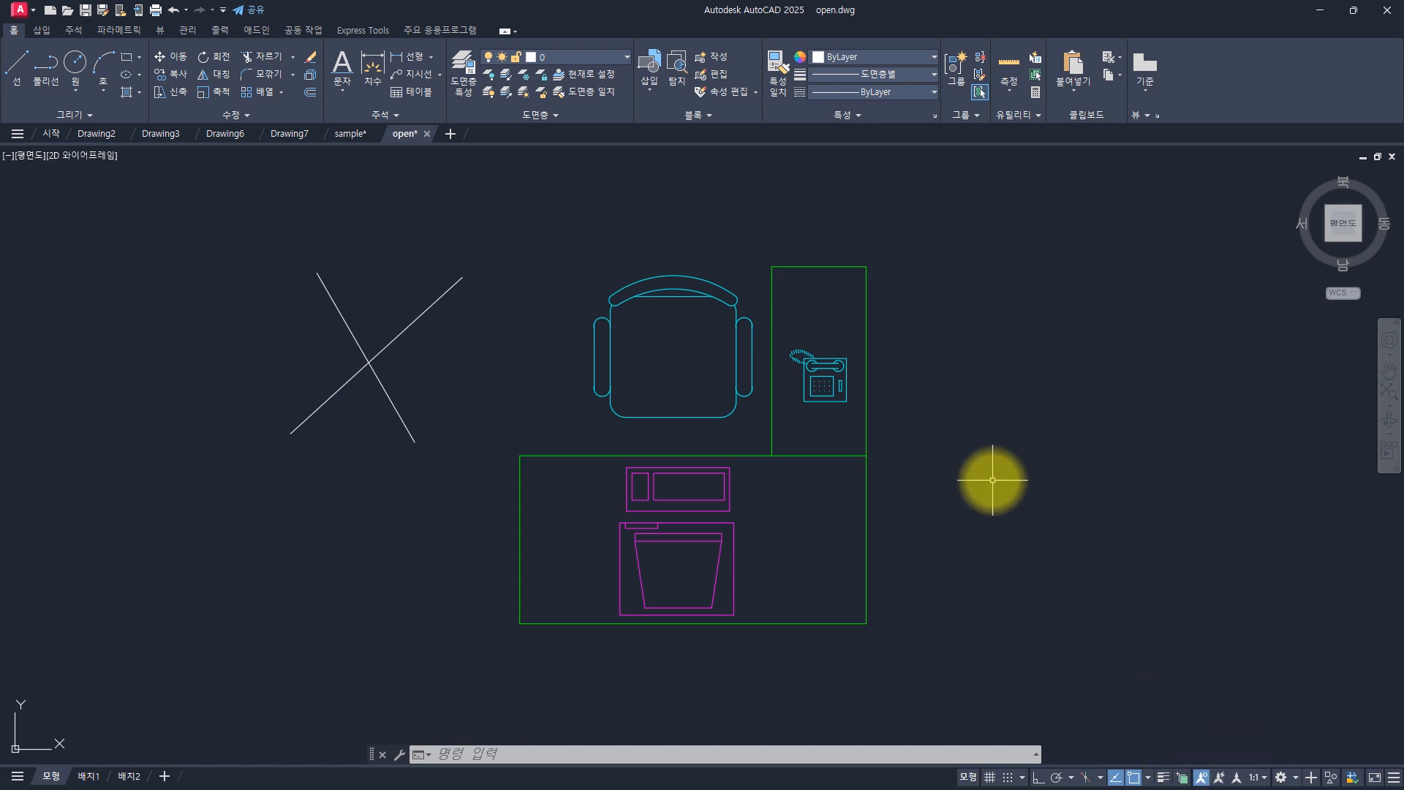
key(Escape)
key(Escape)
key(Escape)
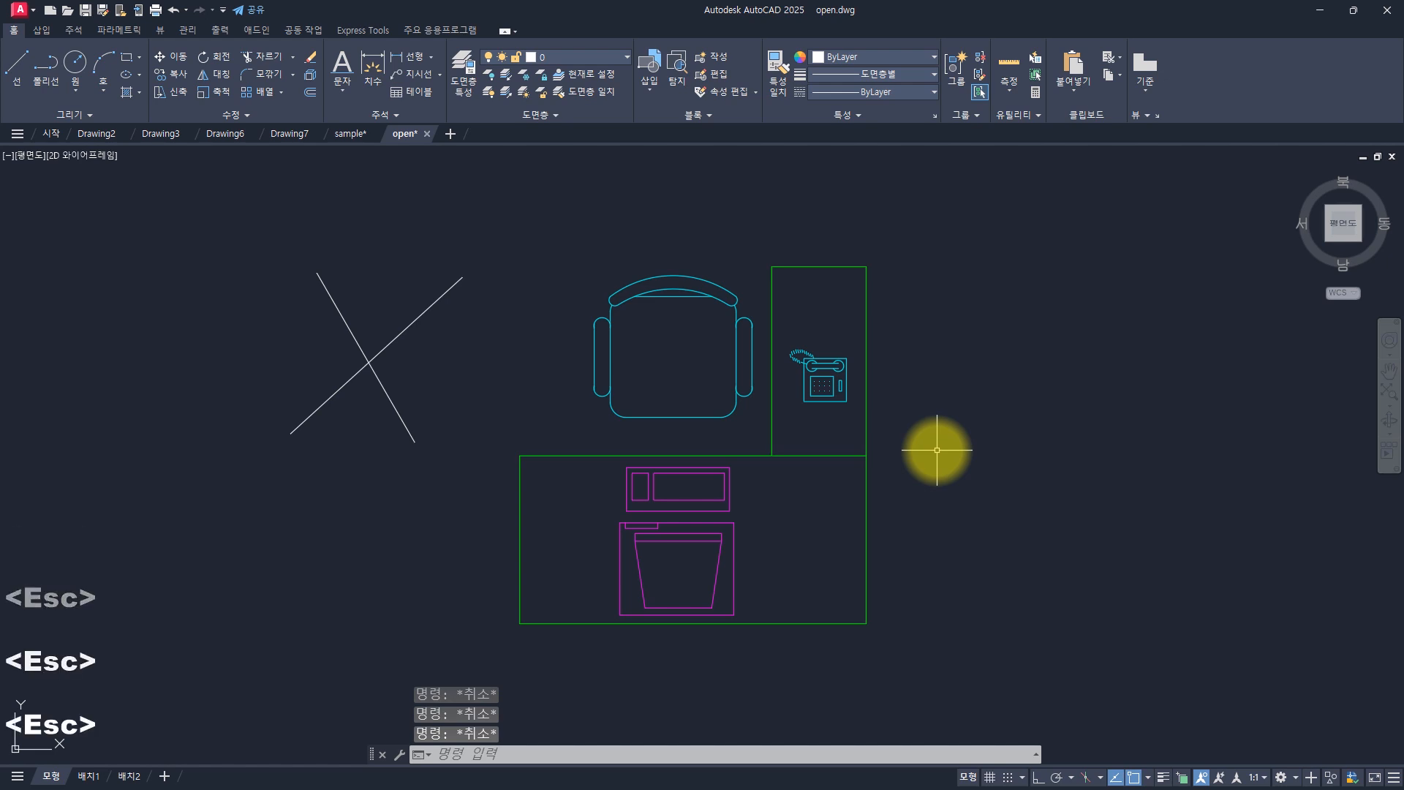
key(Escape)
key(Escape)
key(Escape)
key(Escape)
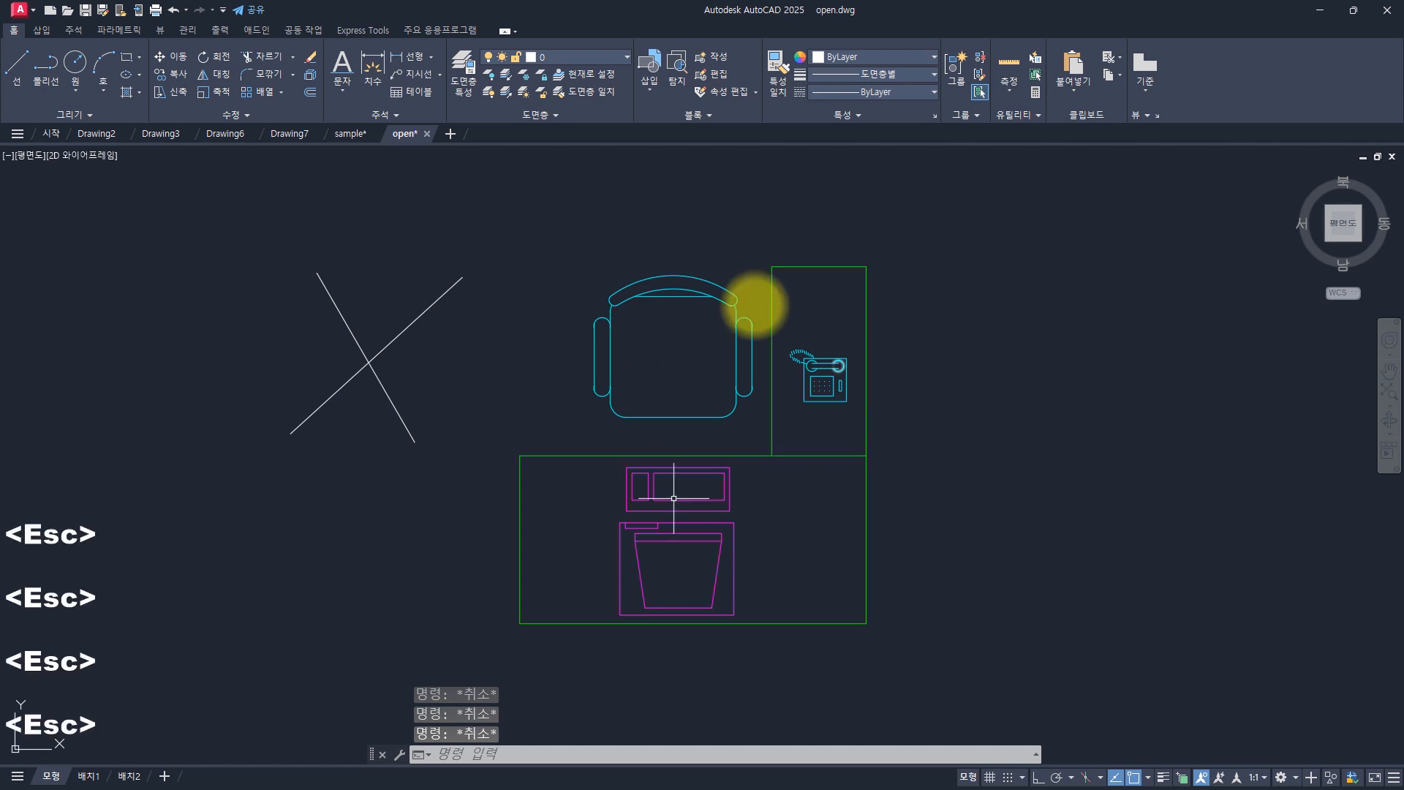
- Select the side desk's upper and left edges plus the outer line of the chair's right armrest individually, and clear the selection
click(804, 265)
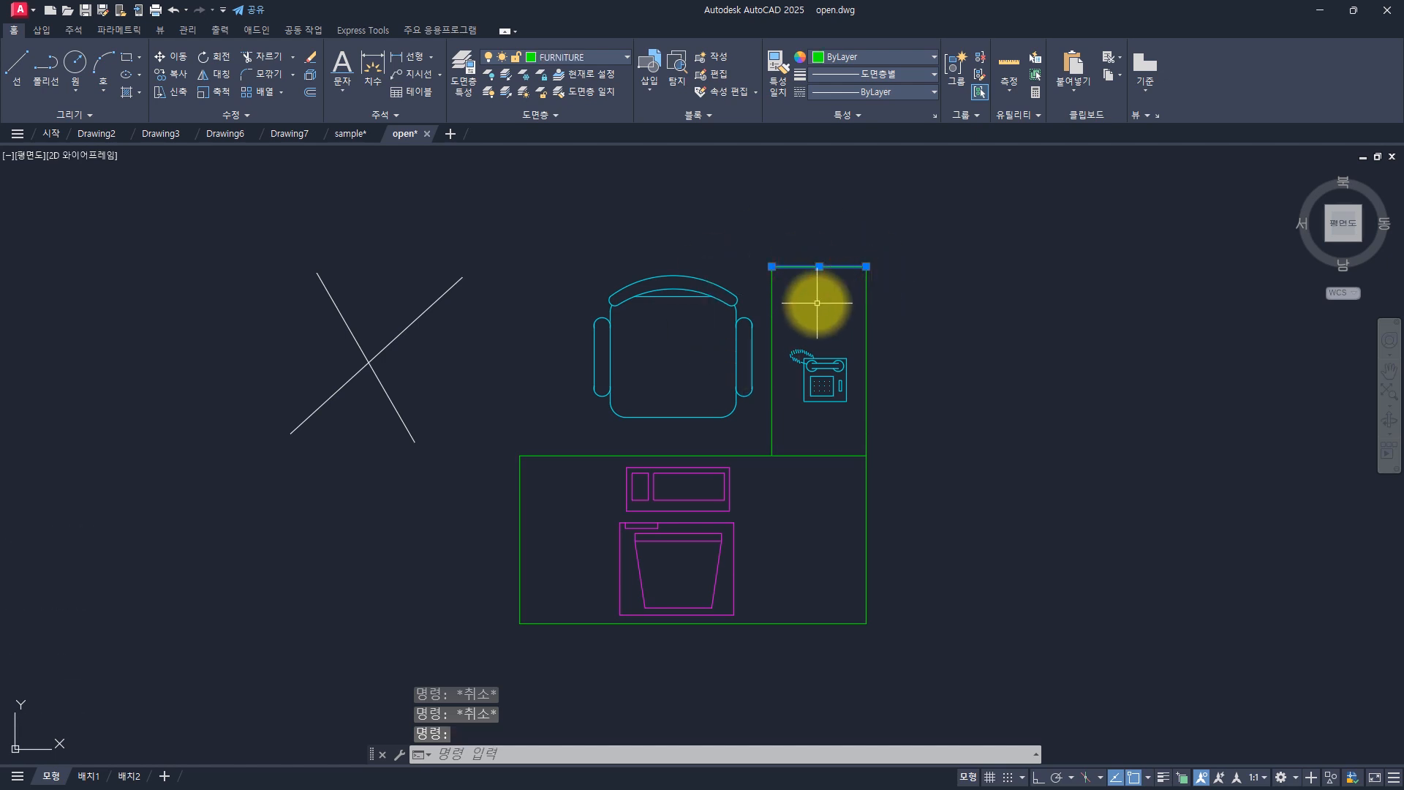
key(Escape)
click(820, 266)
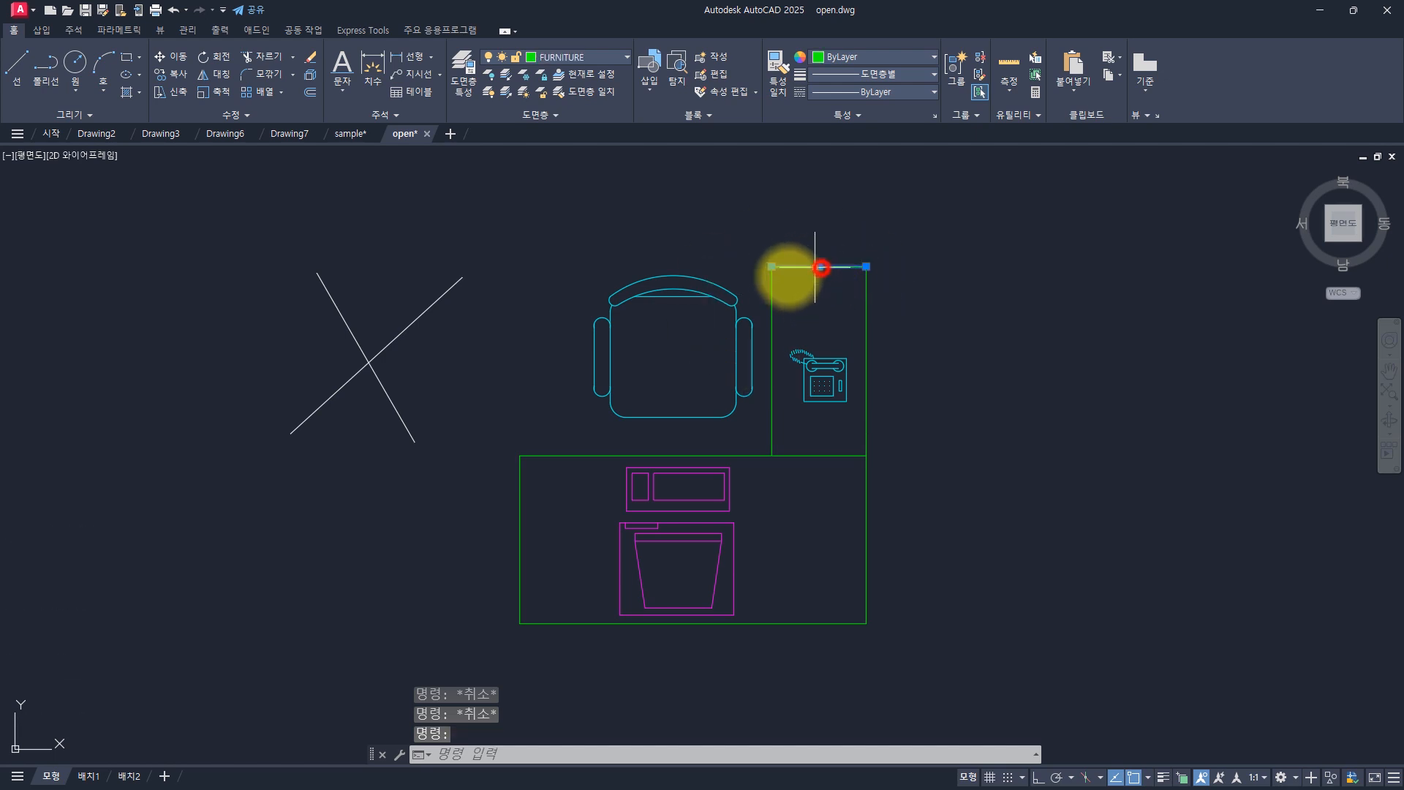
click(771, 289)
click(753, 332)
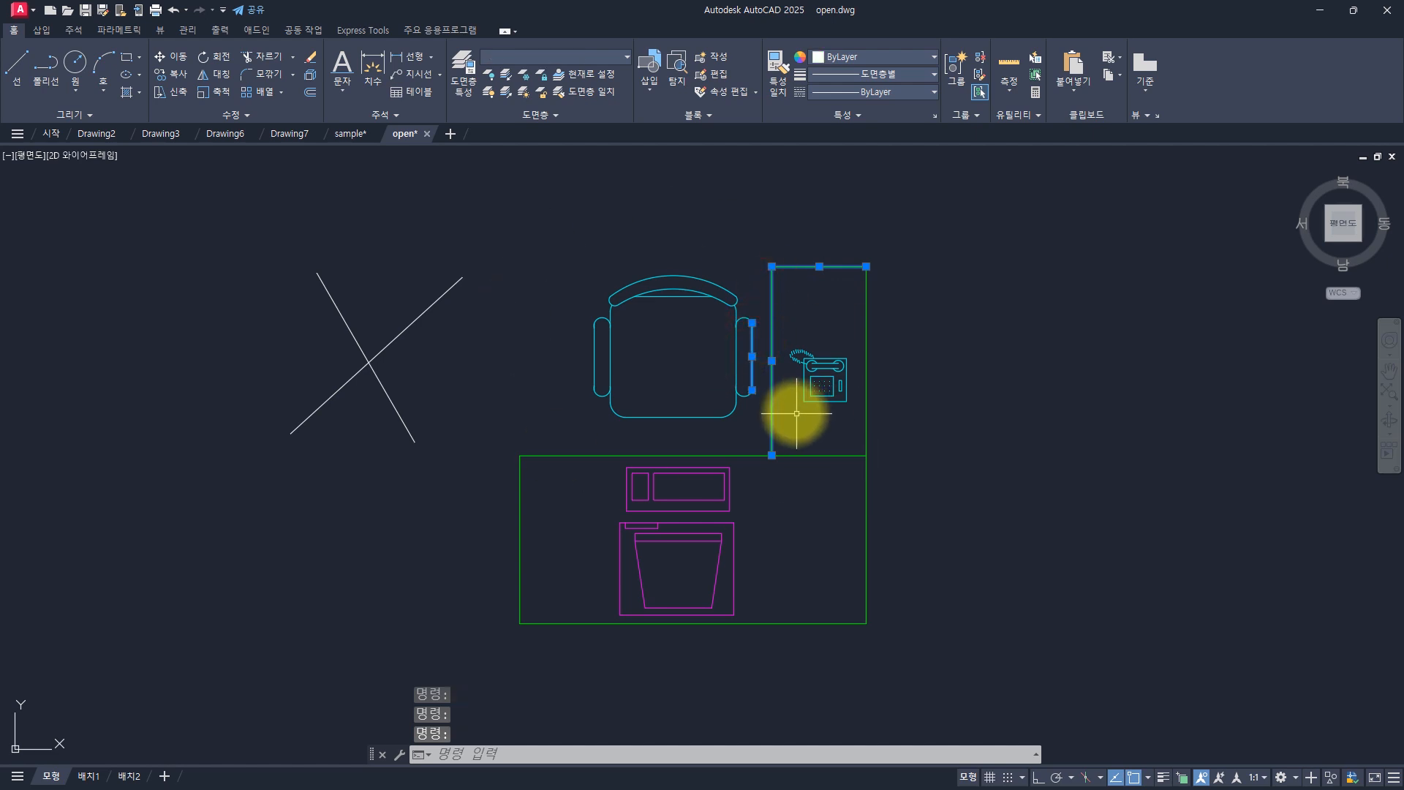
key(Escape)
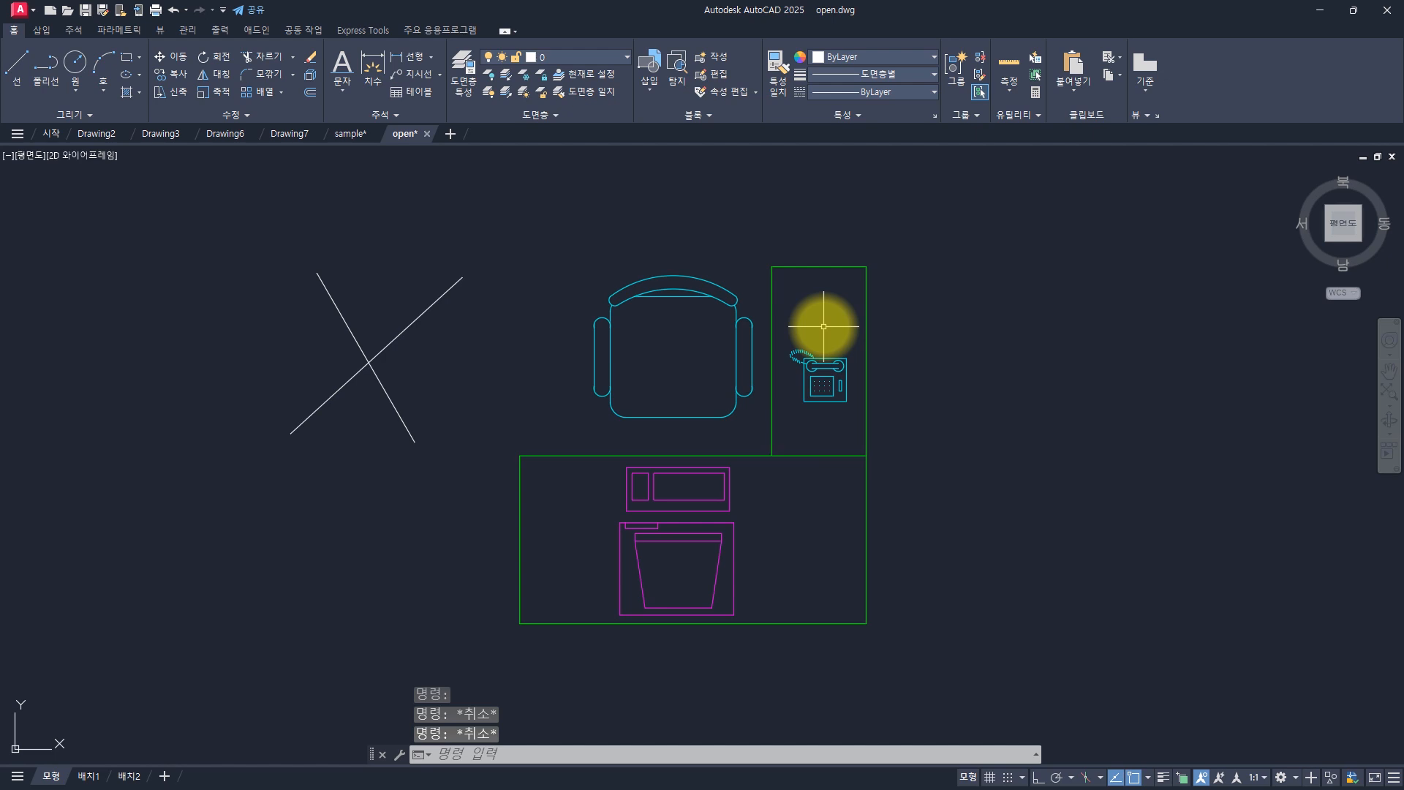
key(Escape)
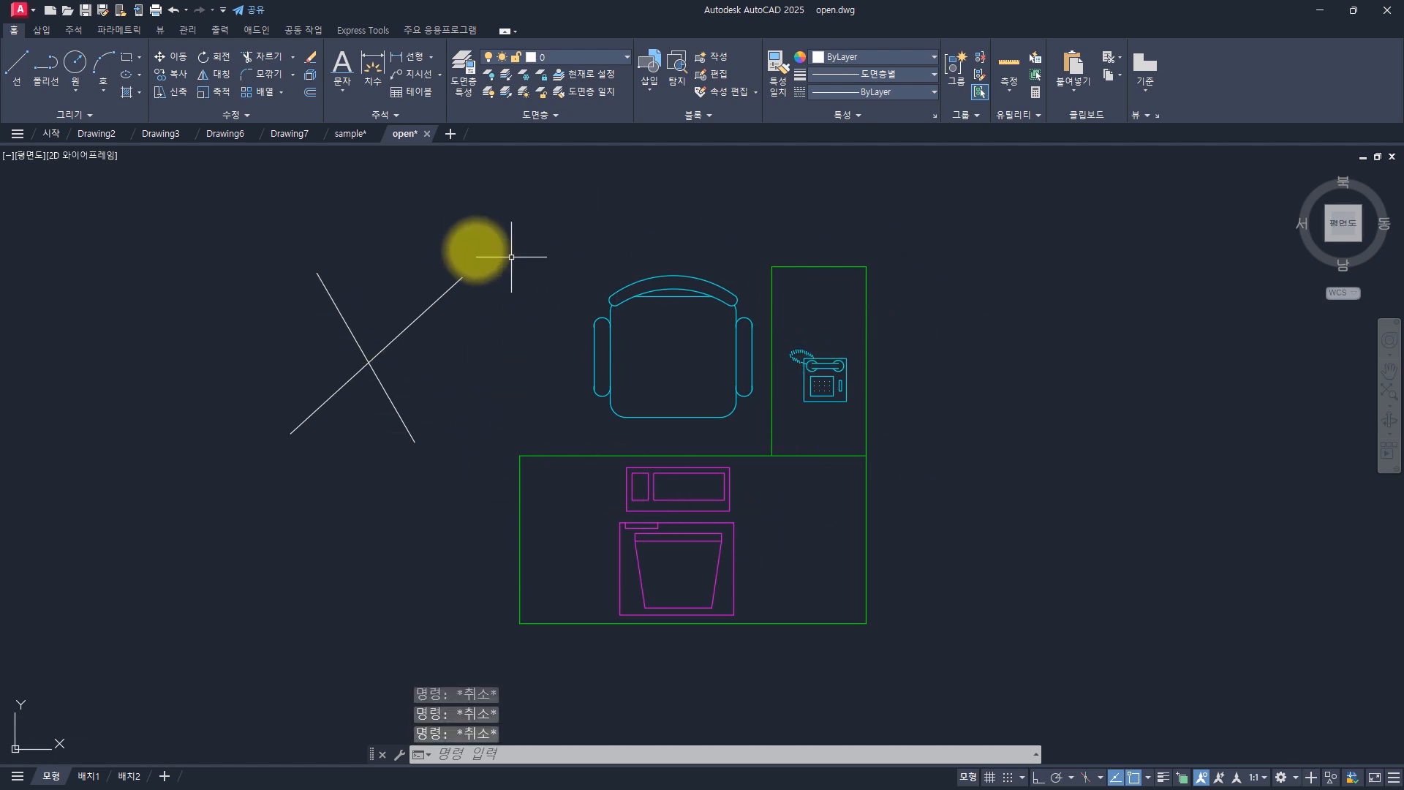
- Select both diagonal lines with a crossing window over their right ends, and clear the selection
click(471, 226)
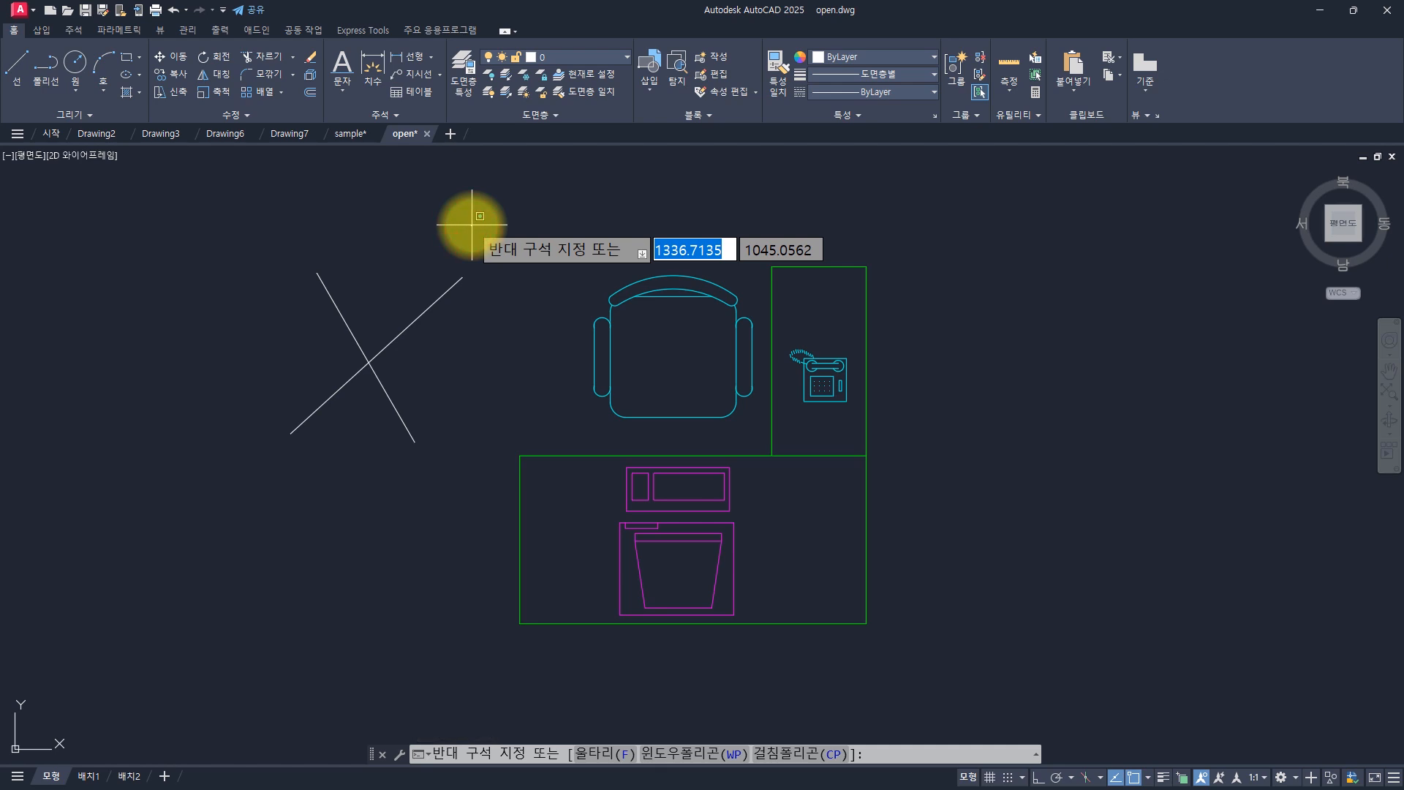
key(F2)
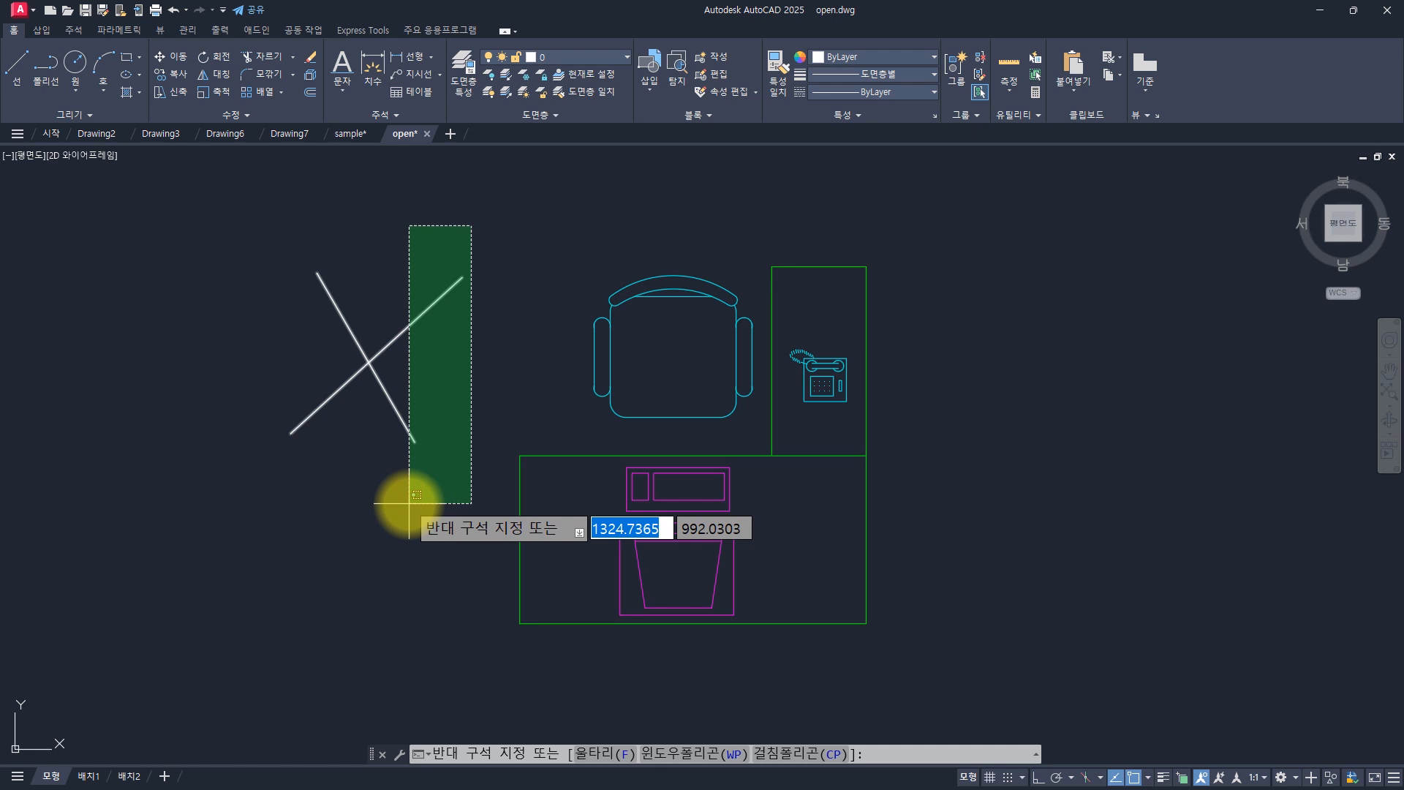
click(409, 503)
key(Escape)
key(Escape)
key(Escape)
key(Escape)
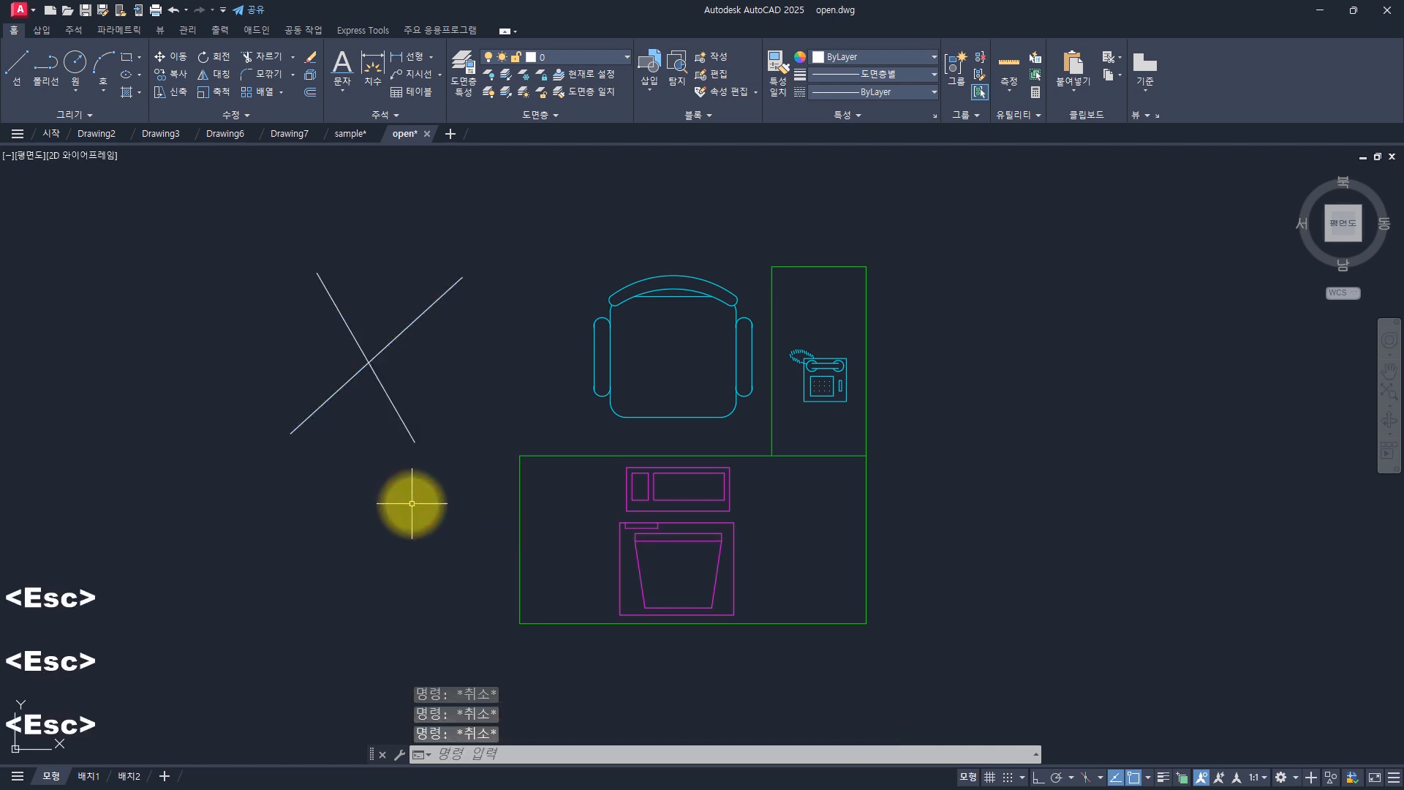
- Select the diagonal lines, chair, phone and touched desk edges with one wide crossing window, and clear the selection
click(960, 197)
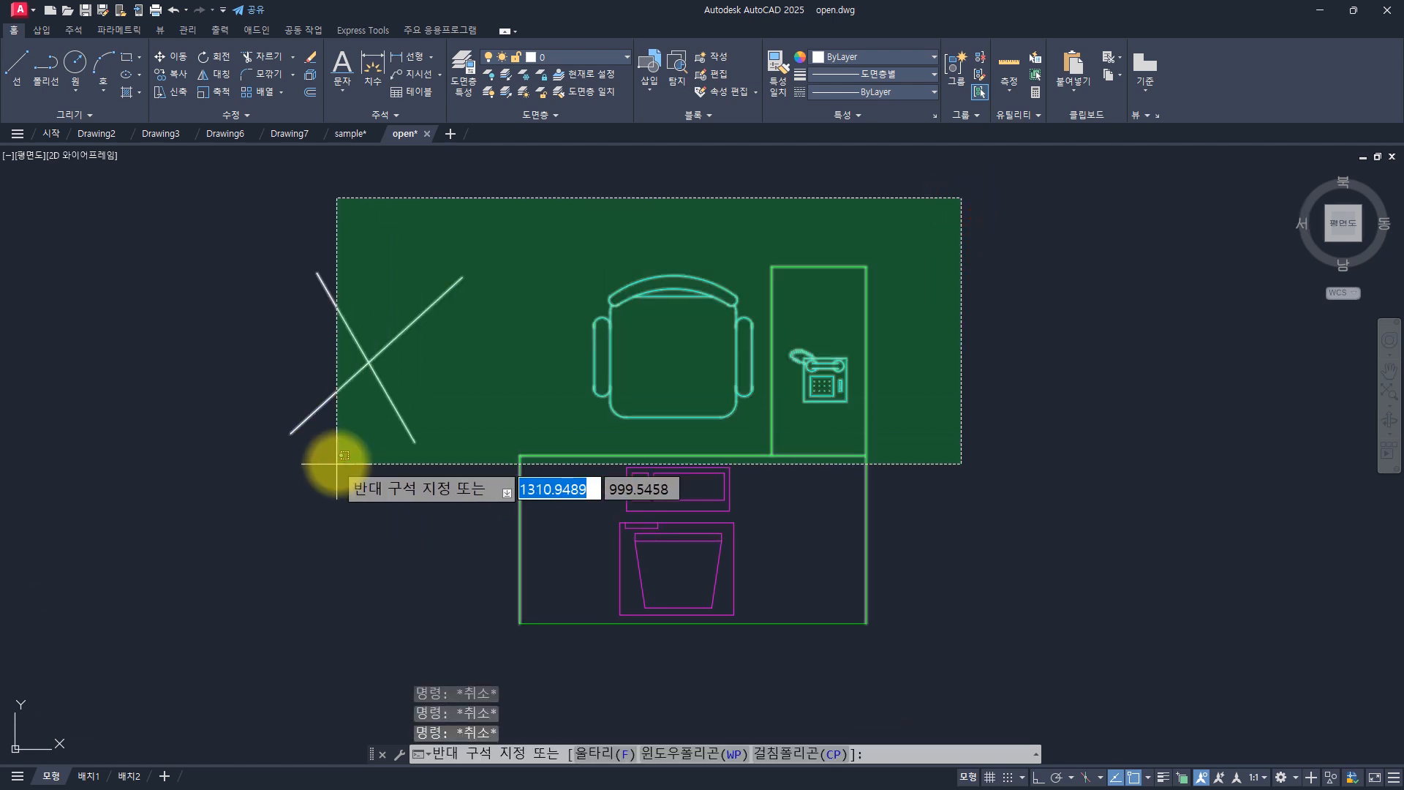
click(338, 462)
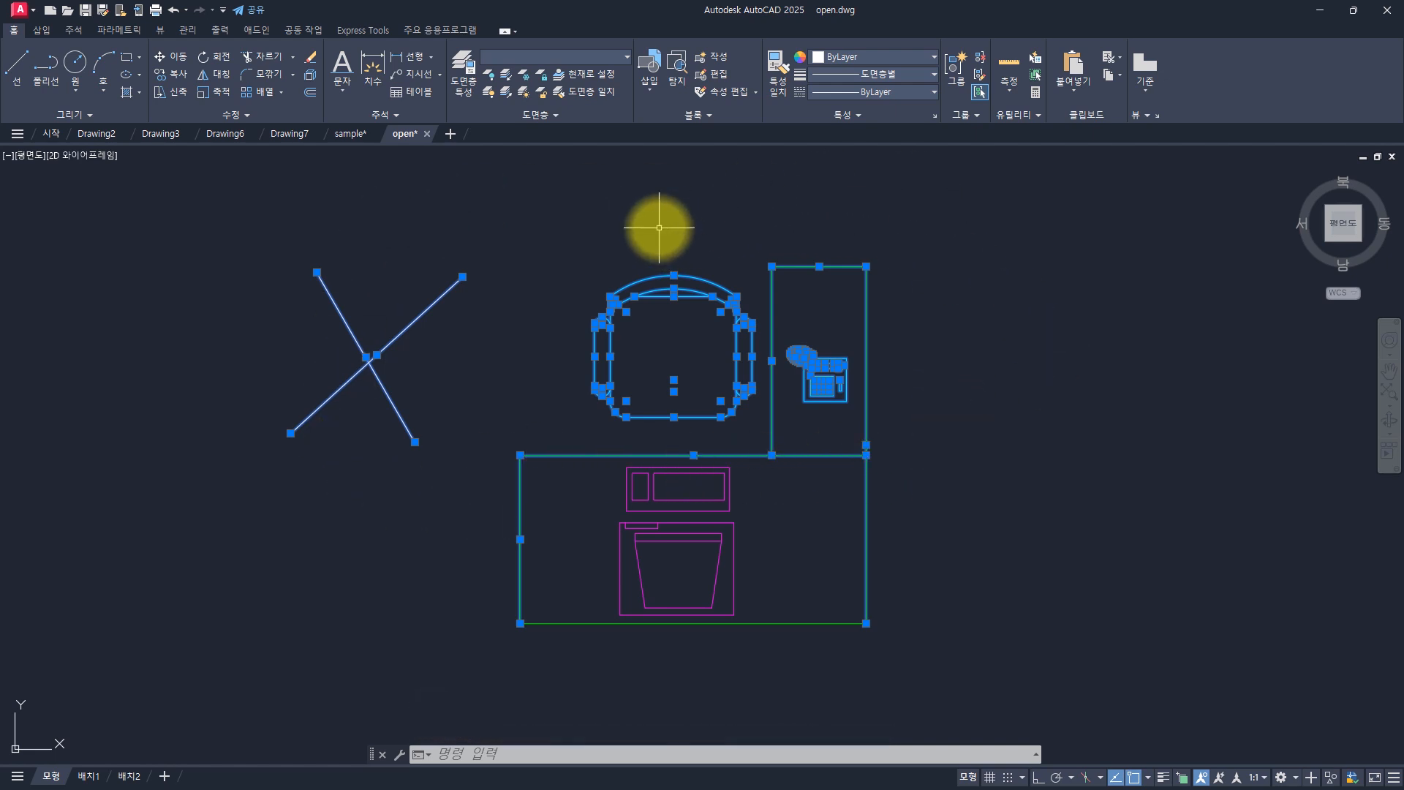
key(Escape)
key(Escape)
key(Escape)
- Select the fully enclosed chair, phone and desk edges with an enclosing window cutting through the diagonal lines, and clear the selection
click(348, 229)
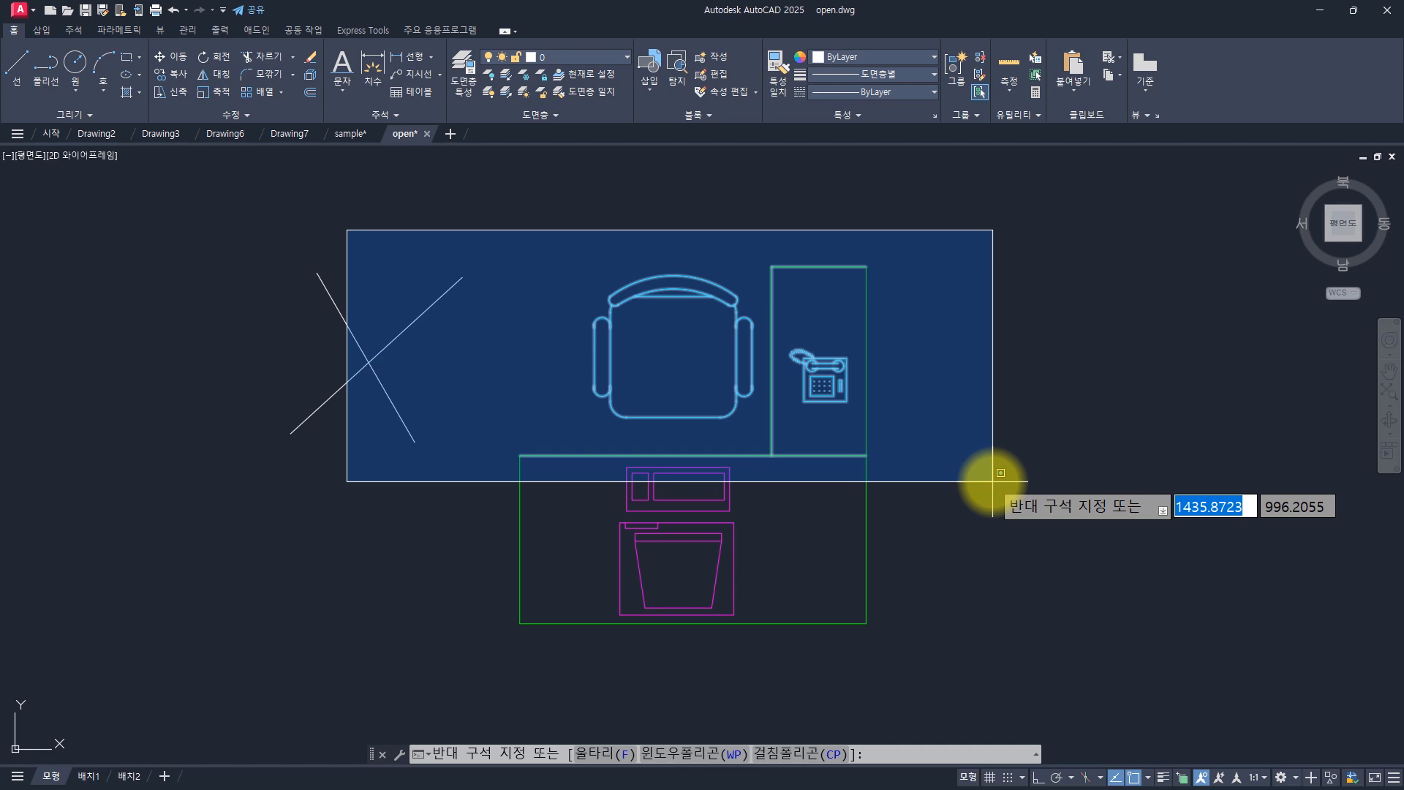
click(993, 481)
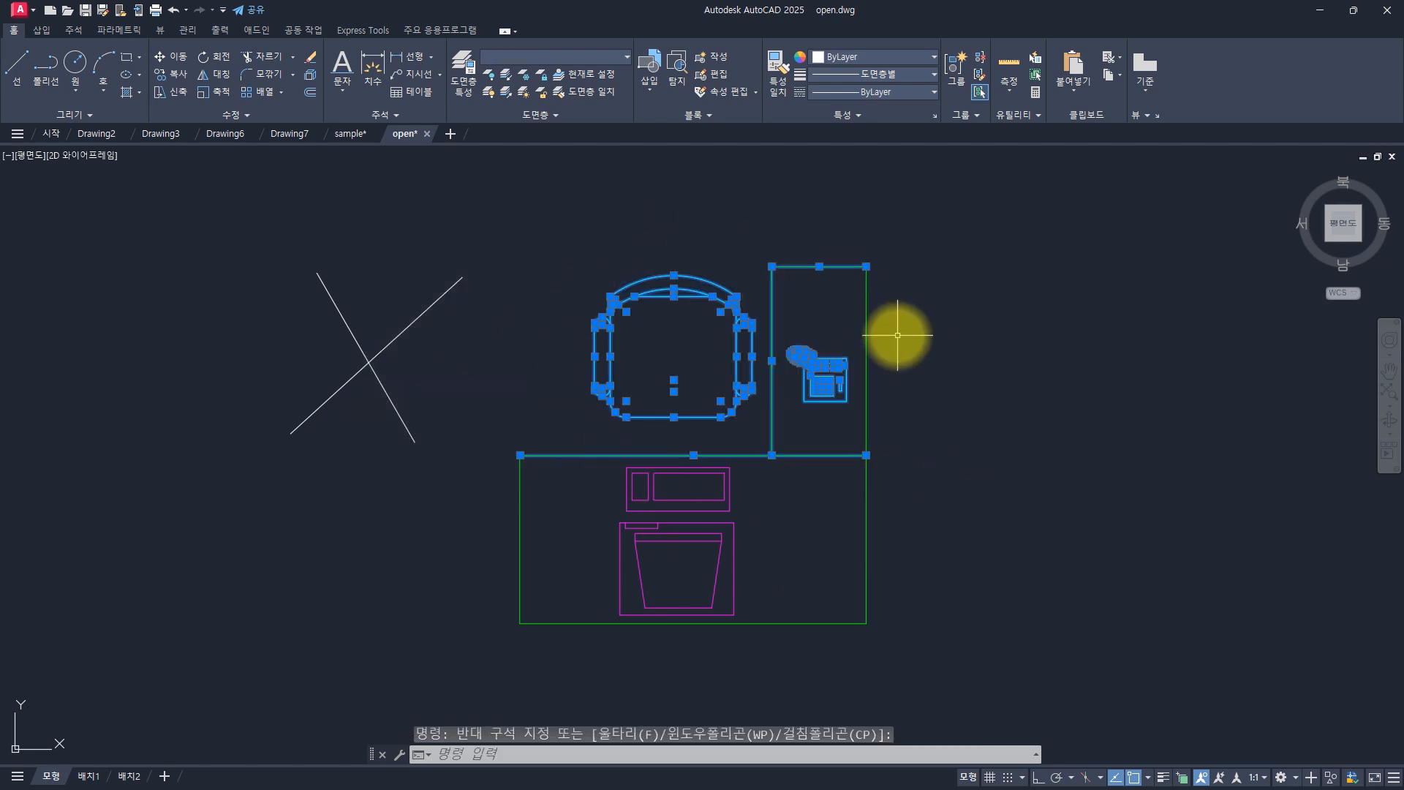
key(Escape)
key(Escape)
key(Escape)
key(Escape)
key(Escape)
click(666, 250)
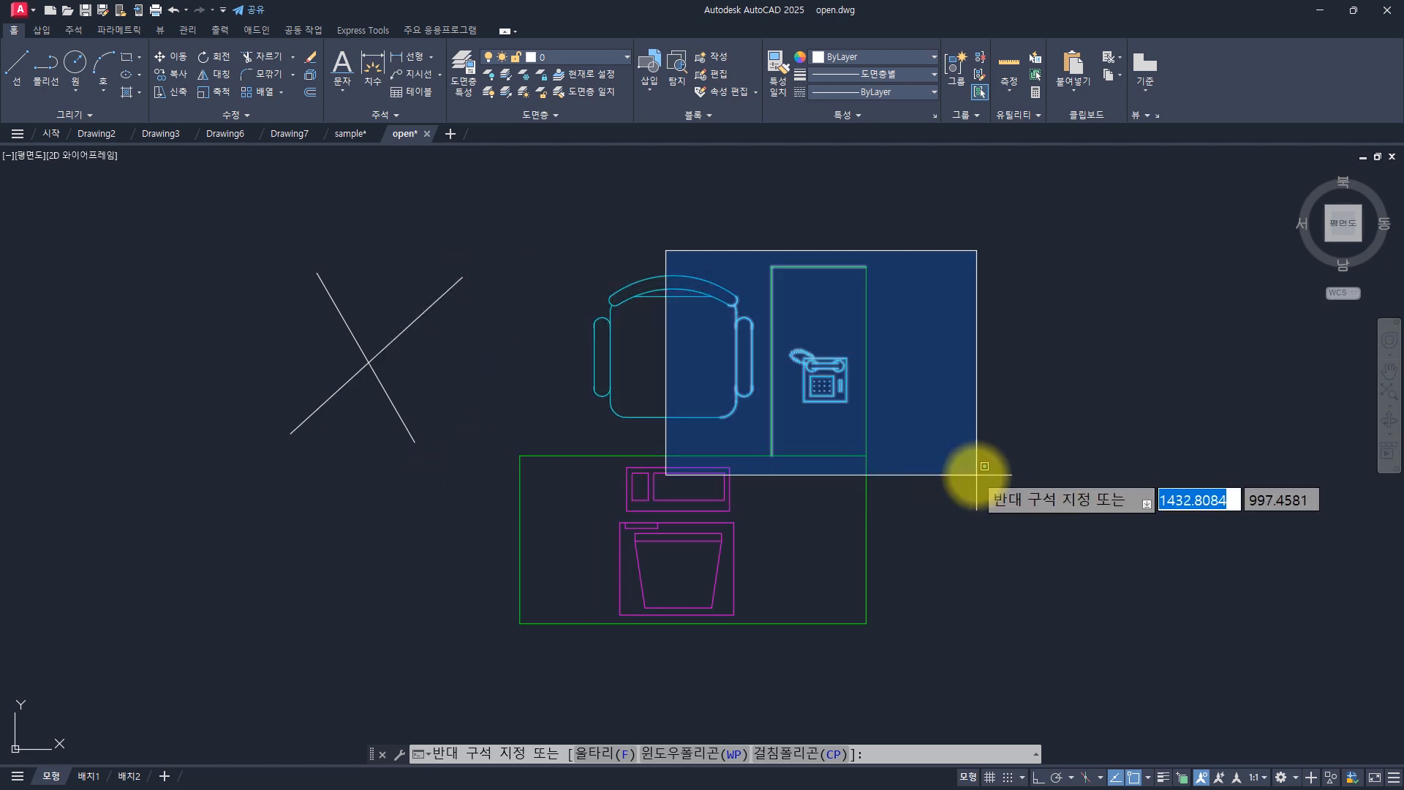
key(Escape)
key(Escape)
key(Escape)
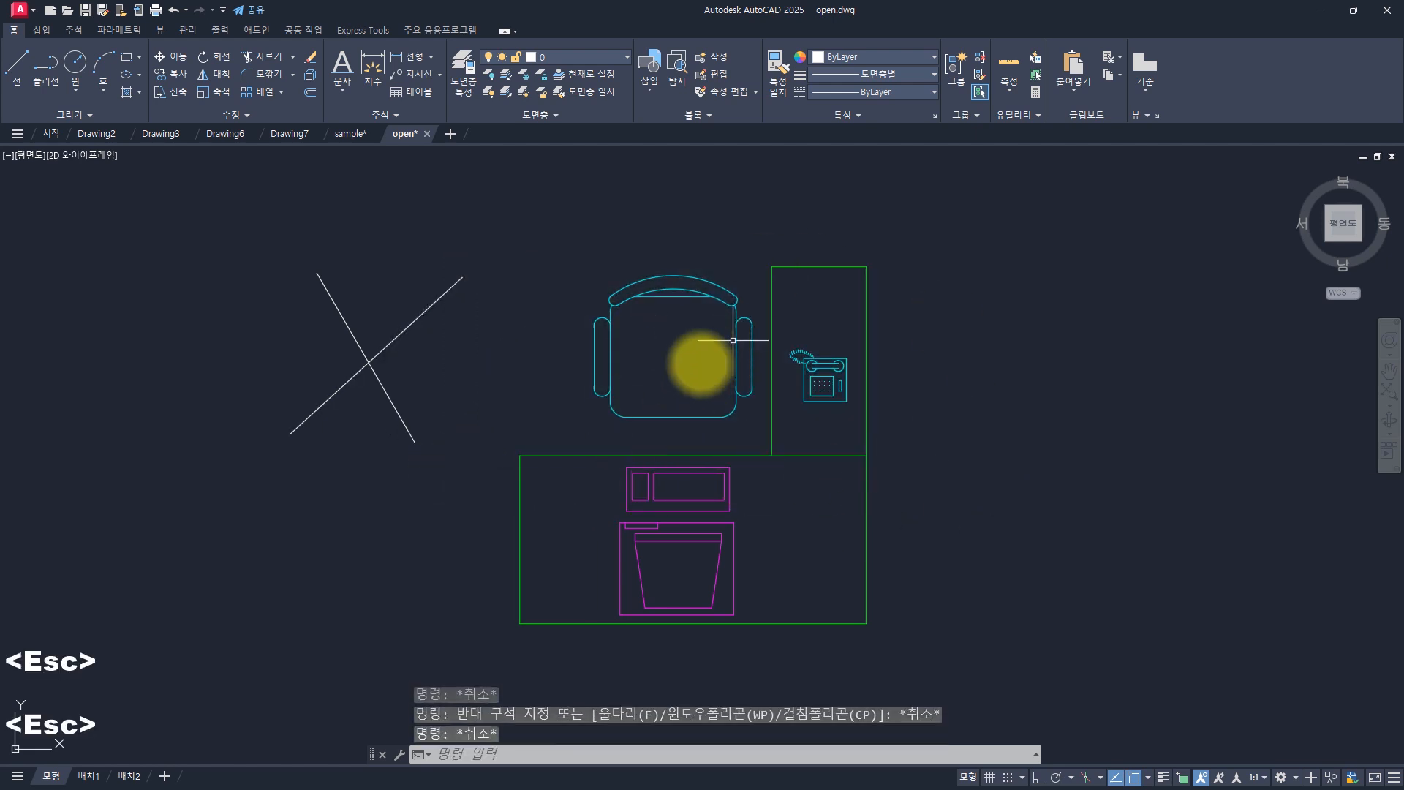
key(Escape)
key(Escape)
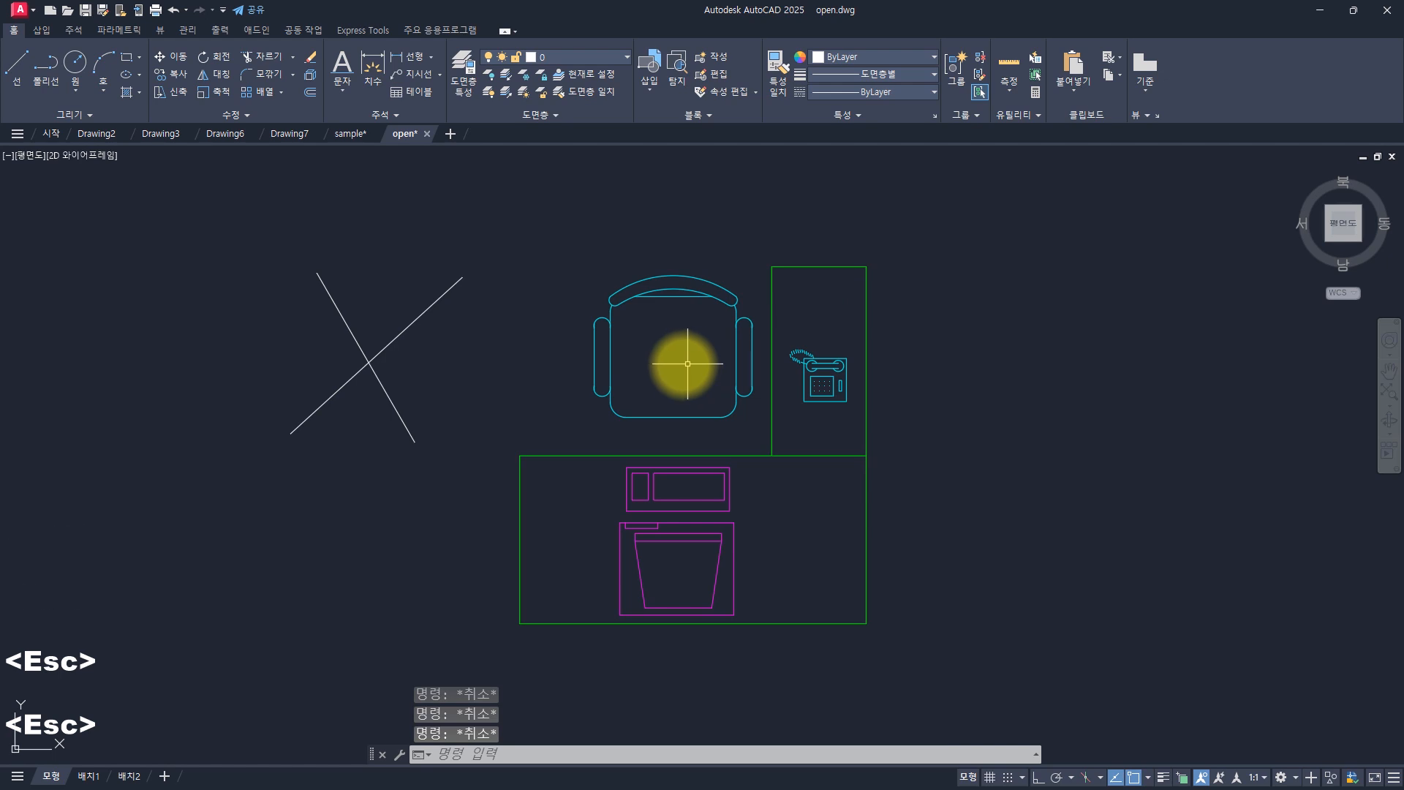
click(545, 230)
key(Escape)
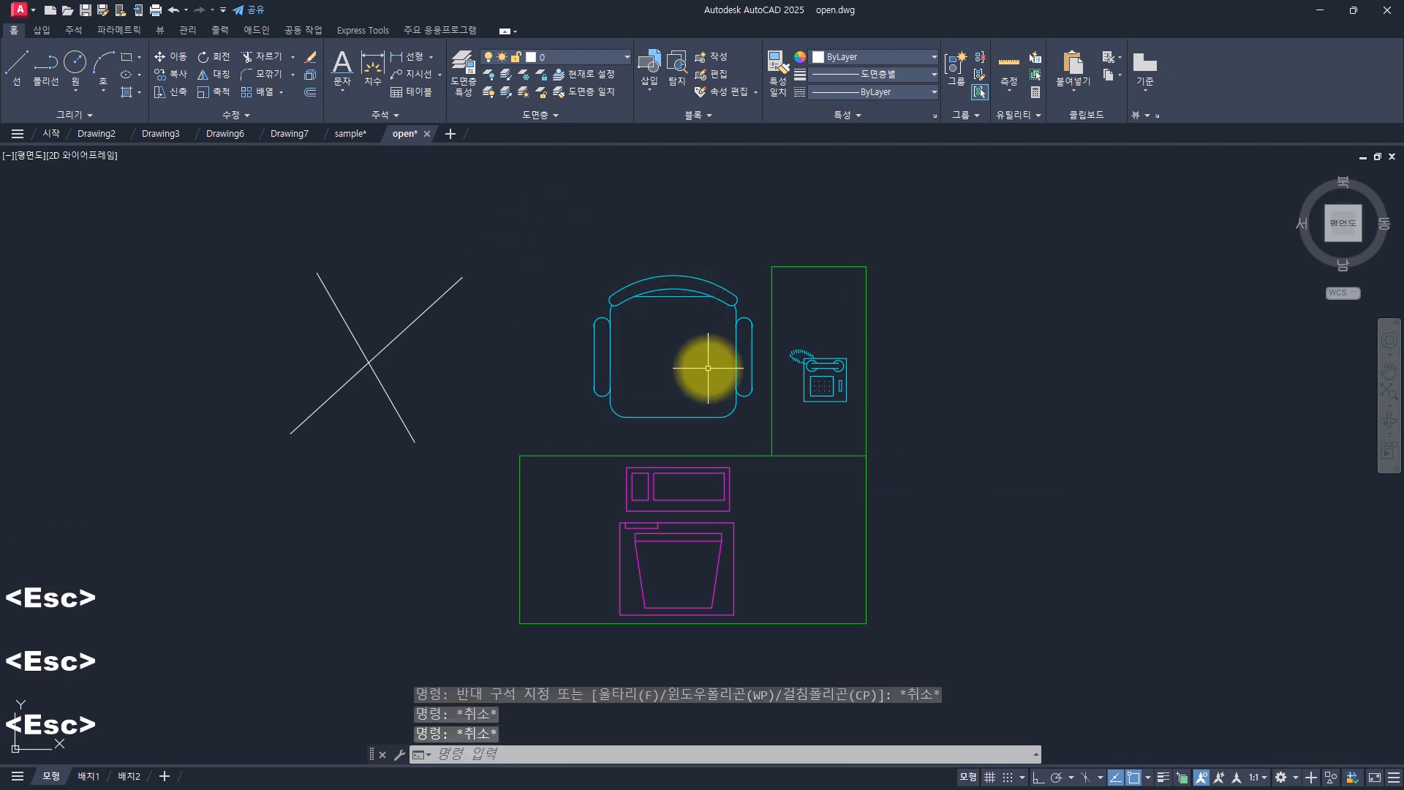
- Start the SELECT command and enter ? at its object prompt to list all selection options
text(select)
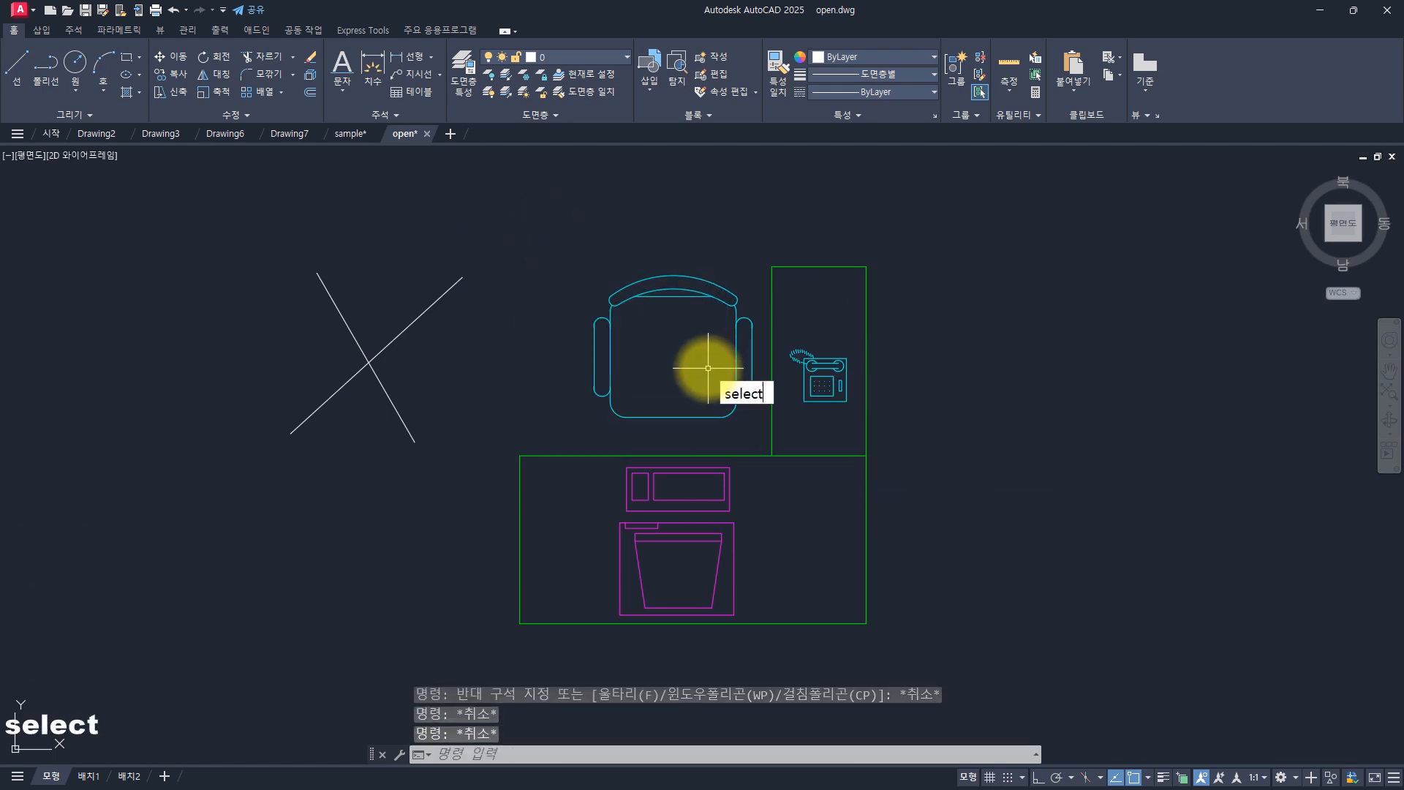
key(space)
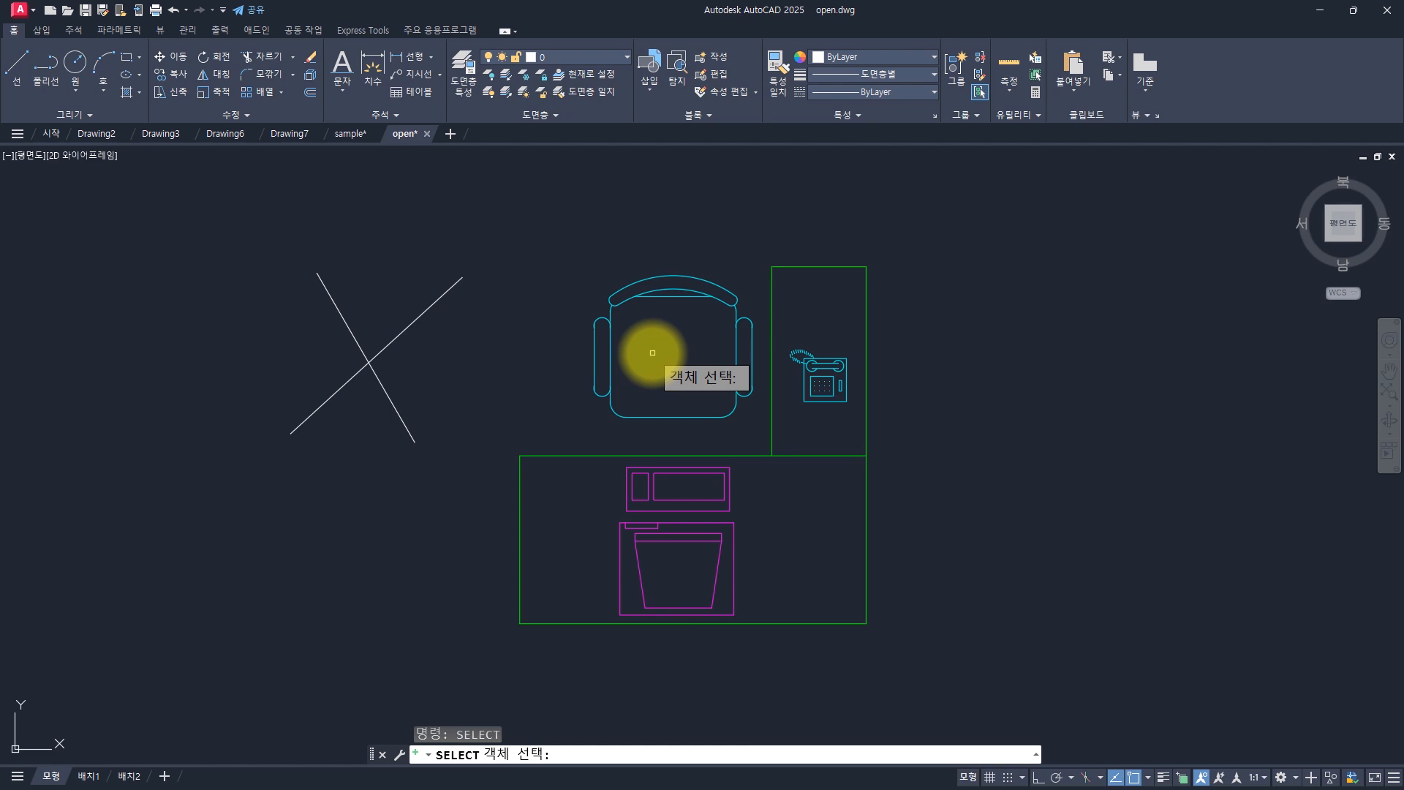
key(Return)
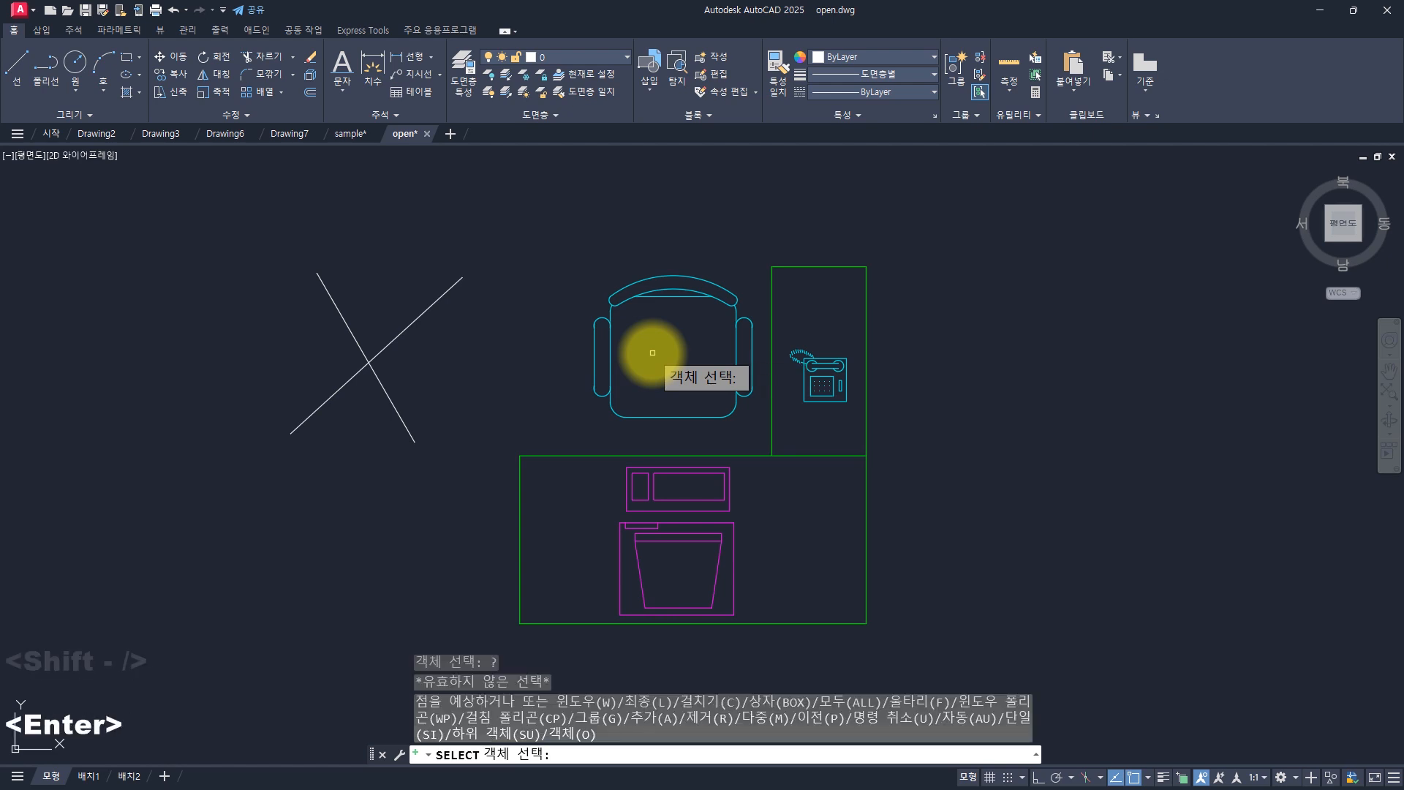
- Expand the command history and examine the SELECT command's listed selection options, including the Box (BOX) option
key(F2)
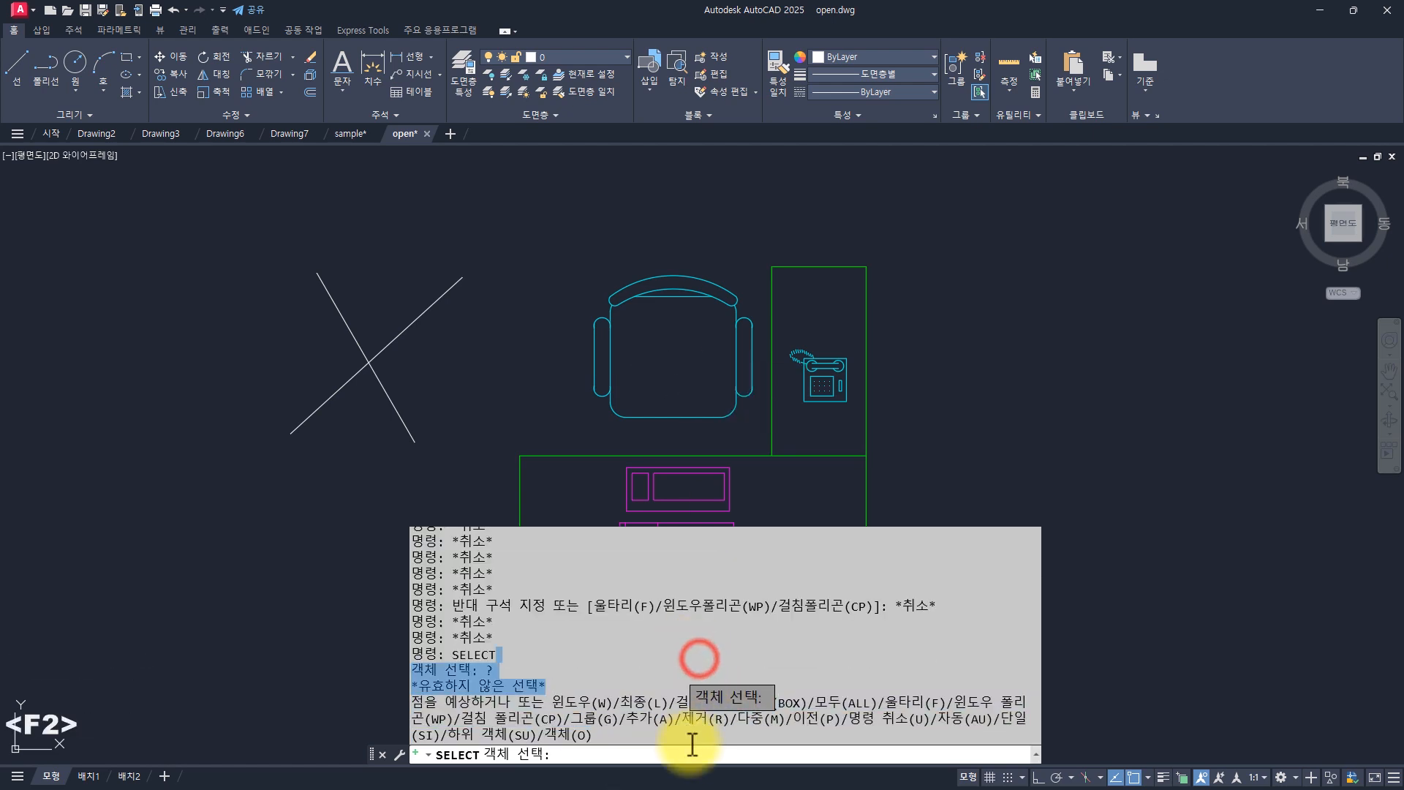
drag(692, 744, 689, 725)
click(674, 664)
drag(756, 597, 756, 738)
click(730, 435)
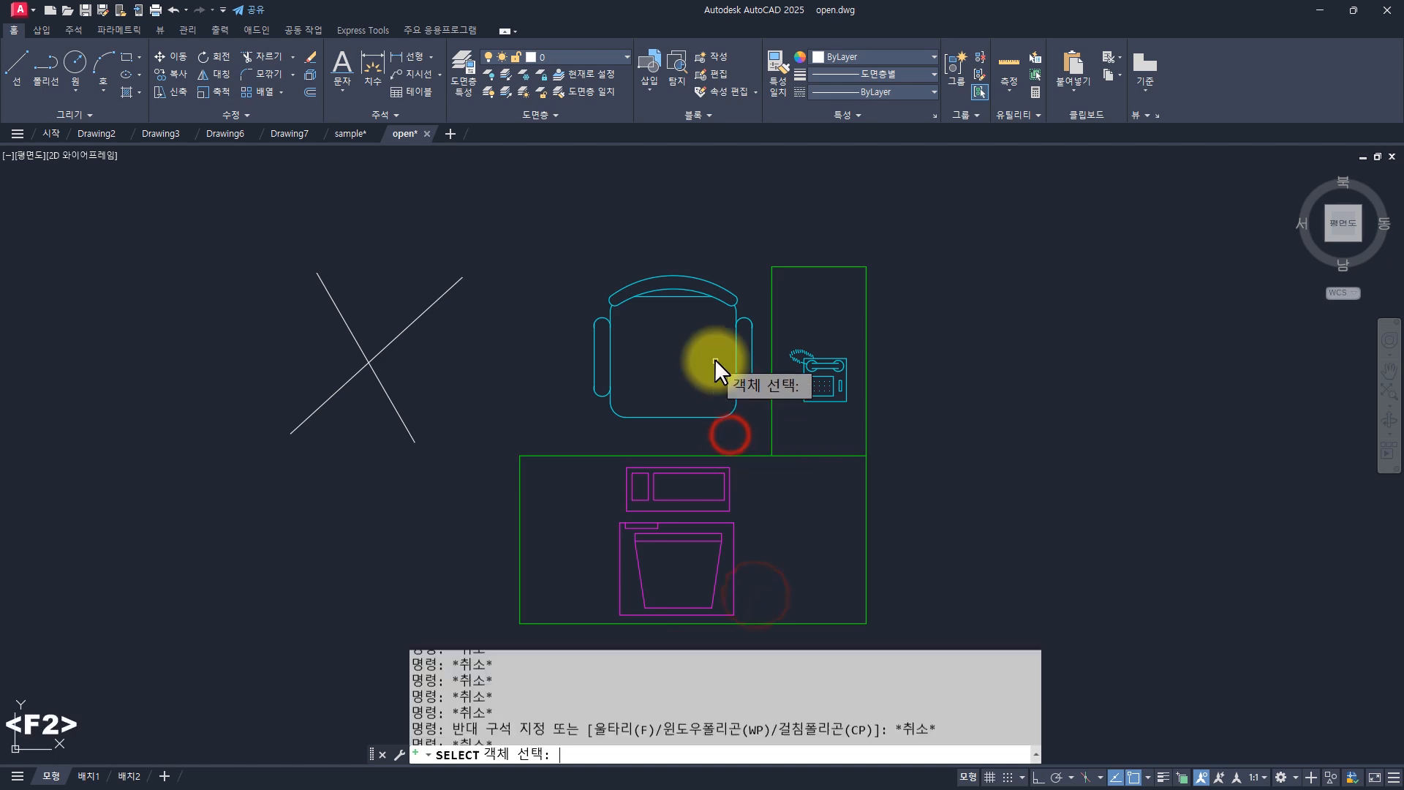
key(F2)
drag(678, 700, 819, 700)
click(732, 701)
click(561, 693)
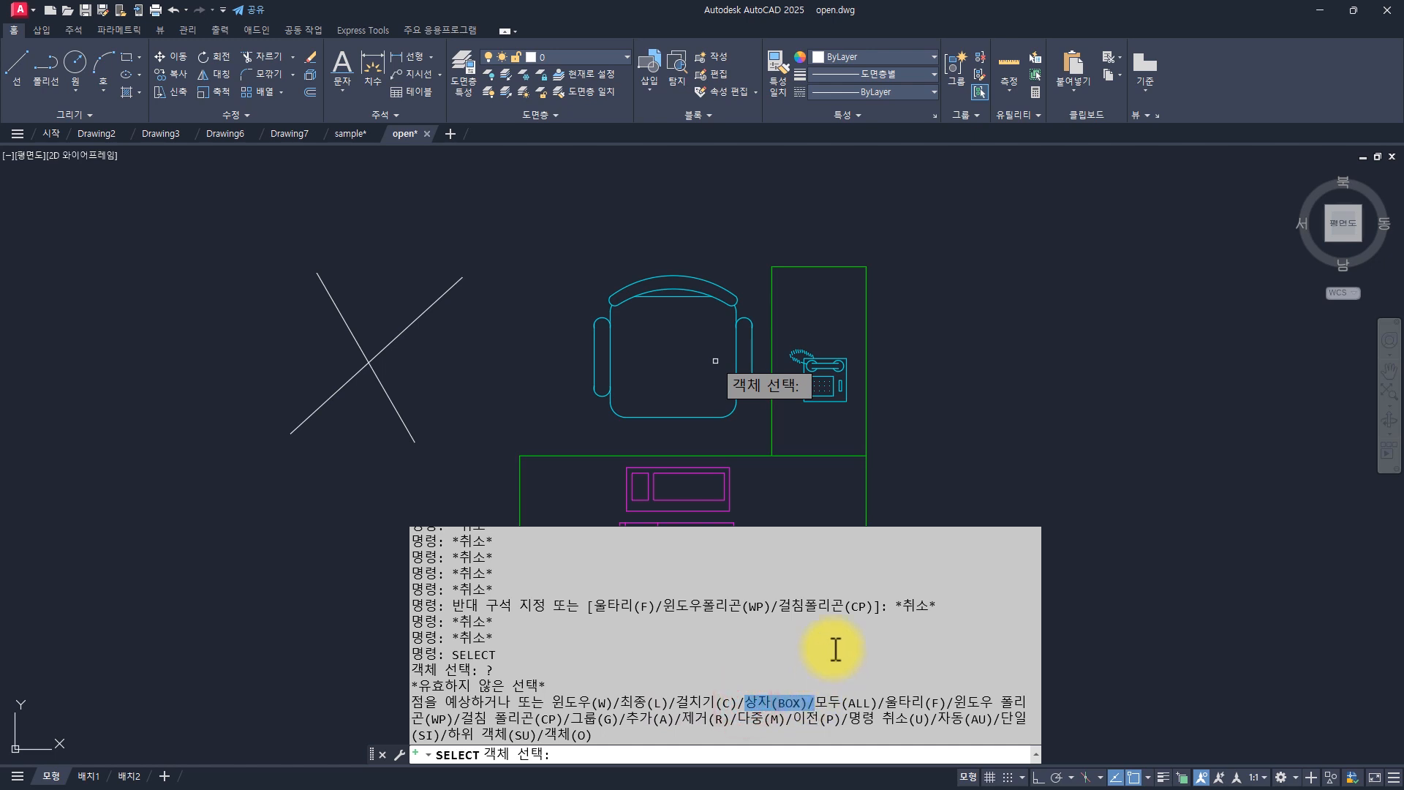
- Examine the remaining selection options in the history, including Last, Crossing and Fence (F), and cancel the SELECT command
click(621, 705)
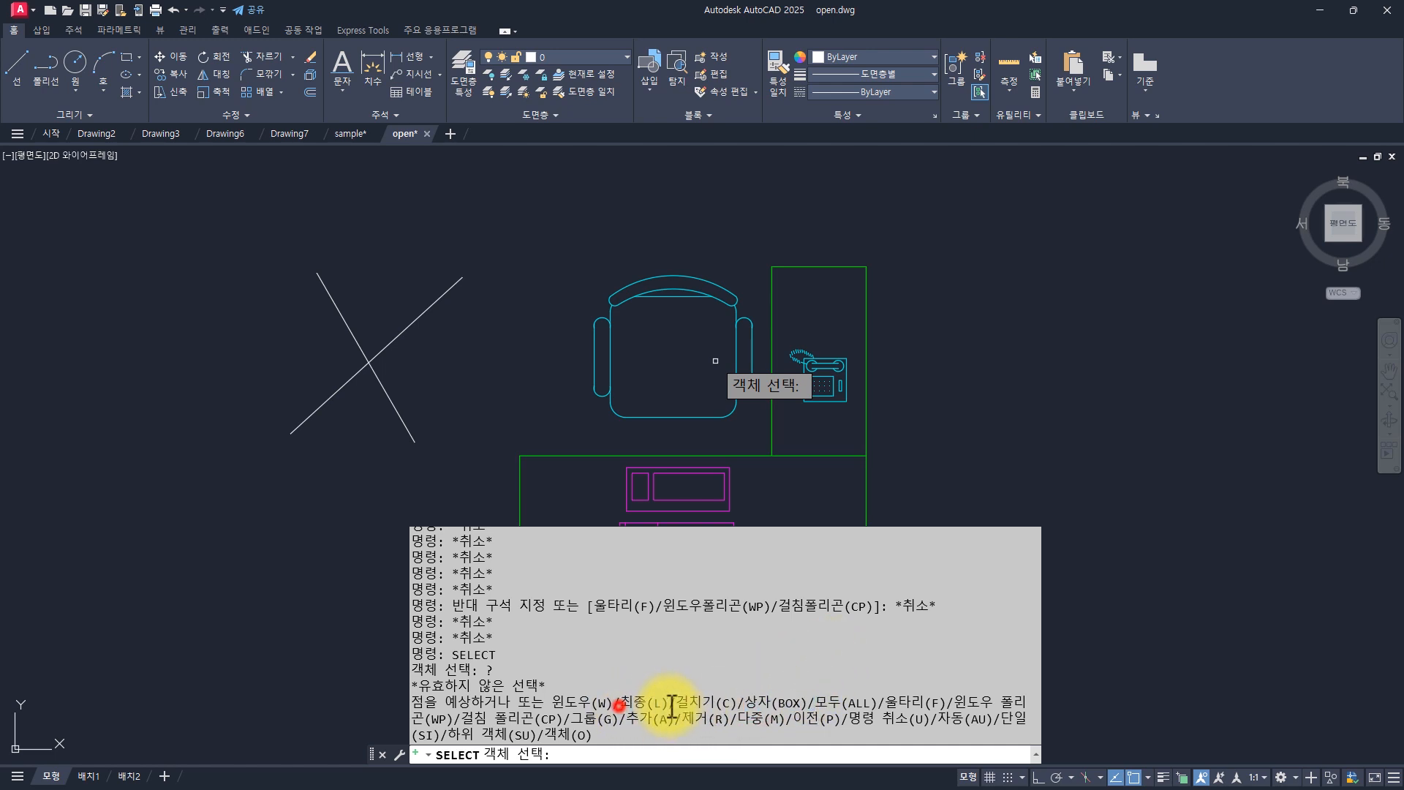
drag(881, 702, 951, 702)
drag(607, 701, 643, 736)
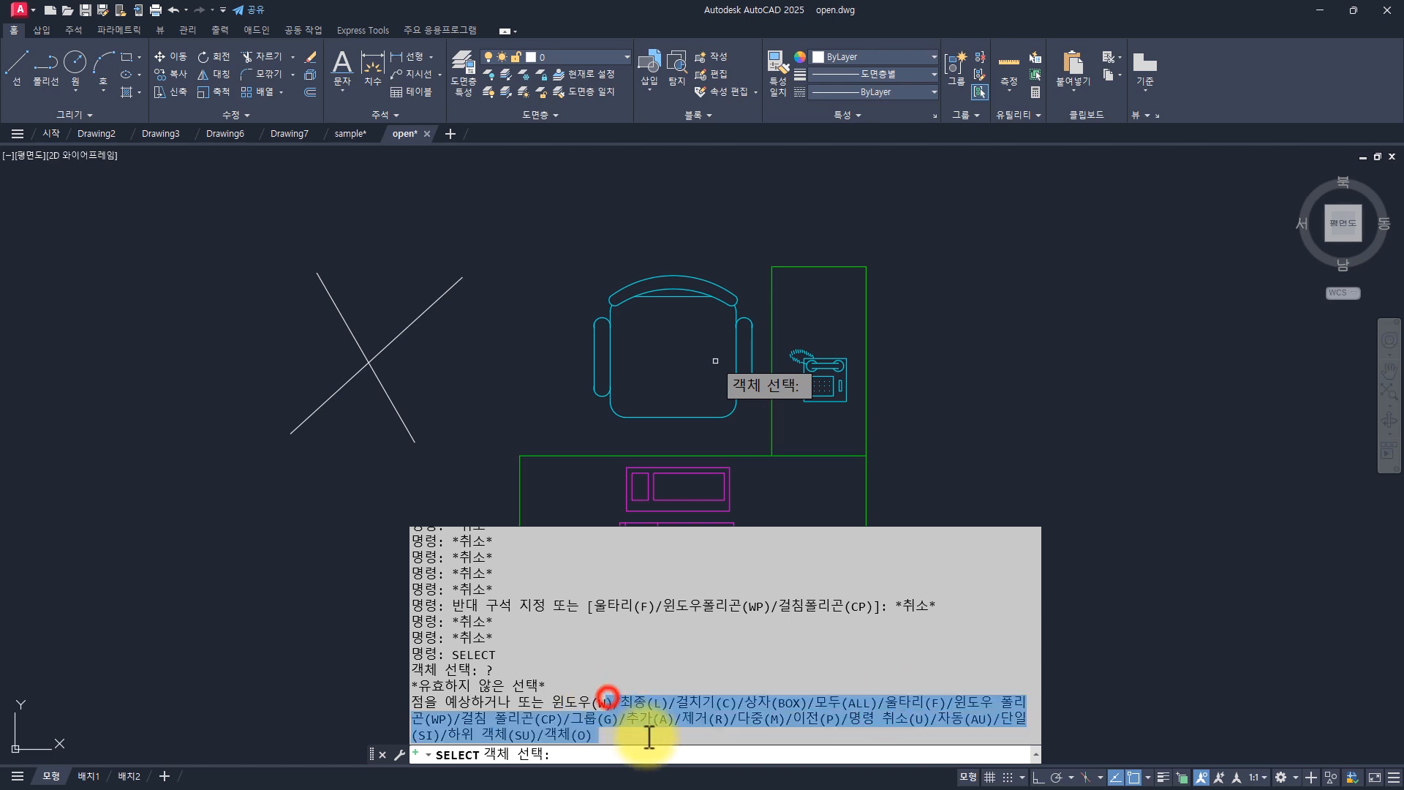
click(696, 727)
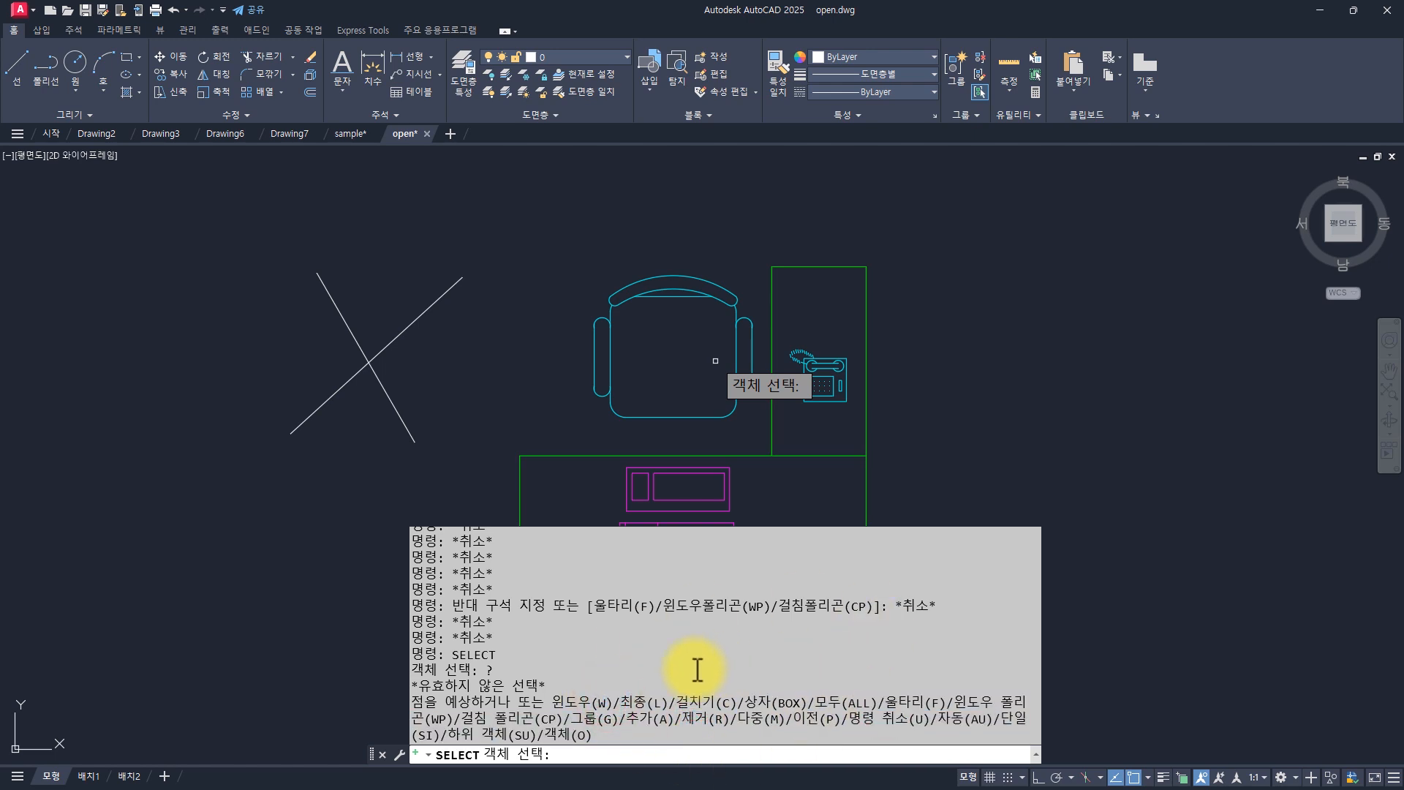
drag(689, 704, 742, 715)
click(765, 711)
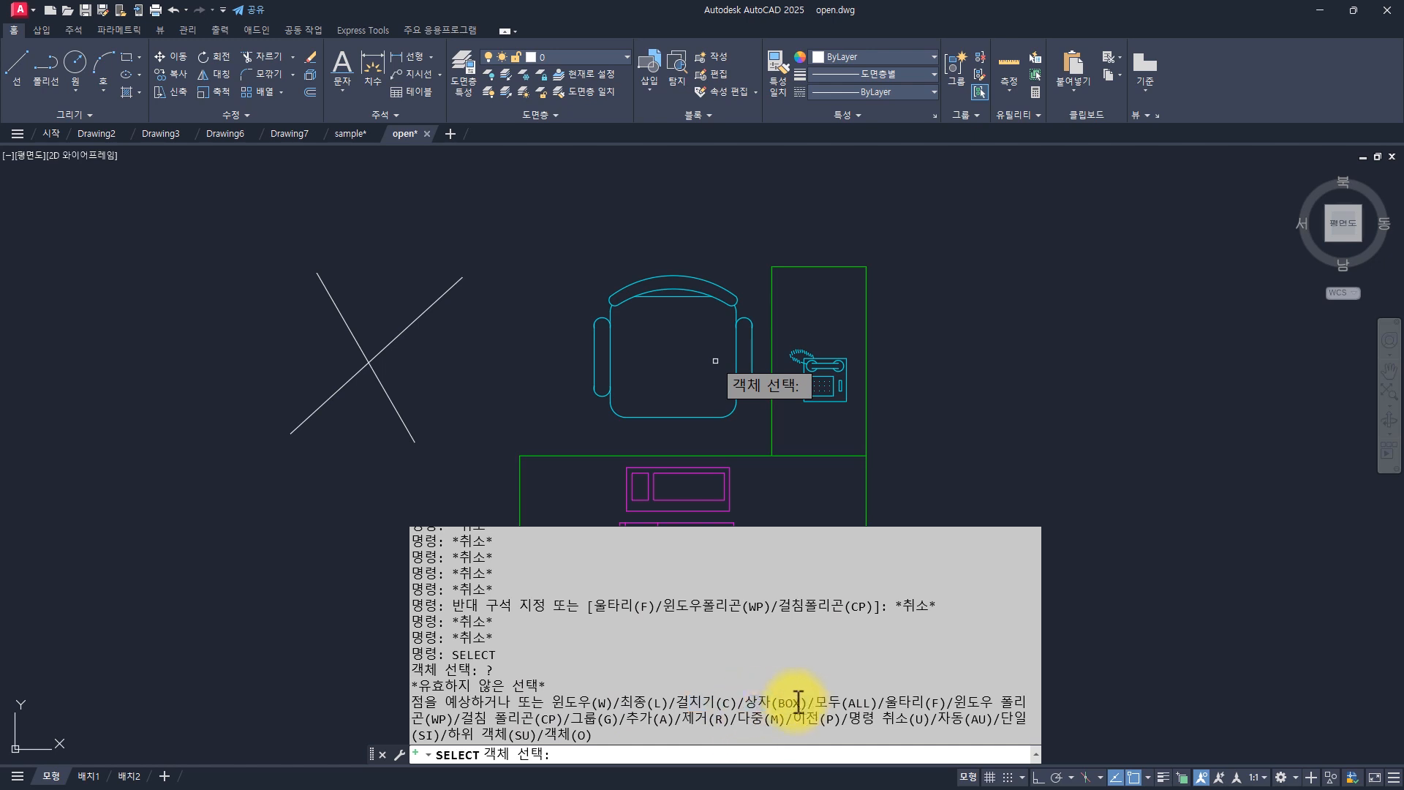
drag(878, 704, 953, 705)
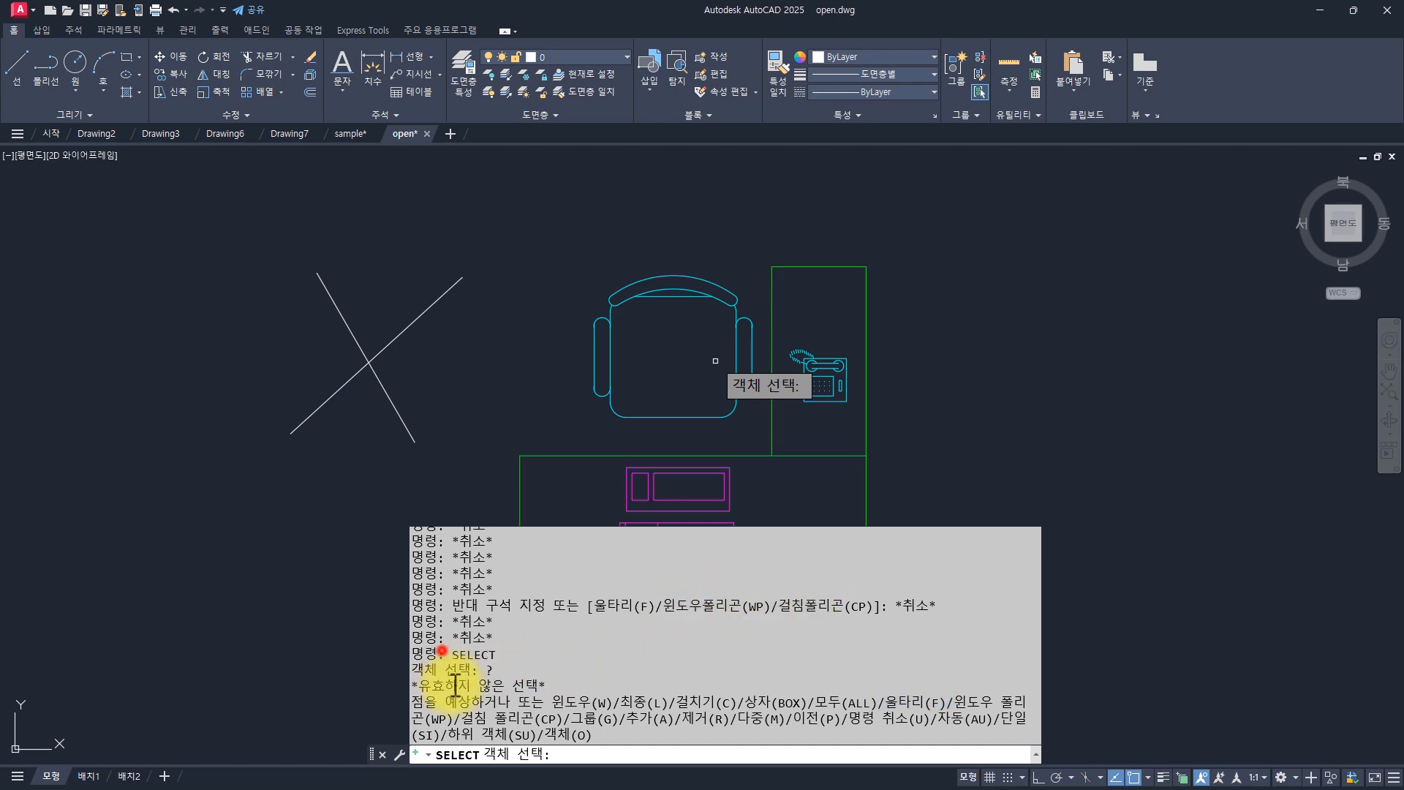
drag(444, 655, 615, 737)
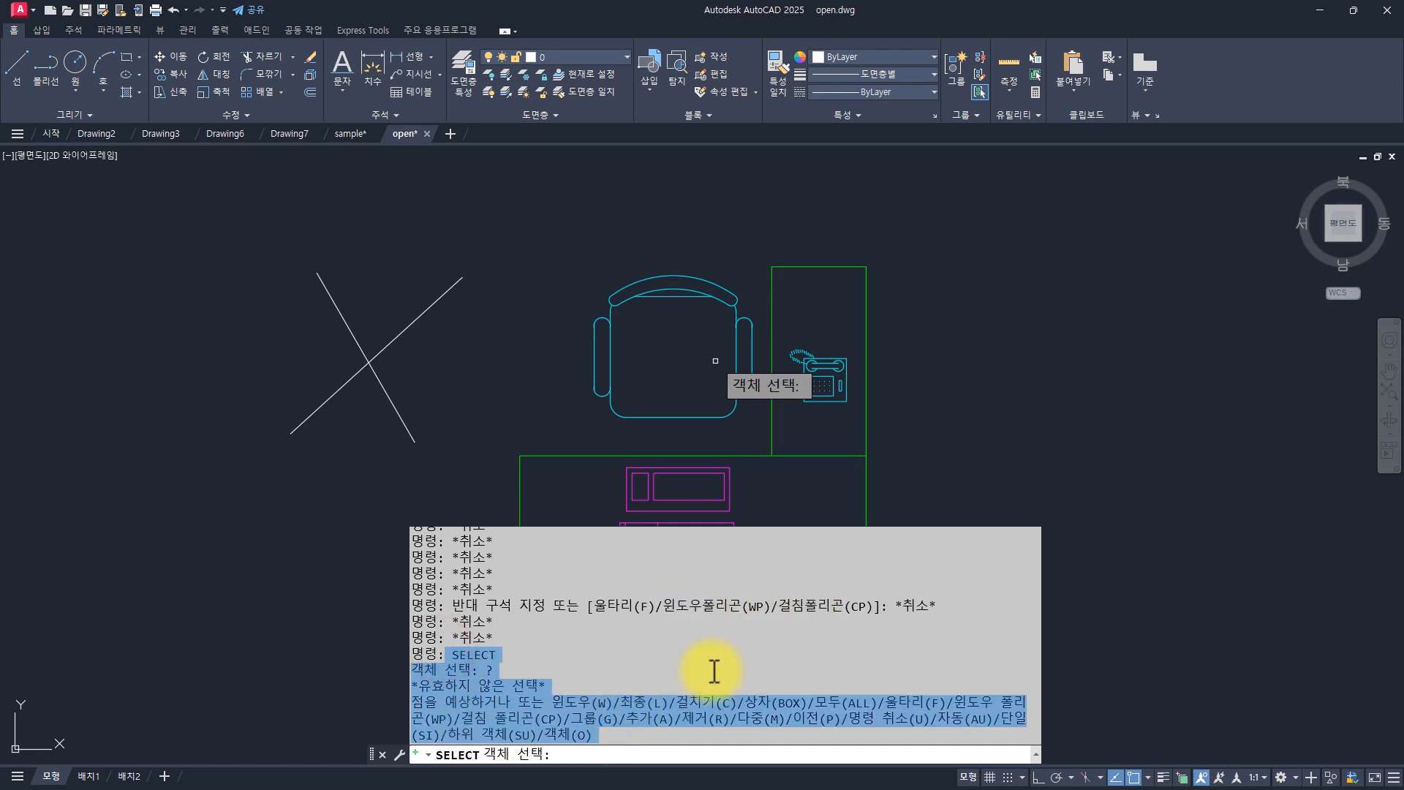
click(652, 685)
drag(551, 626, 658, 735)
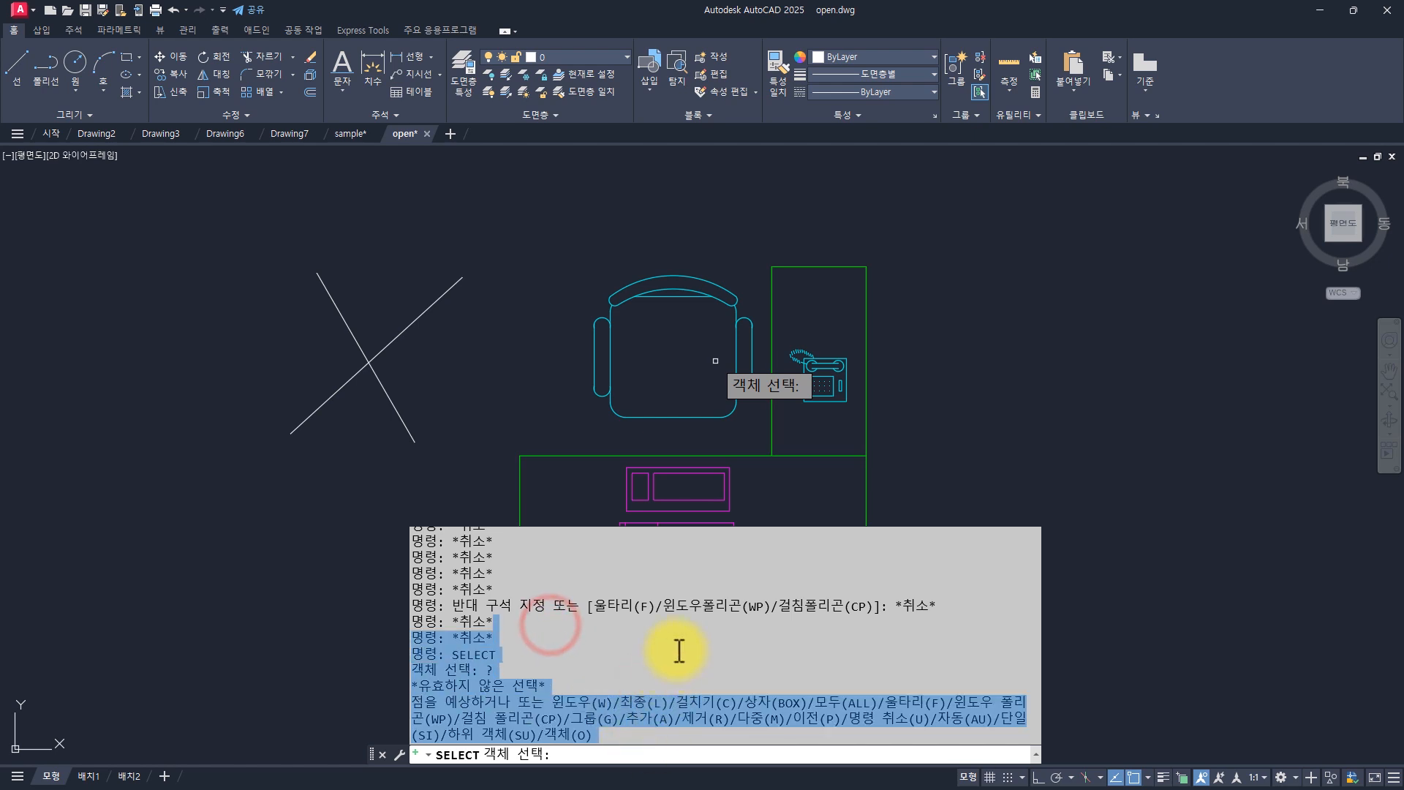
click(678, 649)
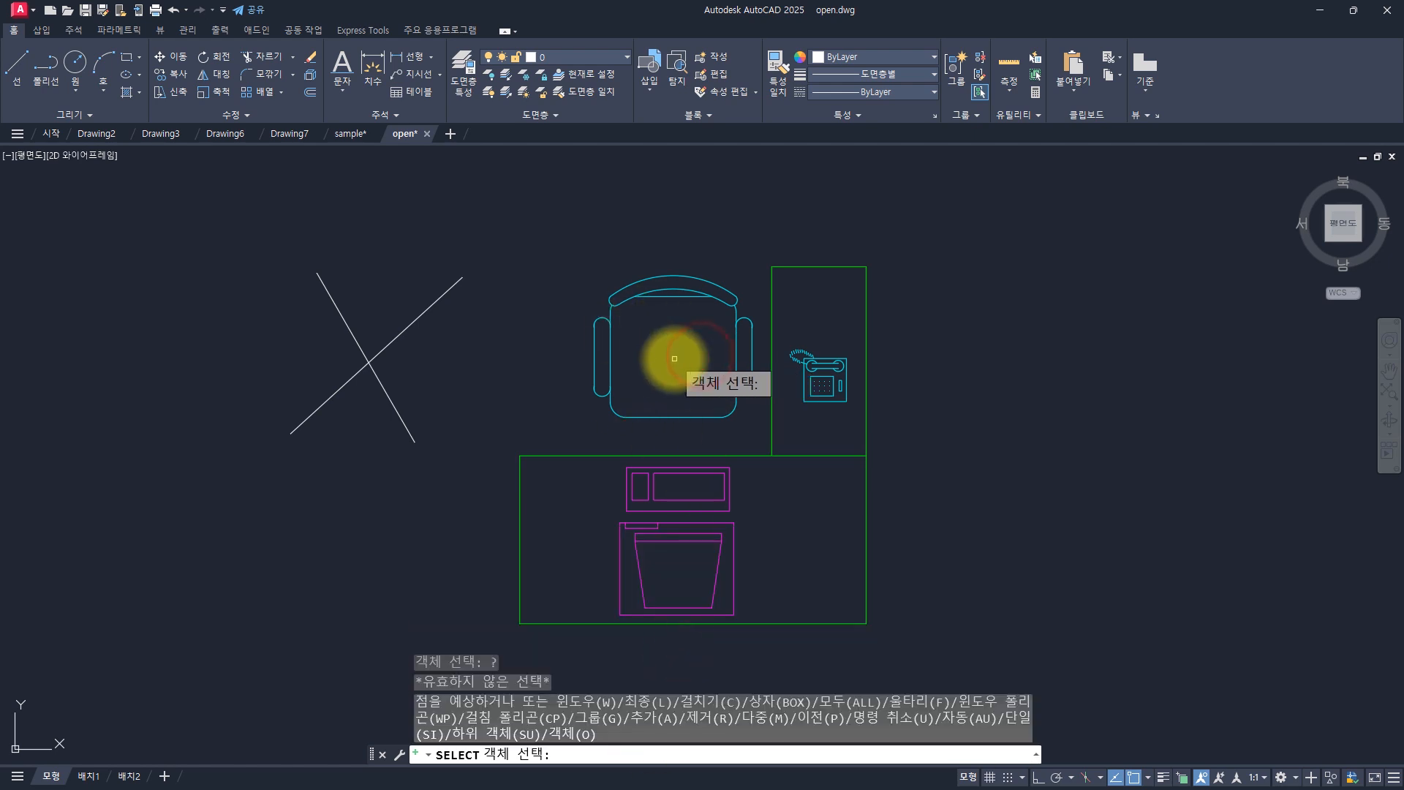
key(Escape)
key(Escape)
key(Escape)
key(Escape)
- Run SELECT with the Fence option (F) and draw a fence across the diagonal lines, chair and the side desk's vertical edges
text(selec)
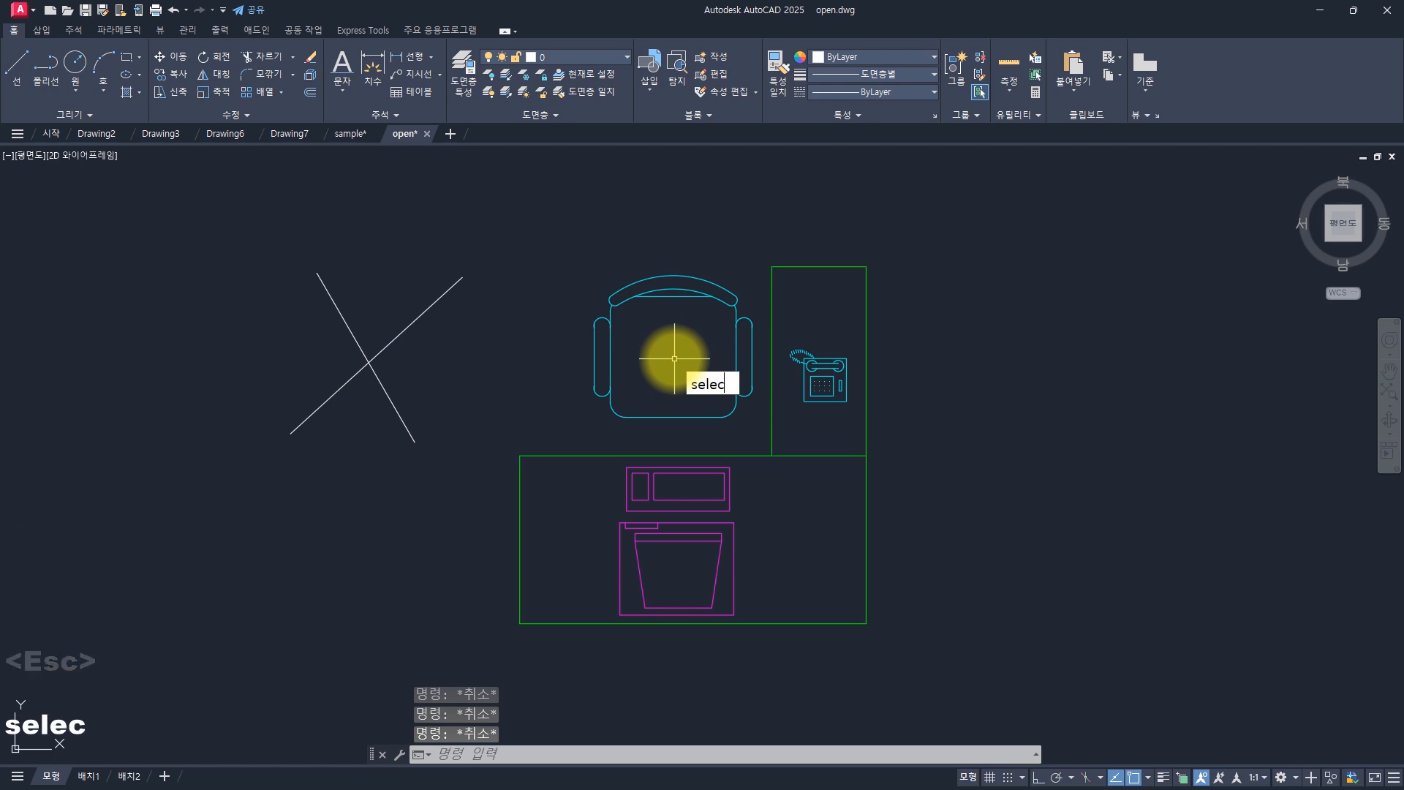
text(t)
key(Return)
text(f)
key(space)
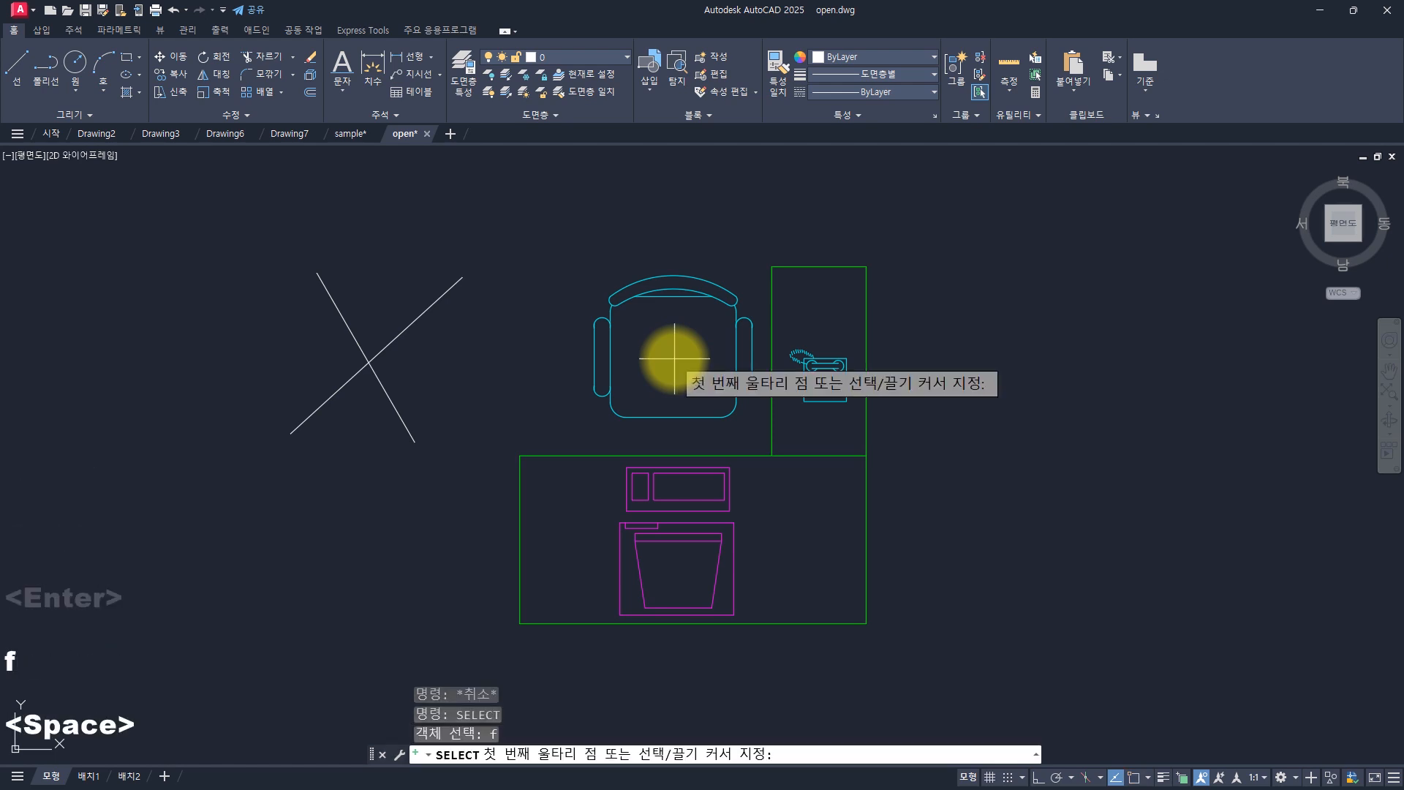
click(255, 333)
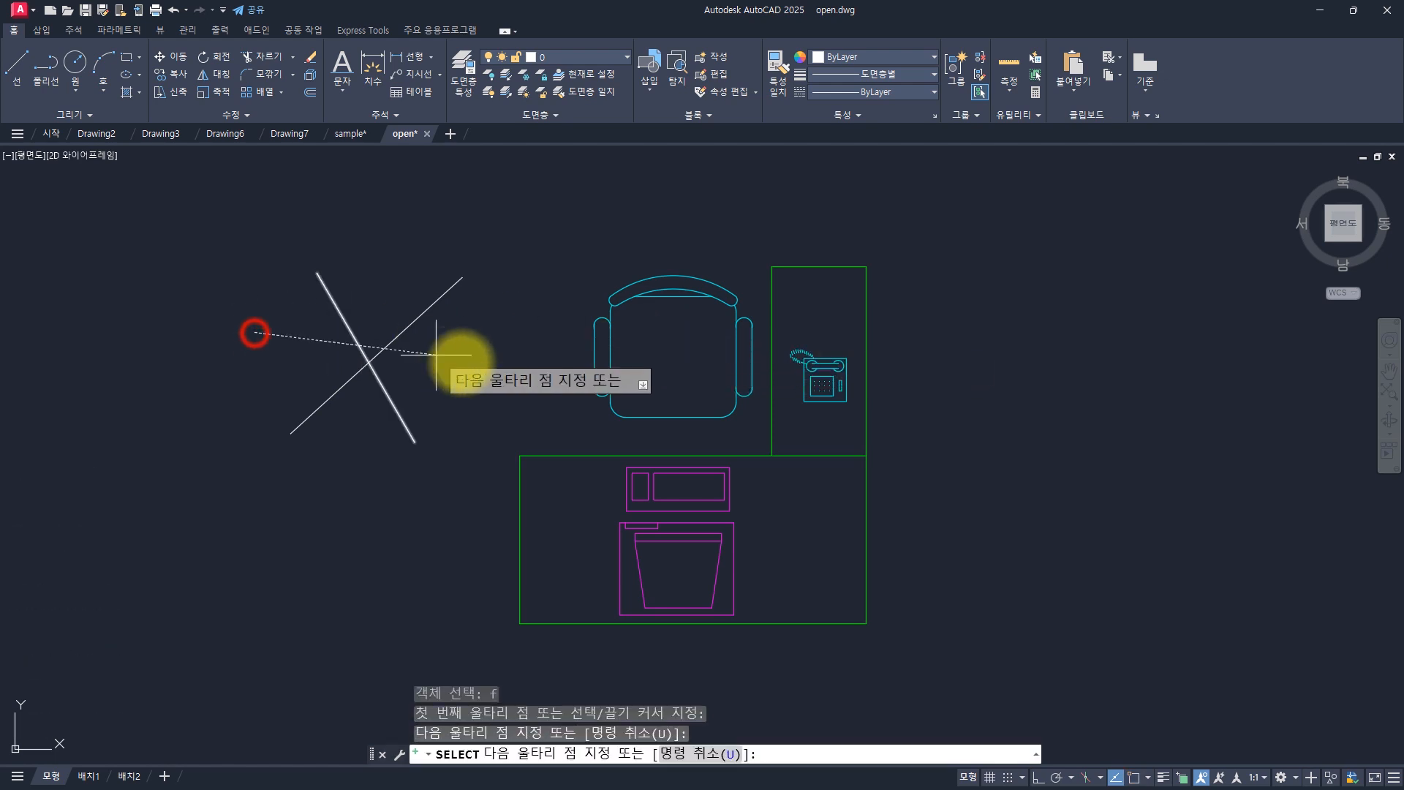
click(511, 362)
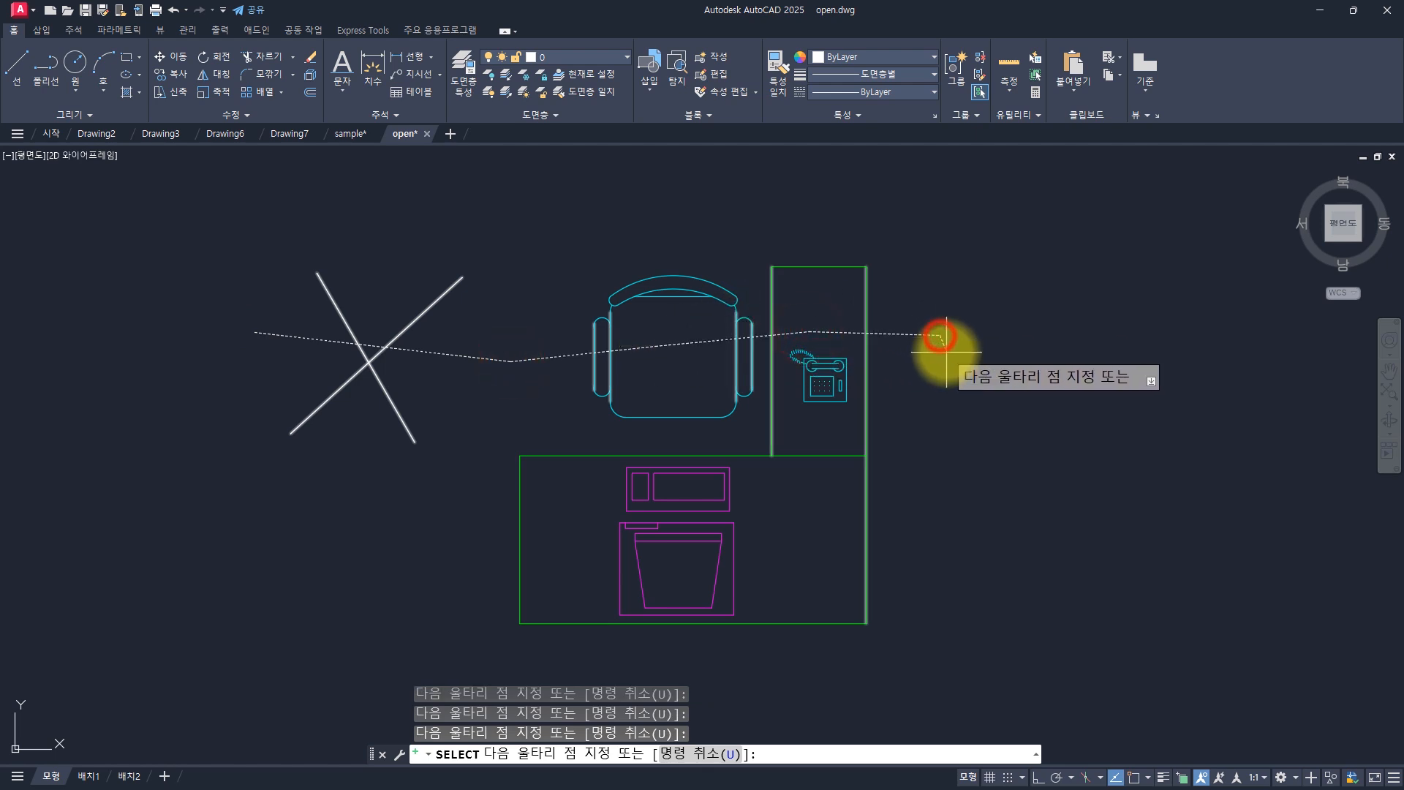
key(space)
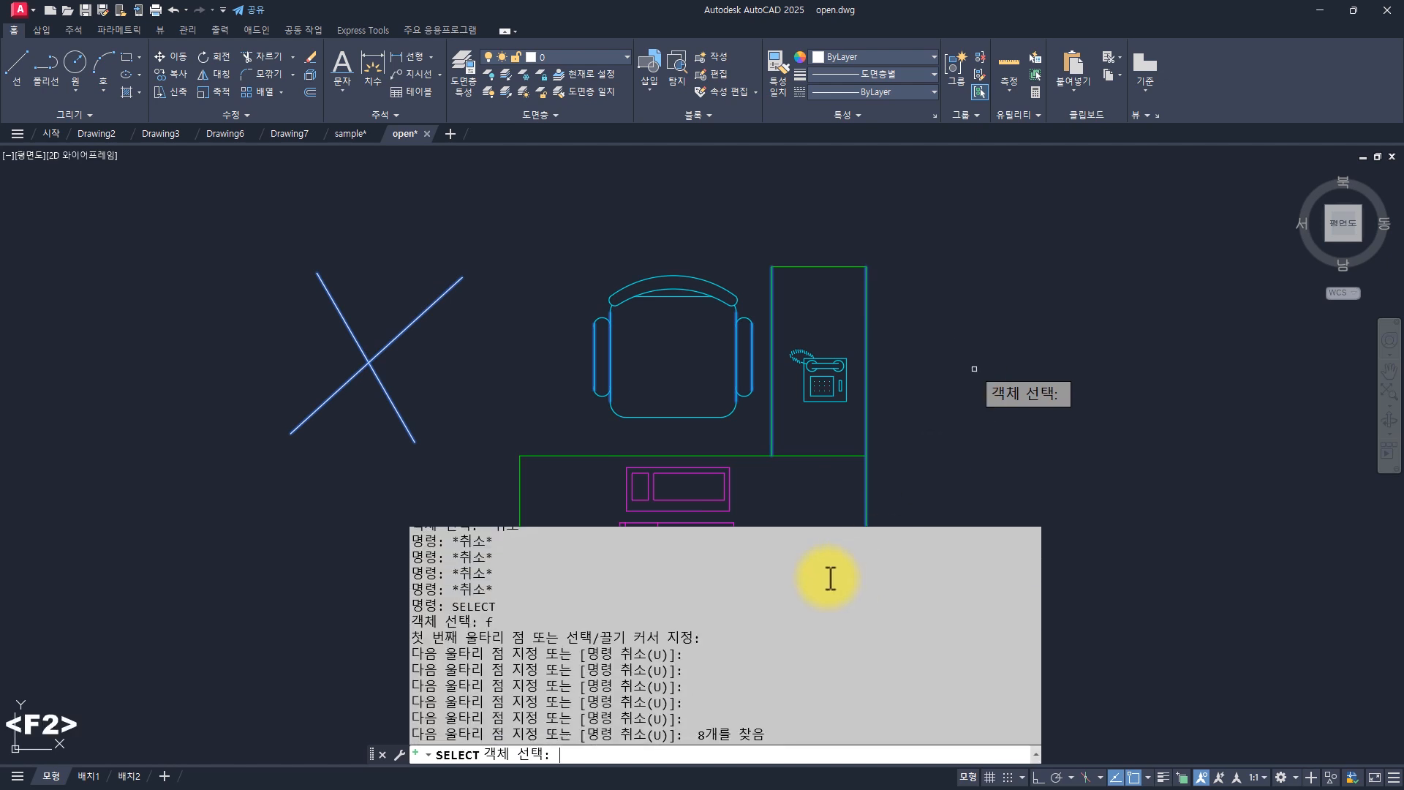
- Look up the Fence (F) option in the command history's option list, and cancel the SELECT command
scroll(826, 576, up, 3)
drag(826, 561, 826, 690)
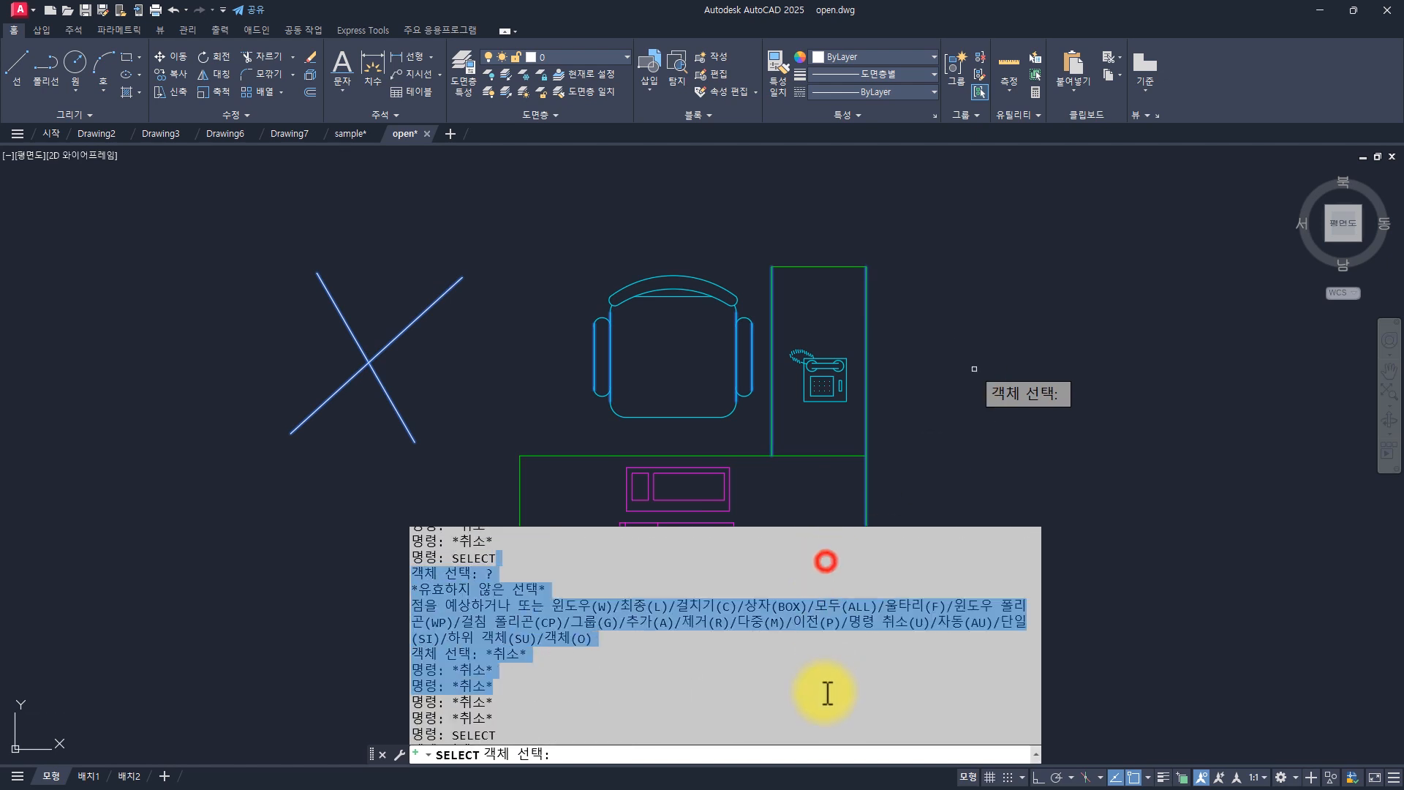
click(790, 664)
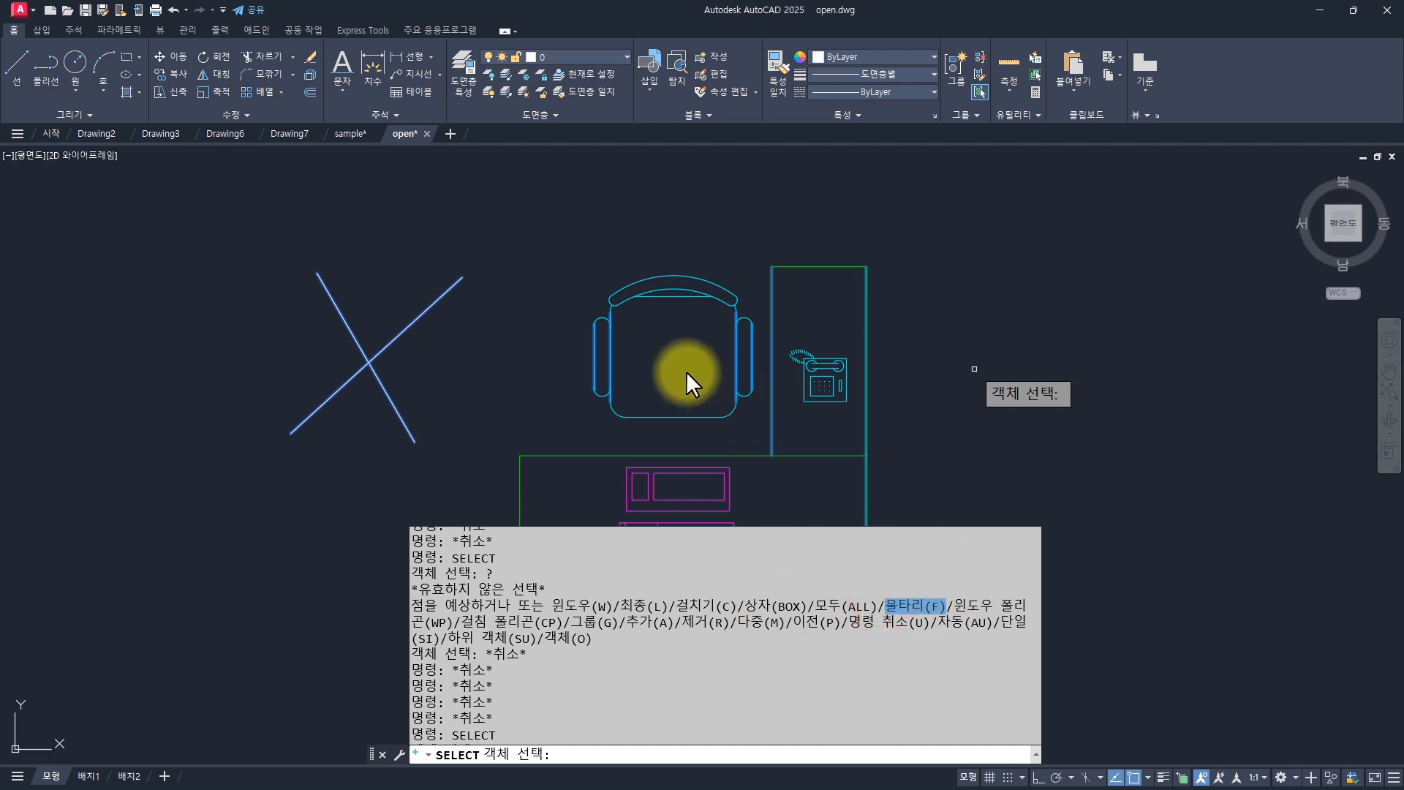
key(Escape)
key(Escape)
key(Escape)
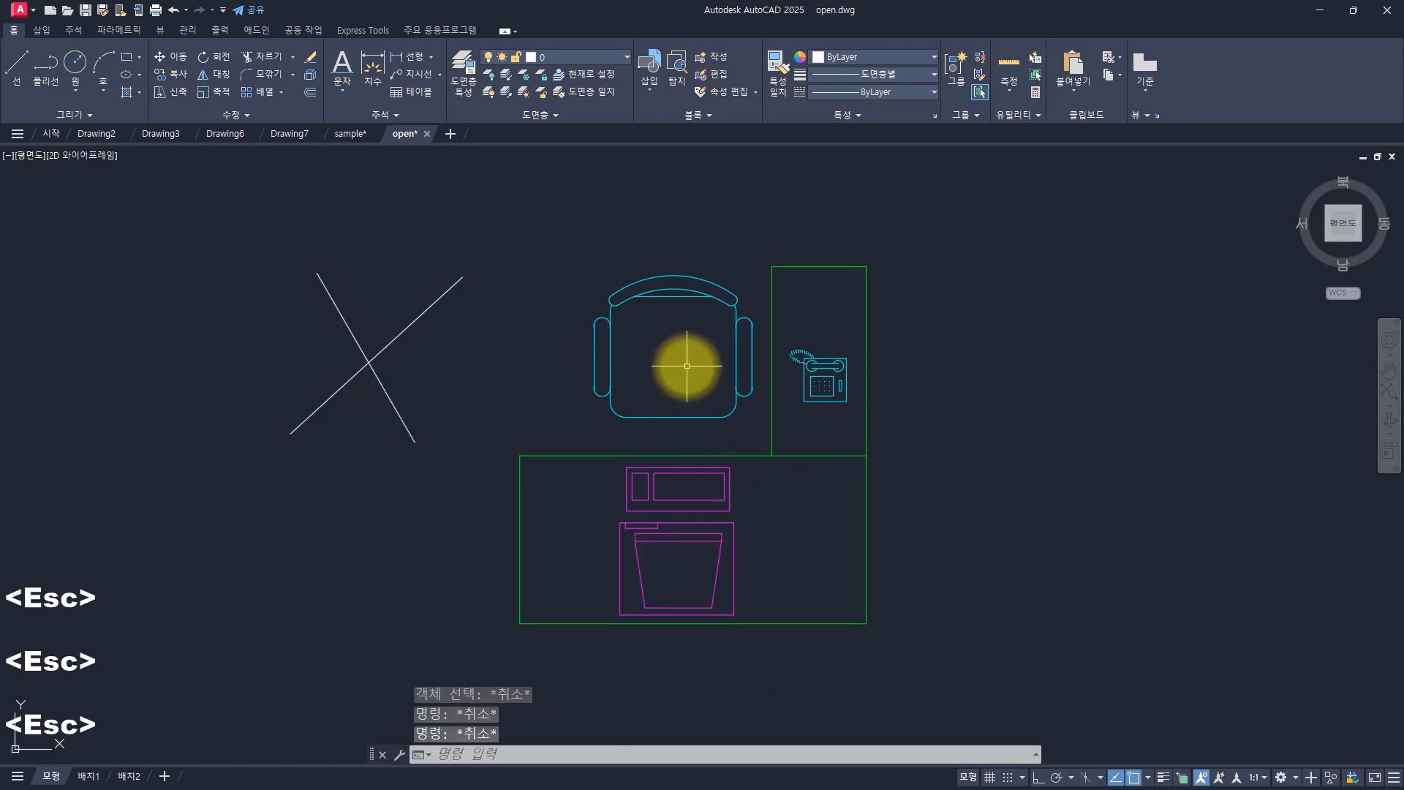
key(Escape)
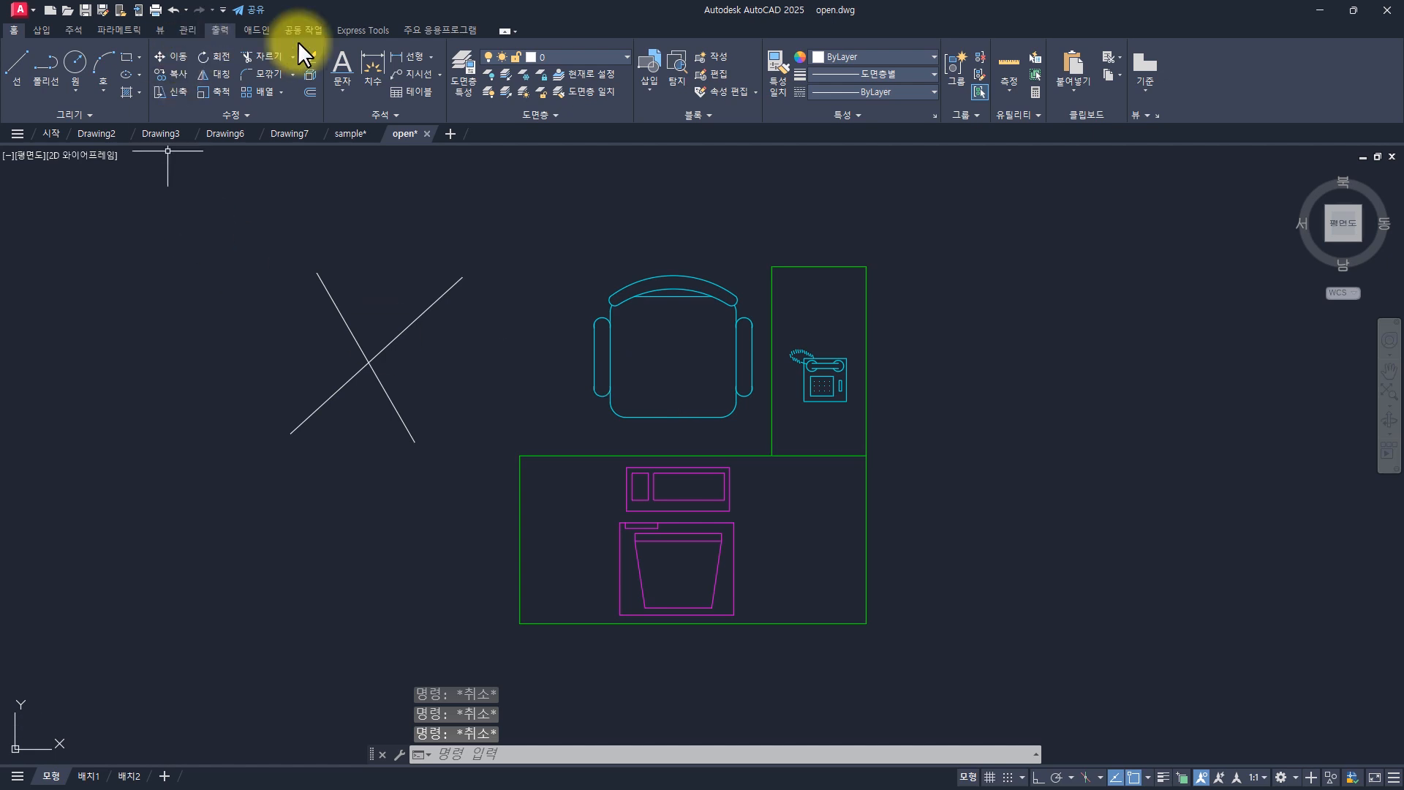
- Start the MOVE command, enter ? to list its selection options, examine Fence (F) in the history, and cancel
click(180, 62)
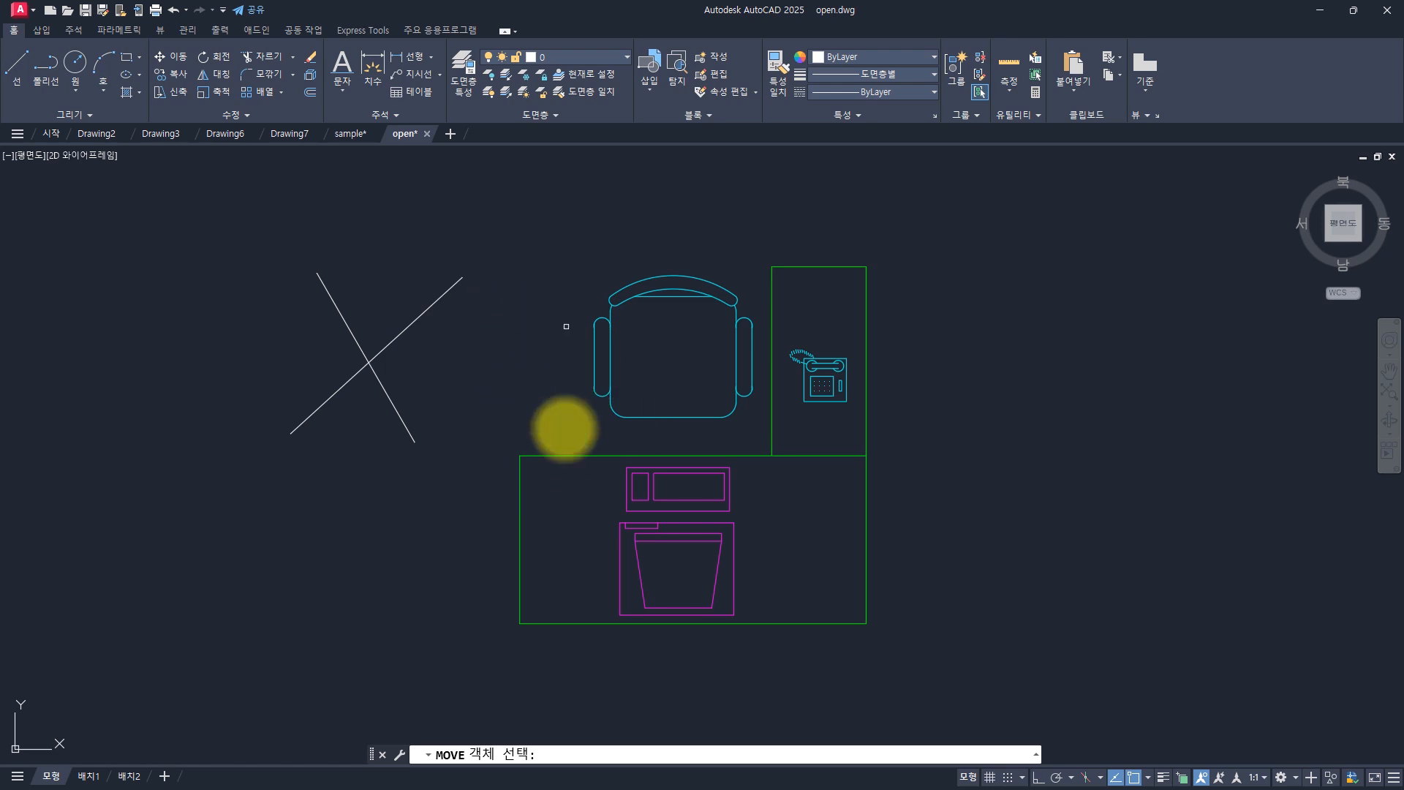
text(?)
key(Return)
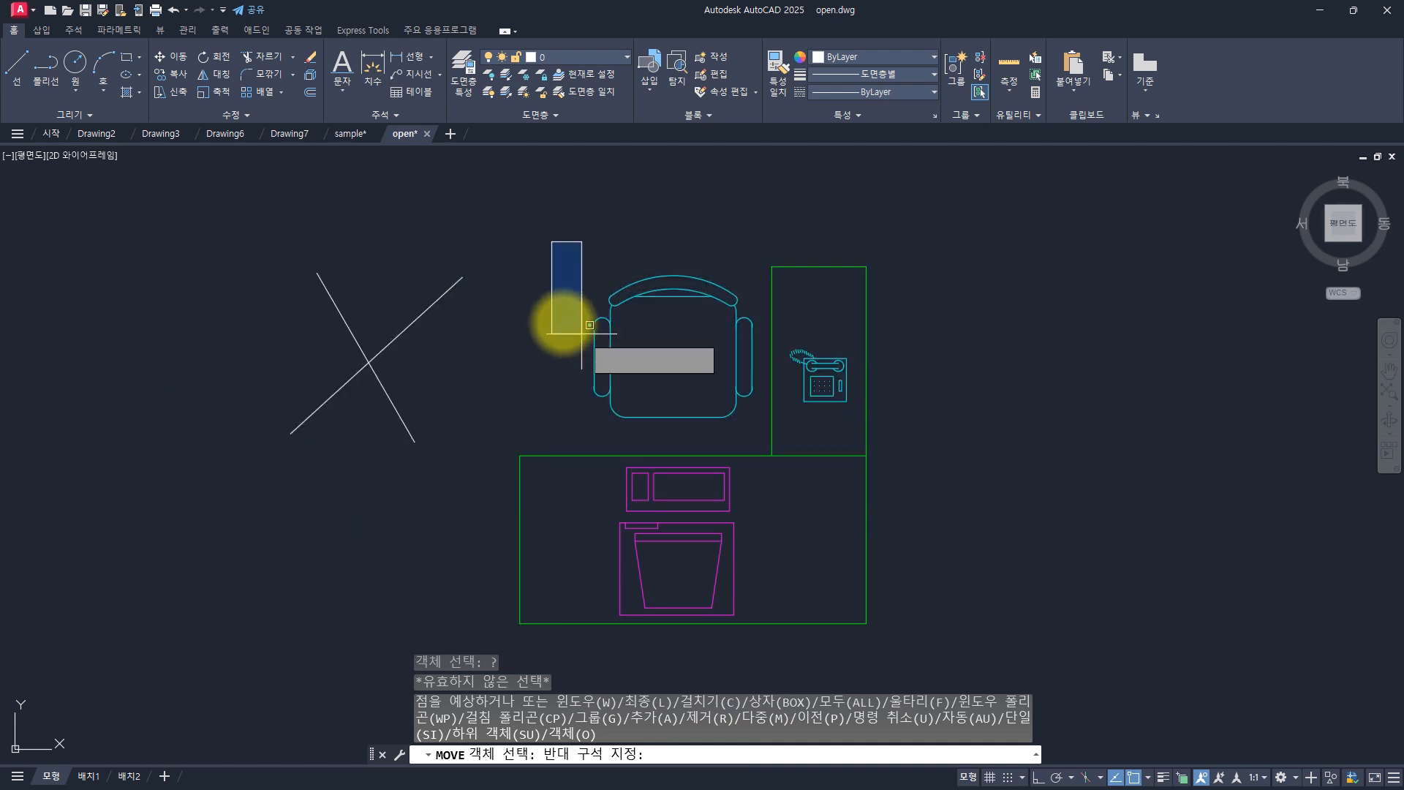
key(Escape)
key(F2)
drag(901, 612, 858, 666)
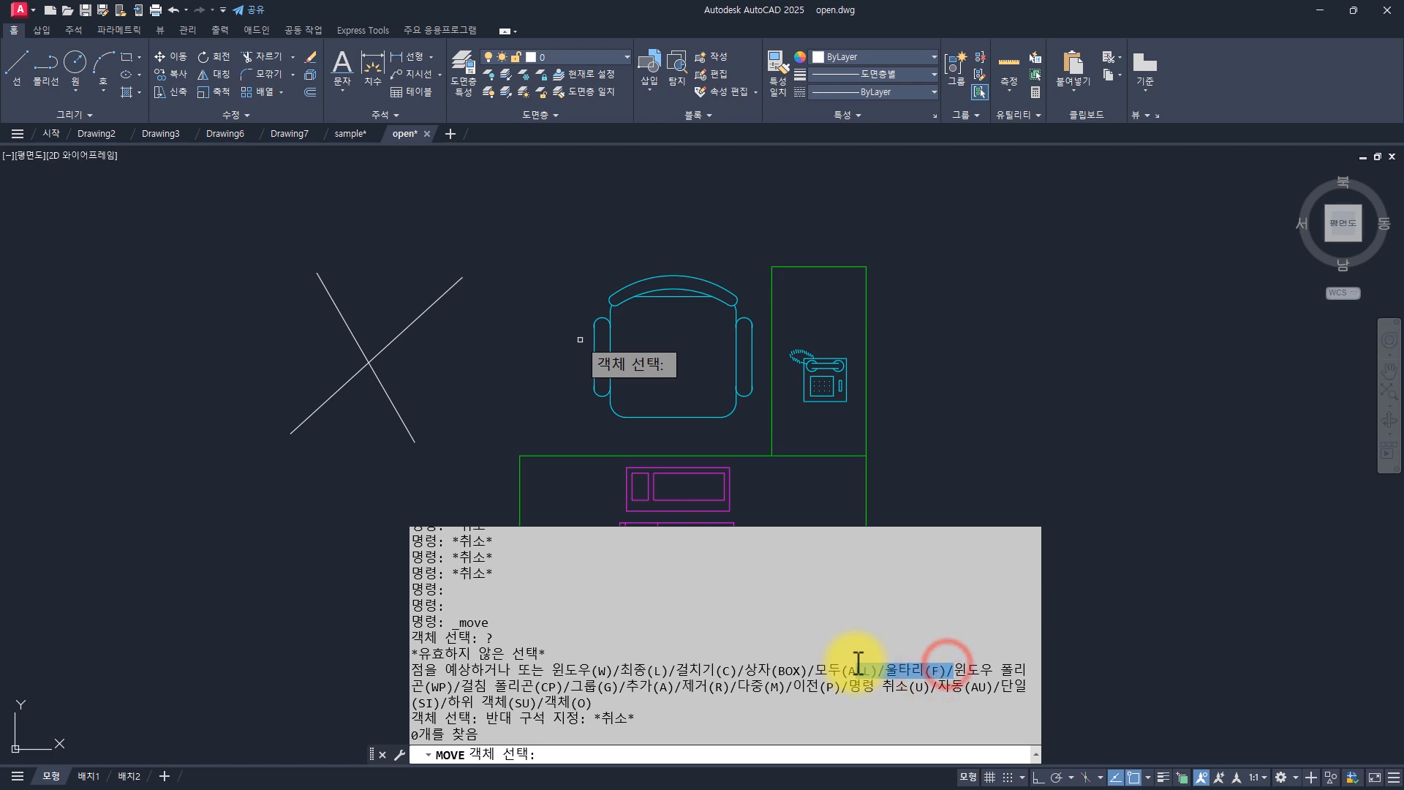
key(Escape)
key(Escape)
key(Escape)
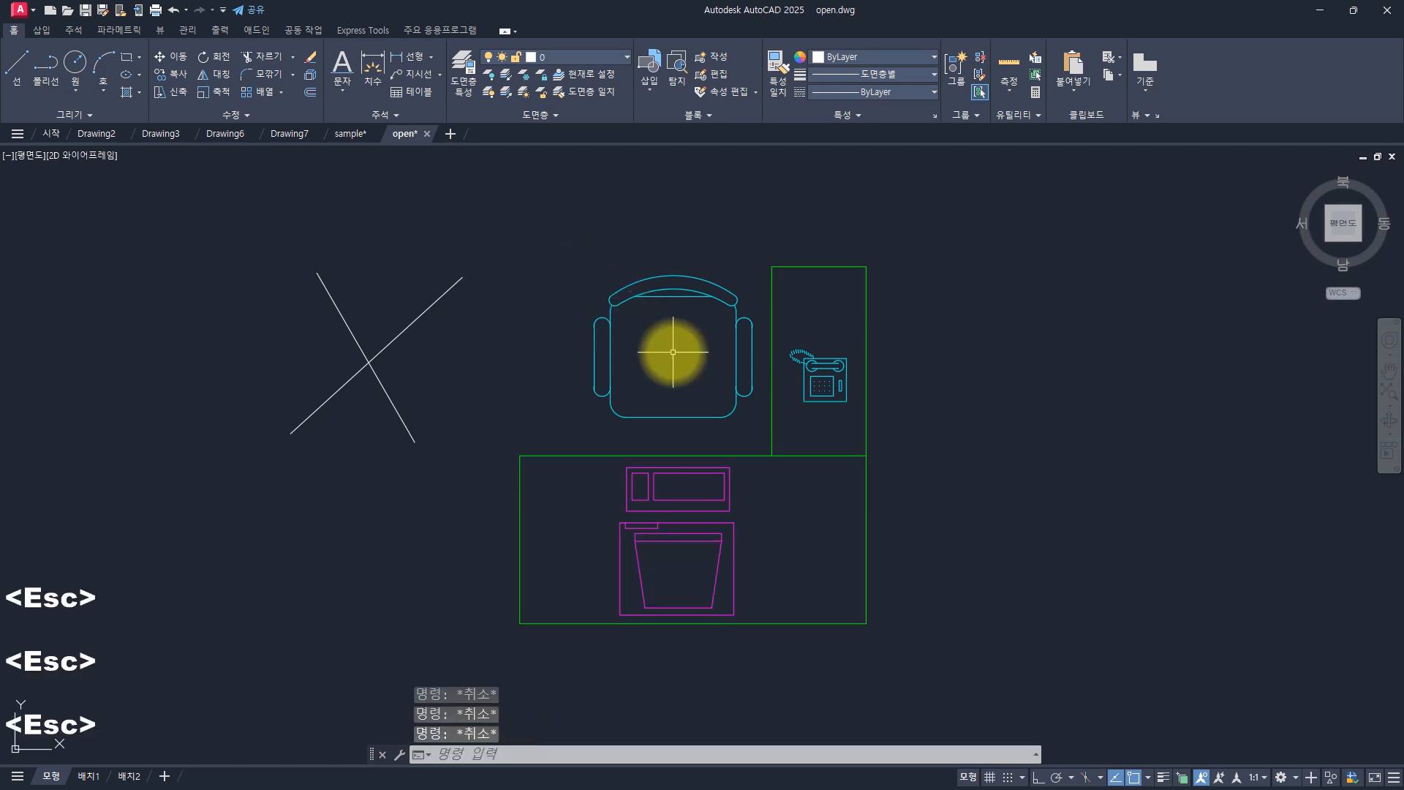
- Select the chair with an enclosing window drawn around it, and clear the selection
click(541, 228)
click(818, 497)
key(Escape)
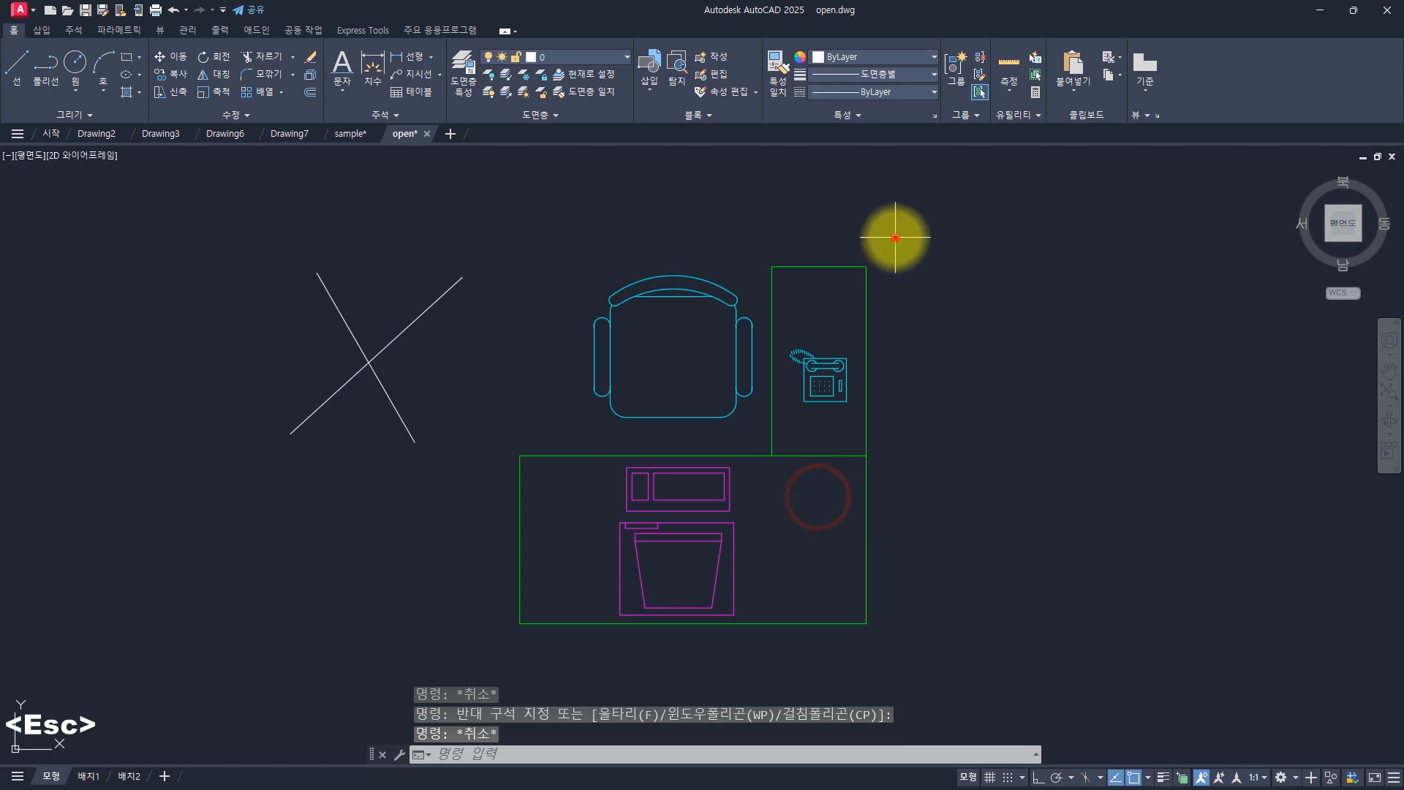
- Select the chair, phone, keyboard and touched desk edges with a crossing window, and clear the selection
click(896, 237)
click(570, 491)
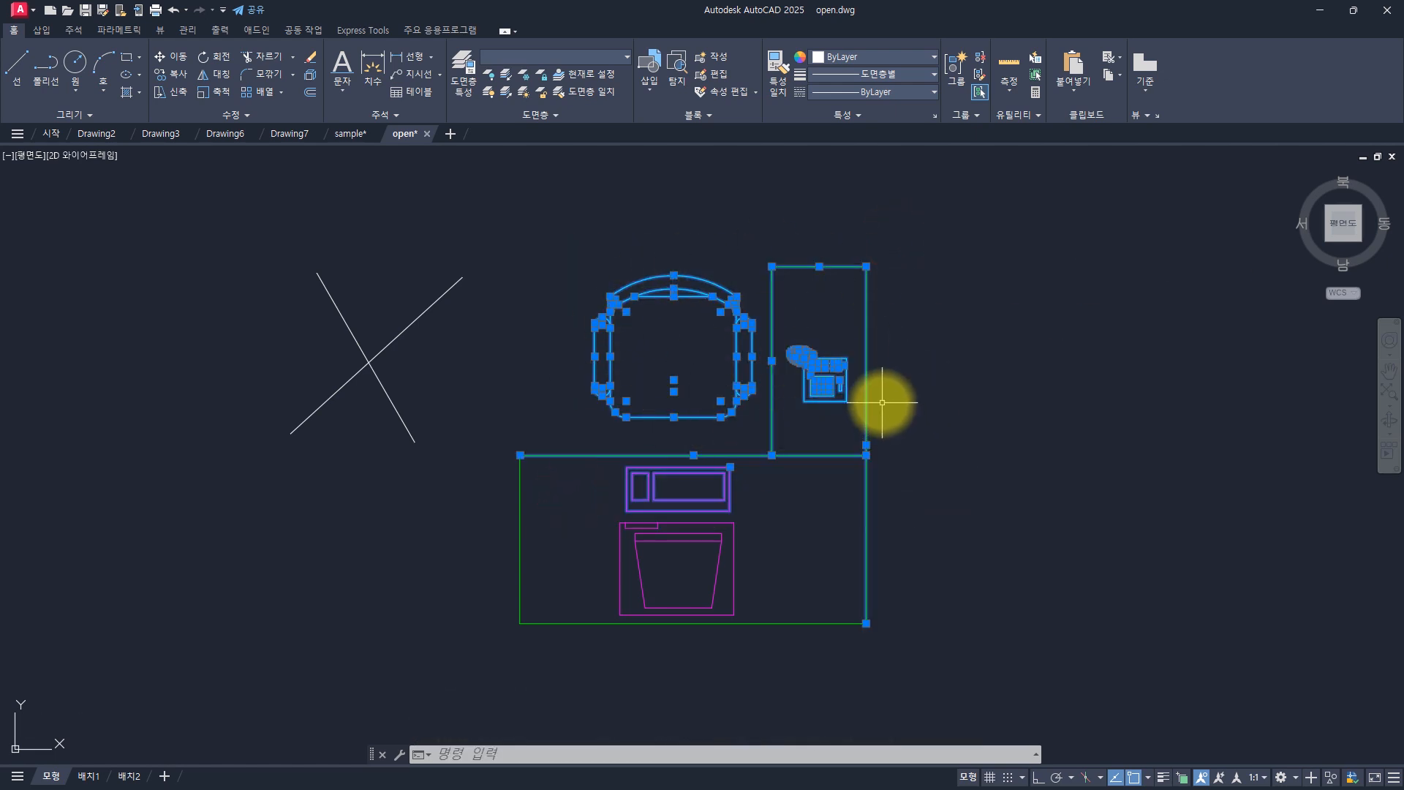
key(Escape)
key(Escape)
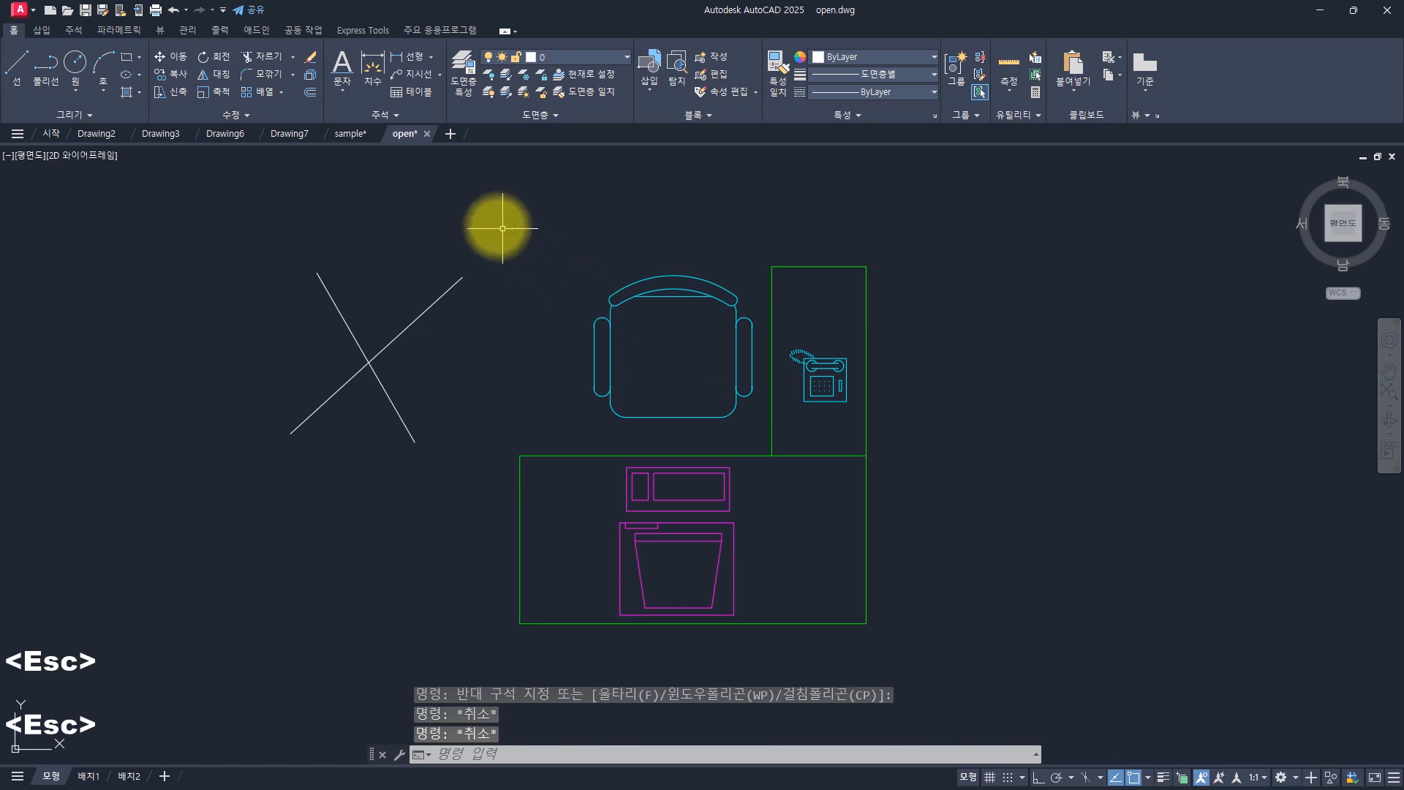
- Select the whole desk arrangement with an enclosing window, and add both diagonal lines with a crossing window
click(494, 225)
click(953, 643)
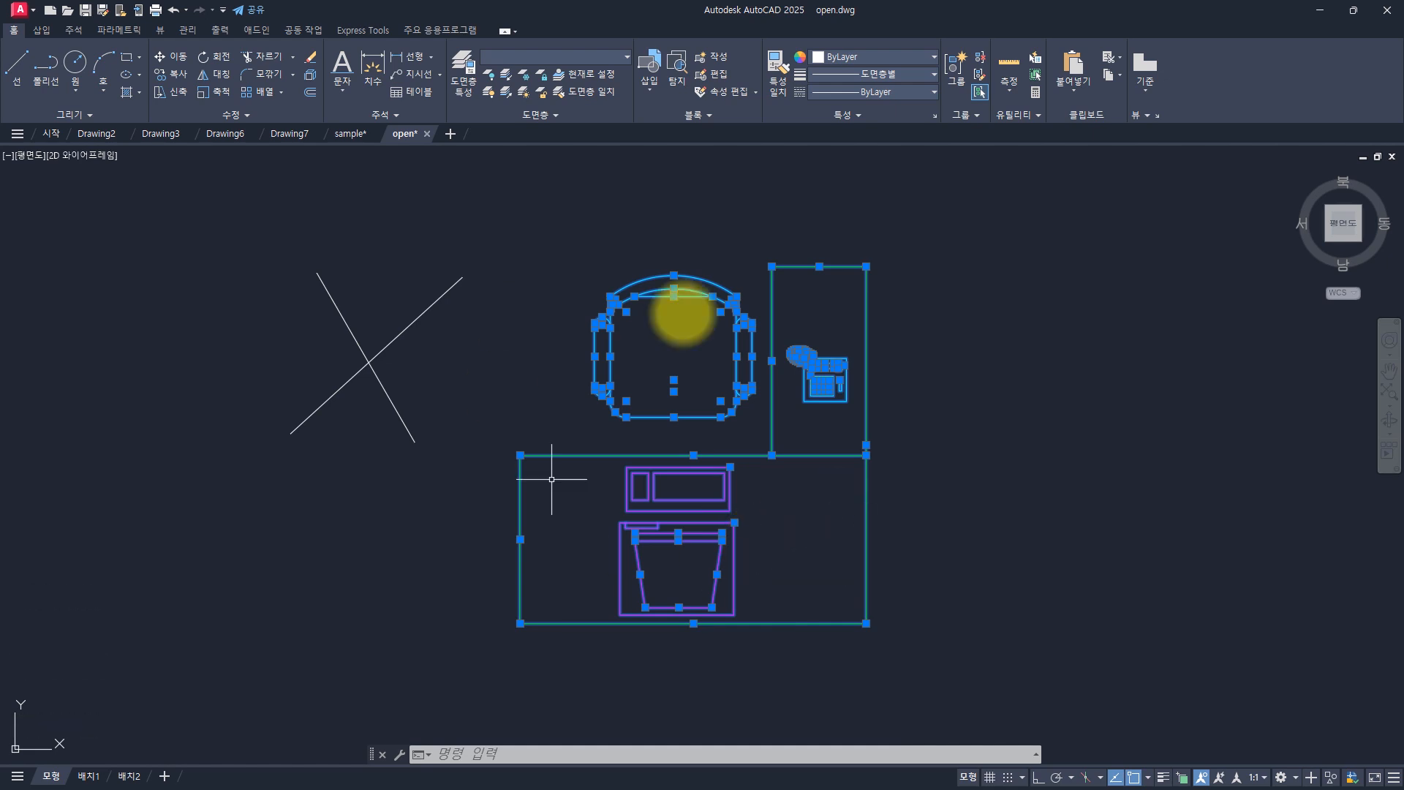
click(426, 307)
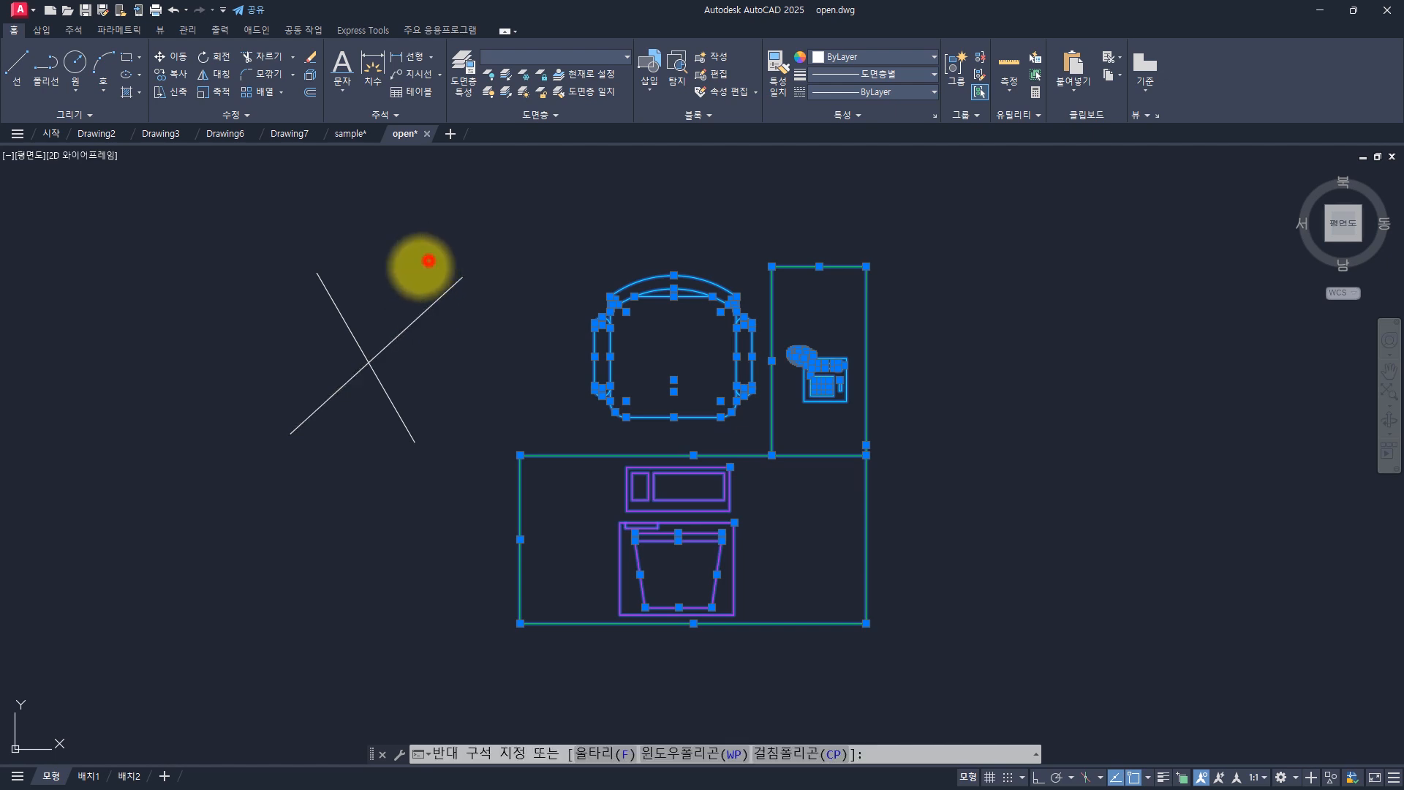
click(282, 397)
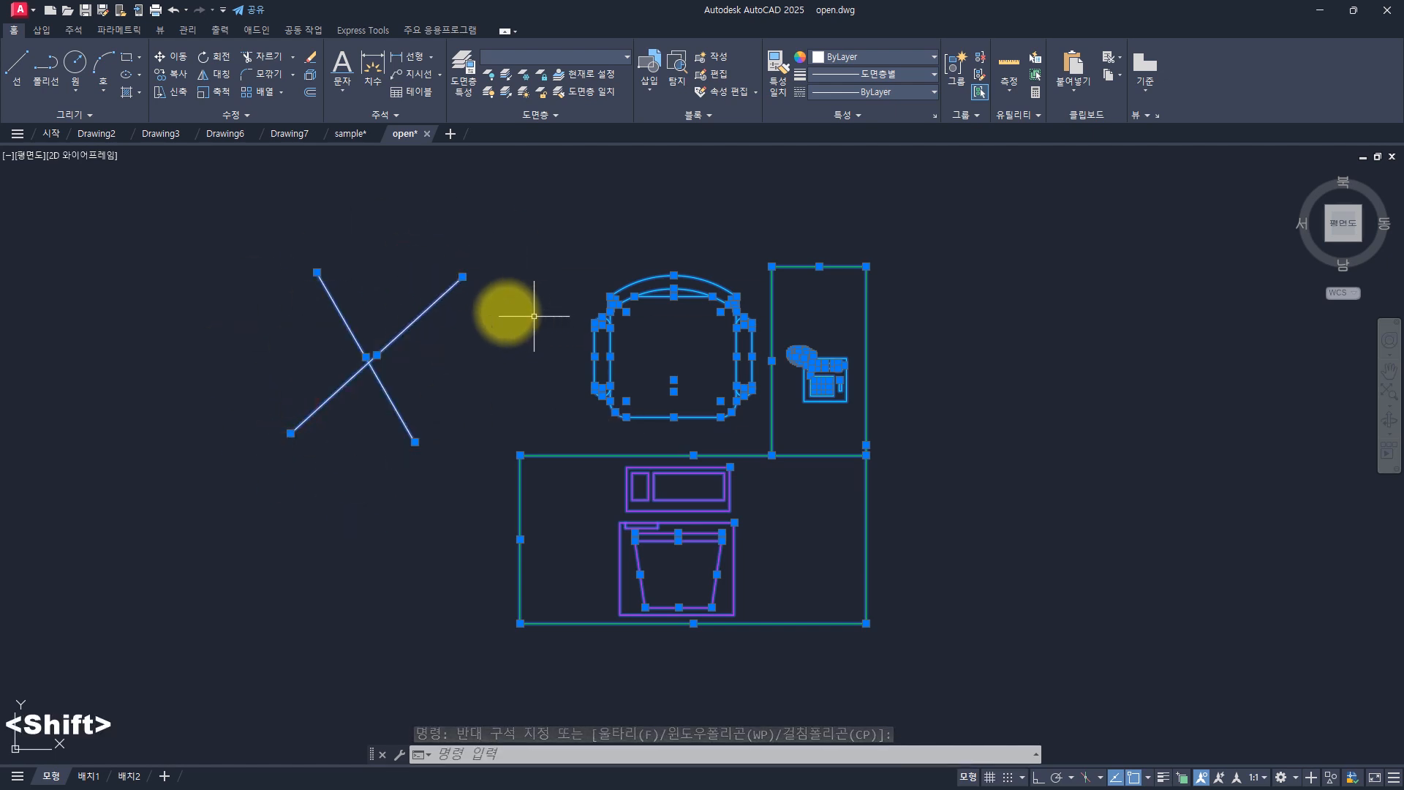
- Remove the diagonal lines, keyboard and monitor parts from the selection with subtractive crossing windows
shift+click(458, 229)
shift+click(286, 402)
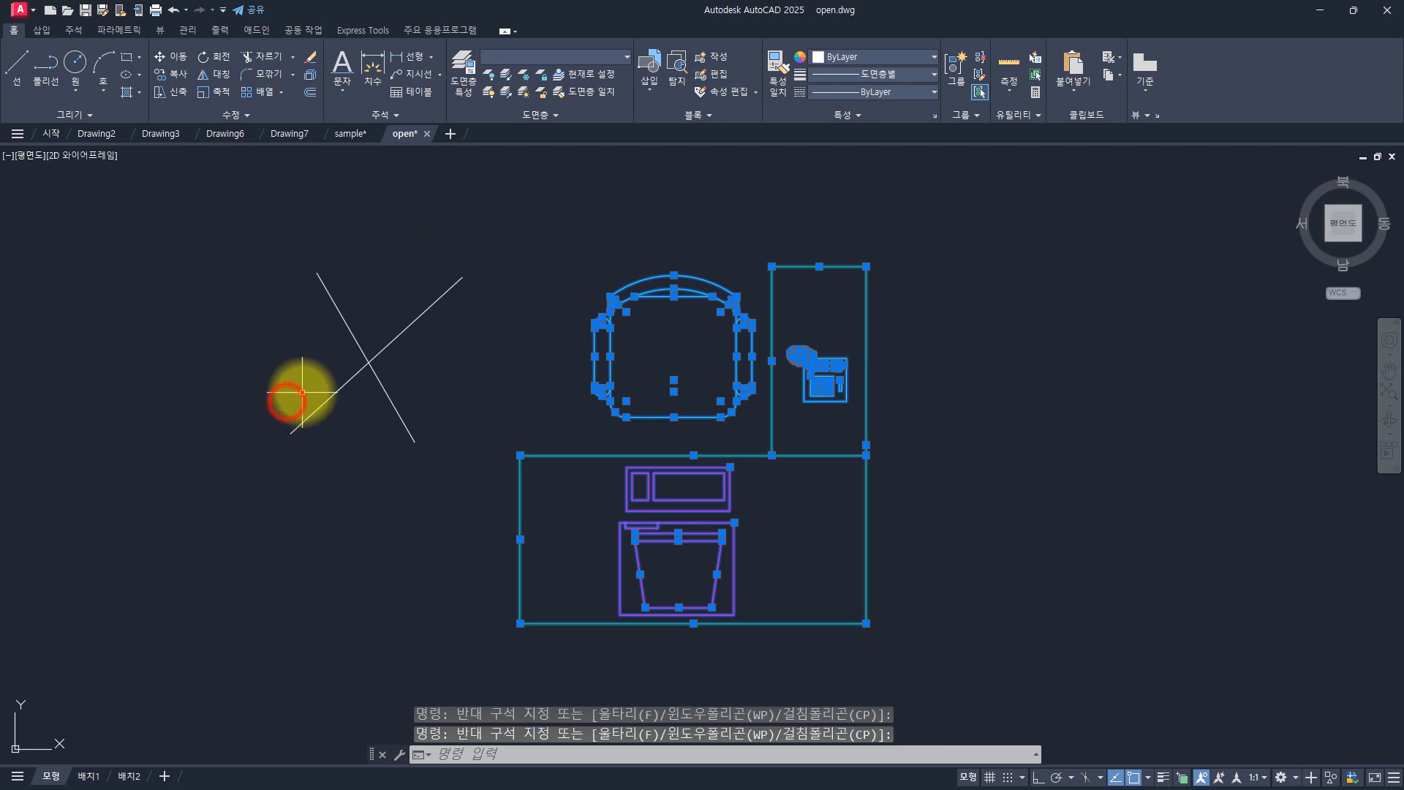
shift+click(790, 582)
shift+click(646, 486)
shift+click(785, 494)
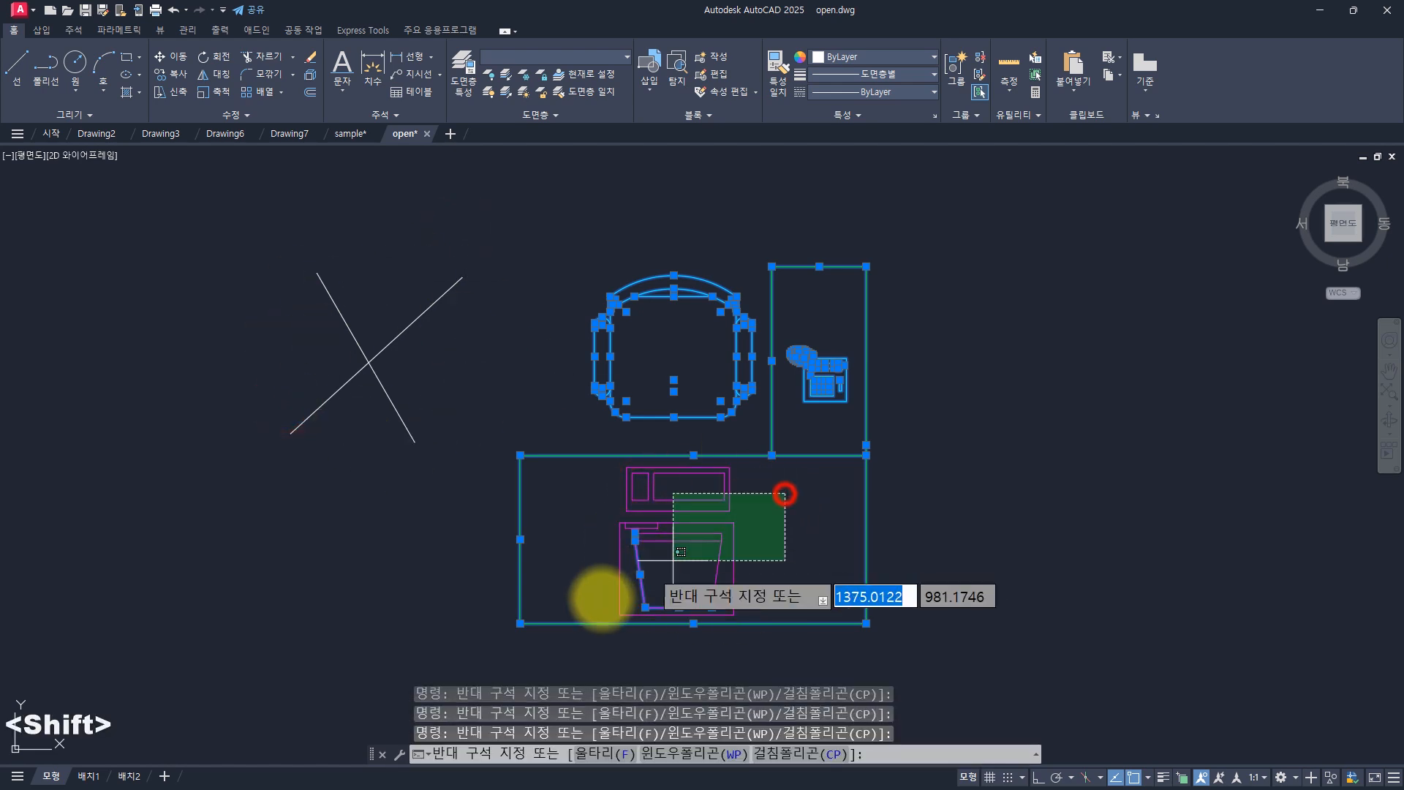
shift+click(592, 596)
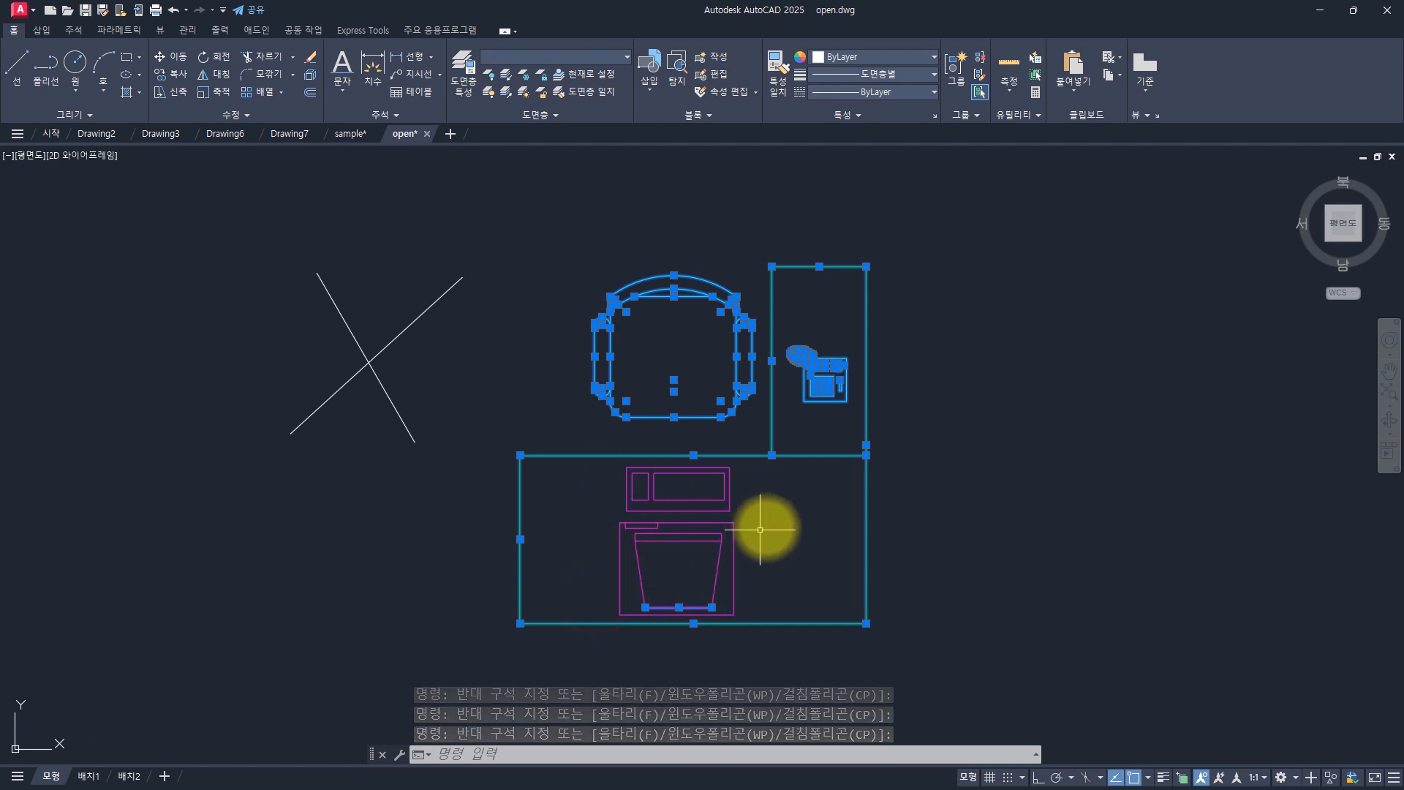
- Remove the monitor's remaining lower line and the phone from the selection with subtractive selection windows
shift+click(793, 486)
shift+click(641, 569)
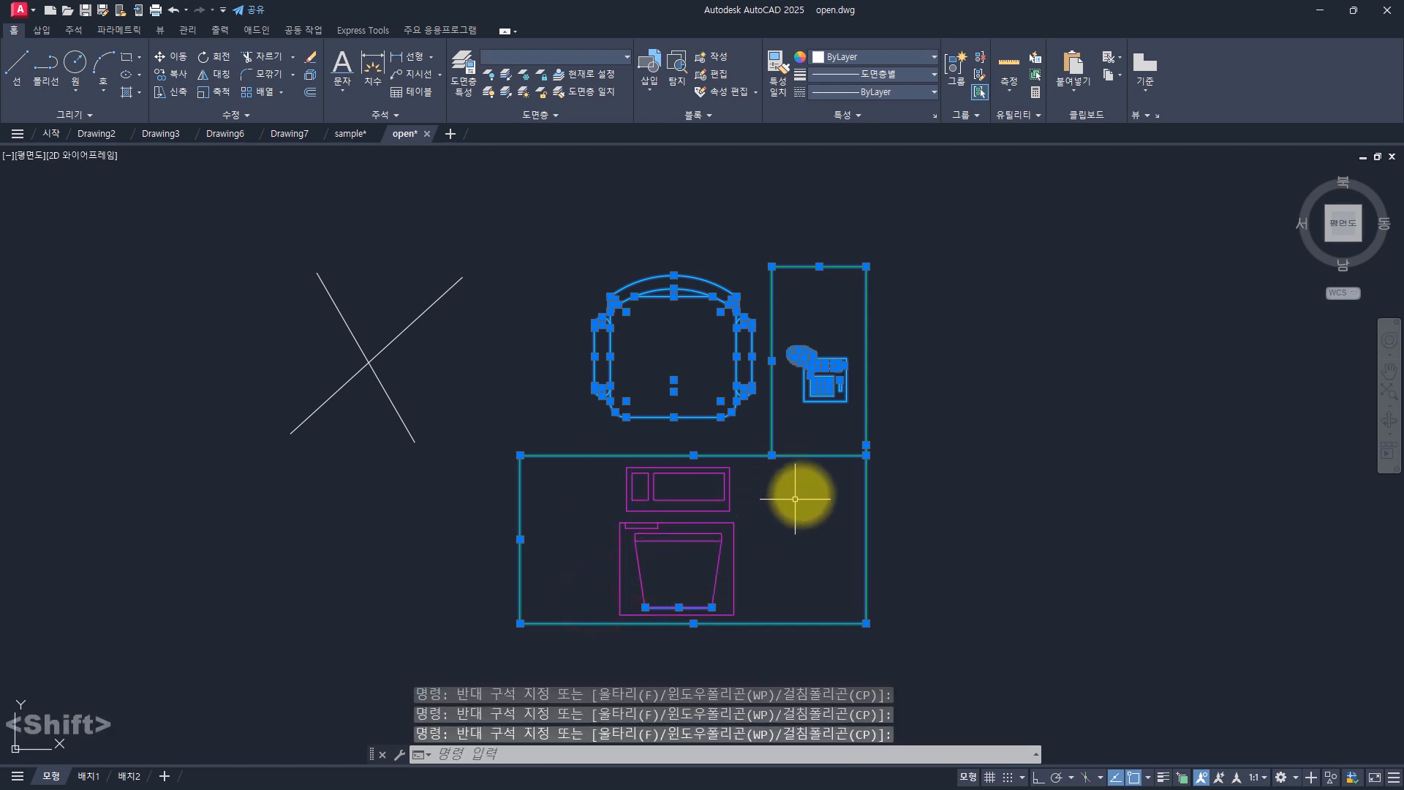
shift+click(795, 499)
shift+click(665, 568)
click(586, 499)
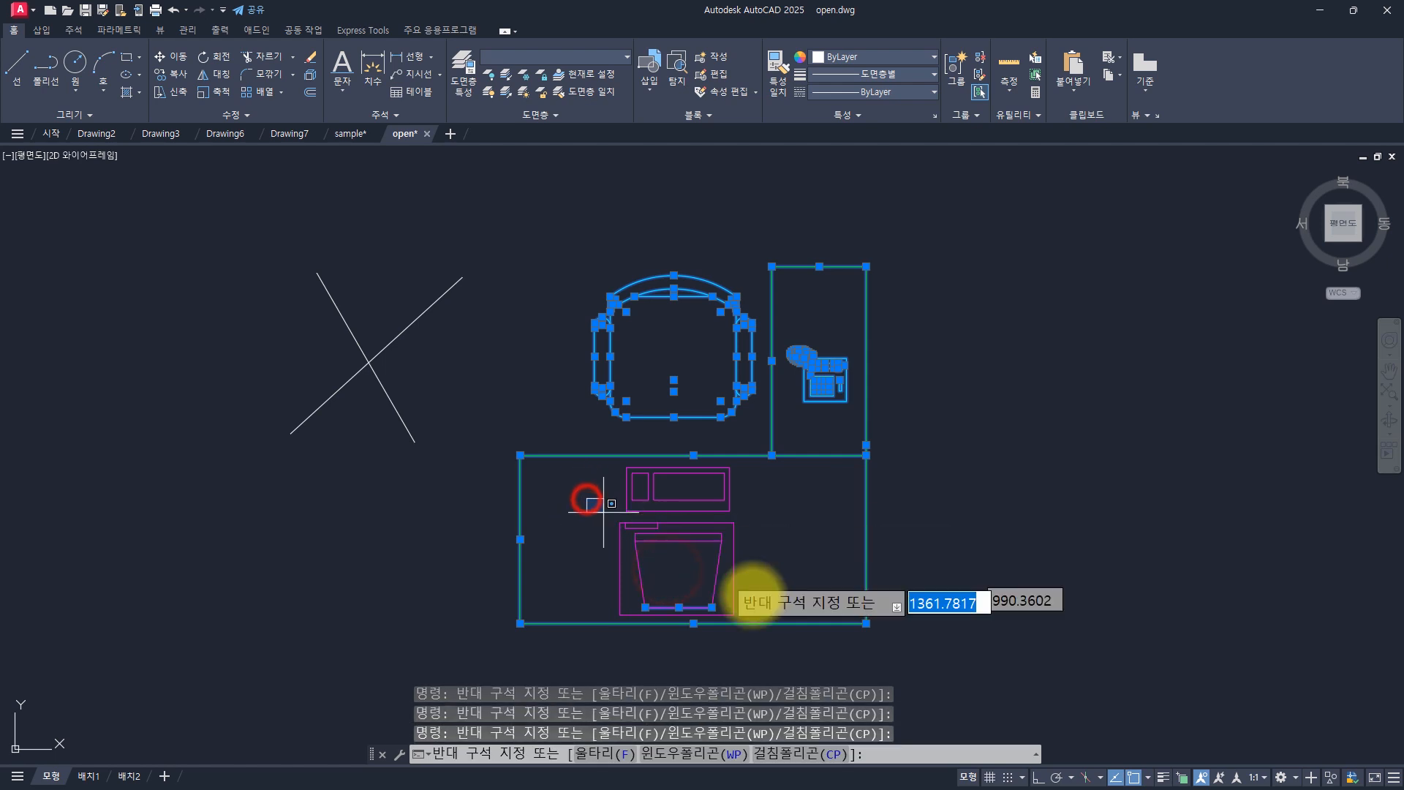
shift+click(799, 642)
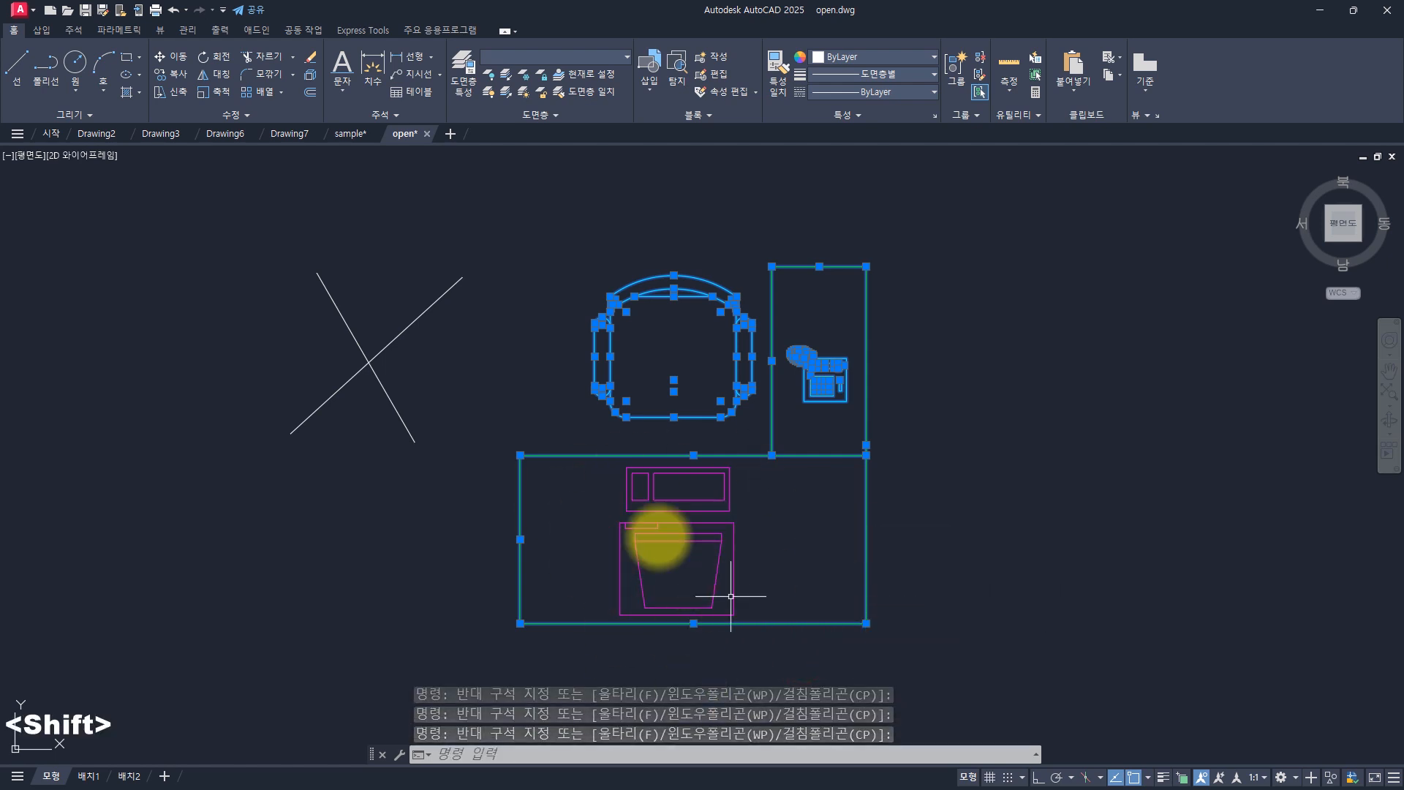
shift+click(759, 323)
shift+click(973, 442)
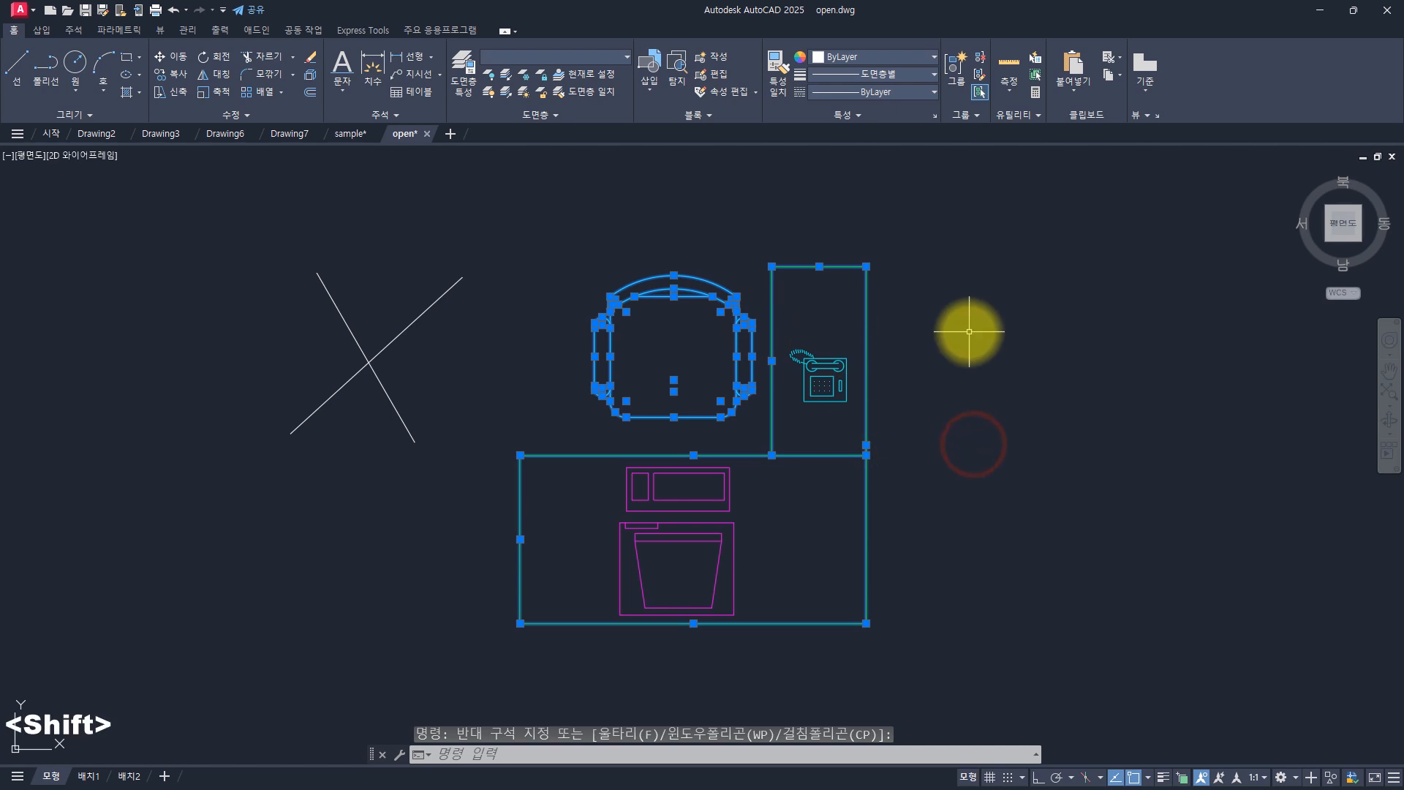
- Remove the desk's long right edge from the selection with a subtractive crossing window, and add it back with a regular crossing window
shift+click(912, 291)
shift+click(850, 312)
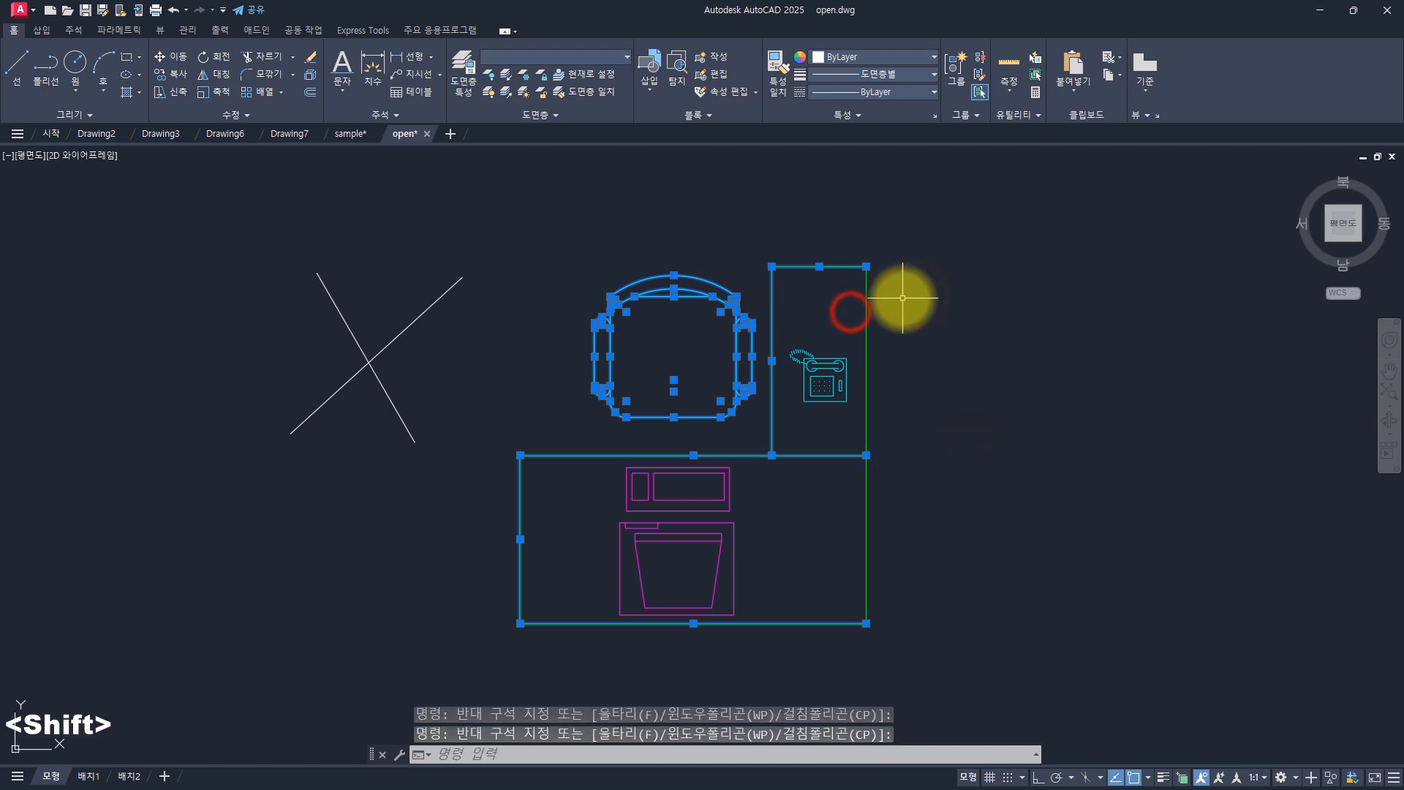
click(902, 297)
click(846, 317)
- Add the rising diagonal line with a crossing window, remove it again with a subtractive window, and clear the whole selection
click(497, 250)
click(425, 318)
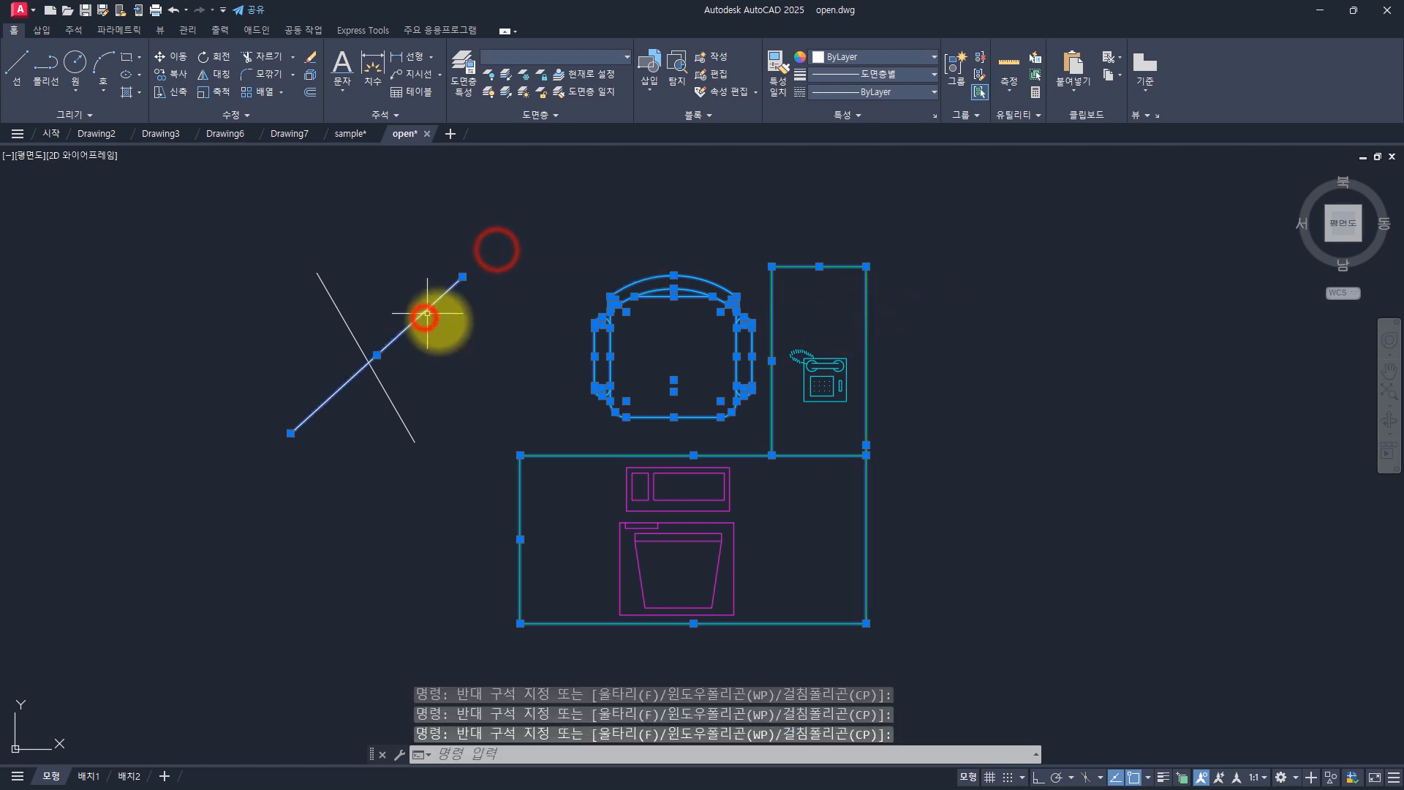
shift+click(474, 341)
shift+click(439, 269)
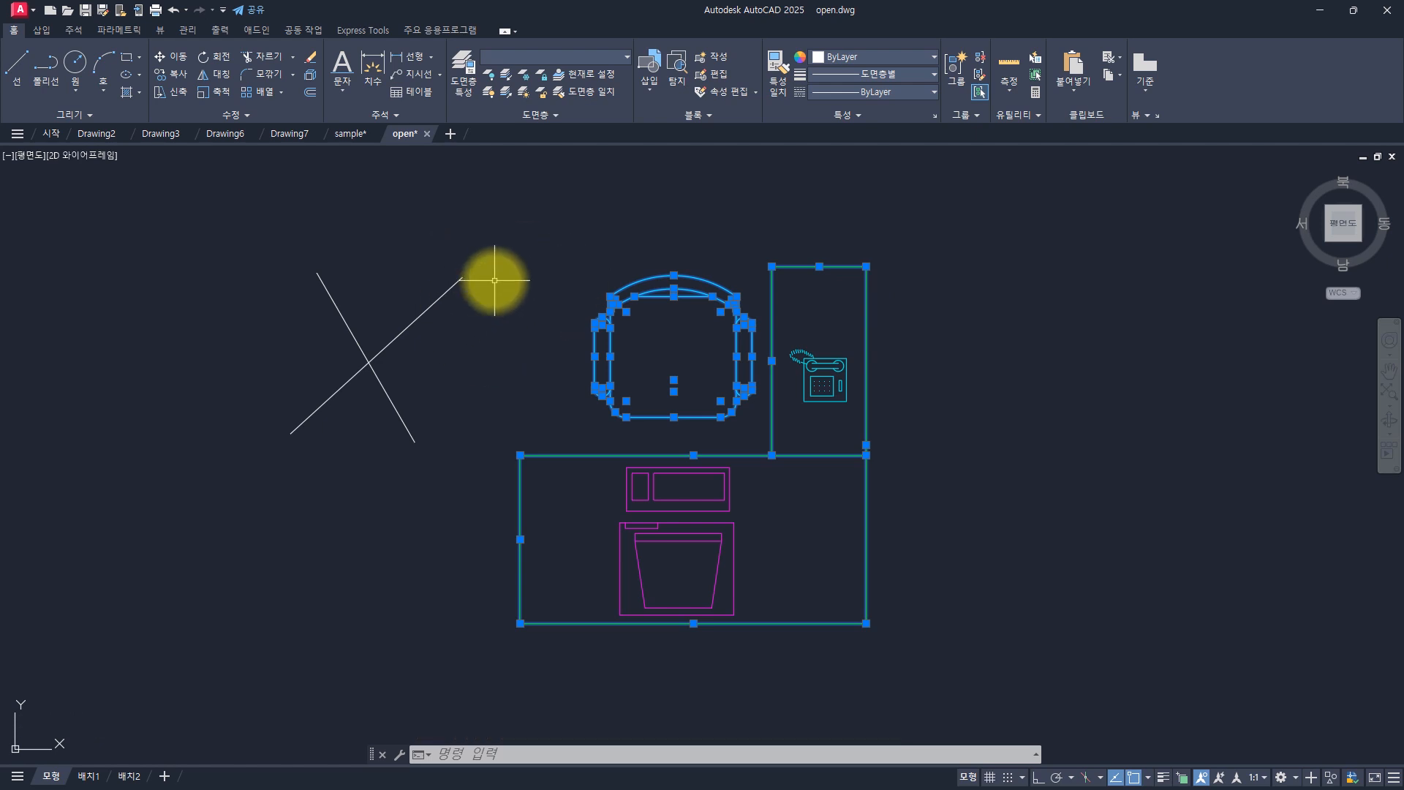
key(Escape)
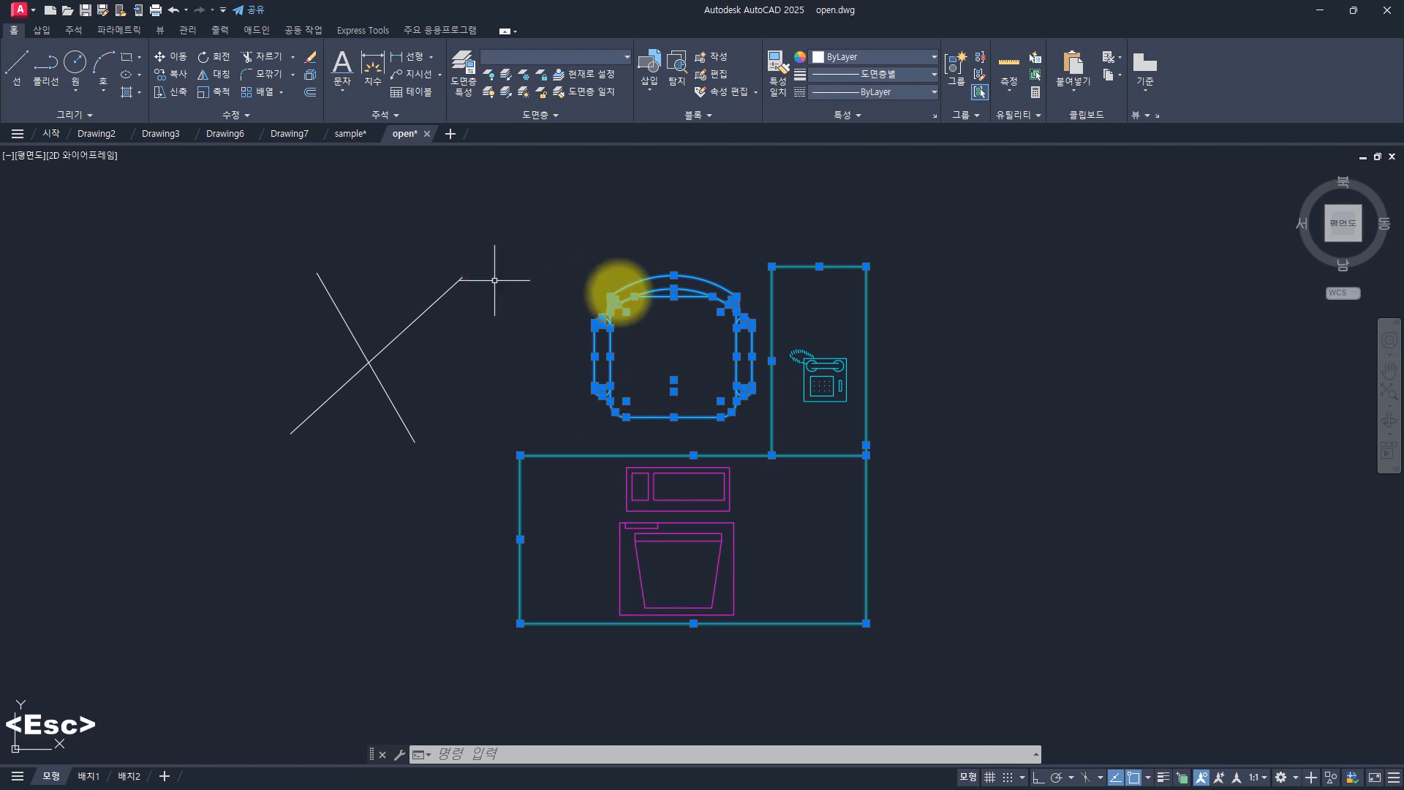
key(Escape)
key(Escape)
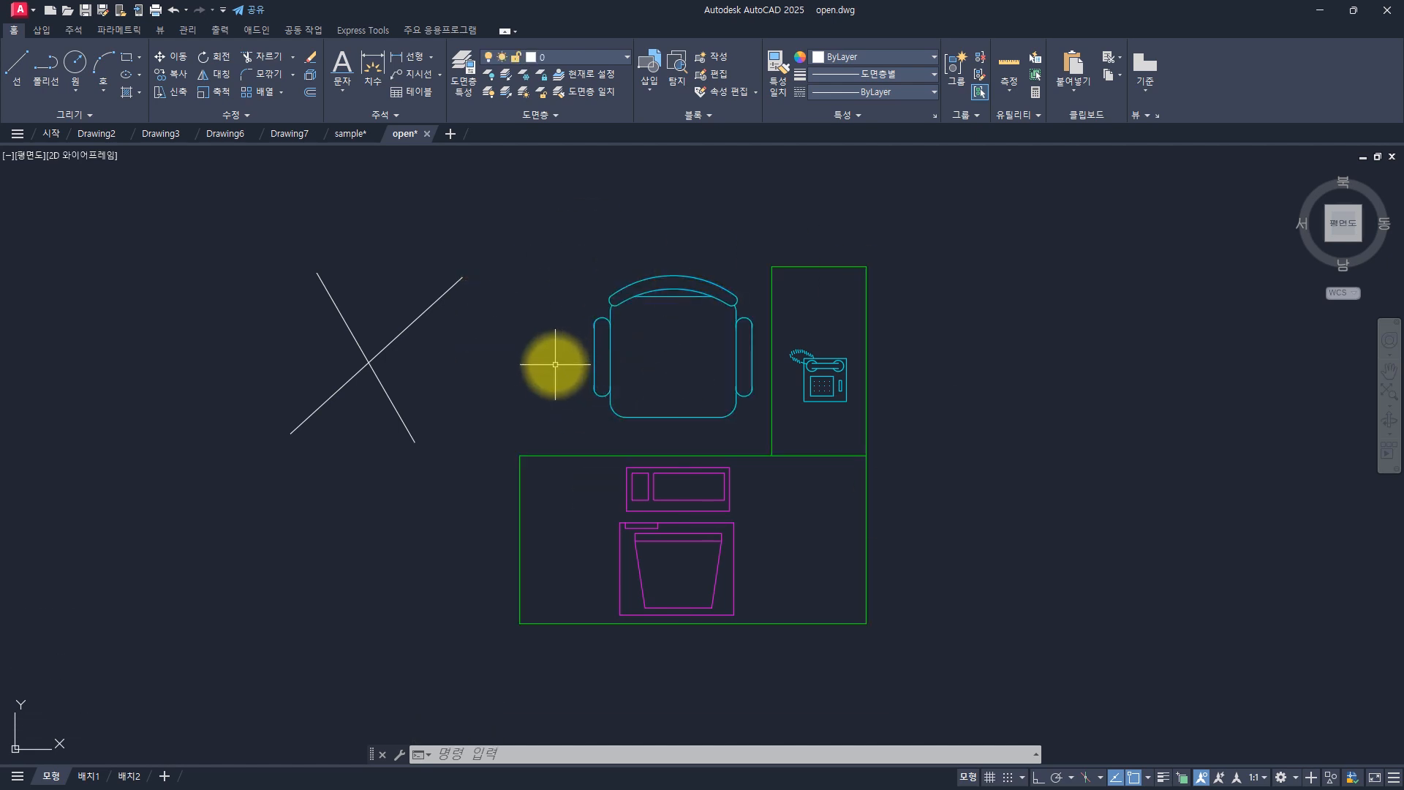
key(Escape)
key(Escape)
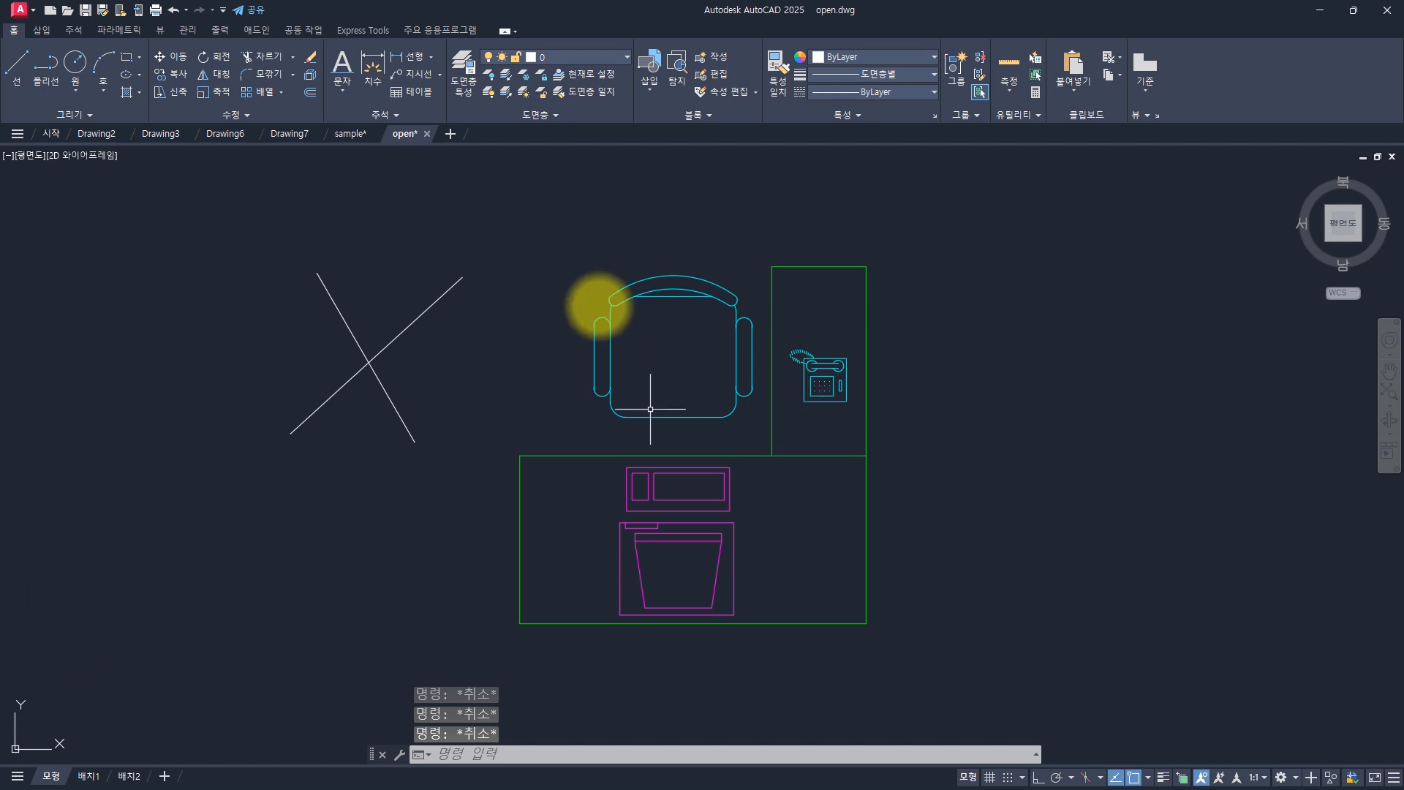
- Select the chair, phone, keyboard and upper side-desk edges with a wide enclosing window, and clear the selection
click(552, 251)
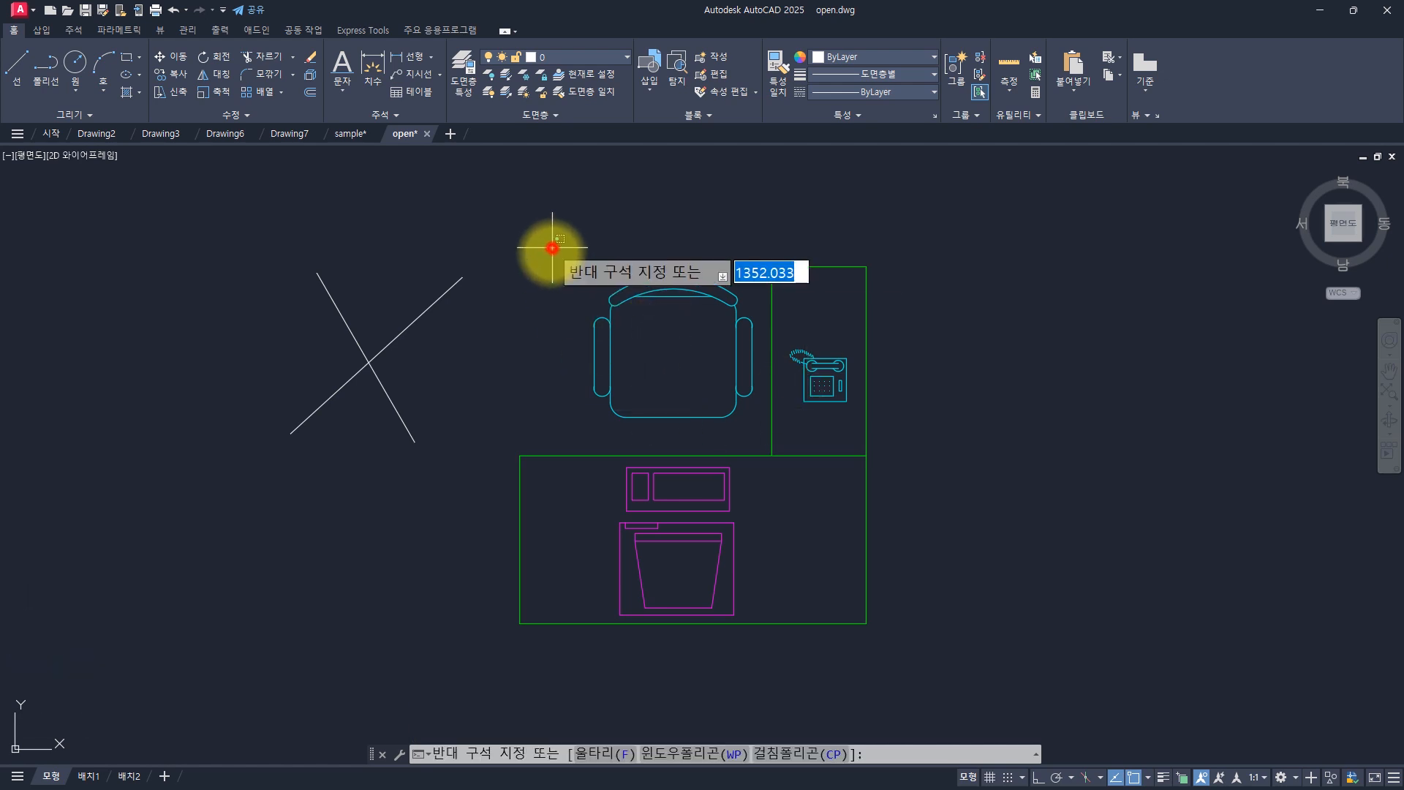
key(Escape)
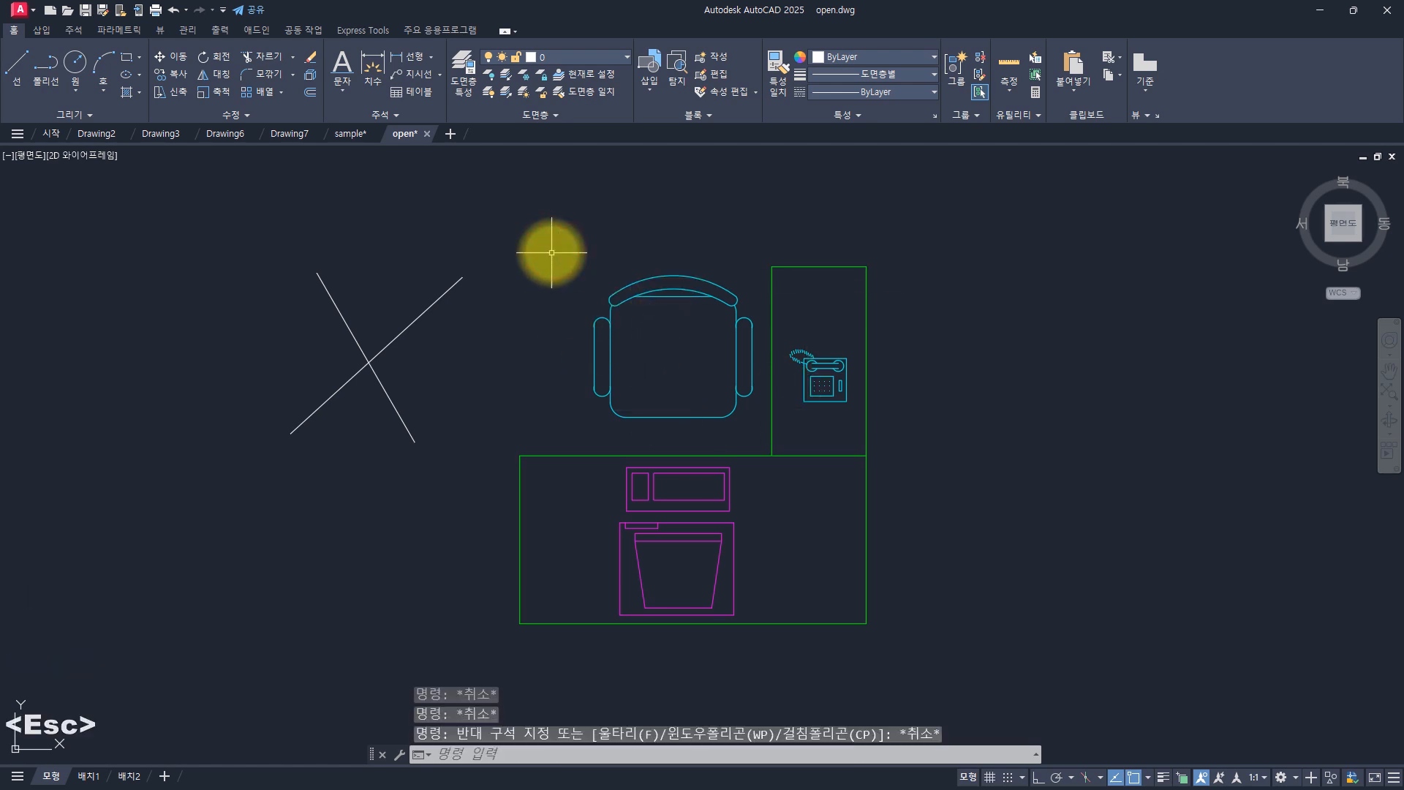
click(551, 251)
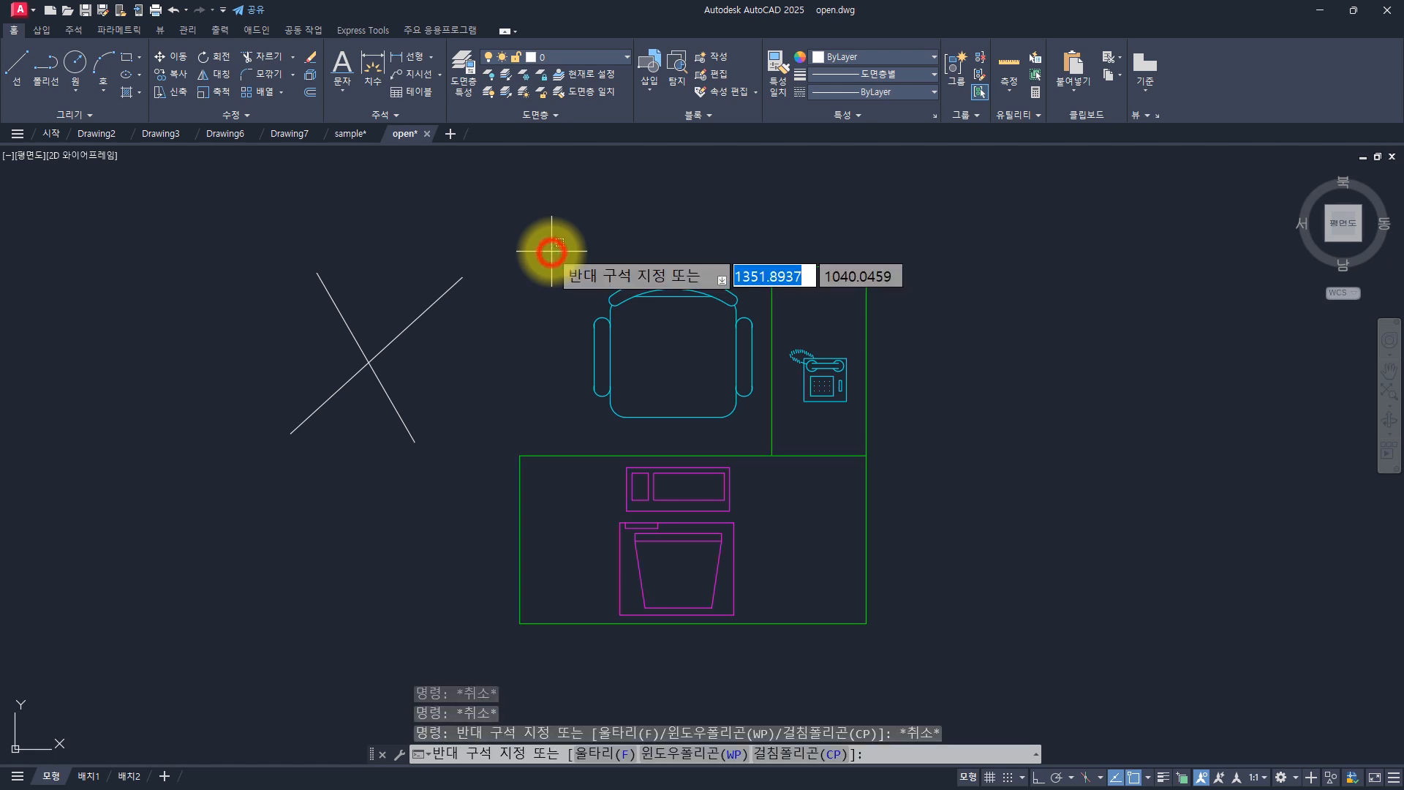
click(1088, 534)
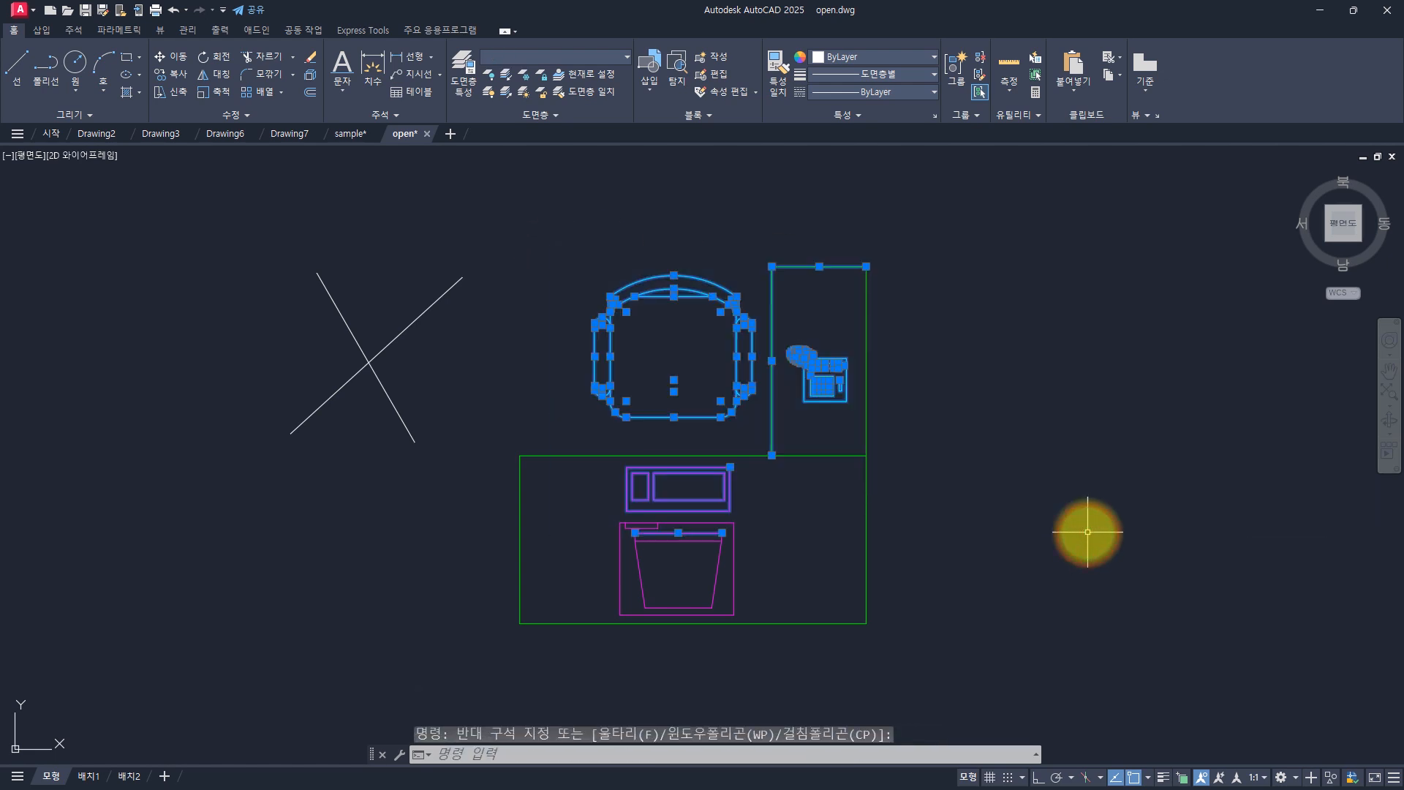
key(Escape)
- Select the chair and the side desk's left edge with a smaller enclosing window, and clear the selection
click(567, 233)
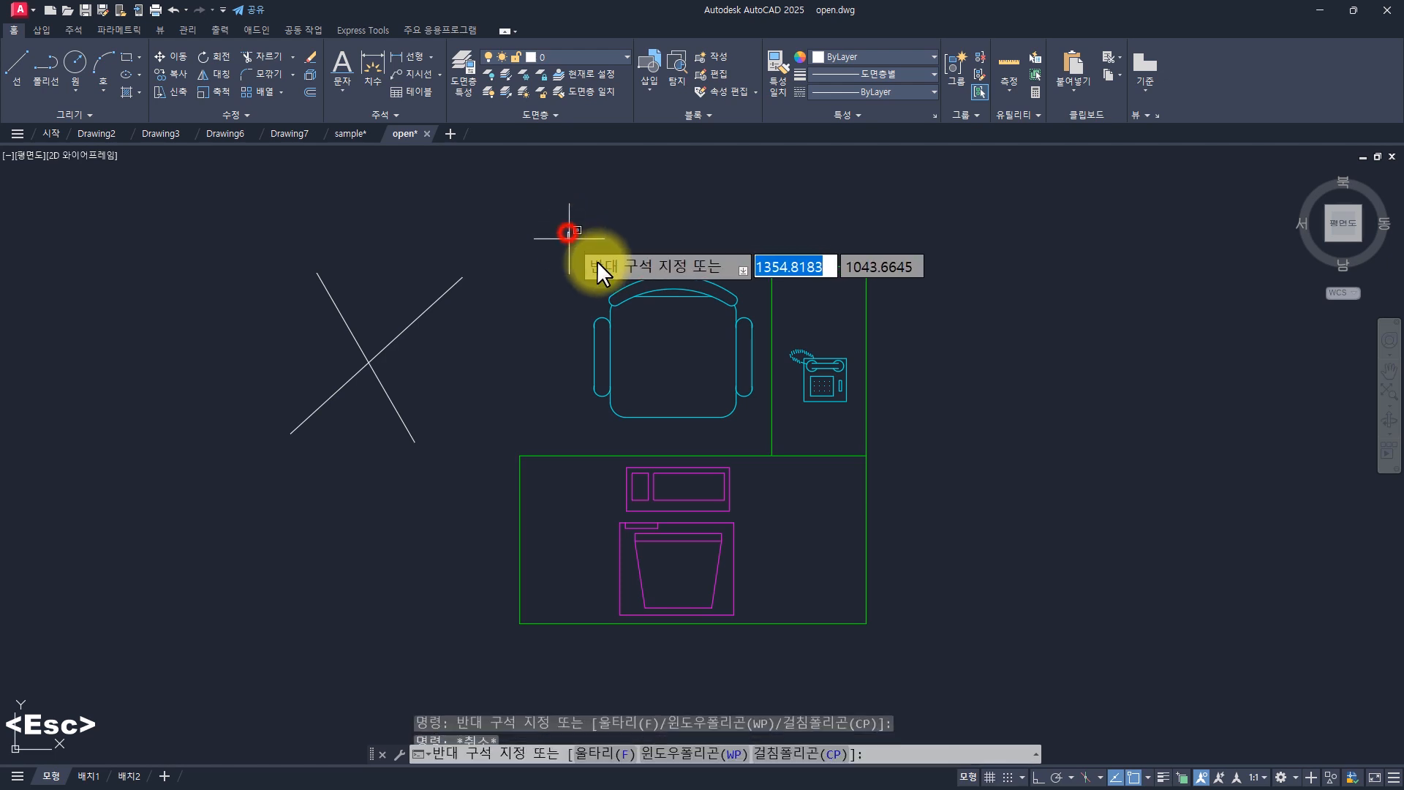
click(810, 482)
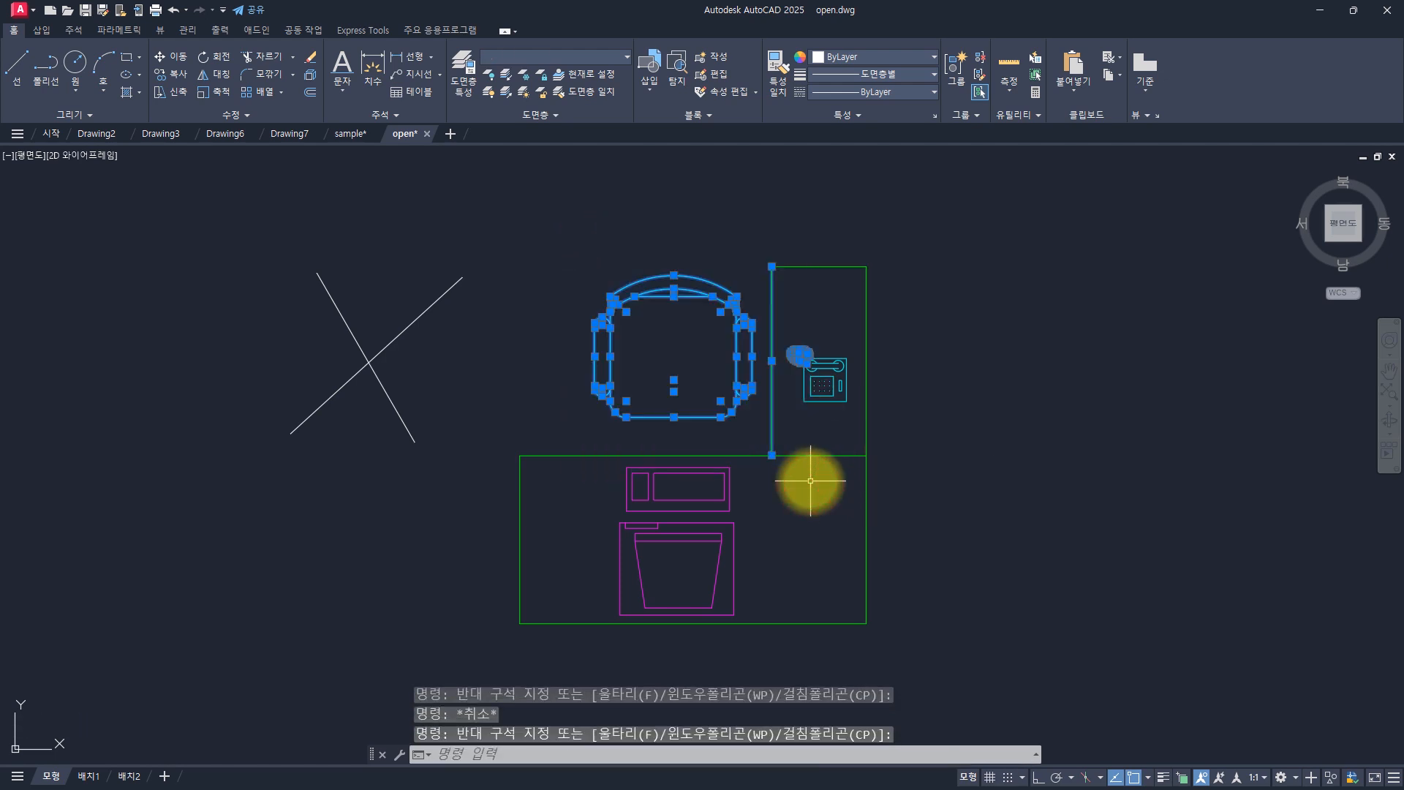
key(Escape)
key(Escape)
key(Escape)
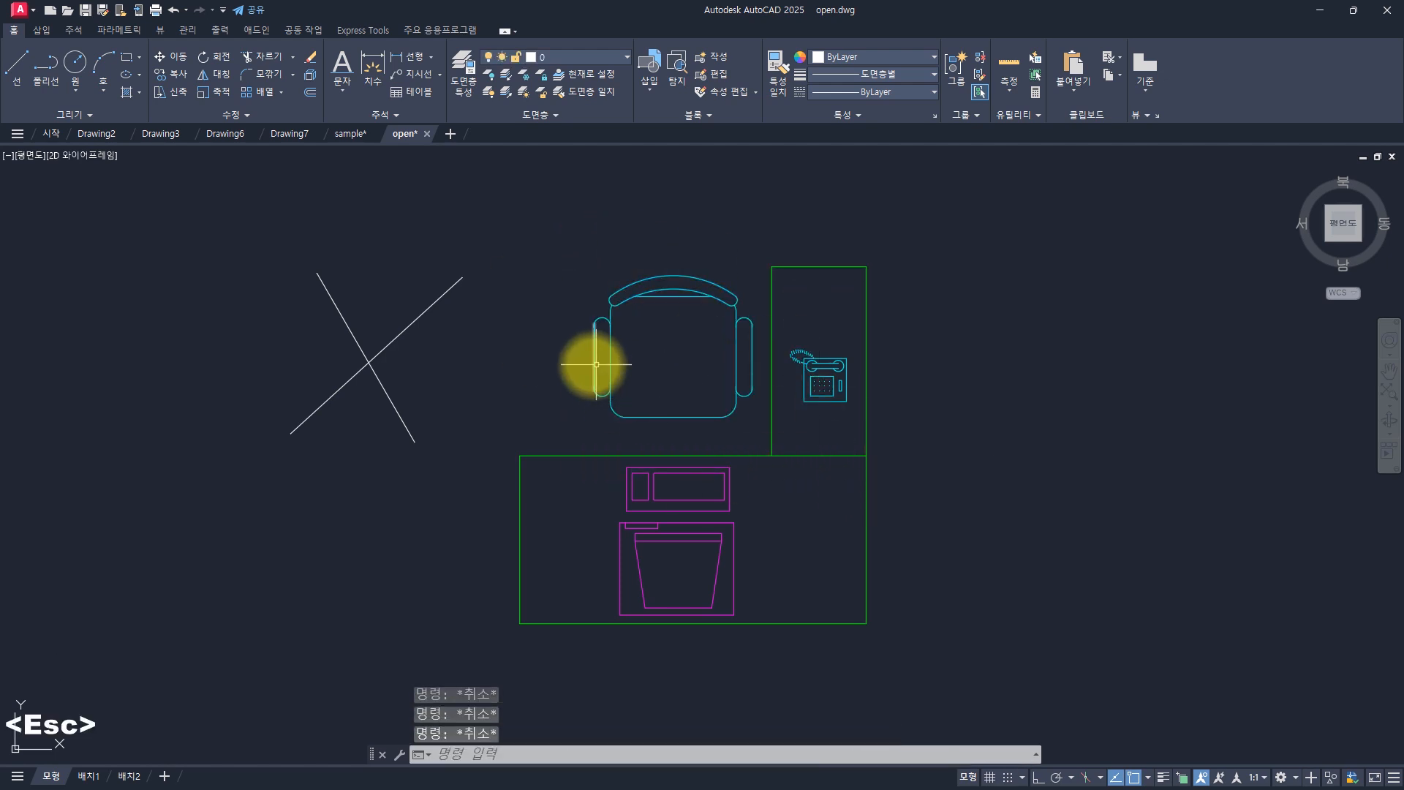
key(Escape)
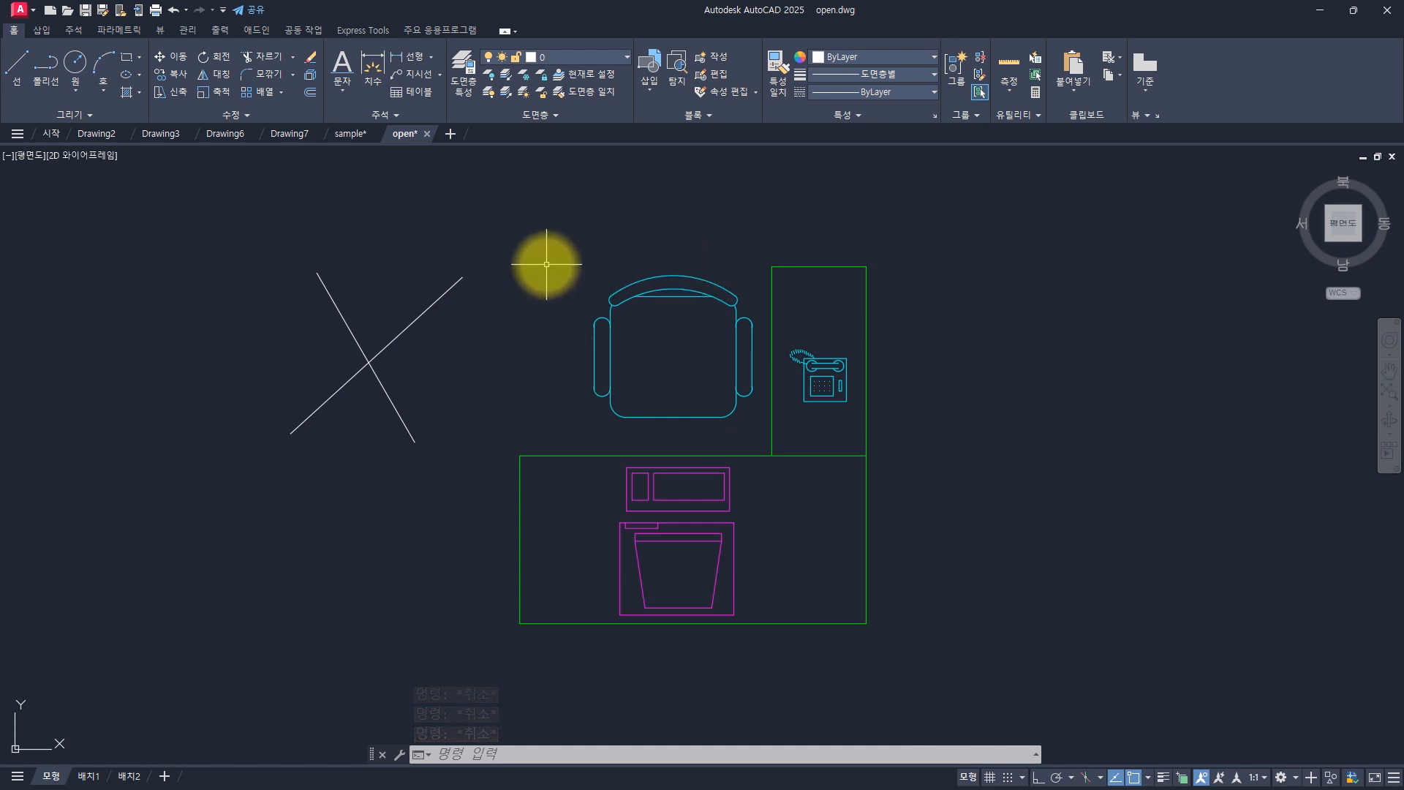
- Switch to File Explorer and open the 예제 파일 folder on the Desktop
key(super+e)
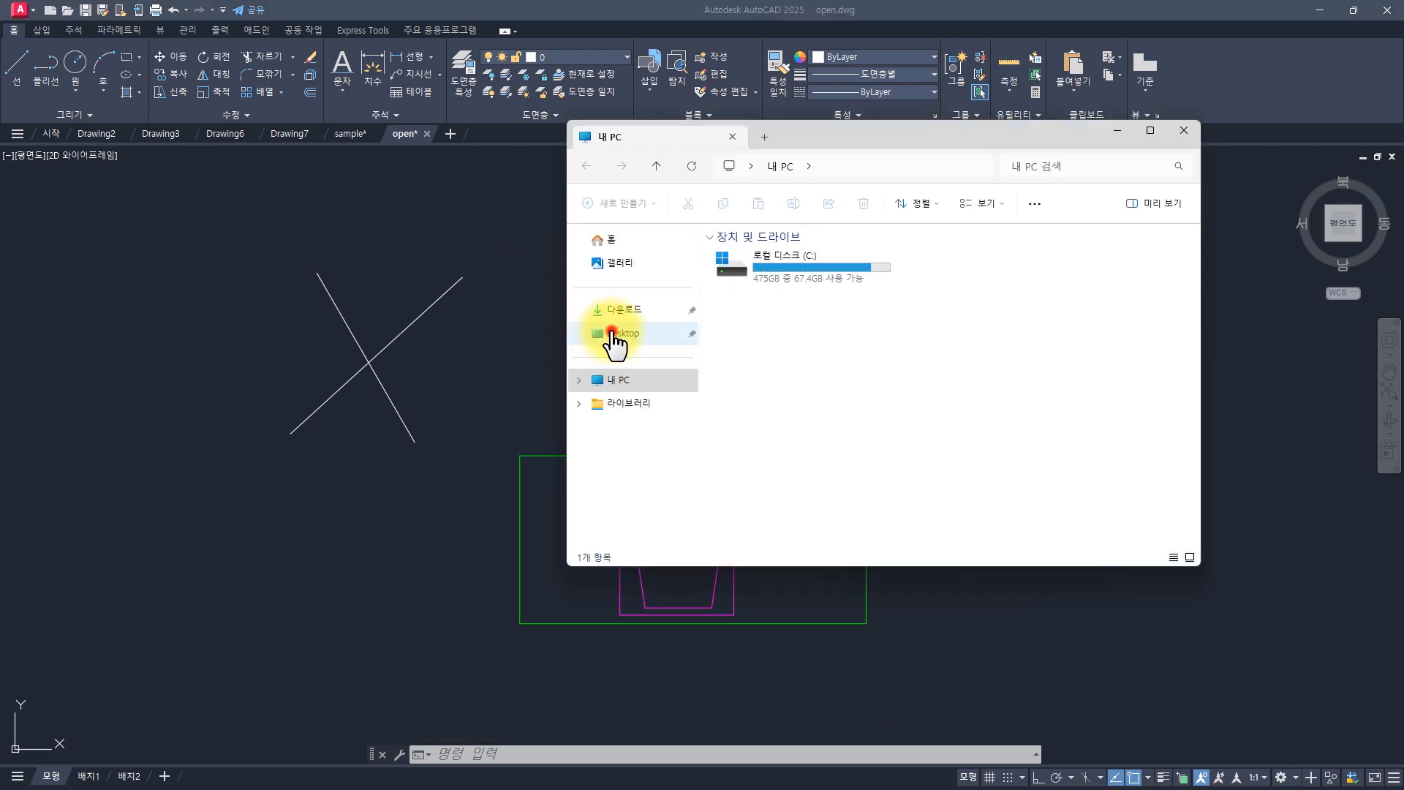
click(612, 333)
double_click(742, 256)
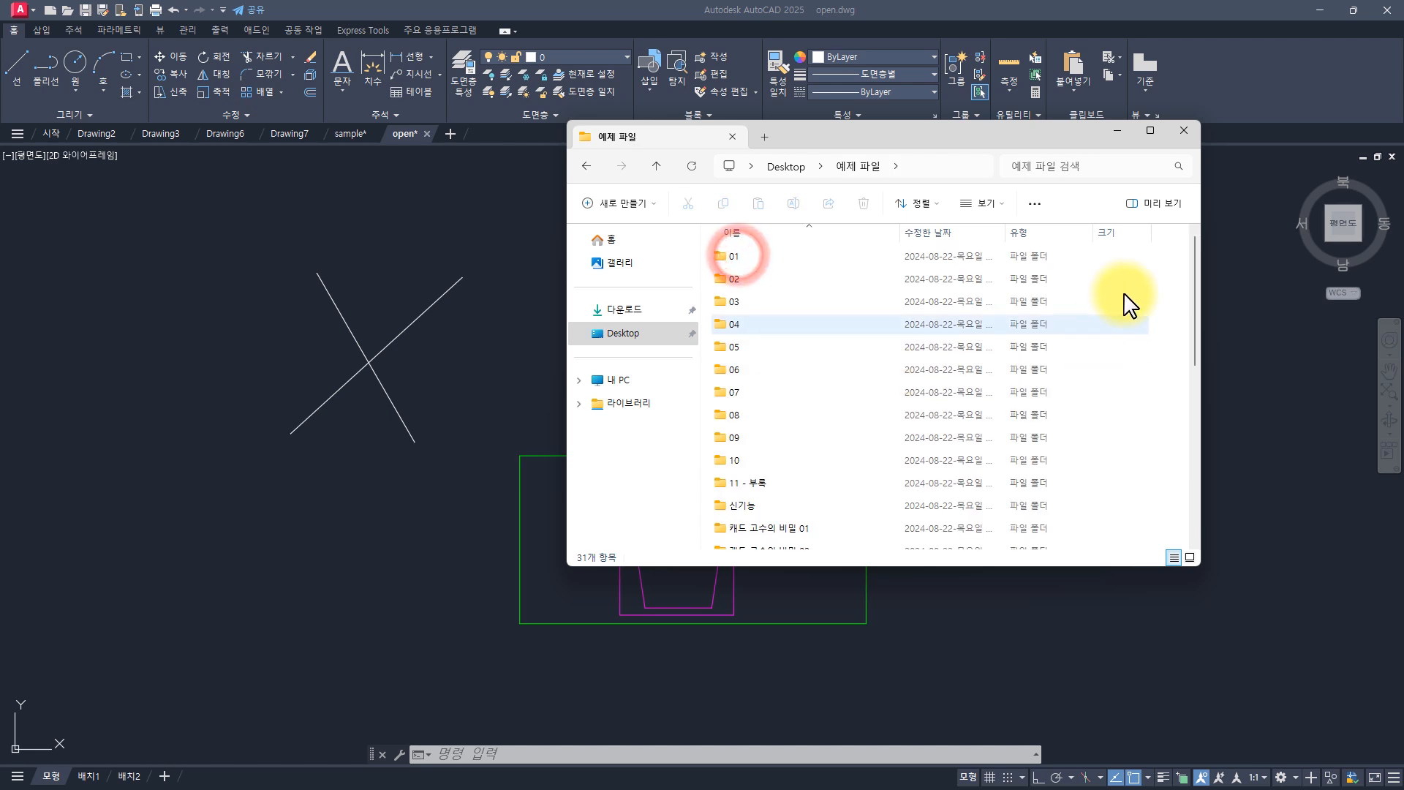
- Select the folders 01 through 11 - 부록 with a selection rectangle, and return to the AutoCAD drawing
drag(1173, 262, 765, 512)
click(1163, 264)
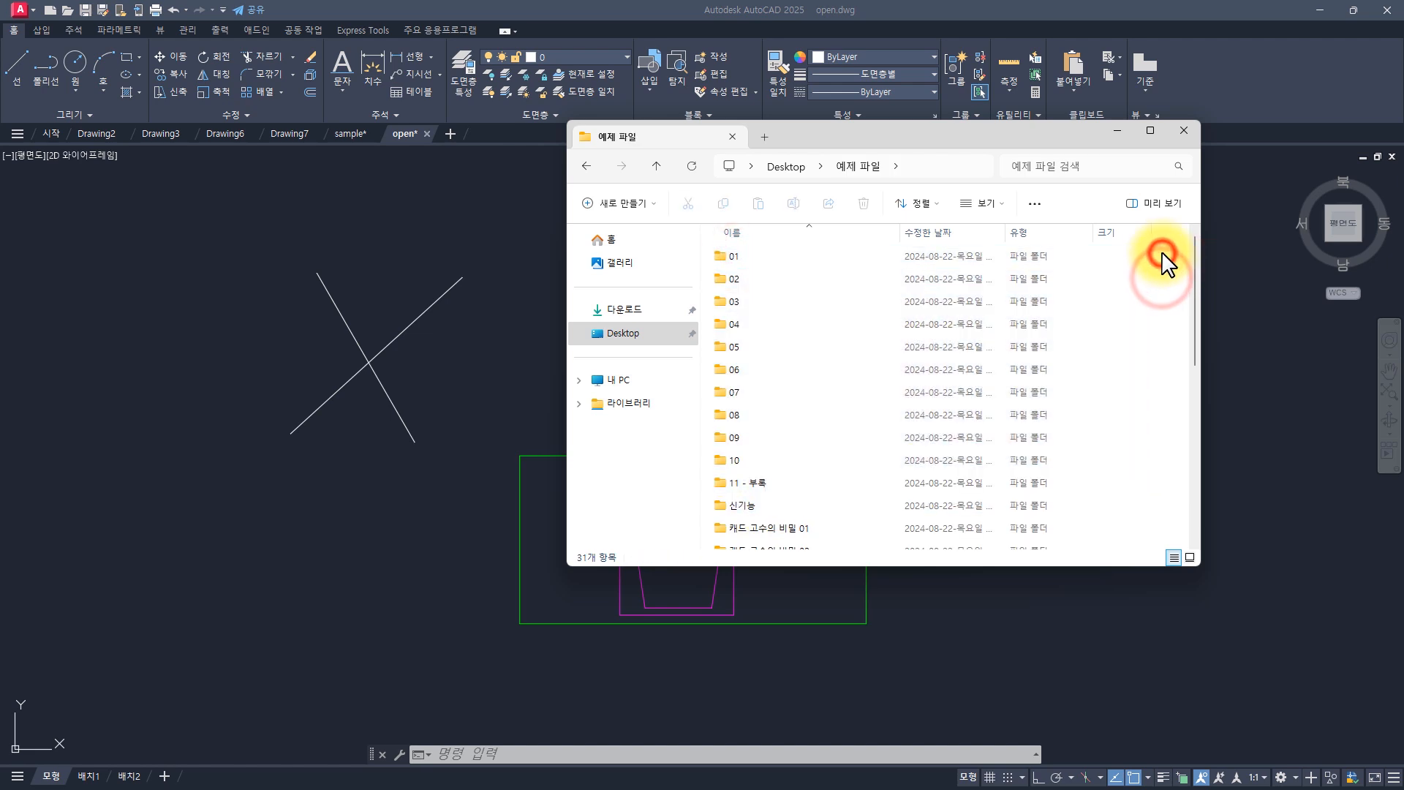
drag(1163, 254, 782, 482)
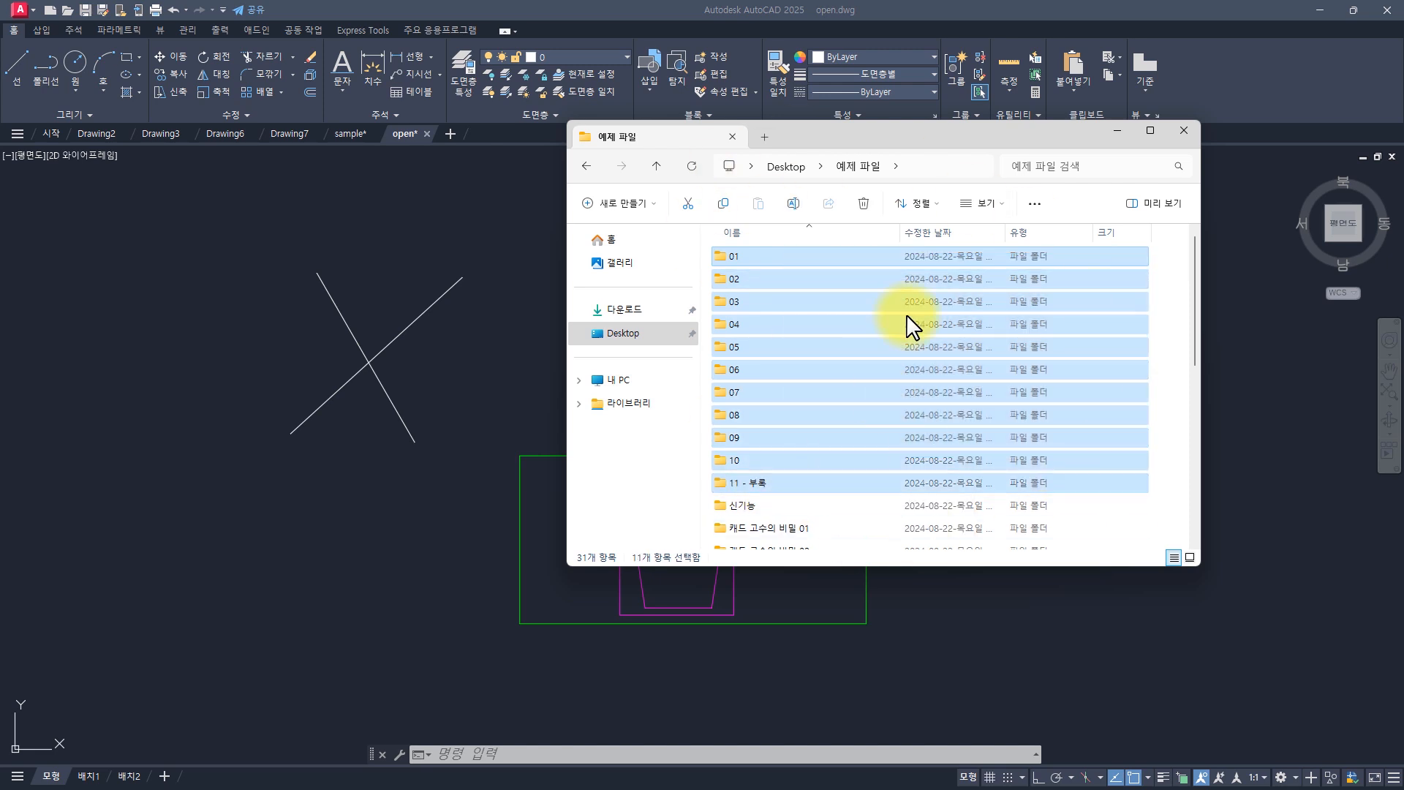
drag(1163, 287, 726, 494)
click(493, 432)
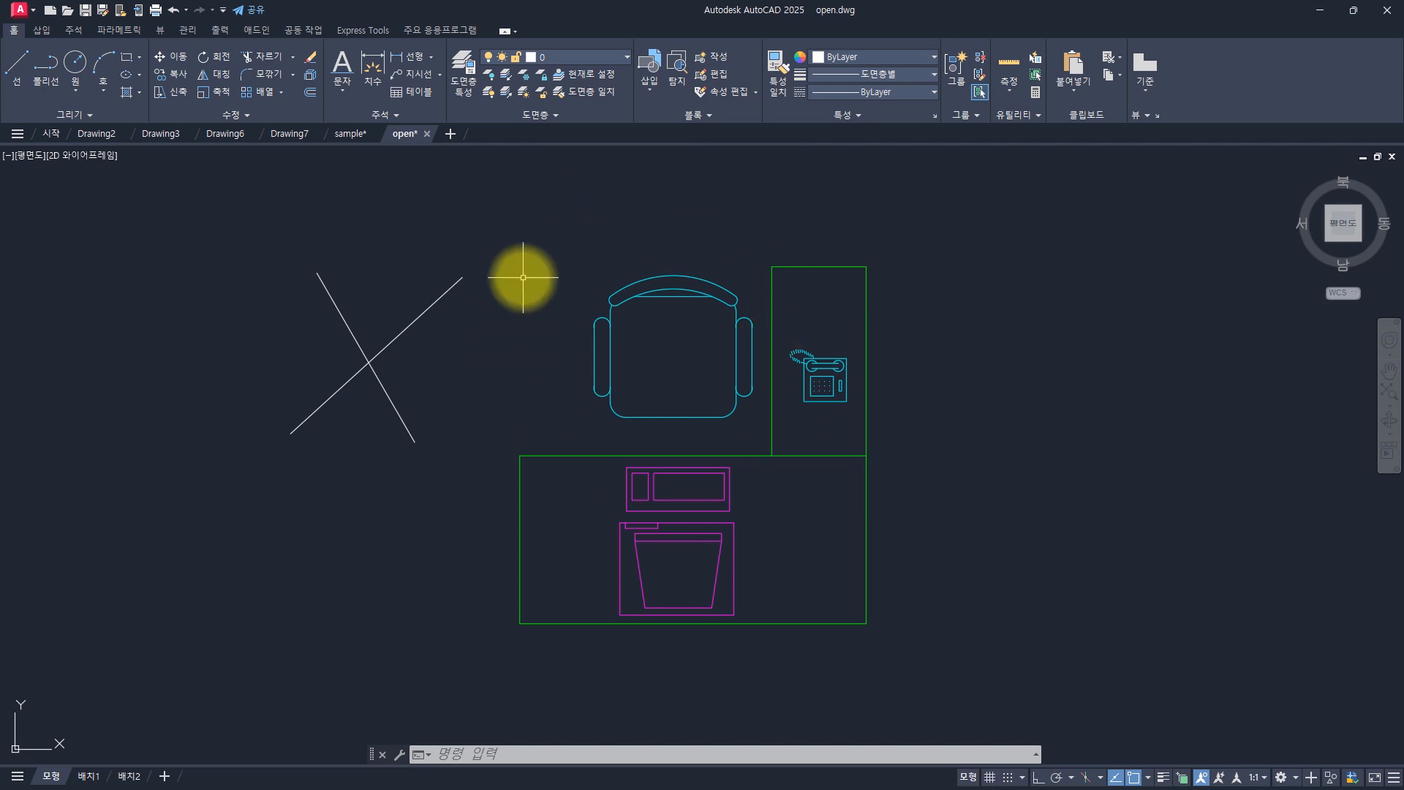
- Select the chair, phone and enclosed upper desk edges with an enclosing window, and clear the selection
click(497, 217)
click(872, 480)
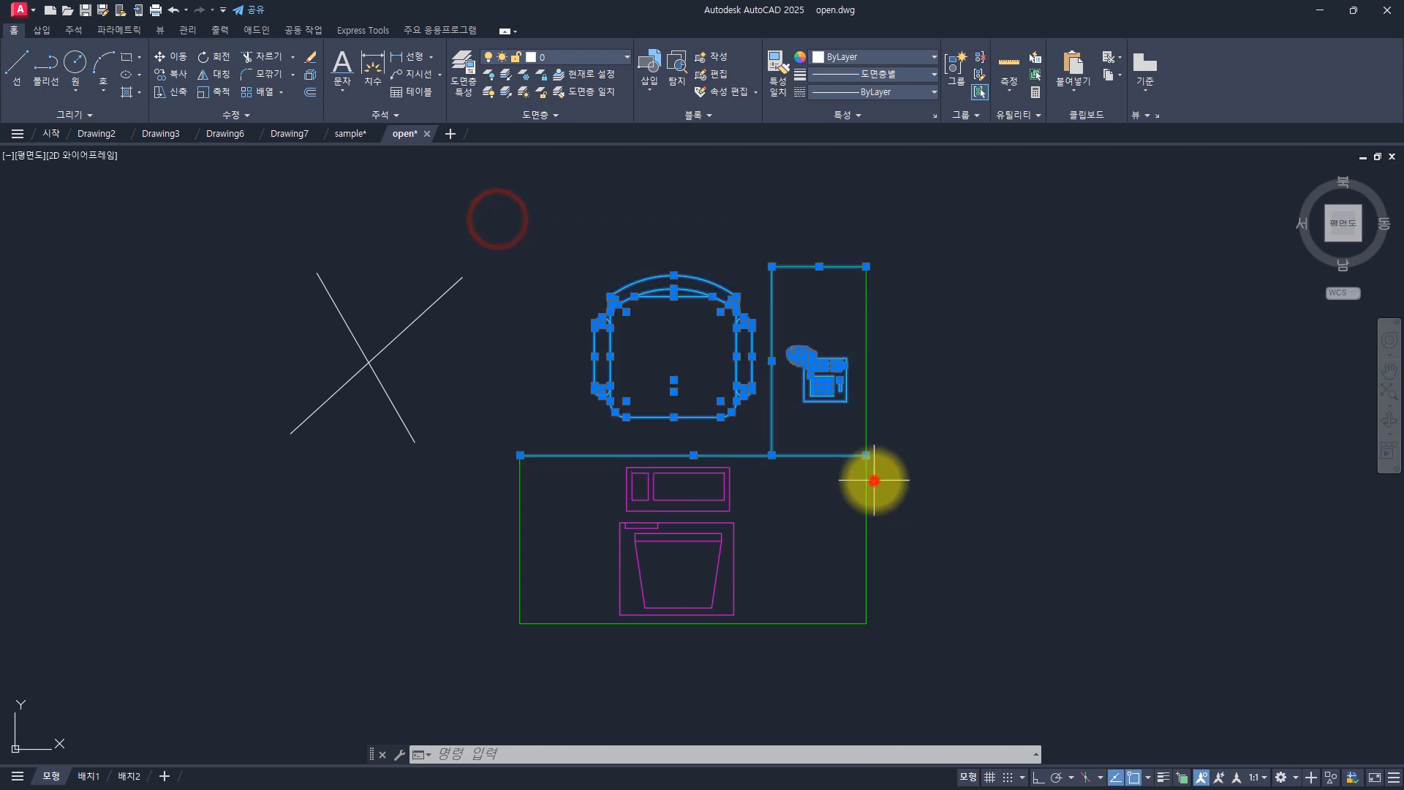
key(Escape)
key(Escape)
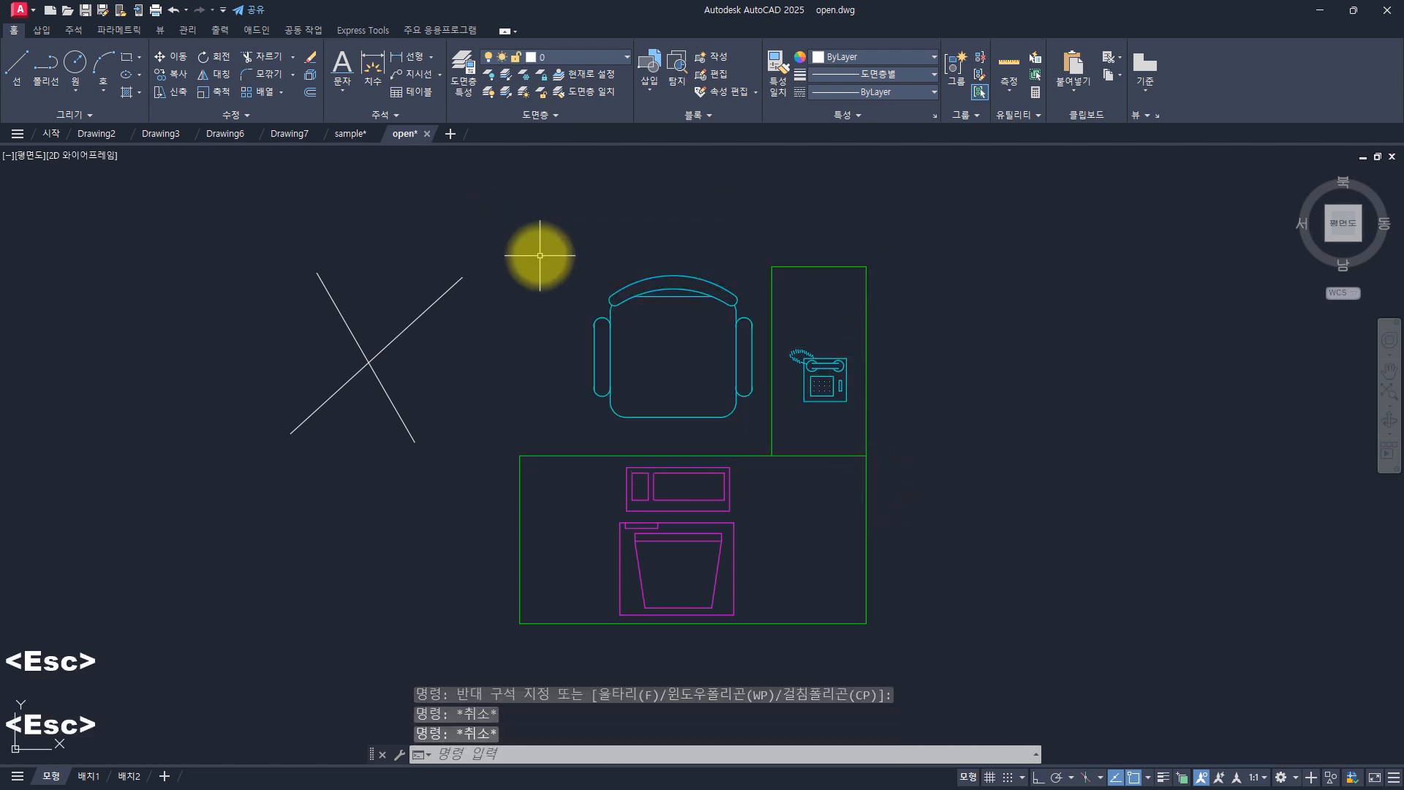
key(Escape)
key(Escape)
- Draw freehand lasso selections starting in the empty area between the diagonal lines and the chair, and cancel them
mouse_move(494, 218)
mouse_down()
mouse_move(615, 226)
mouse_move(781, 270)
mouse_move(825, 338)
mouse_move(801, 487)
mouse_move(761, 548)
mouse_move(534, 578)
mouse_move(368, 562)
mouse_move(301, 511)
mouse_move(257, 439)
mouse_move(231, 348)
mouse_move(292, 241)
mouse_move(369, 241)
mouse_up()
key(Escape)
click(560, 317)
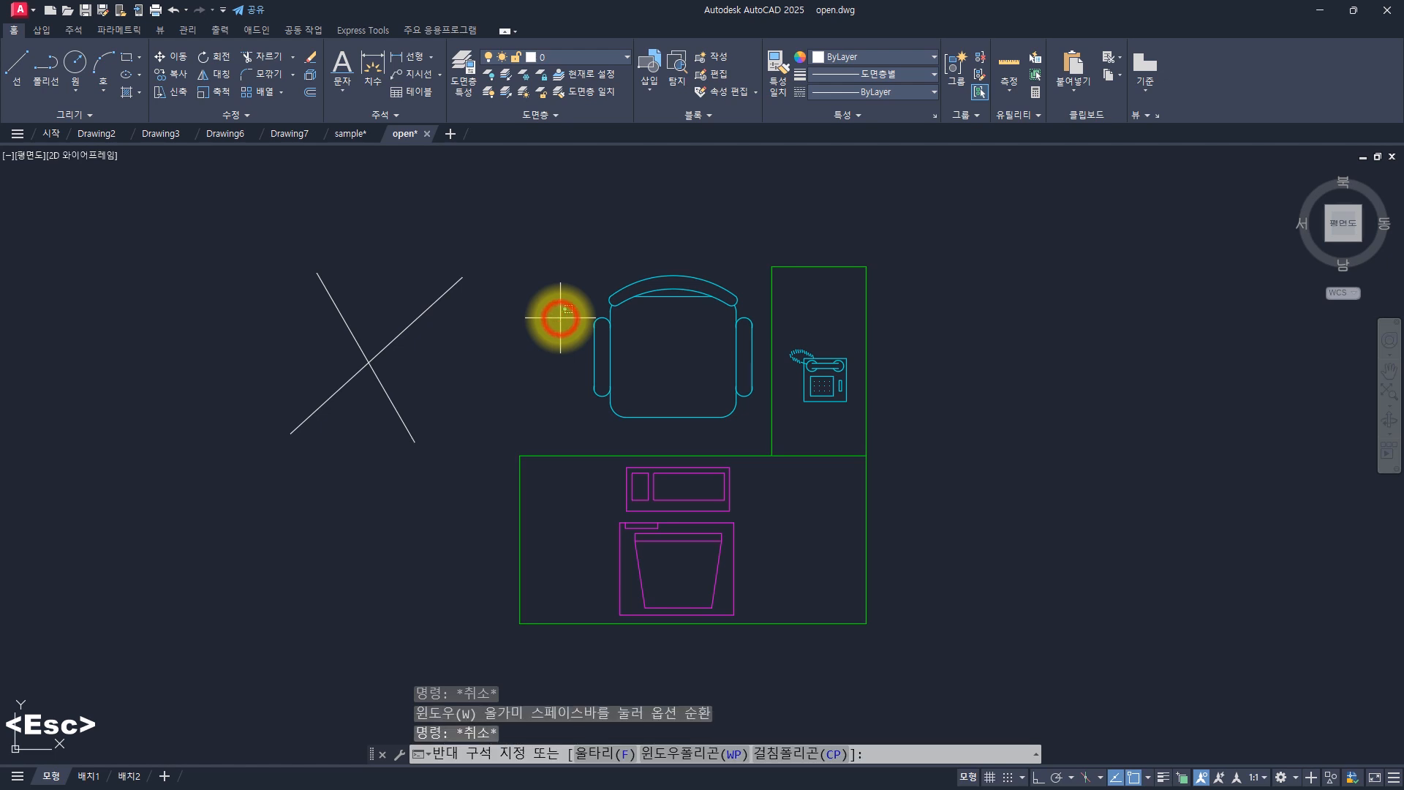
mouse_move(561, 317)
mouse_down()
mouse_move(392, 316)
mouse_move(269, 373)
mouse_up()
key(Escape)
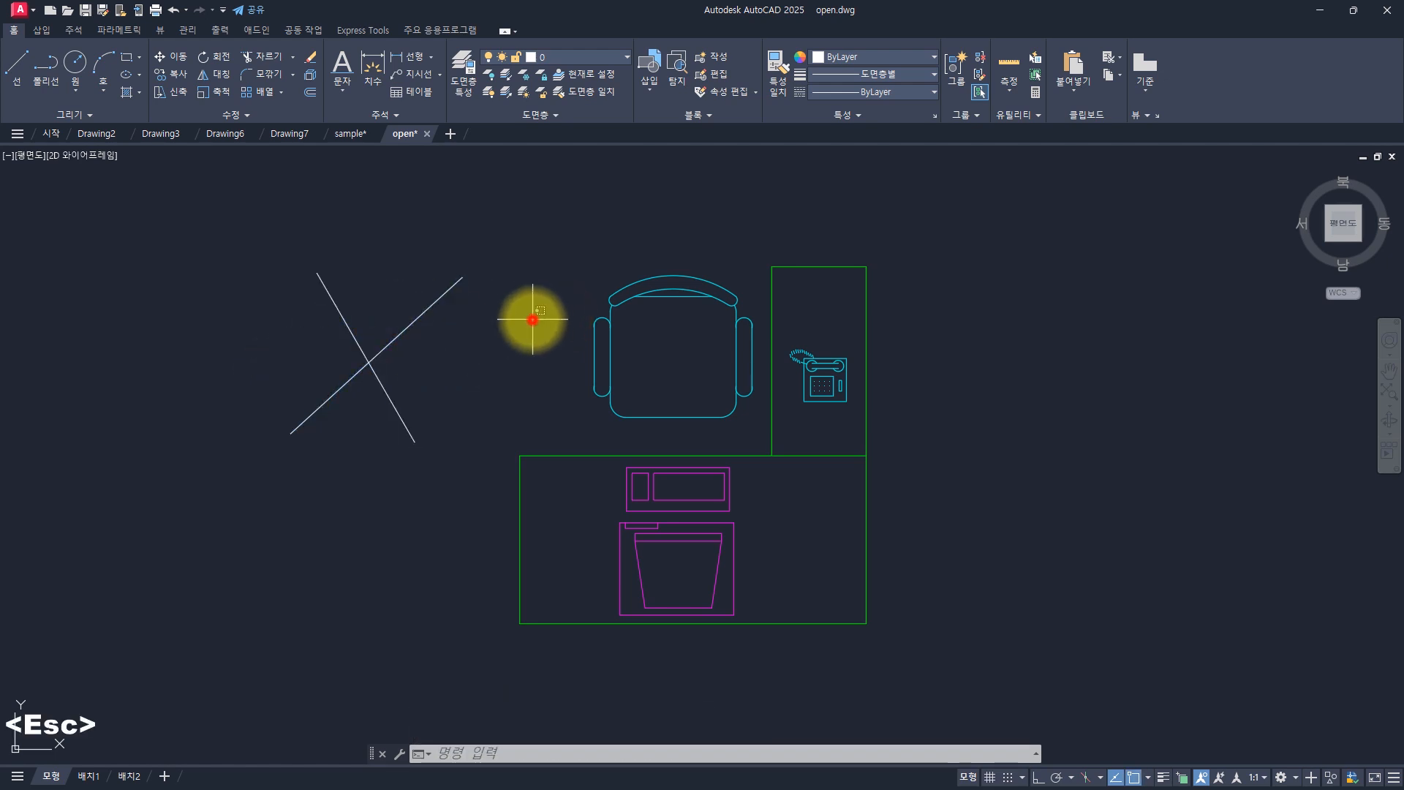
- Select the chair's armrests, seat sides and inner back curve with a clockwise window lasso, and clear the selection
mouse_move(533, 320)
mouse_down()
mouse_move(840, 383)
mouse_move(568, 354)
mouse_move(809, 305)
mouse_move(649, 276)
mouse_move(548, 335)
mouse_move(279, 319)
mouse_move(523, 226)
mouse_move(556, 338)
mouse_move(742, 213)
mouse_move(614, 244)
mouse_up()
key(Escape)
key(Escape)
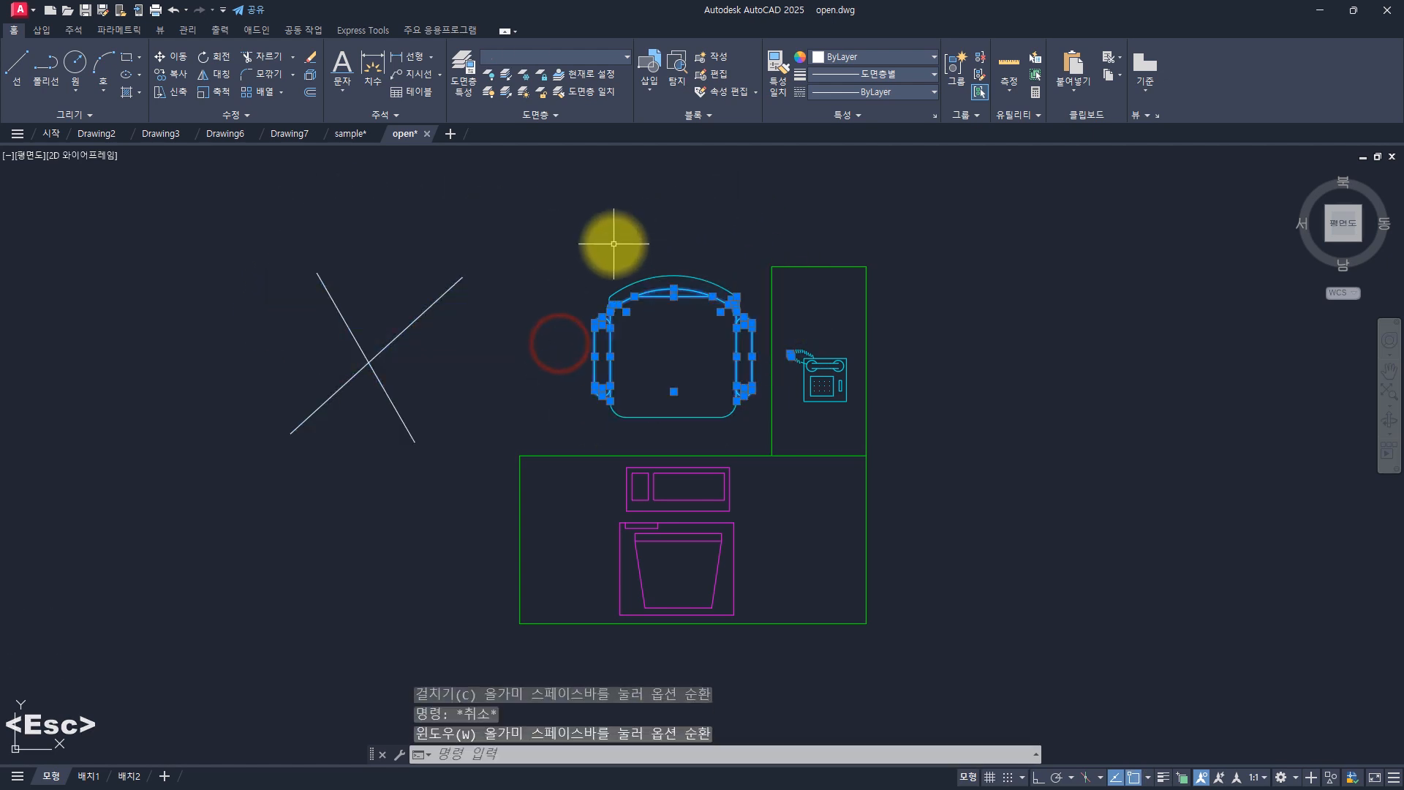
key(Escape)
key(Escape)
key(Escape)
- Examine the lasso prompts in the command history, highlighting 걸치기(C) and the 스페이스바를 눌러 옵션 순환 hint, and close the history
key(F2)
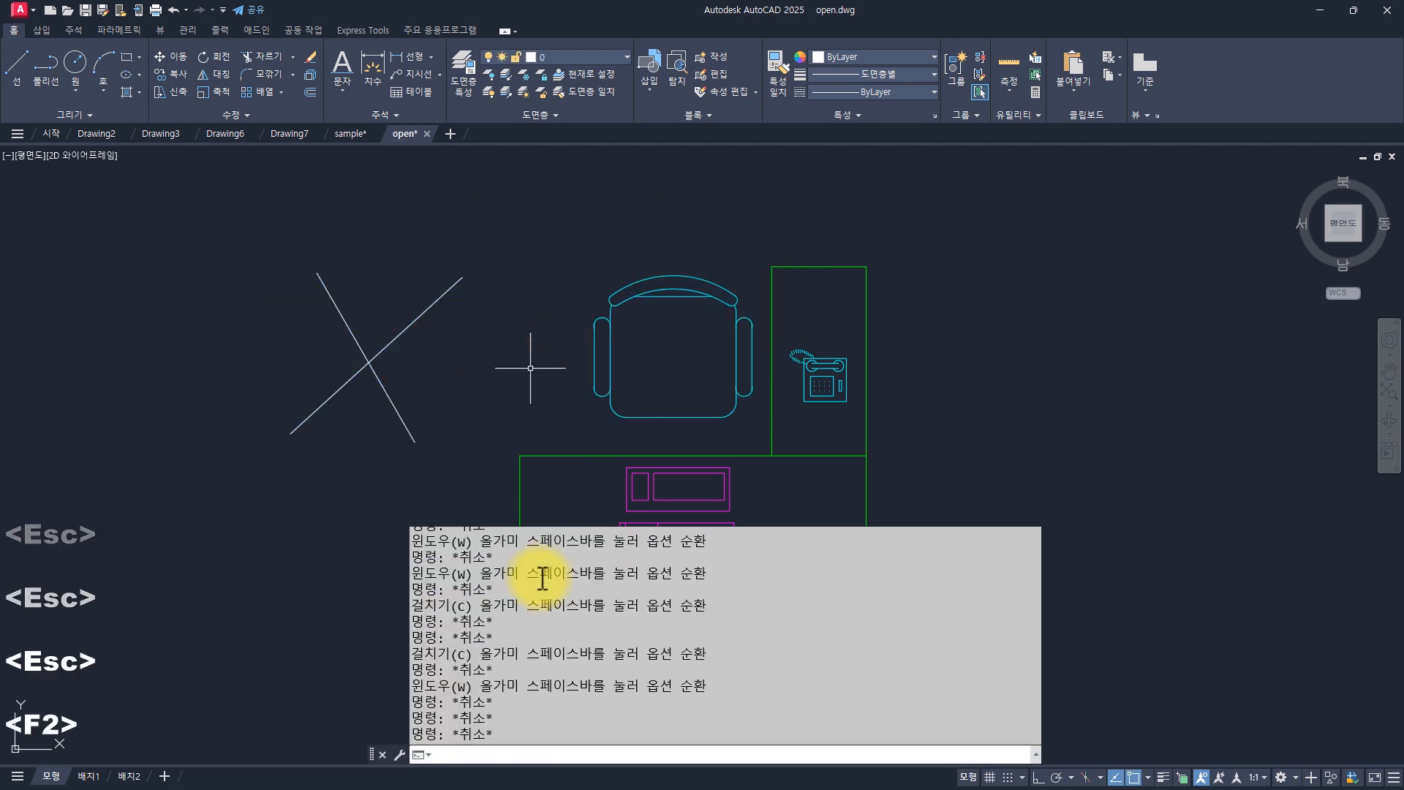
drag(481, 653, 401, 656)
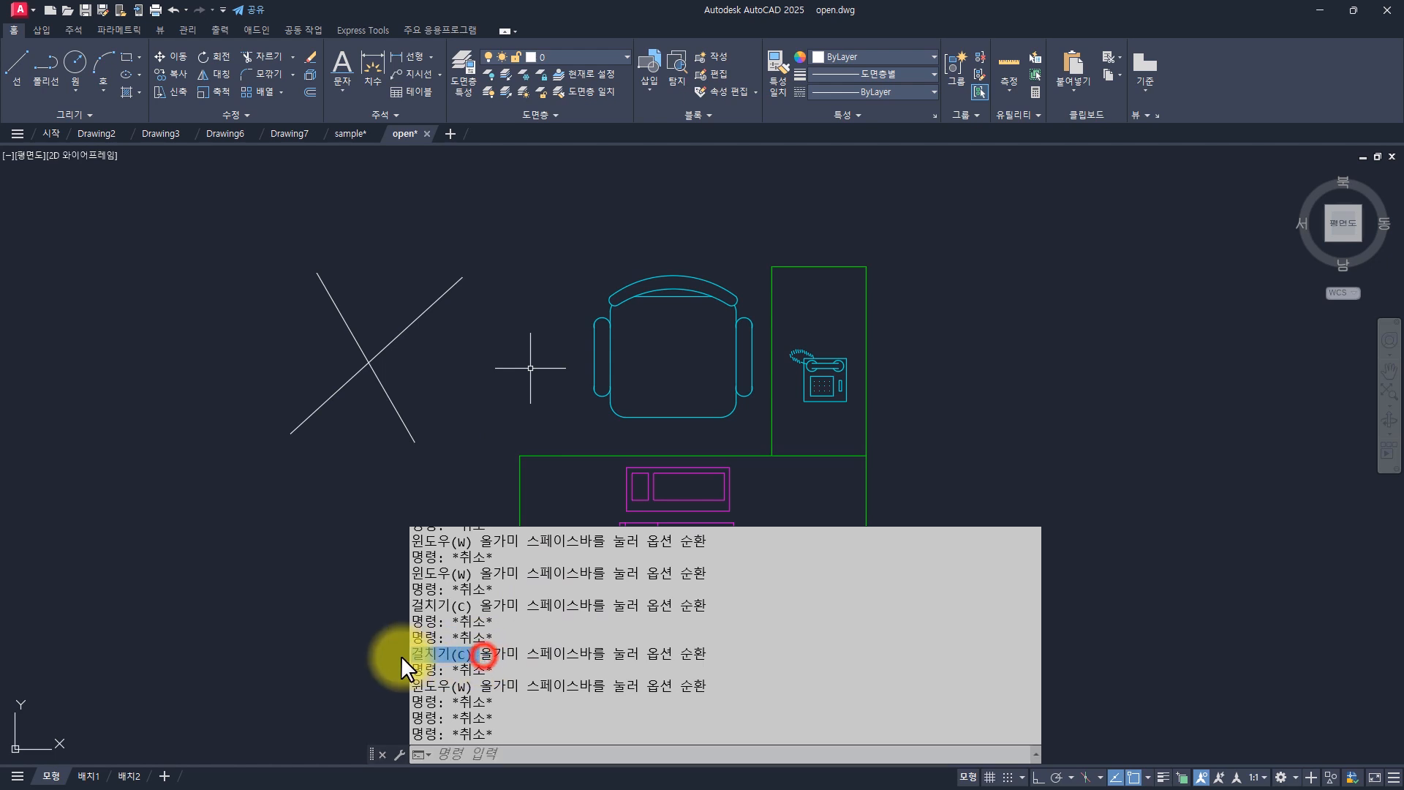
click(533, 653)
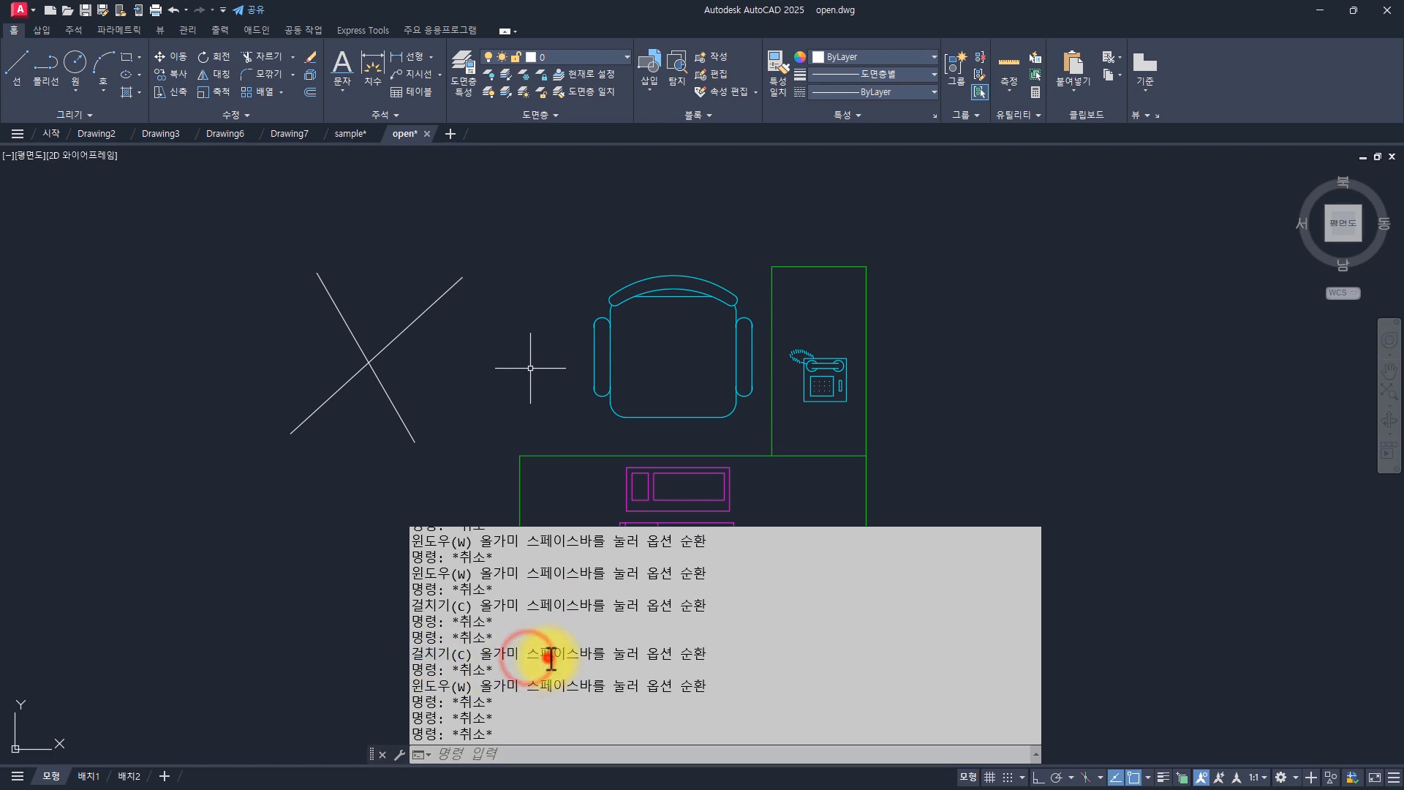
drag(526, 653, 627, 654)
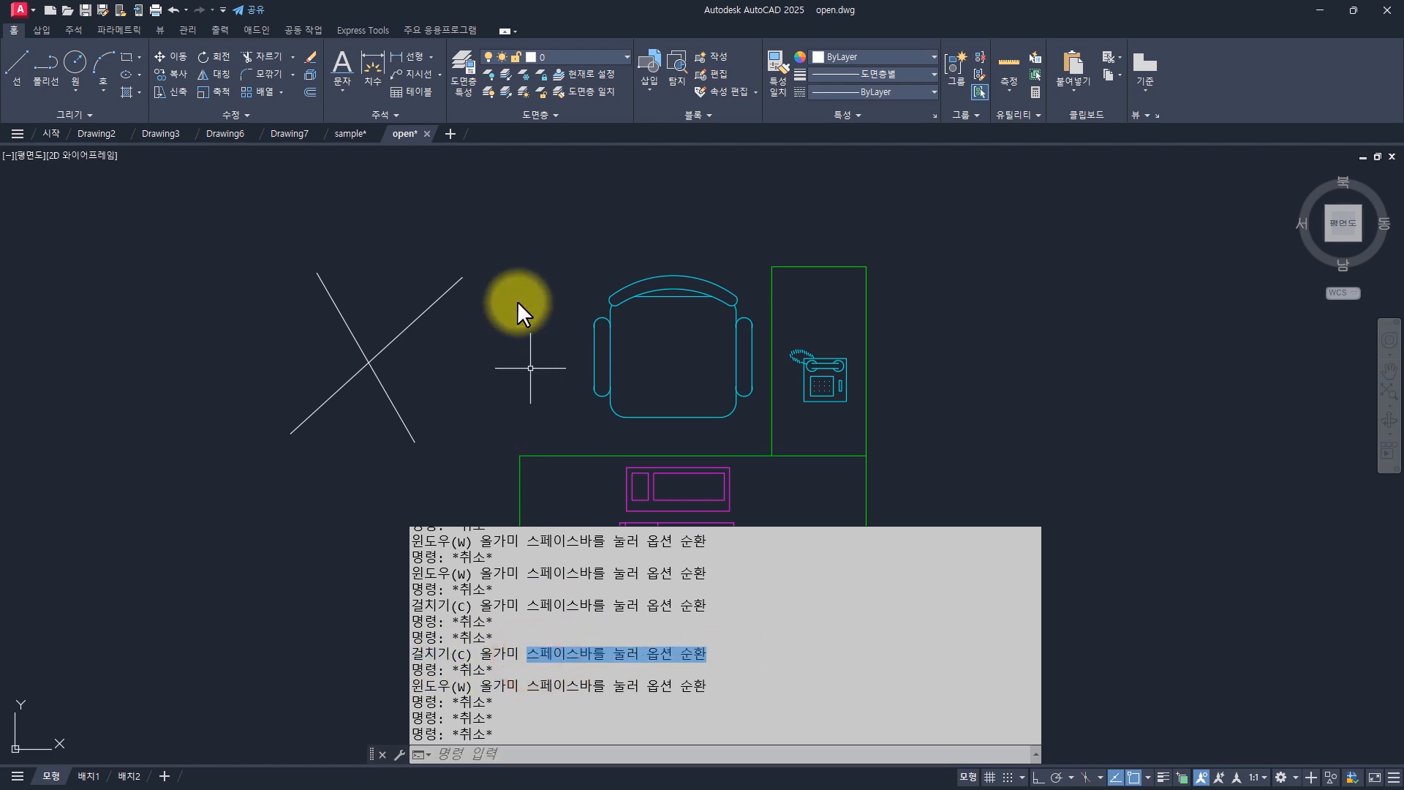
click(542, 291)
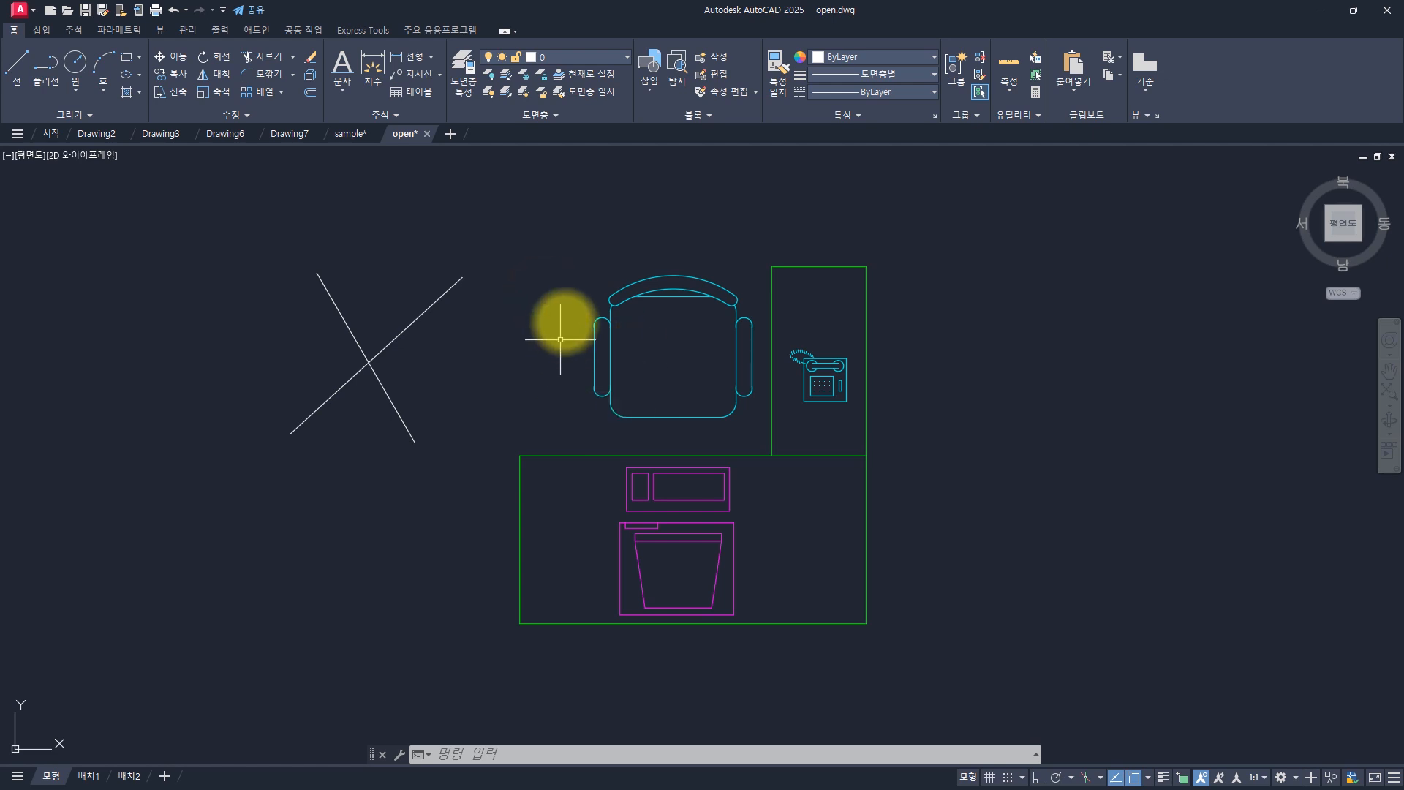
- Draw a clockwise lasso around the chair, phone and crossed diagonal lines, cycling it repeatedly through the 윈도우(W), 울타리(F) and 걸치기(C) modes
key(Escape)
key(Escape)
key(Escape)
mouse_move(555, 244)
mouse_down()
mouse_move(850, 379)
mouse_move(652, 571)
mouse_move(331, 439)
mouse_move(335, 304)
mouse_move(411, 250)
mouse_up()
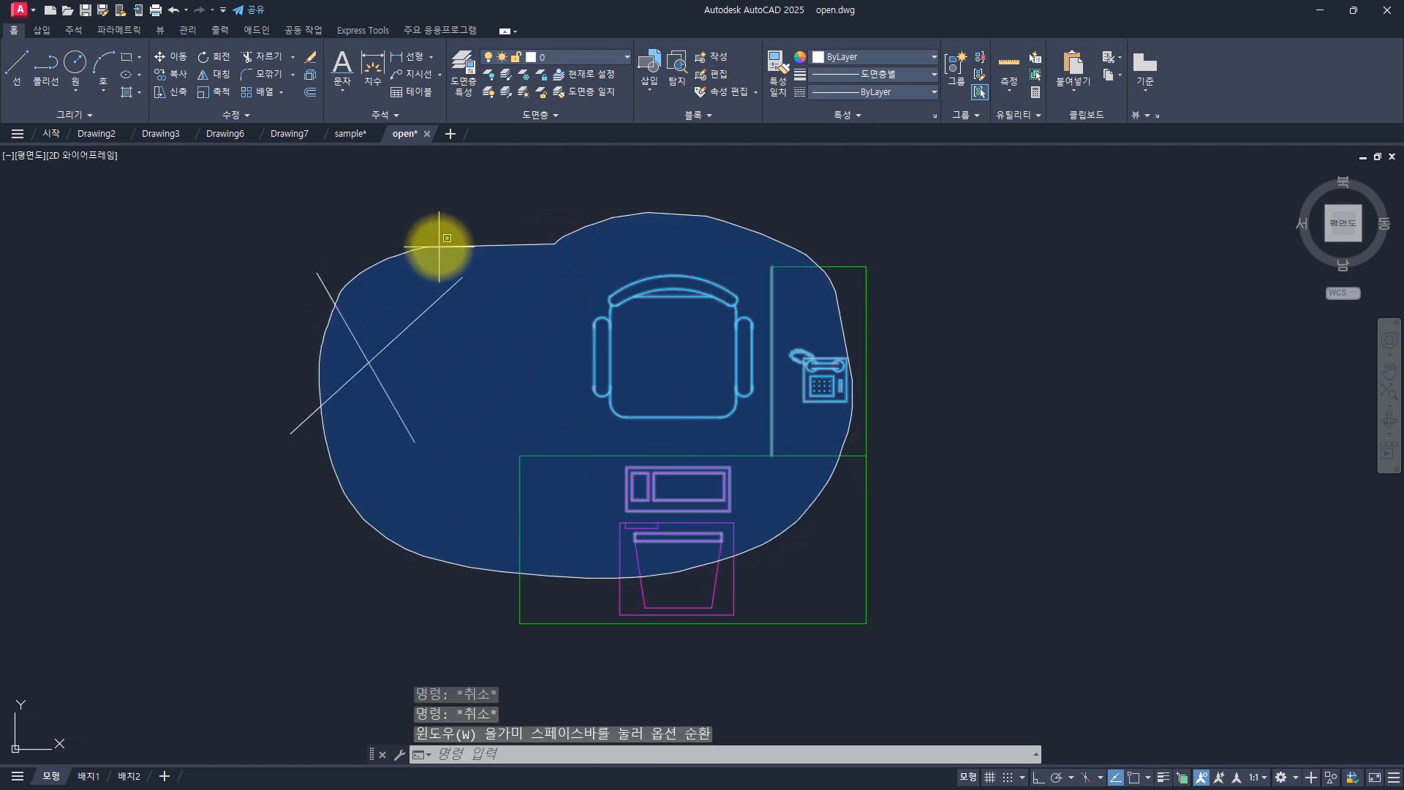
key(space)
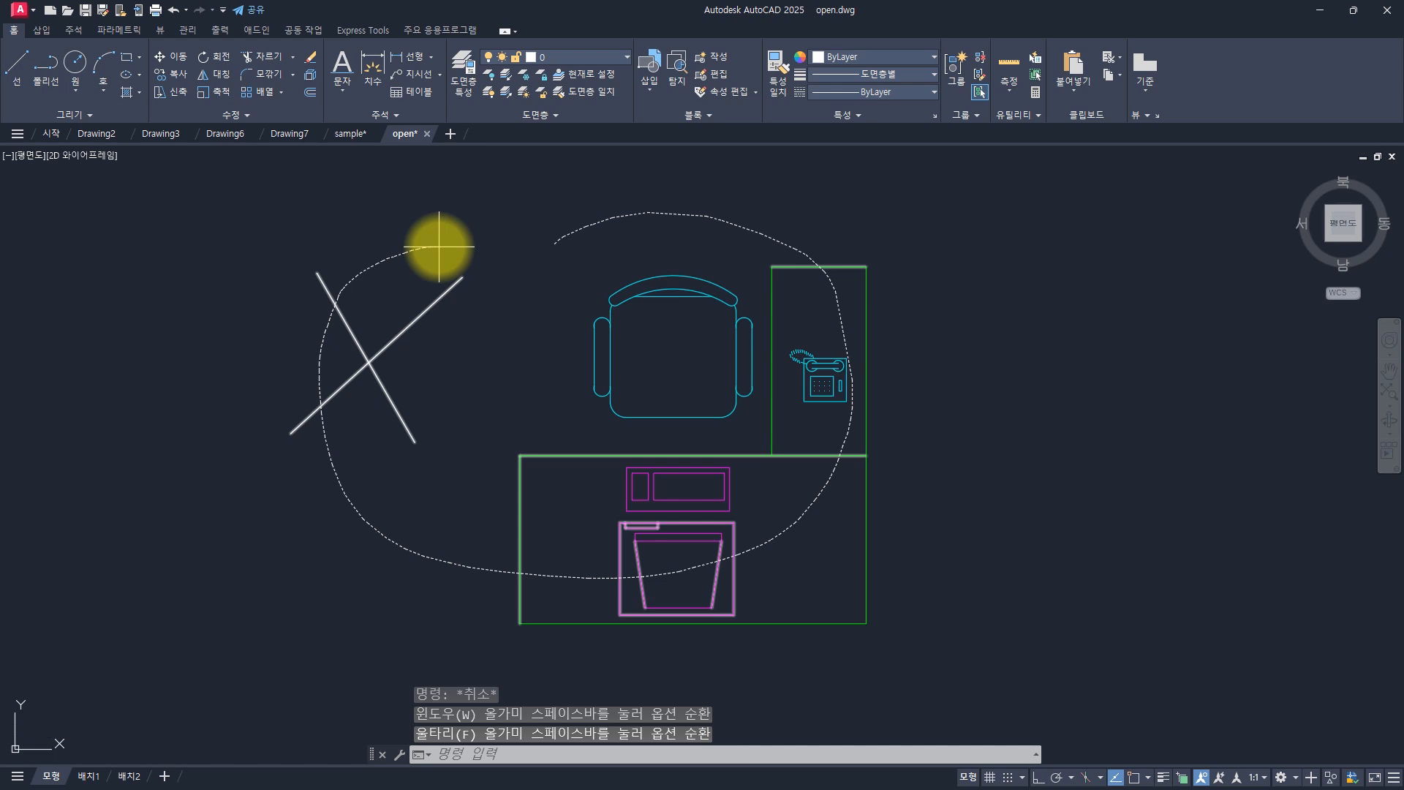
key(space)
key(space)
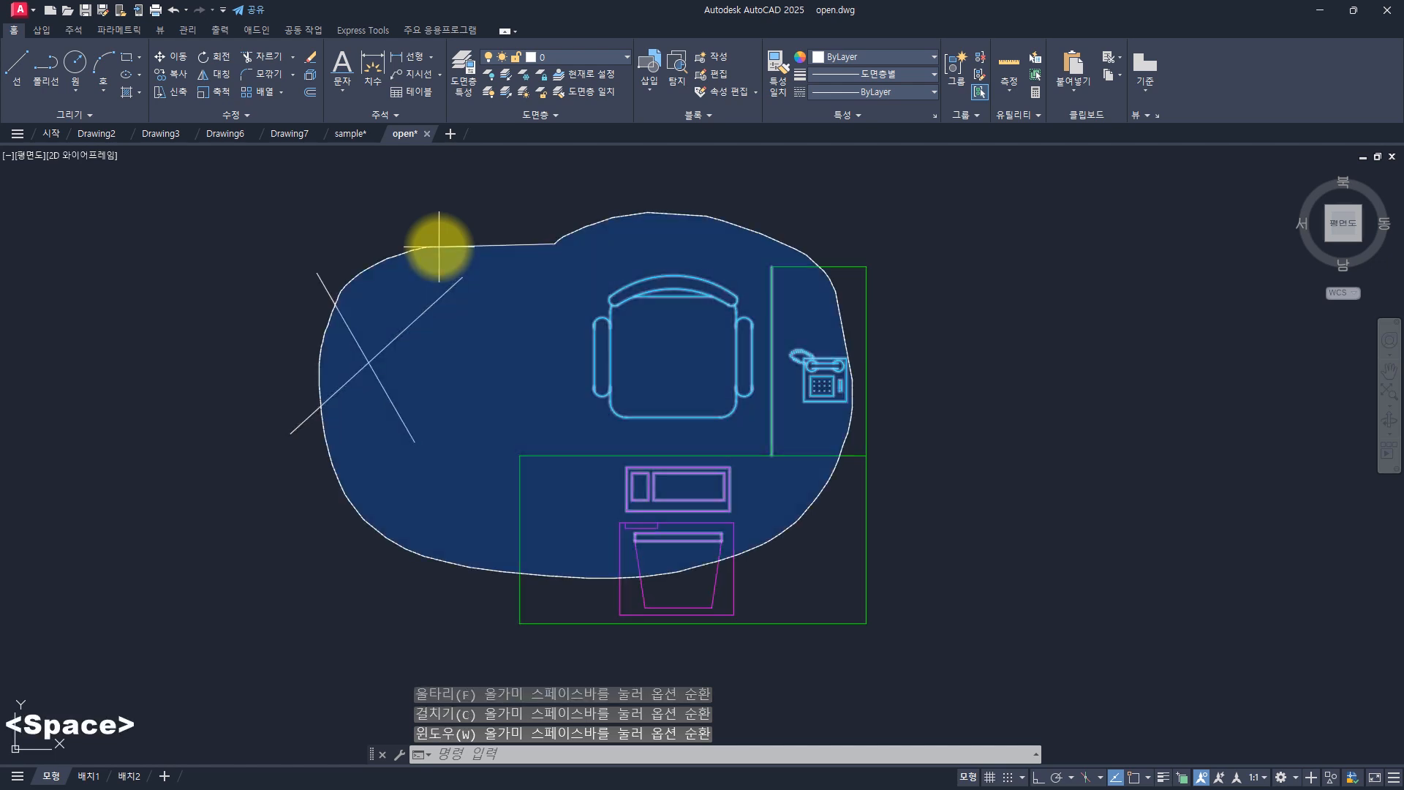
key(space)
key(space)
key(space)
key(space)
key(space)
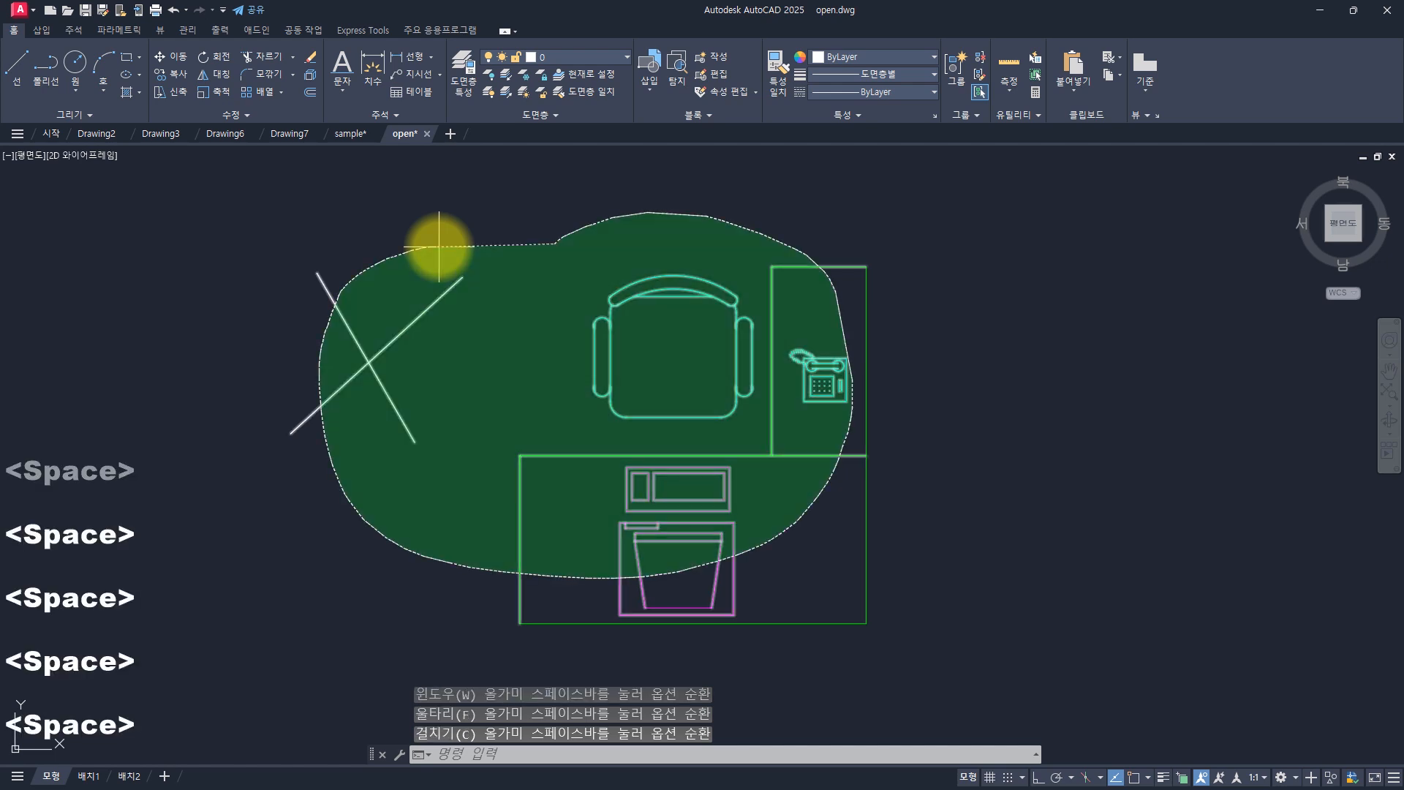
- Complete the lasso in 걸치기(C) mode to select every object it touches or encloses, and clear the selection
drag(439, 246, 439, 247)
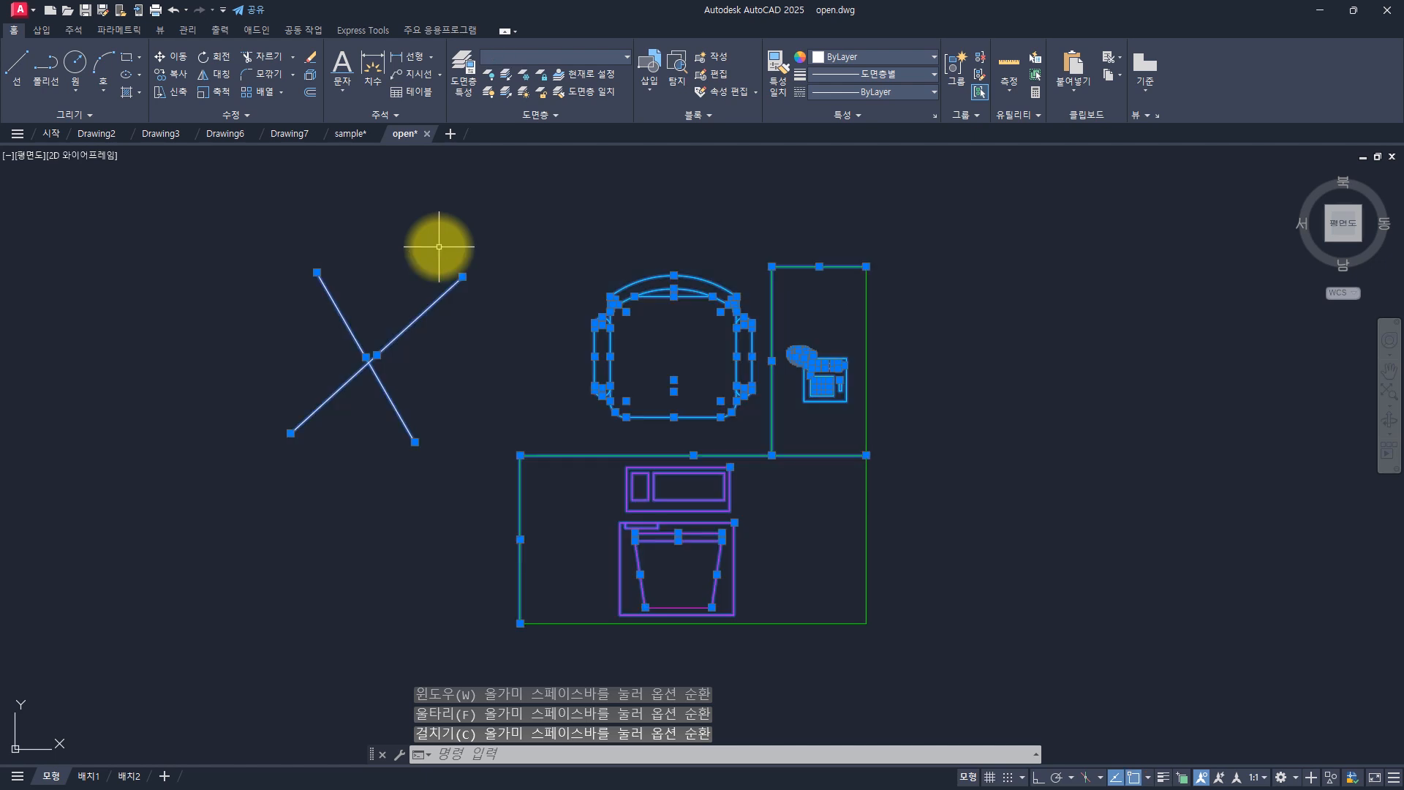
key(Escape)
key(Escape)
key(Escape)
key(Escape)
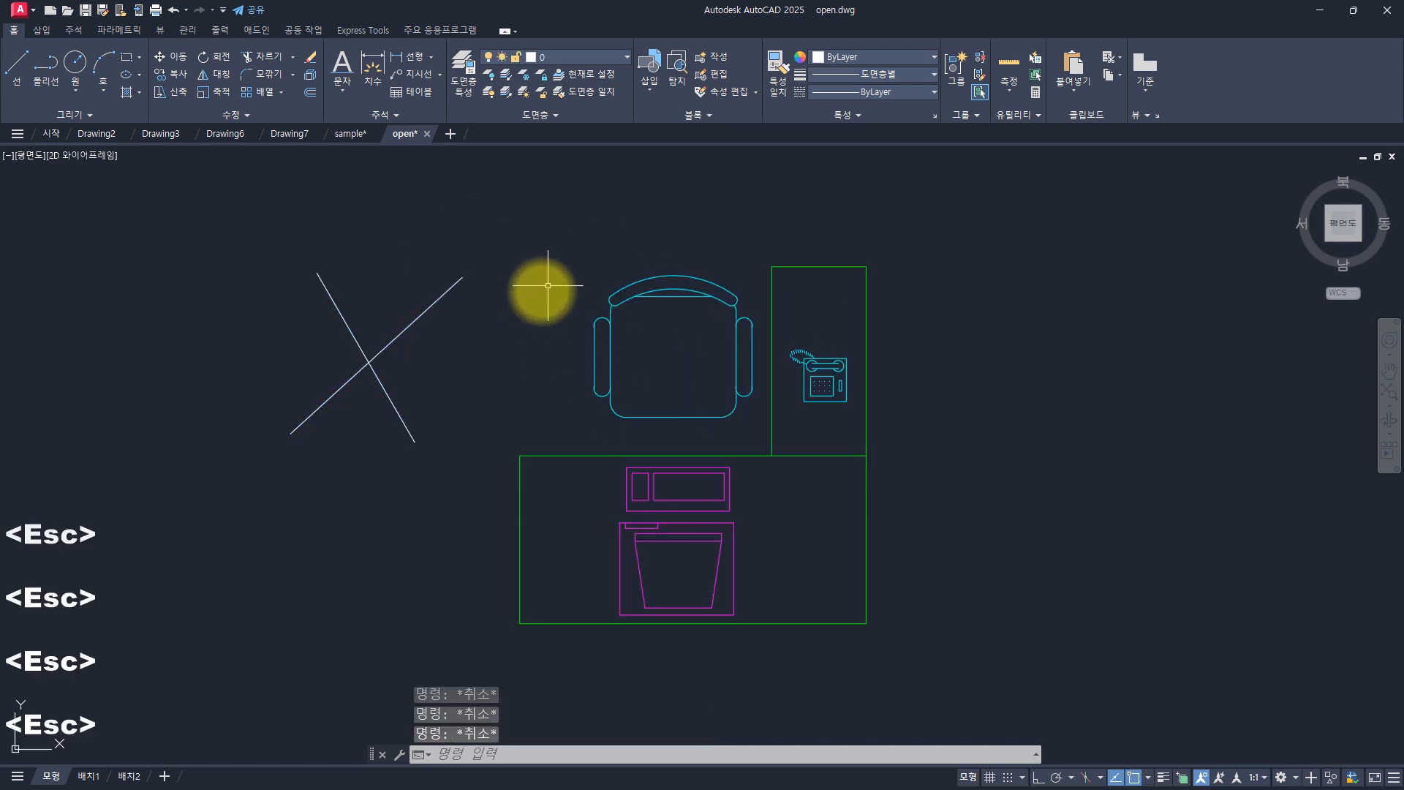
- Try a window lasso over the chair's upper part, select its backrest parts with a two-corner enclosing window, and clear the selection
mouse_move(511, 197)
mouse_down()
mouse_move(580, 323)
mouse_move(727, 476)
mouse_move(693, 337)
mouse_up()
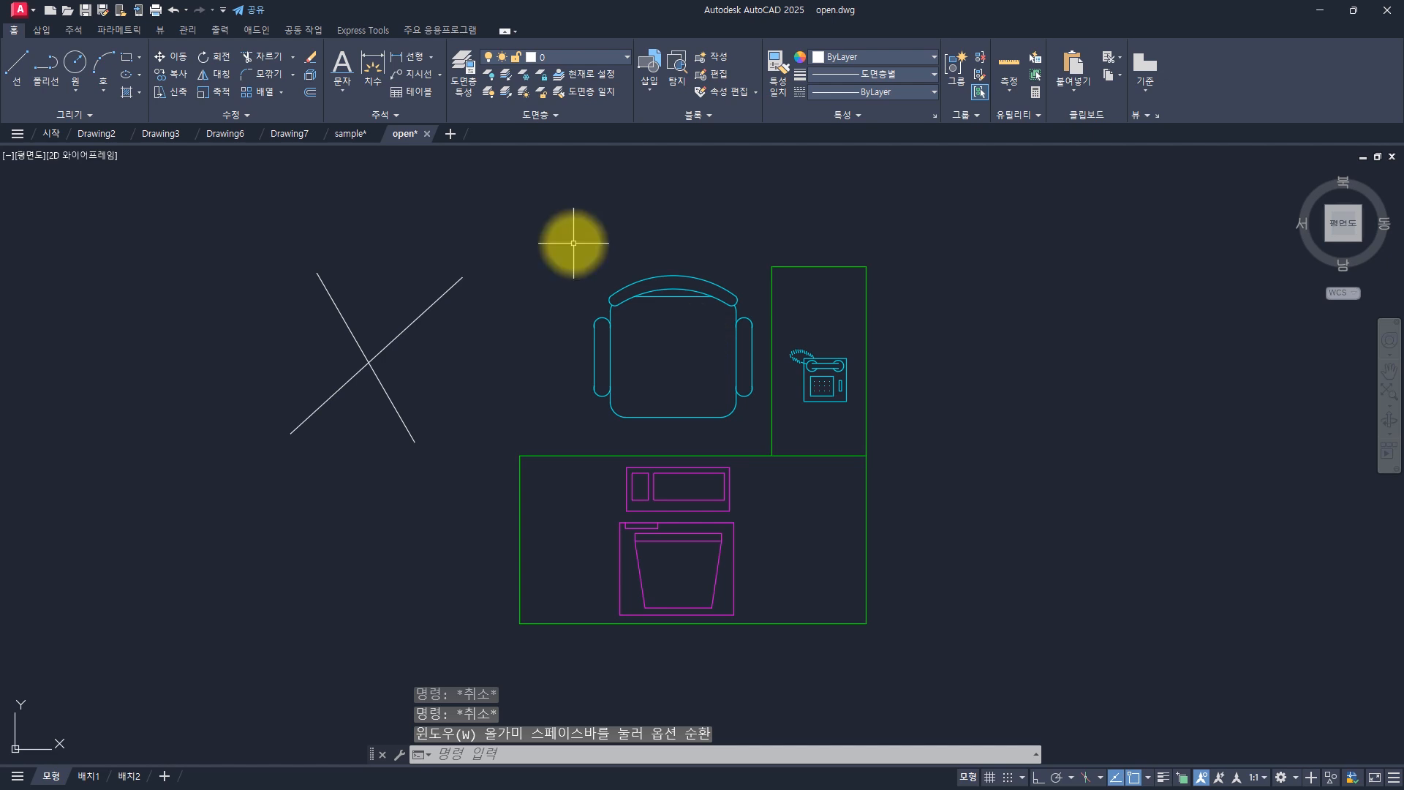
click(554, 207)
click(740, 379)
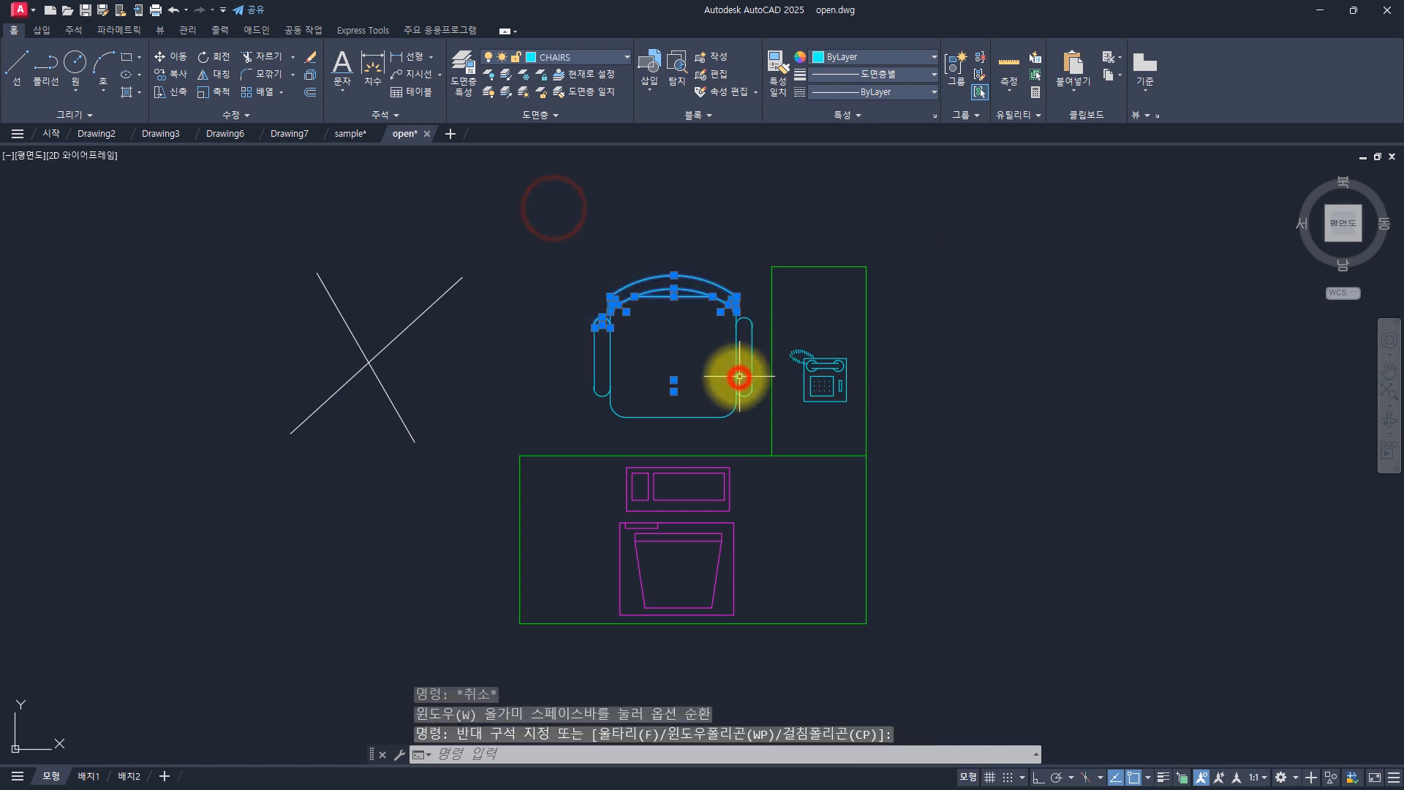
key(Escape)
key(Escape)
key(Escape)
key(Escape)
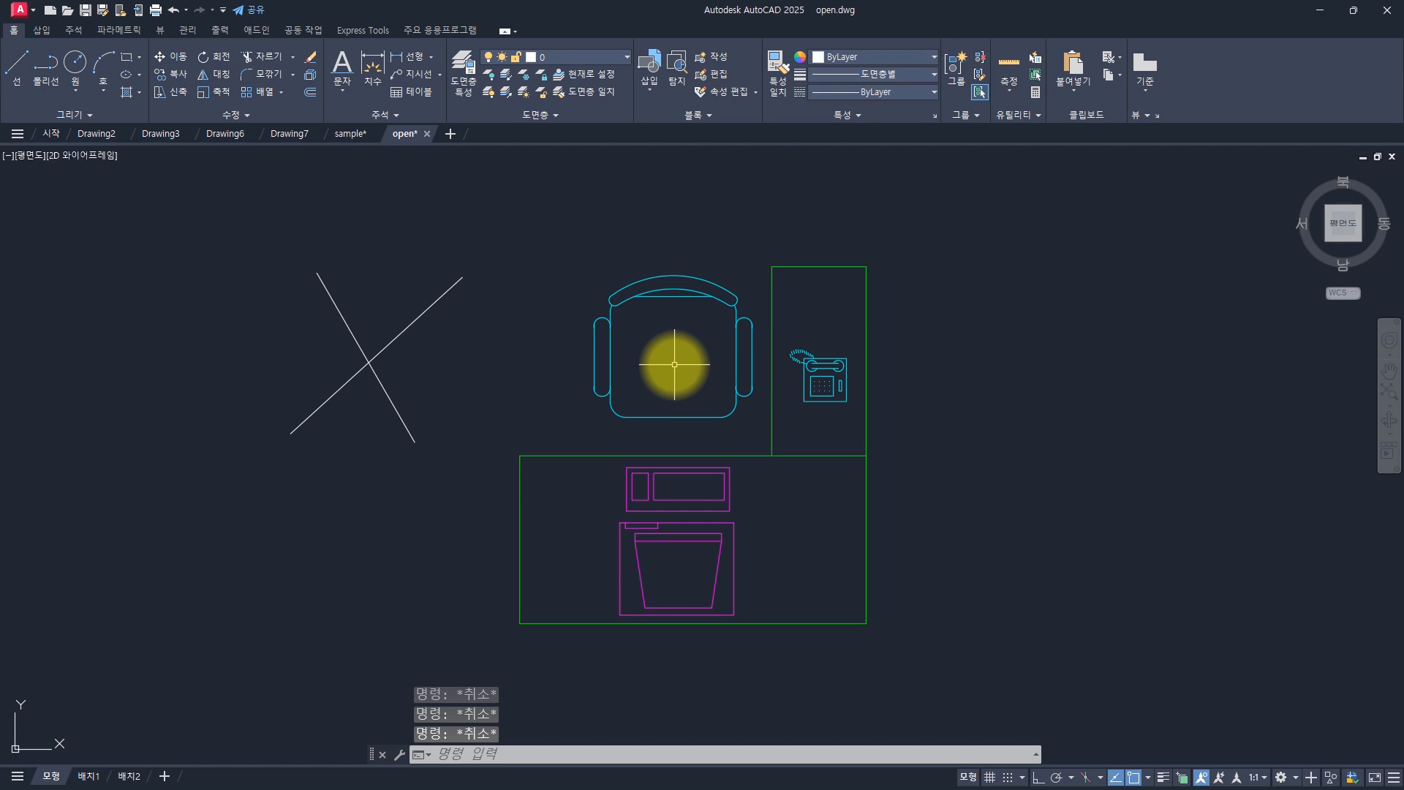
key(Escape)
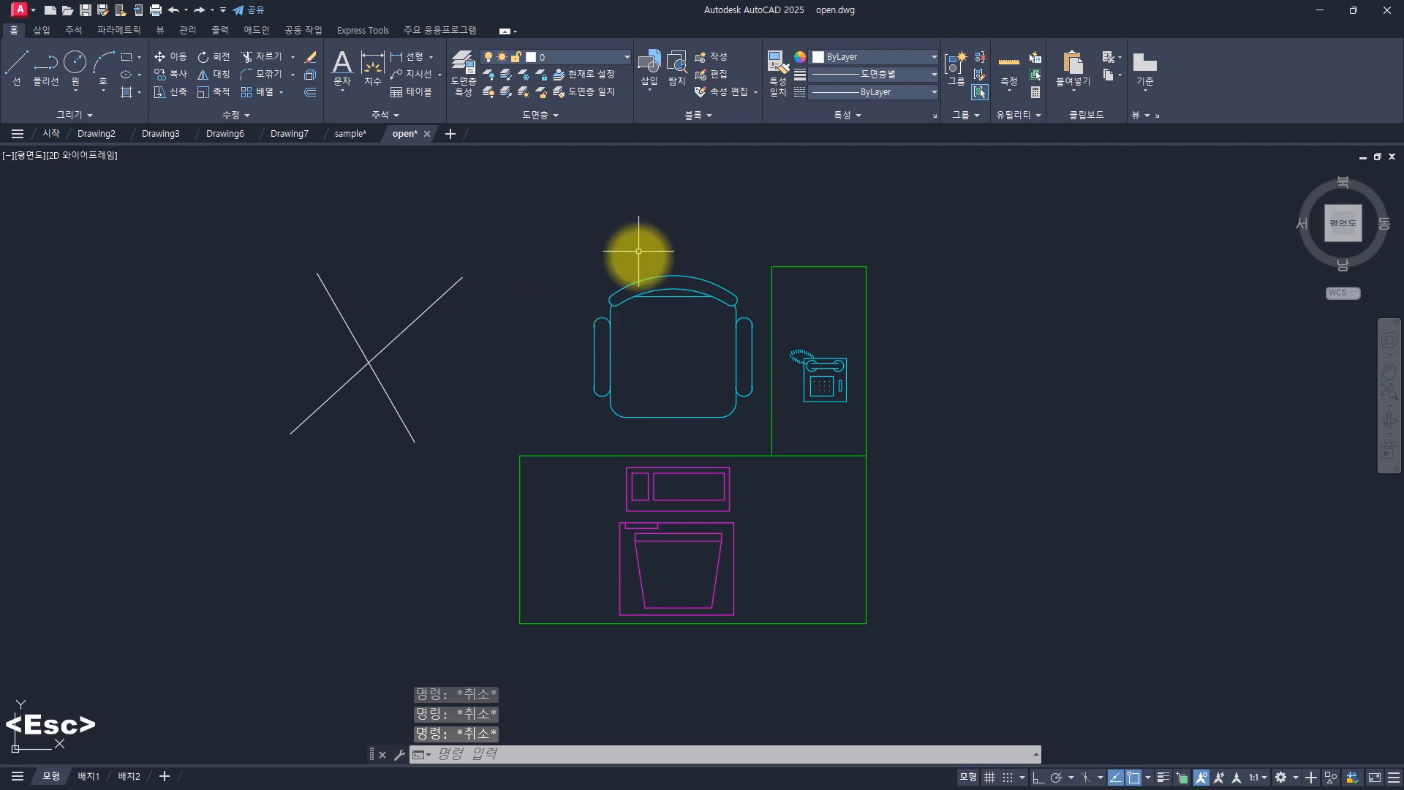
- Select the chair's outer backrest arc and move it above the crossed diagonal lines
click(638, 282)
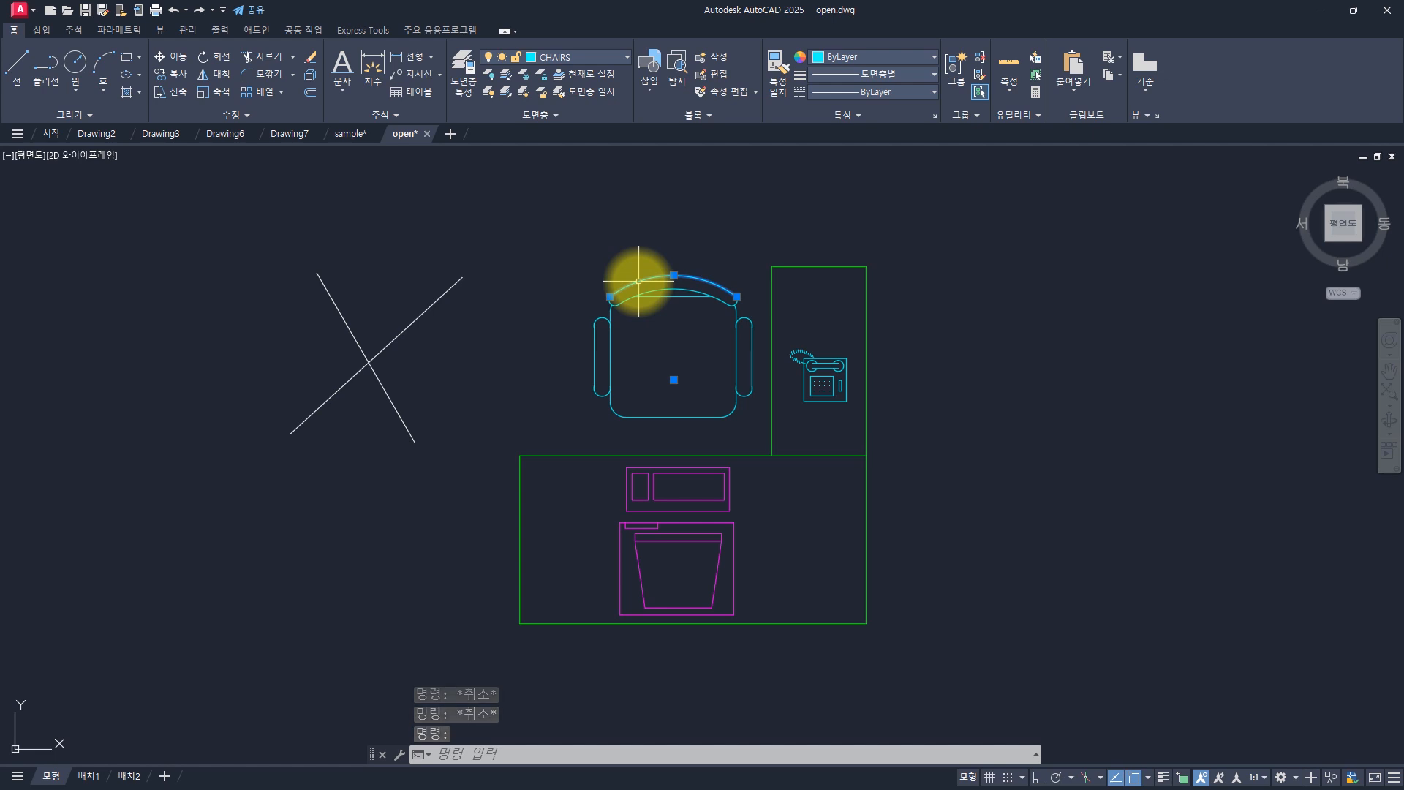
drag(638, 280, 528, 342)
drag(402, 231, 399, 228)
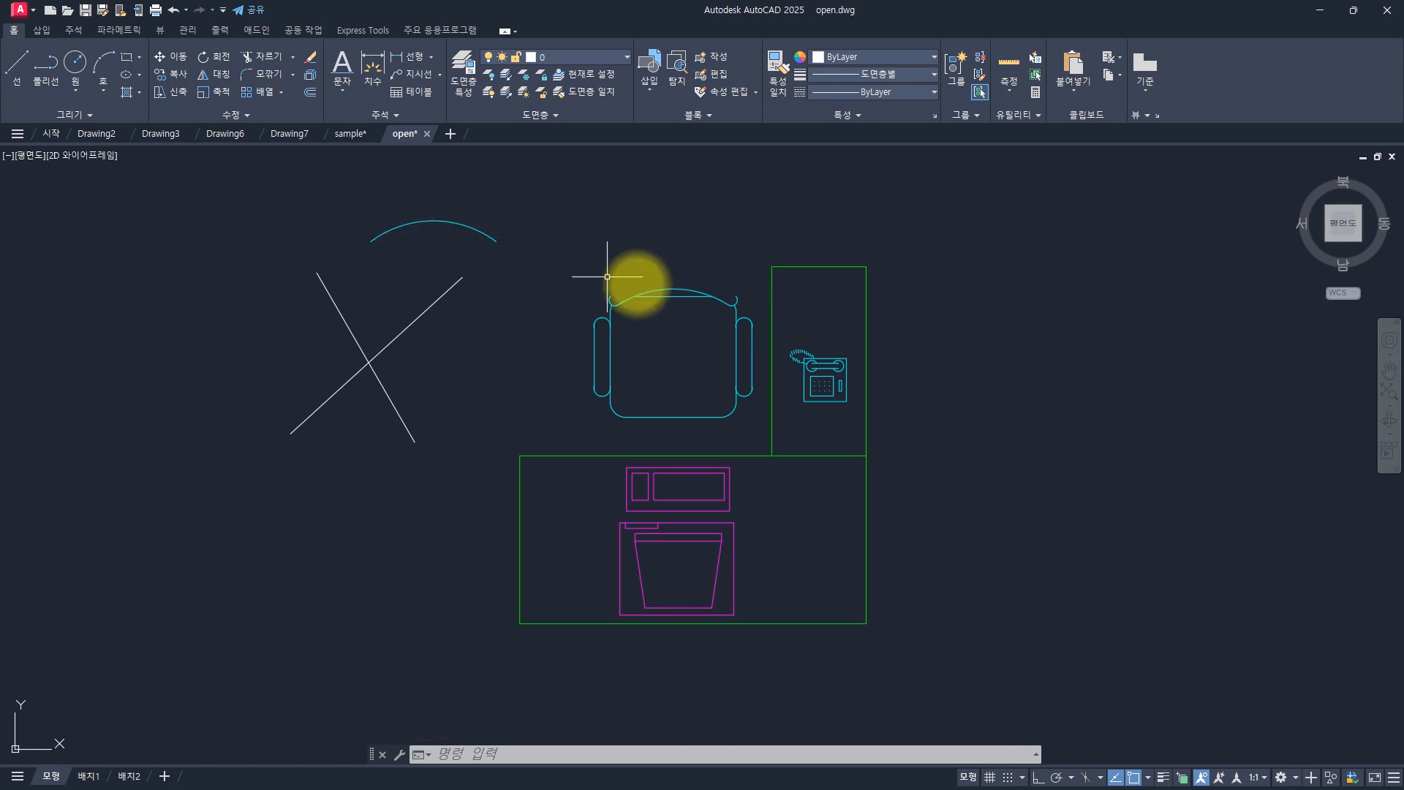
- Move the backrest's straight line onto the crossed diagonals and its inner arc to the area between the diagonals and the desk
click(665, 297)
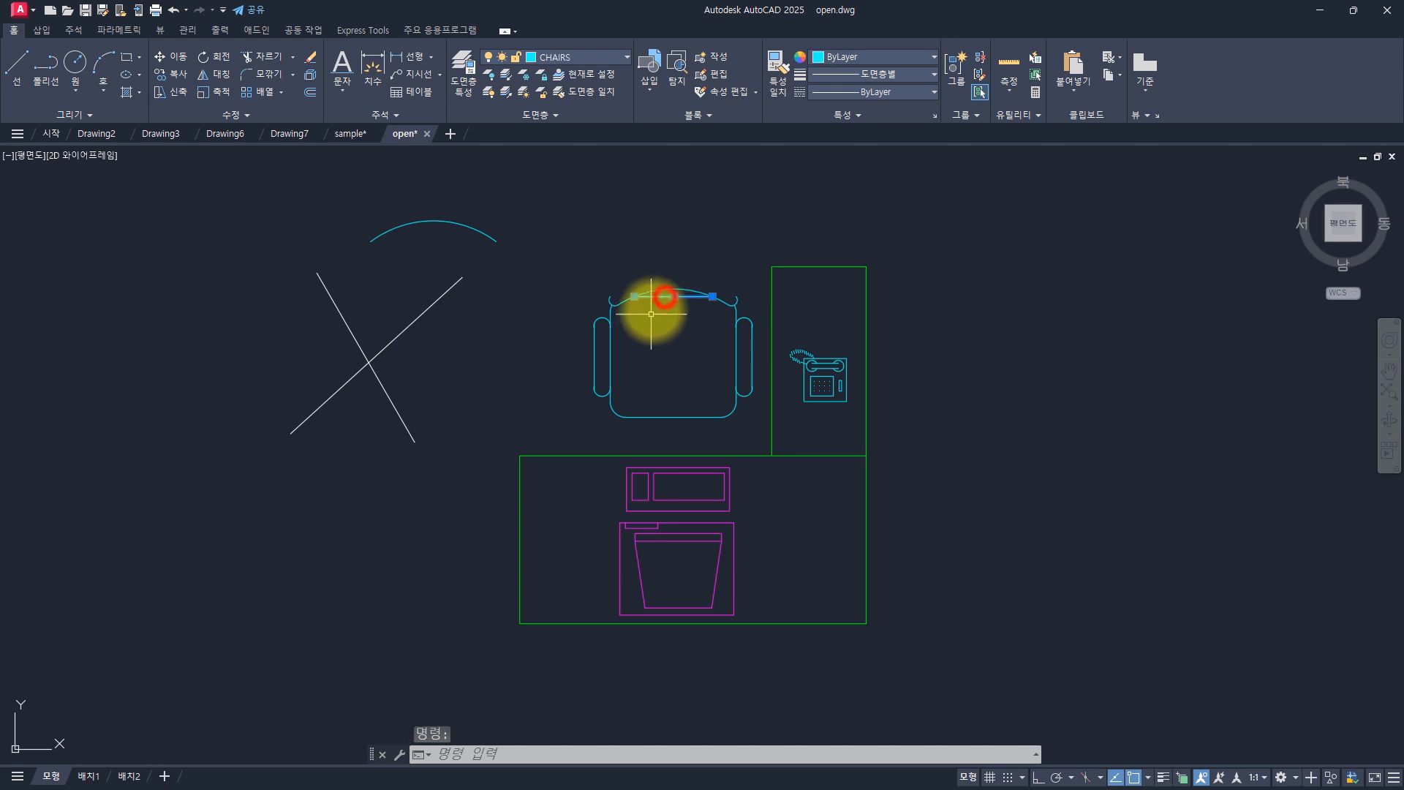
drag(658, 297, 366, 322)
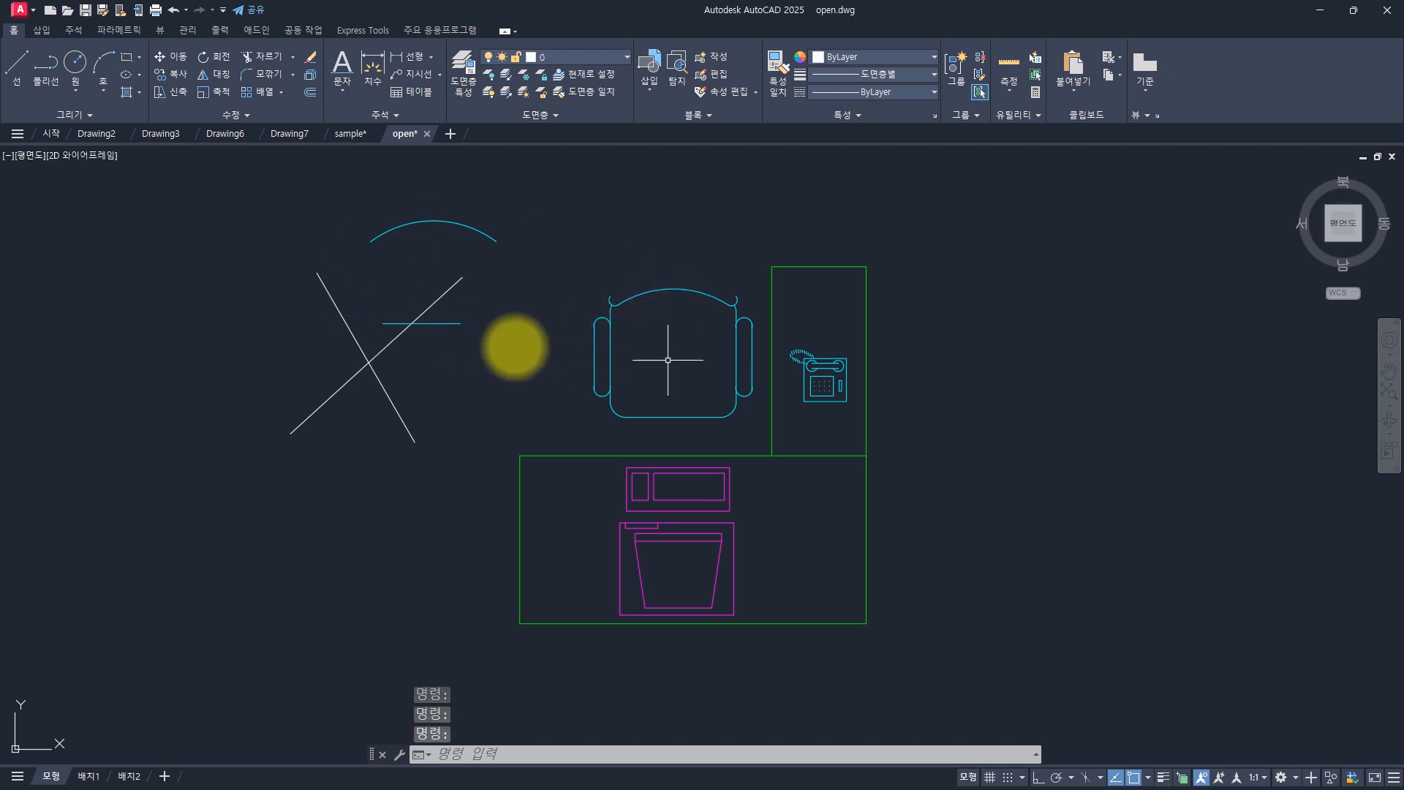
drag(809, 241, 512, 479)
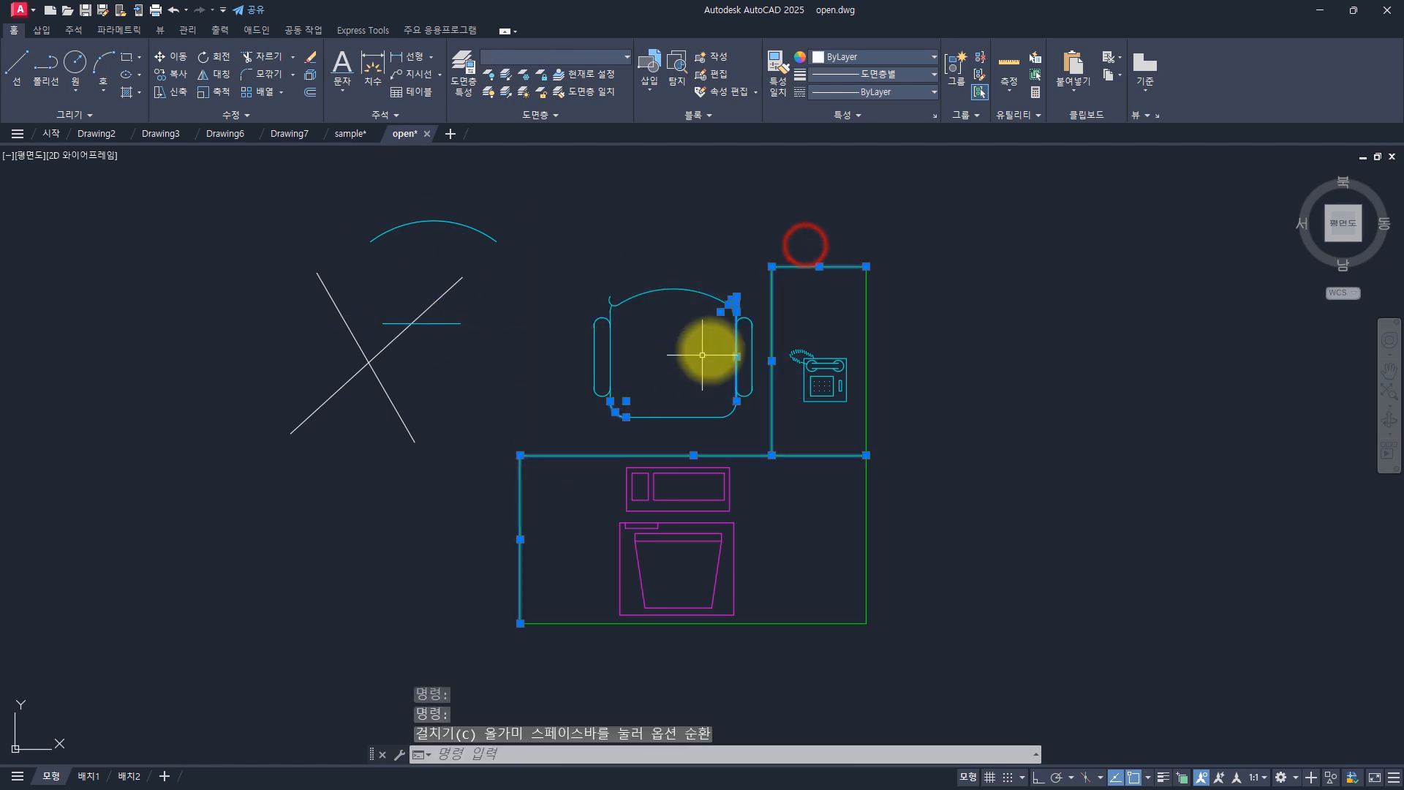
key(Escape)
click(688, 291)
drag(681, 297, 476, 416)
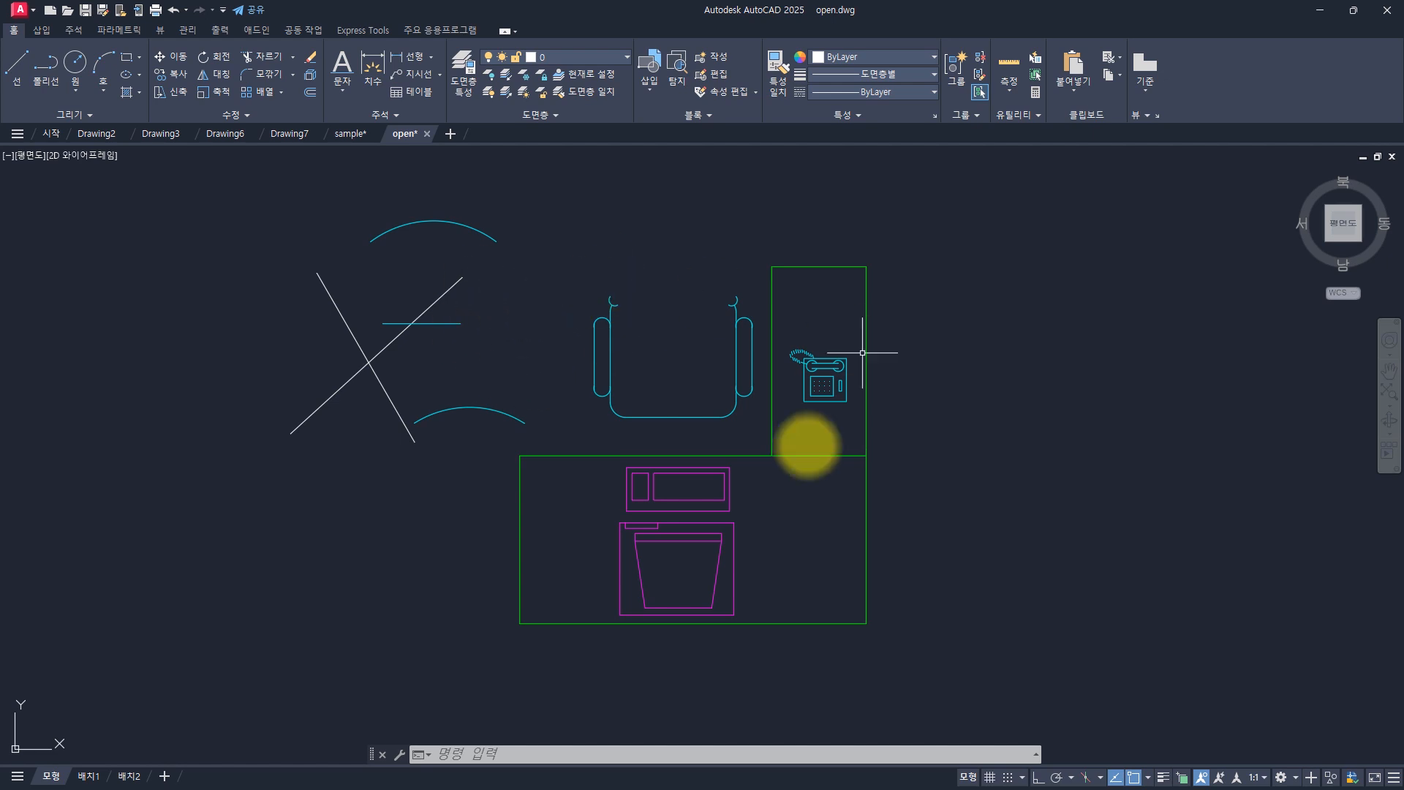
- Undo the three moves of the chair's backrest pieces and clear any active selection
key(ctrl+z)
key(ctrl+z)
key(ctrl+z)
key(Escape)
key(Escape)
key(Escape)
key(Escape)
key(Escape)
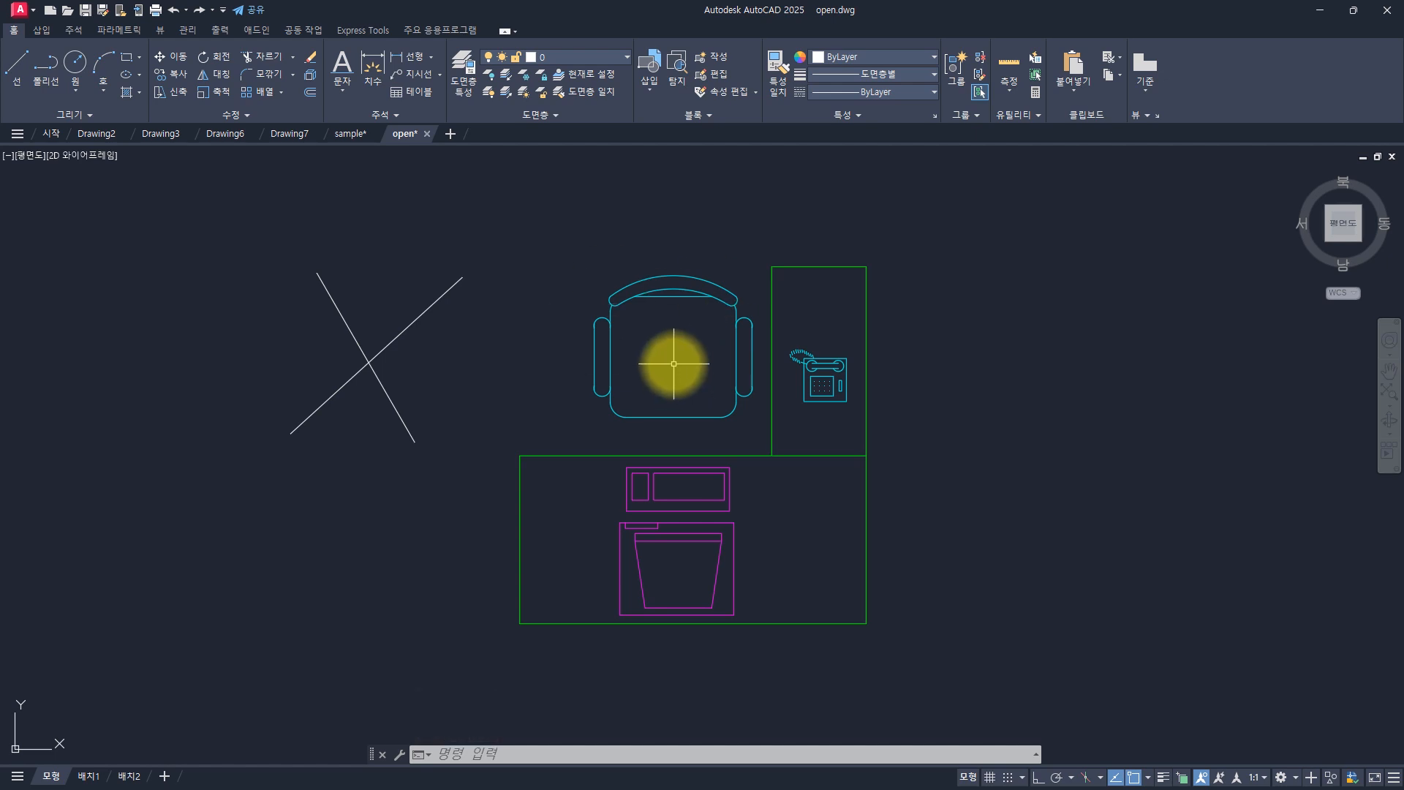
key(Escape)
key(Escape)
key(Escape)
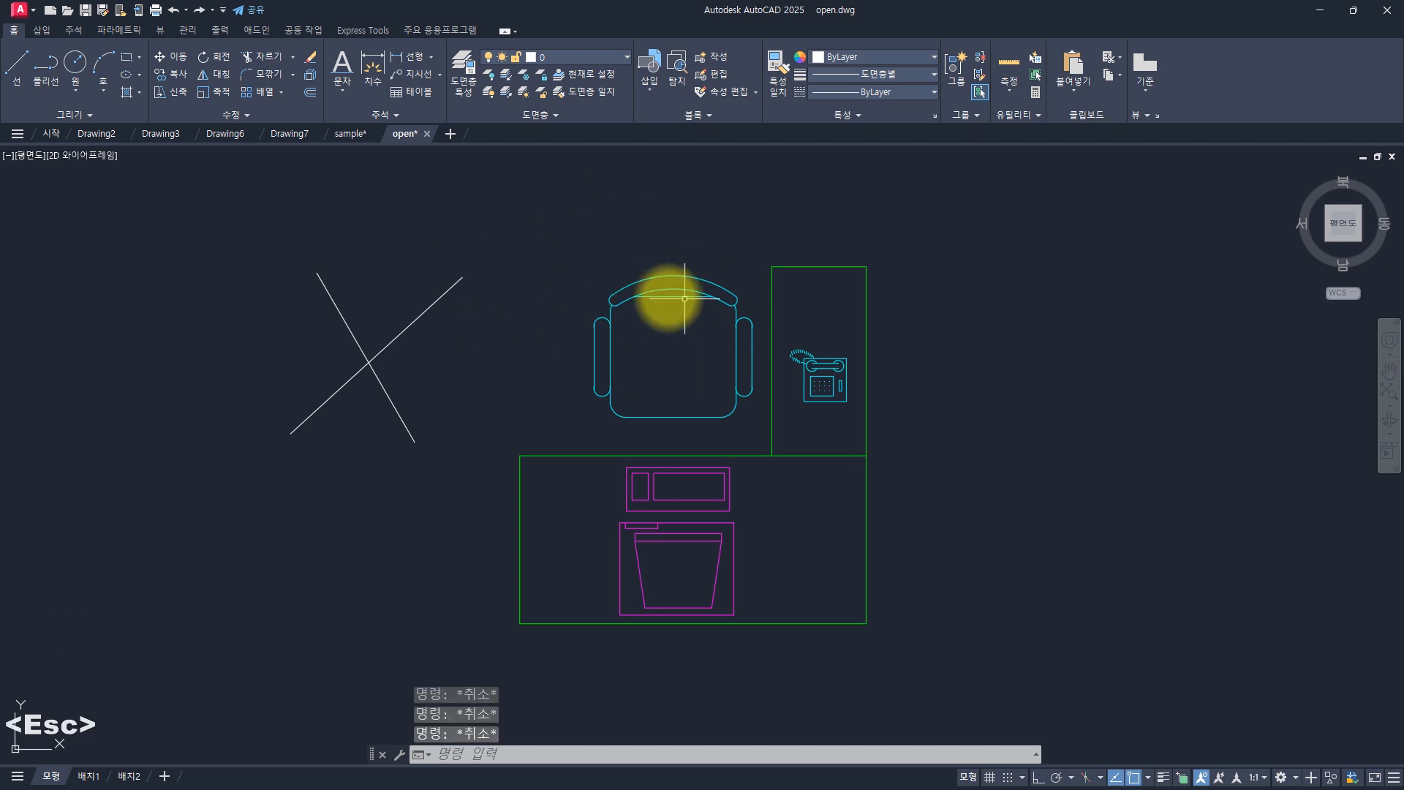
- Move the chair's outer backrest arc to the left beside the chair, and undo the move
click(669, 276)
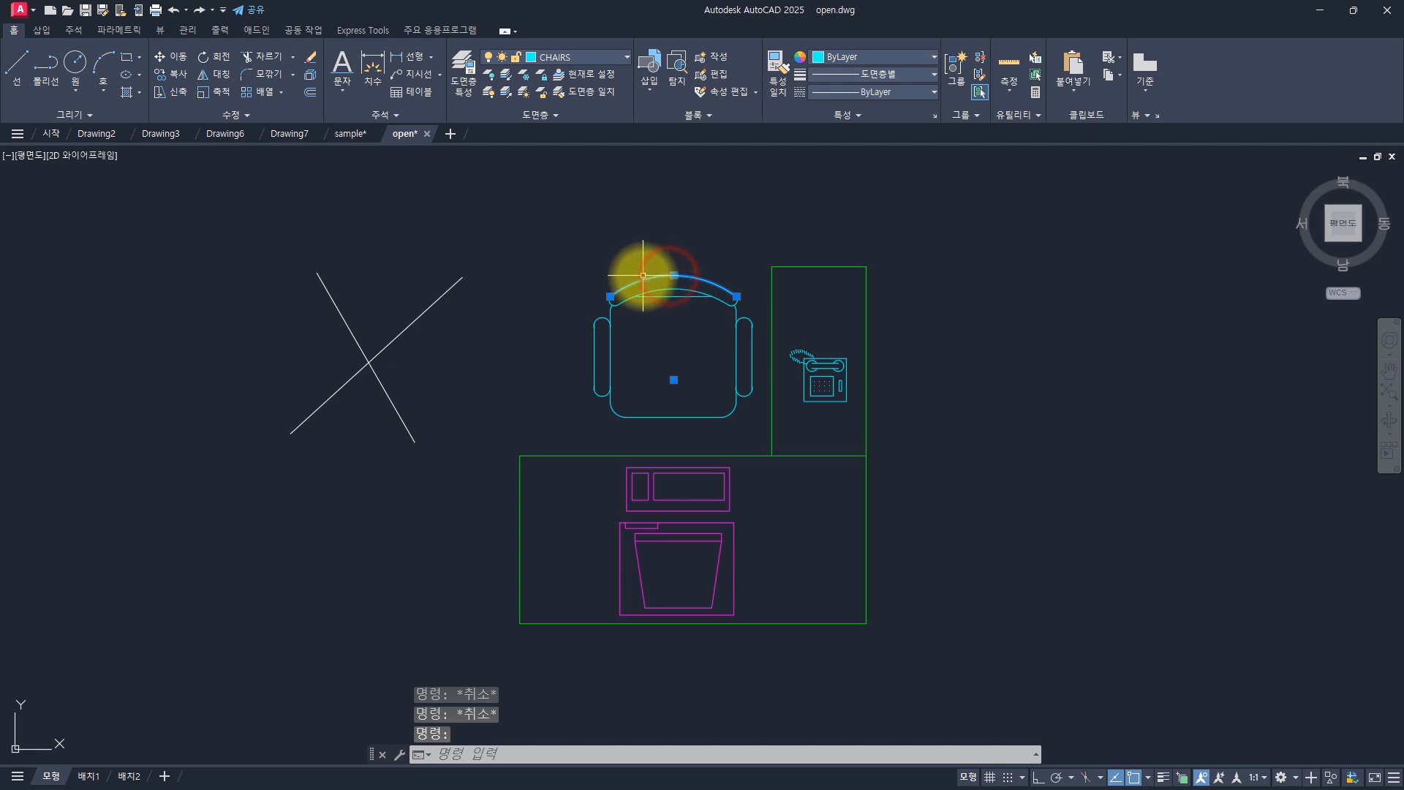
shift+click(645, 279)
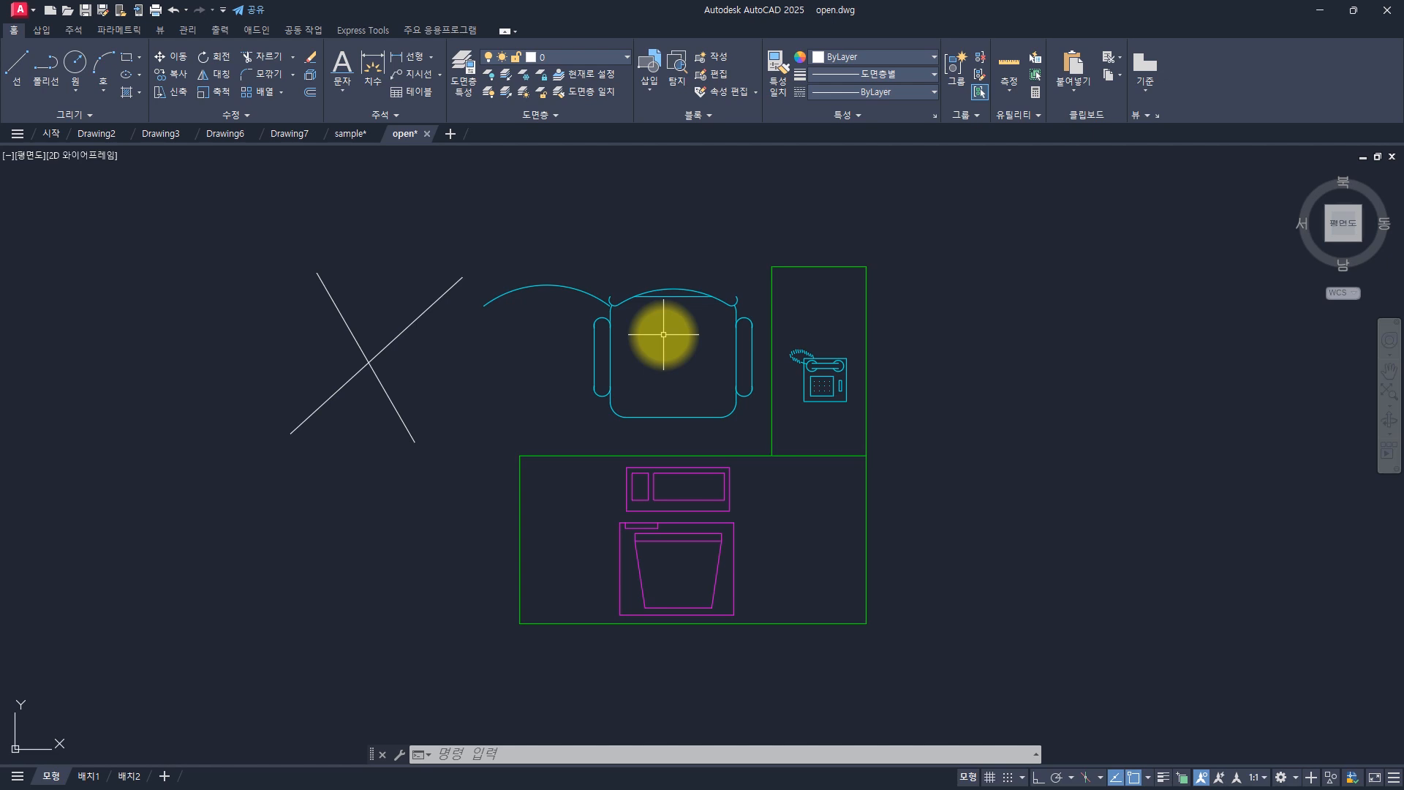
key(ctrl+z)
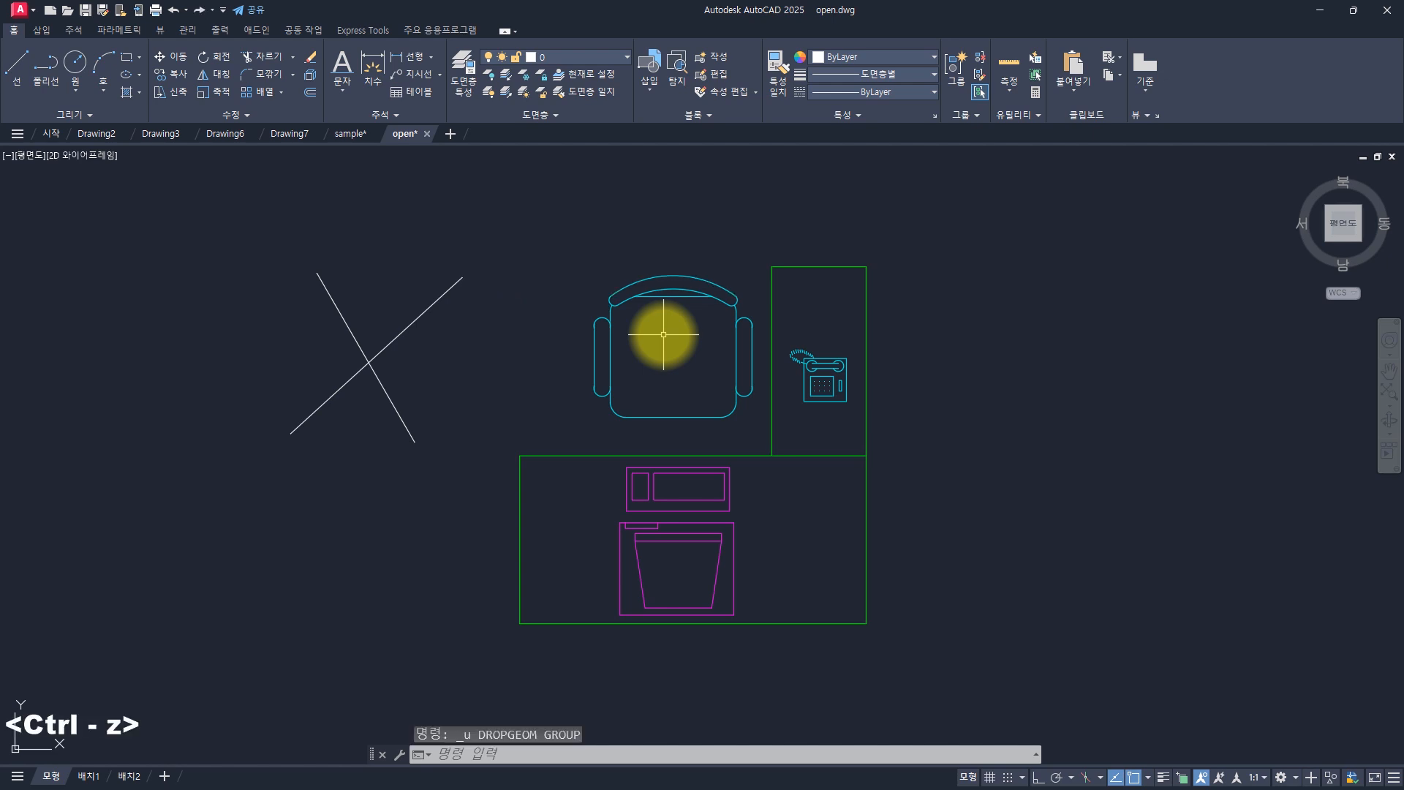
key(Escape)
key(Escape)
key(Escape)
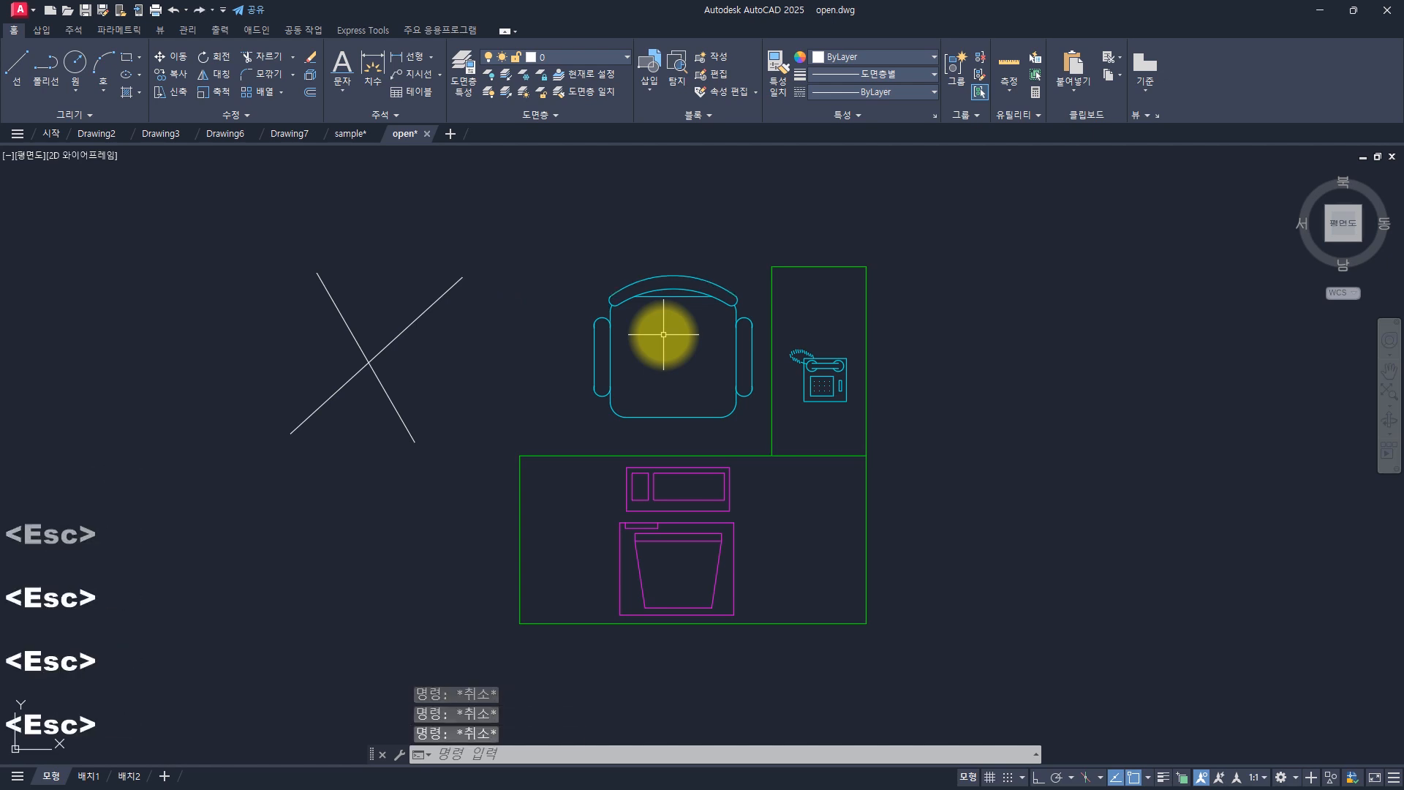
- Shift the chair's outer backrest arc slightly to the left so it overlaps the inner arc, and end the selection
click(632, 288)
drag(638, 282, 597, 285)
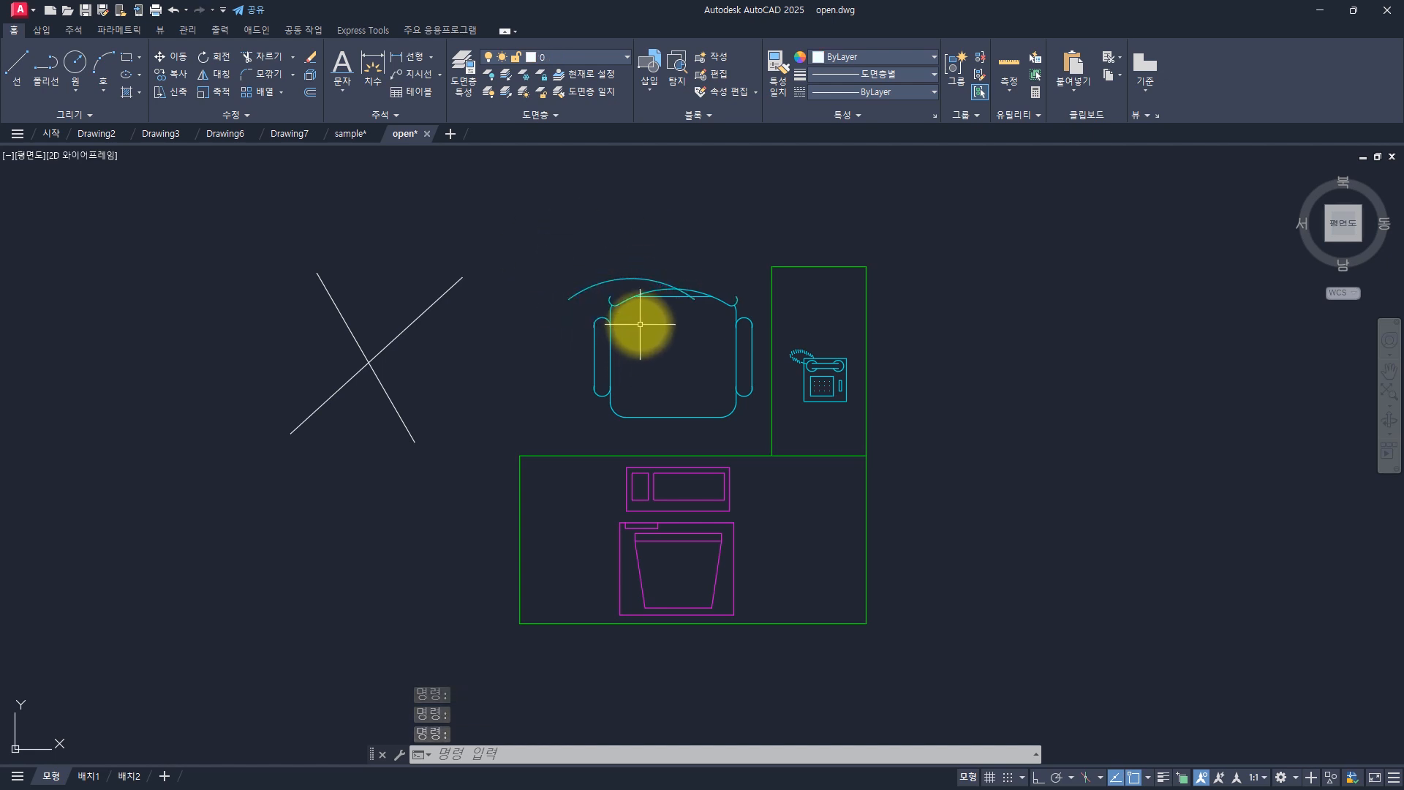
key(Escape)
key(Escape)
key(Escape)
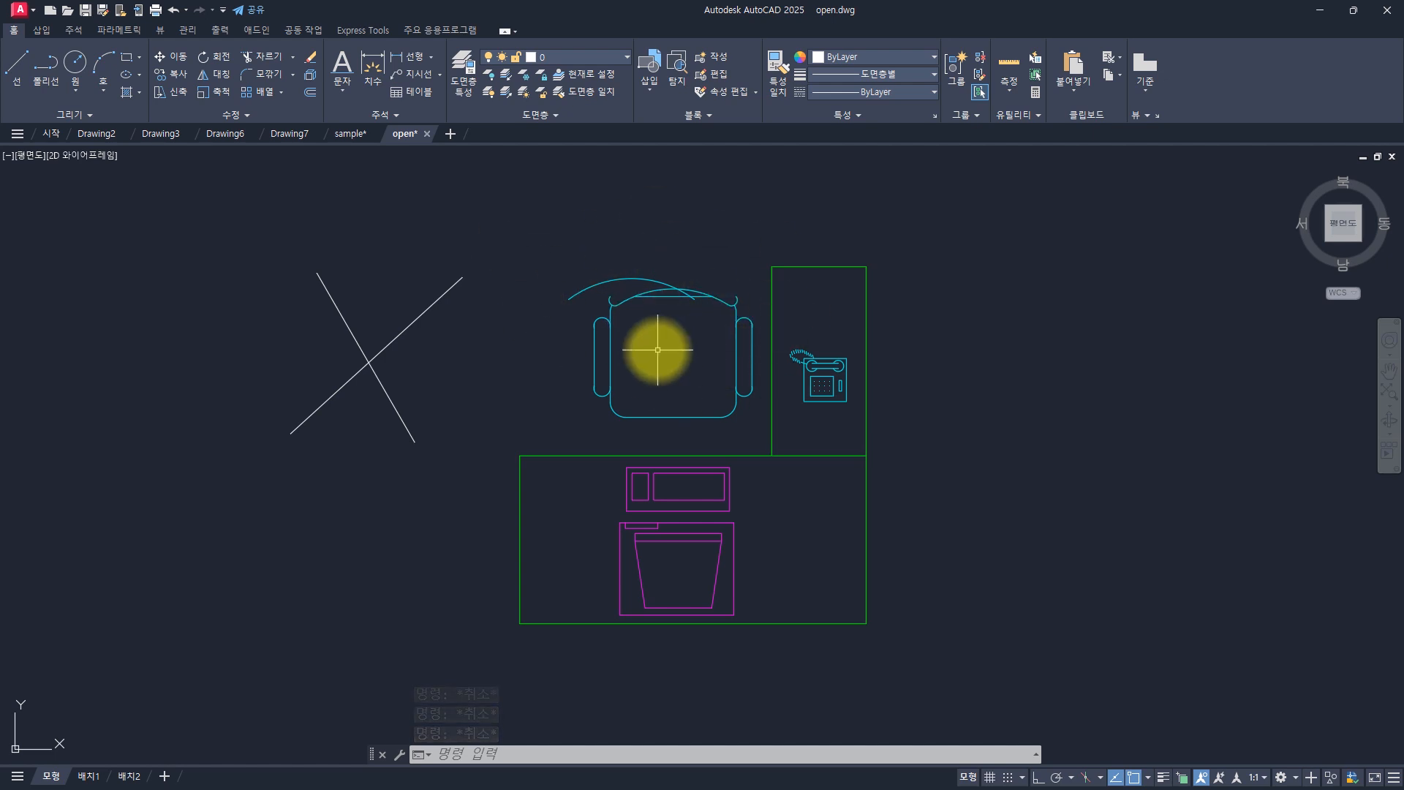
- Move the whole drawing right using a crossing-window selection, and move it back left past its original place after selecting all objects
click(973, 195)
click(409, 658)
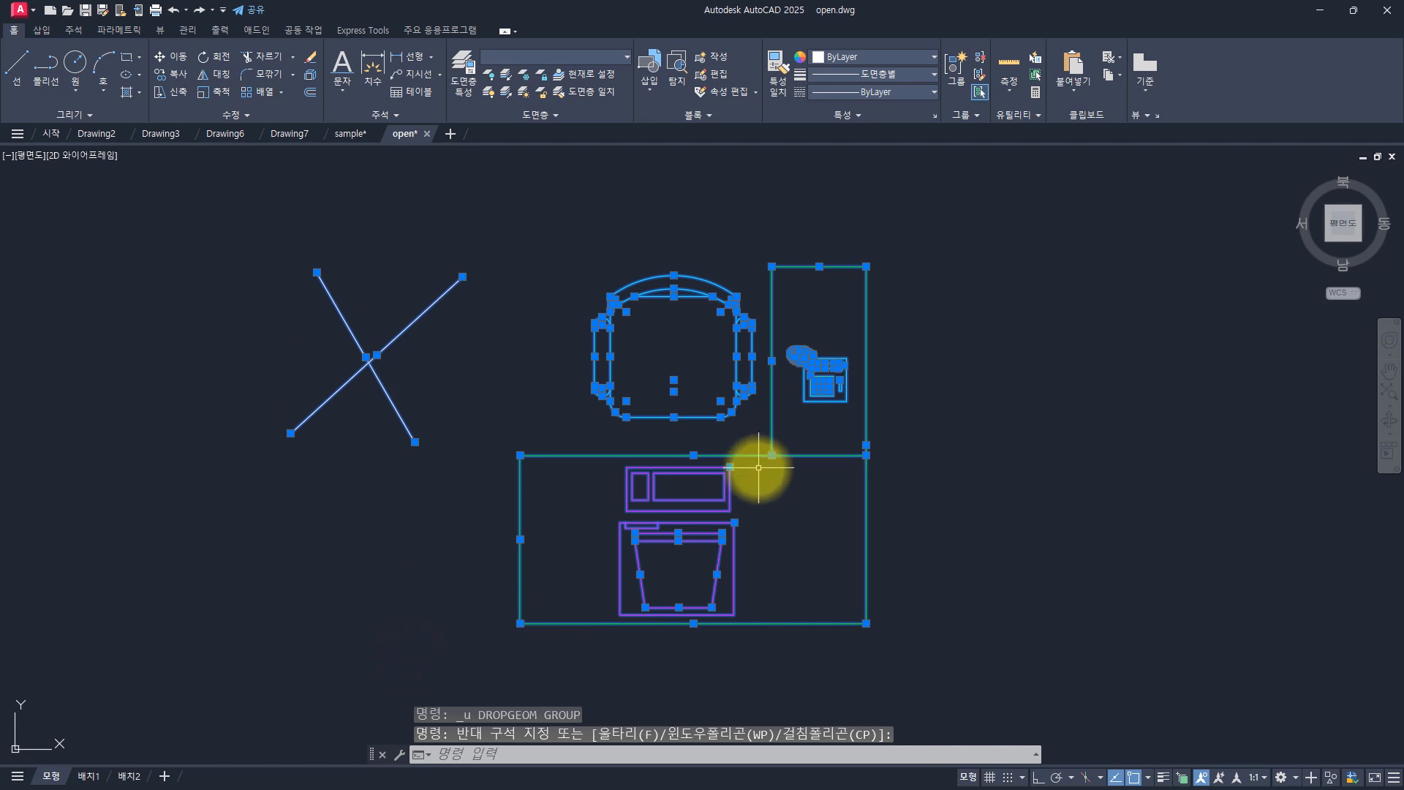
mouse_move(707, 417)
mouse_down()
mouse_move(714, 439)
mouse_move(975, 381)
mouse_up()
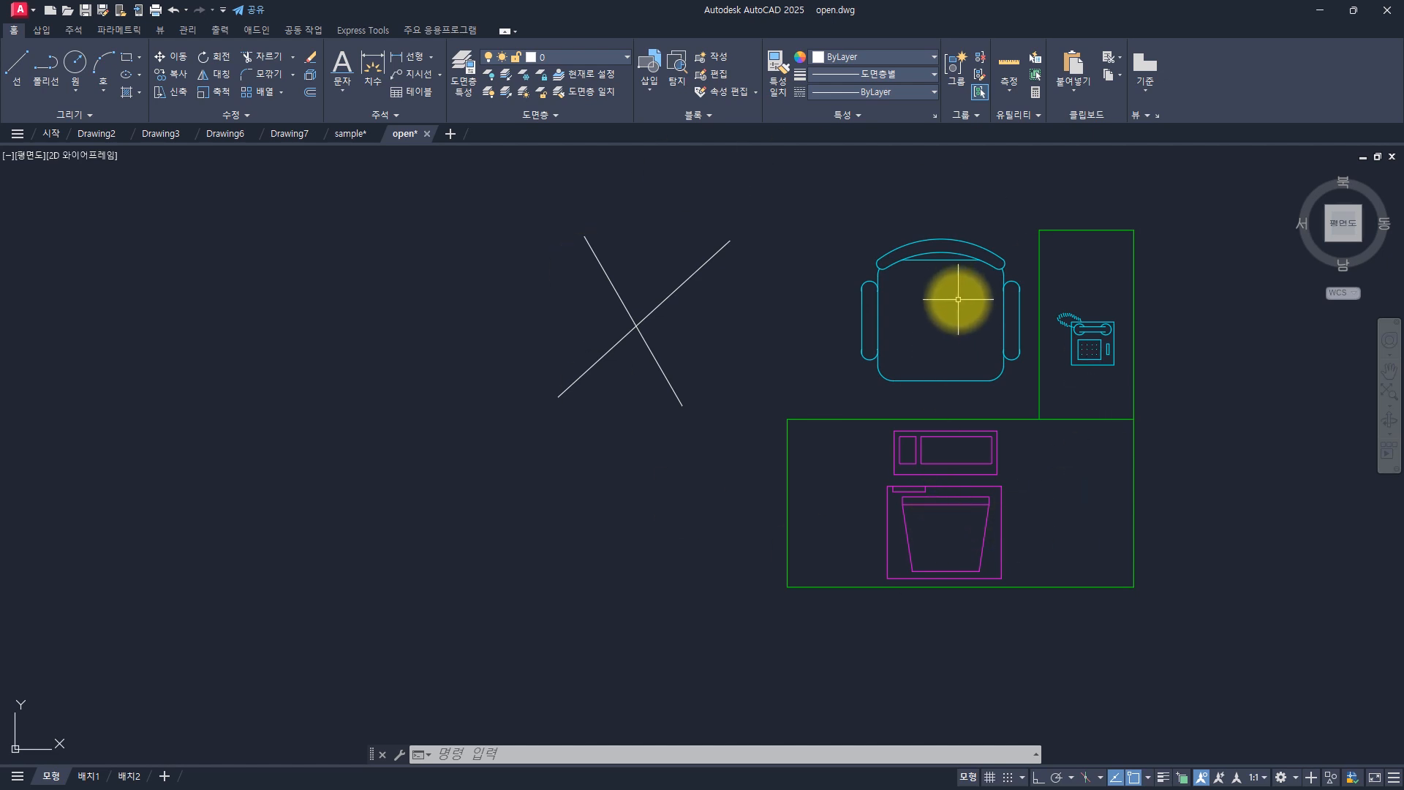
key(ctrl+a)
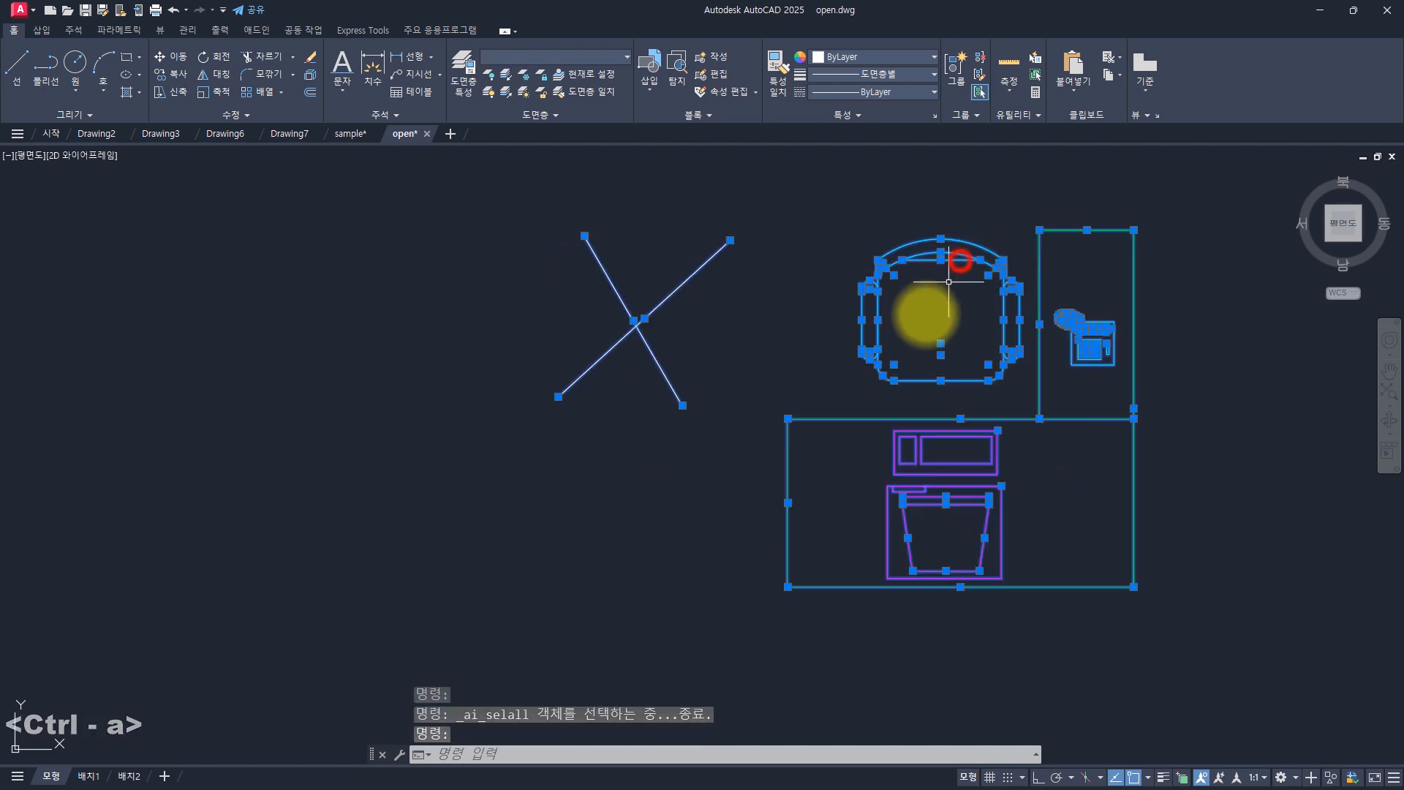
drag(949, 282, 503, 283)
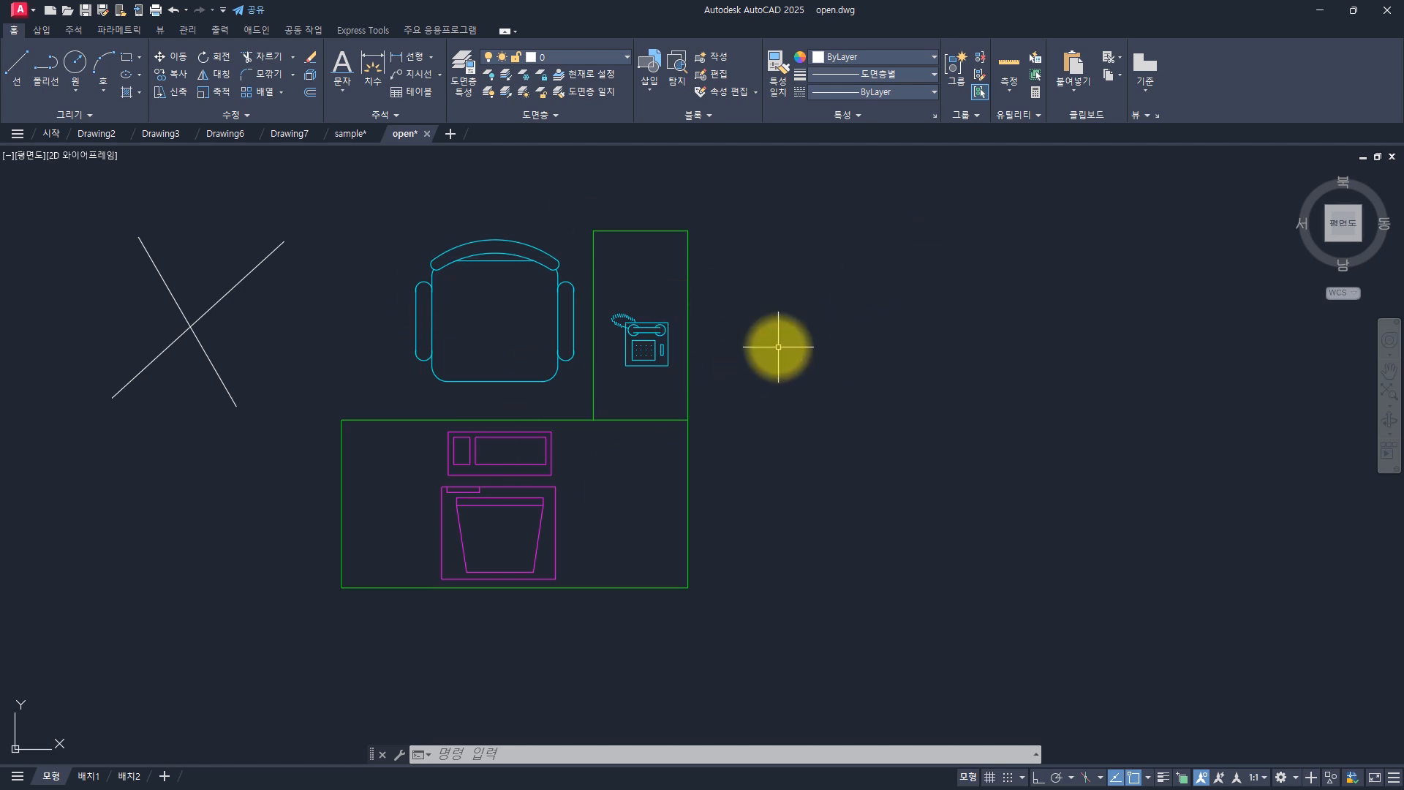
- Draw a two-corner window in the empty area beside the desk and a lasso starting above the chair, and cancel any selection
click(768, 251)
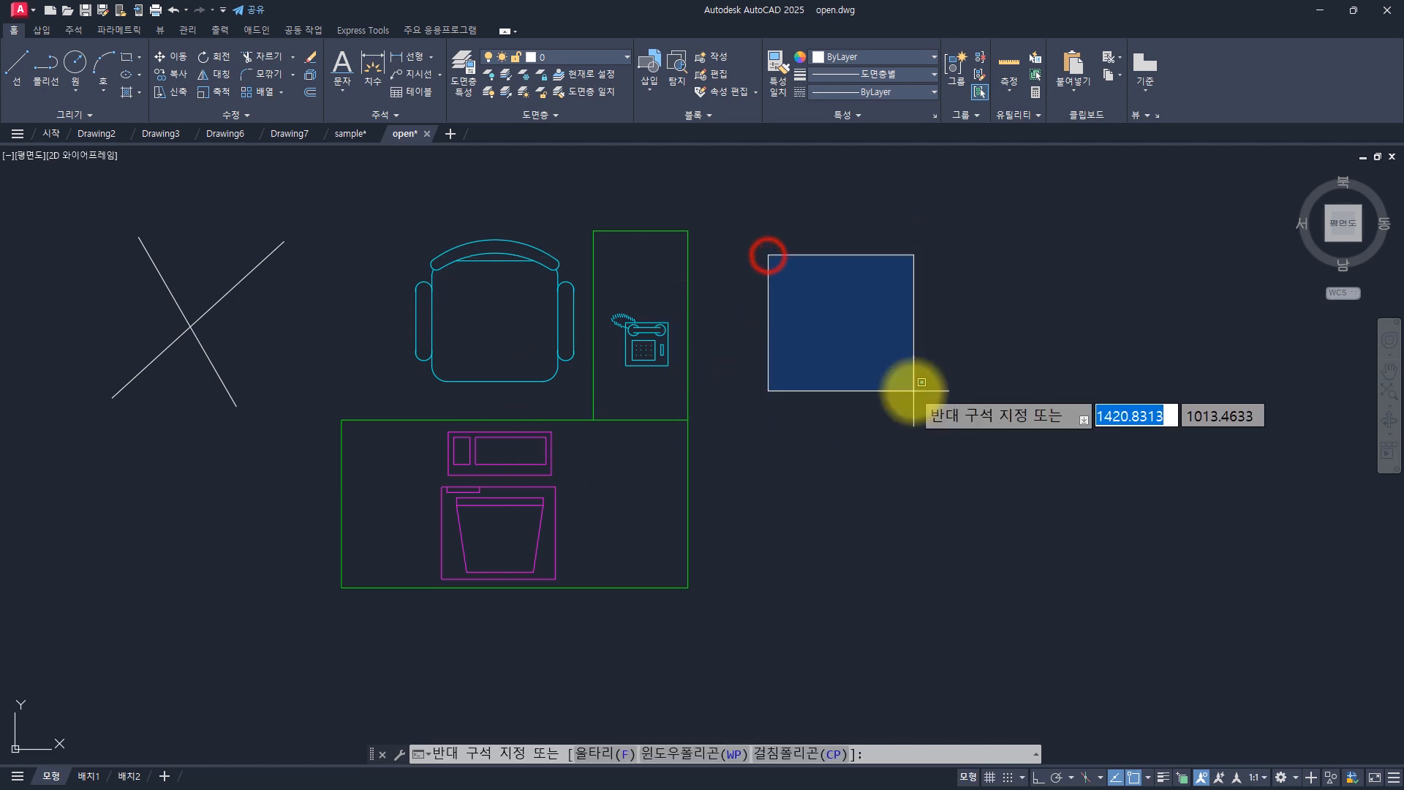
click(913, 389)
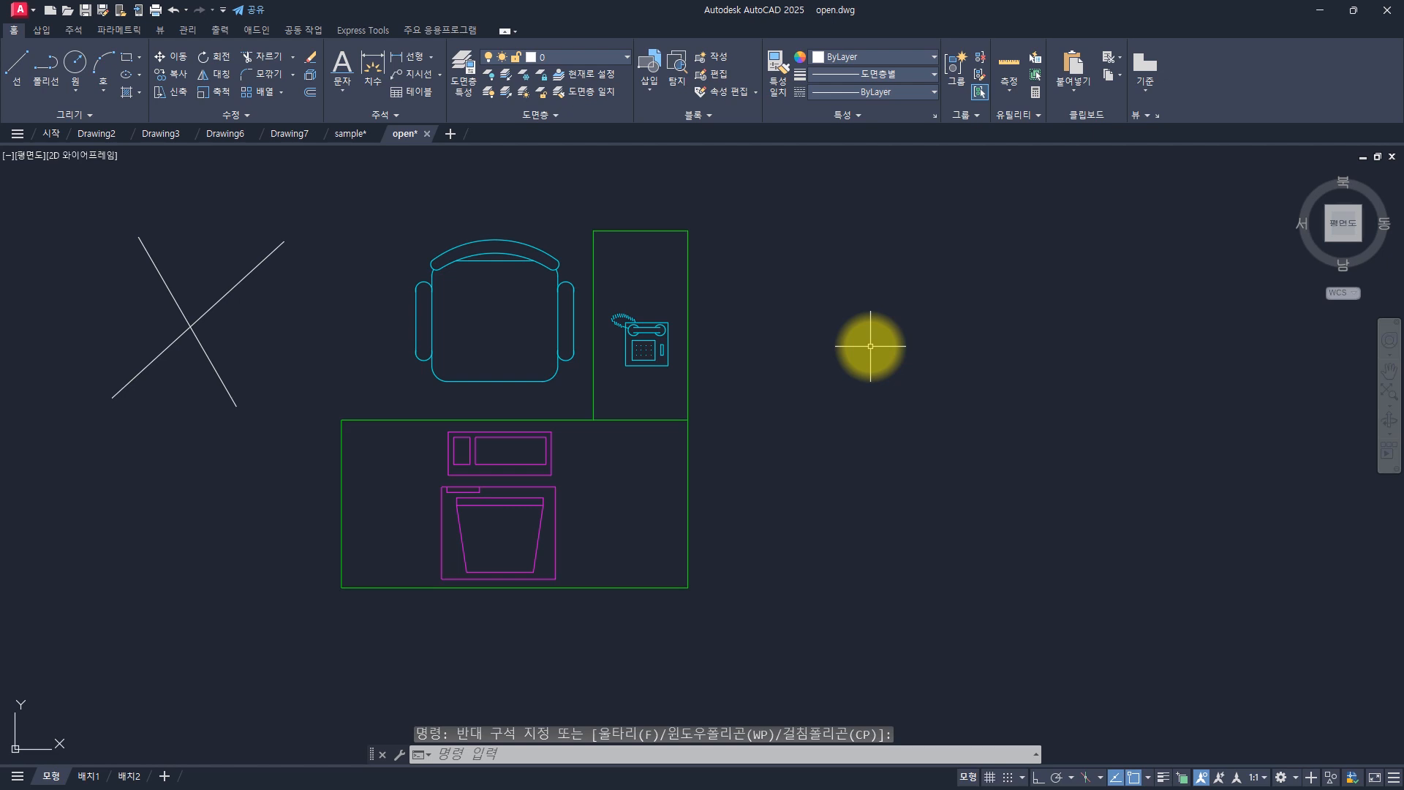
key(Escape)
key(Escape)
key(Escape)
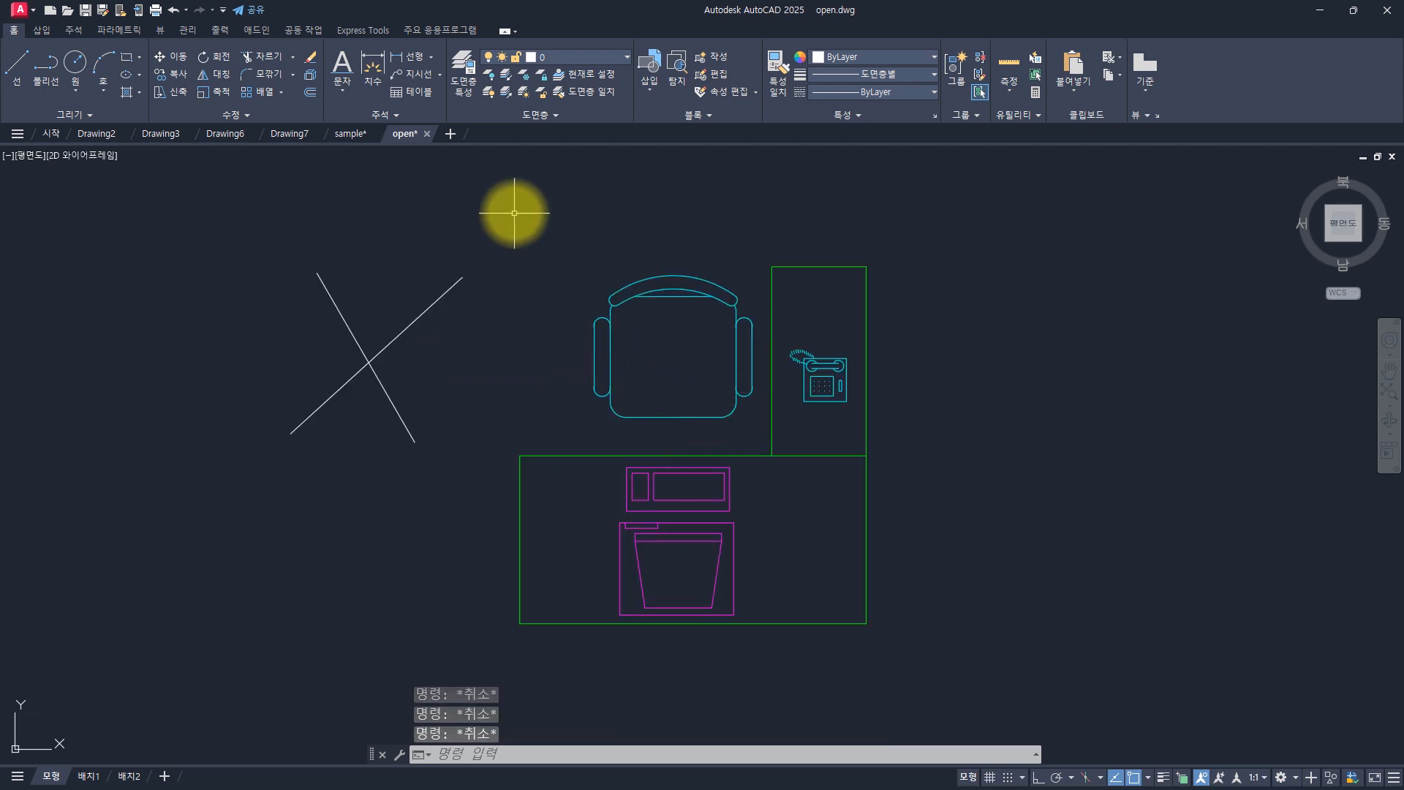
mouse_move(514, 213)
mouse_down()
mouse_move(831, 495)
mouse_move(809, 493)
mouse_up()
key(Escape)
key(Escape)
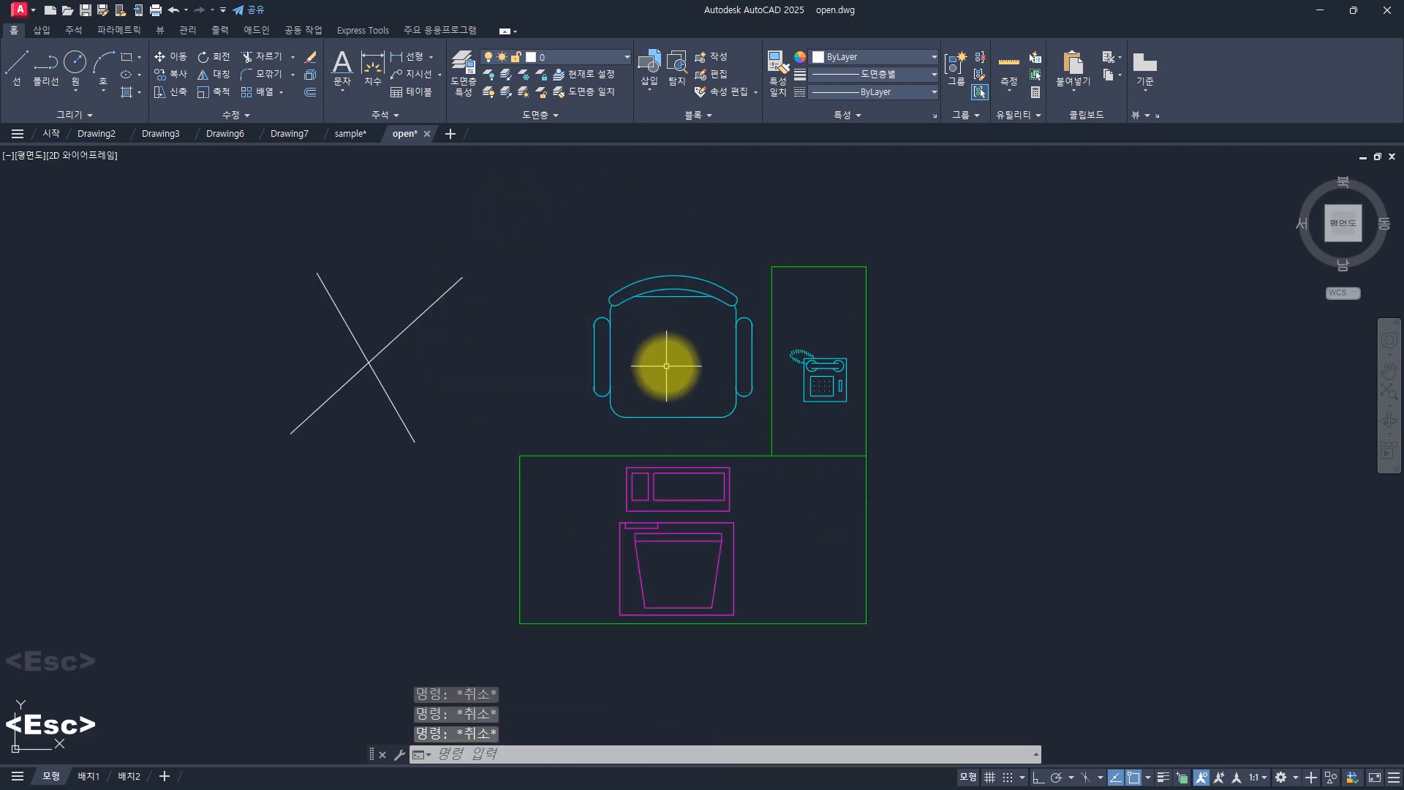
text(op)
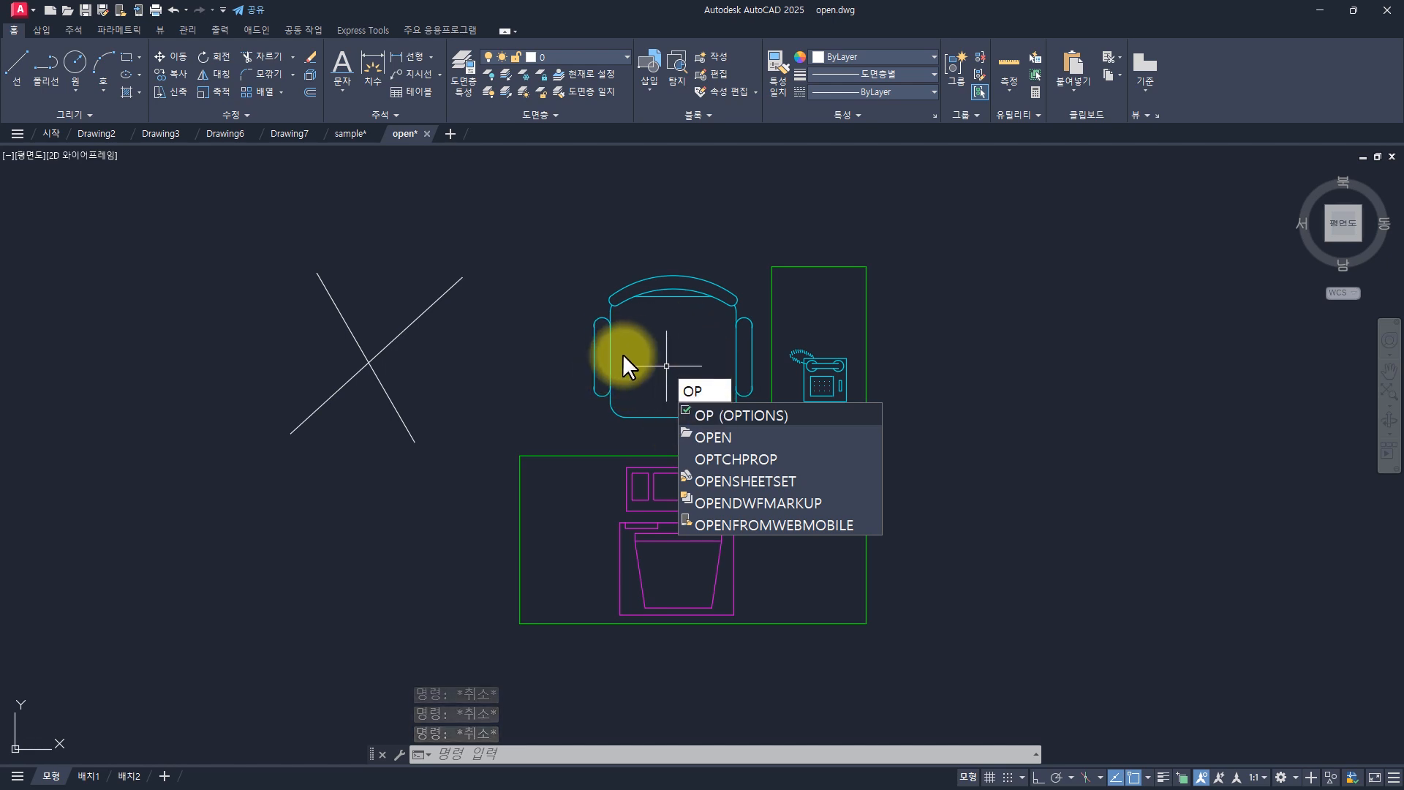
key(Escape)
key(Escape)
key(Escape)
- Disable the press-and-drag lasso option in the Options dialog's selection settings and apply the change
click(20, 9)
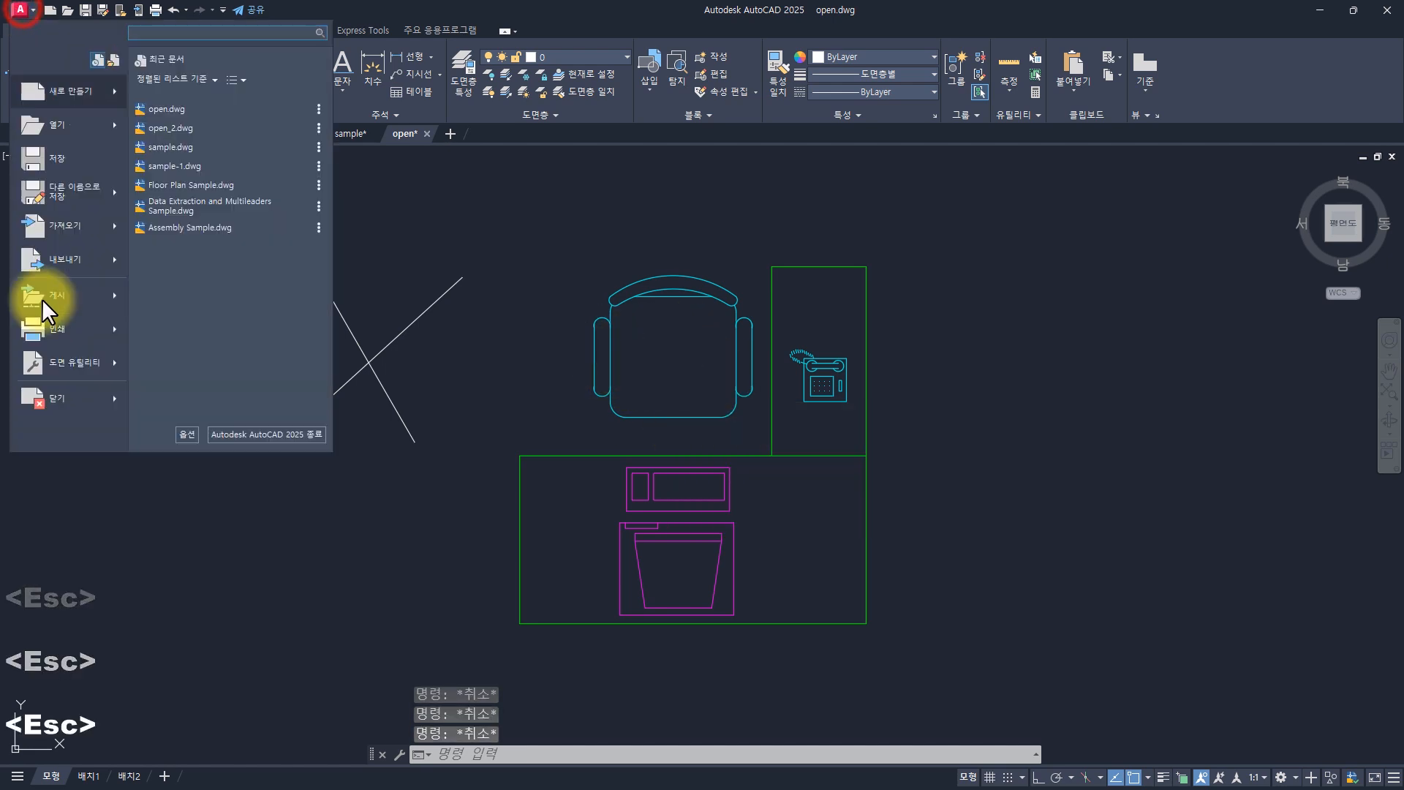
click(180, 434)
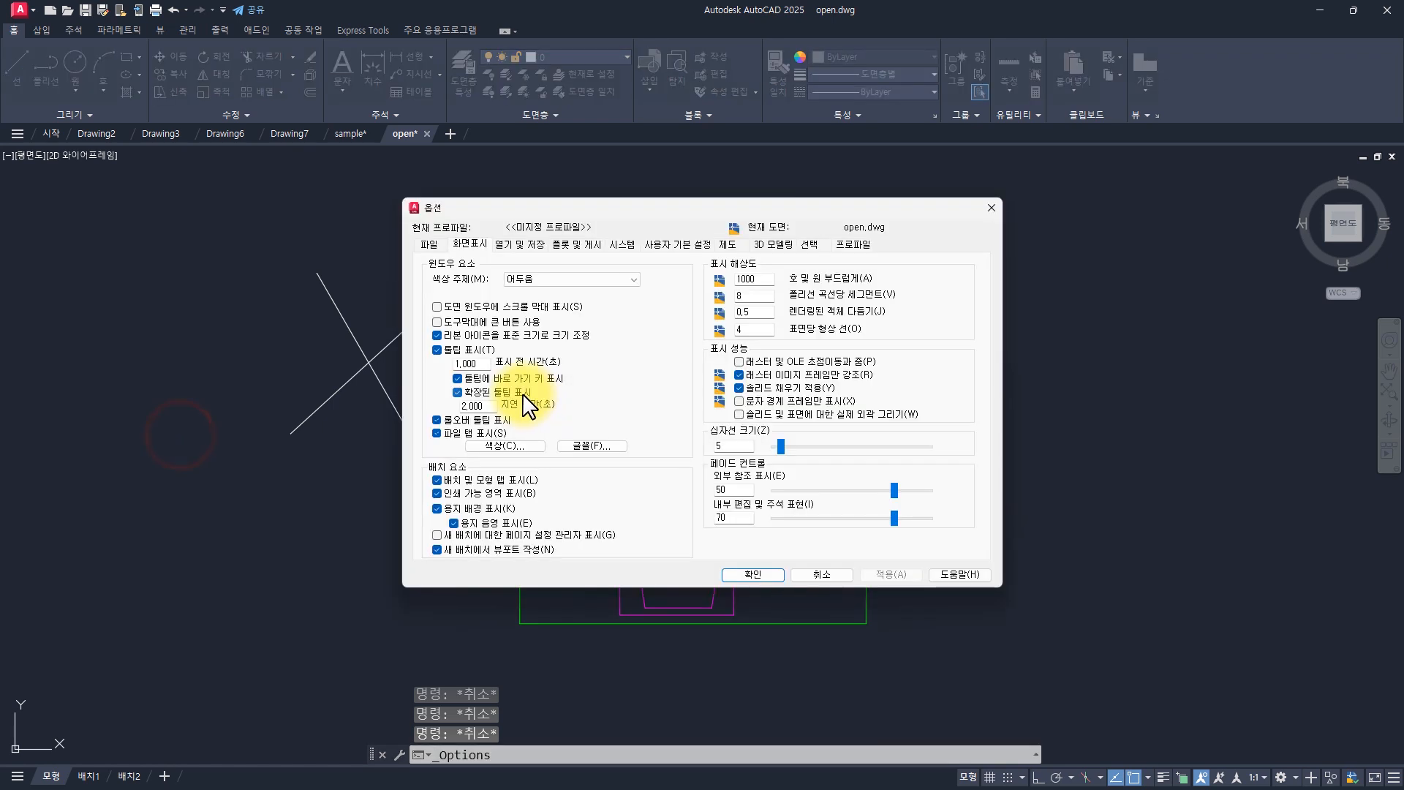
click(817, 249)
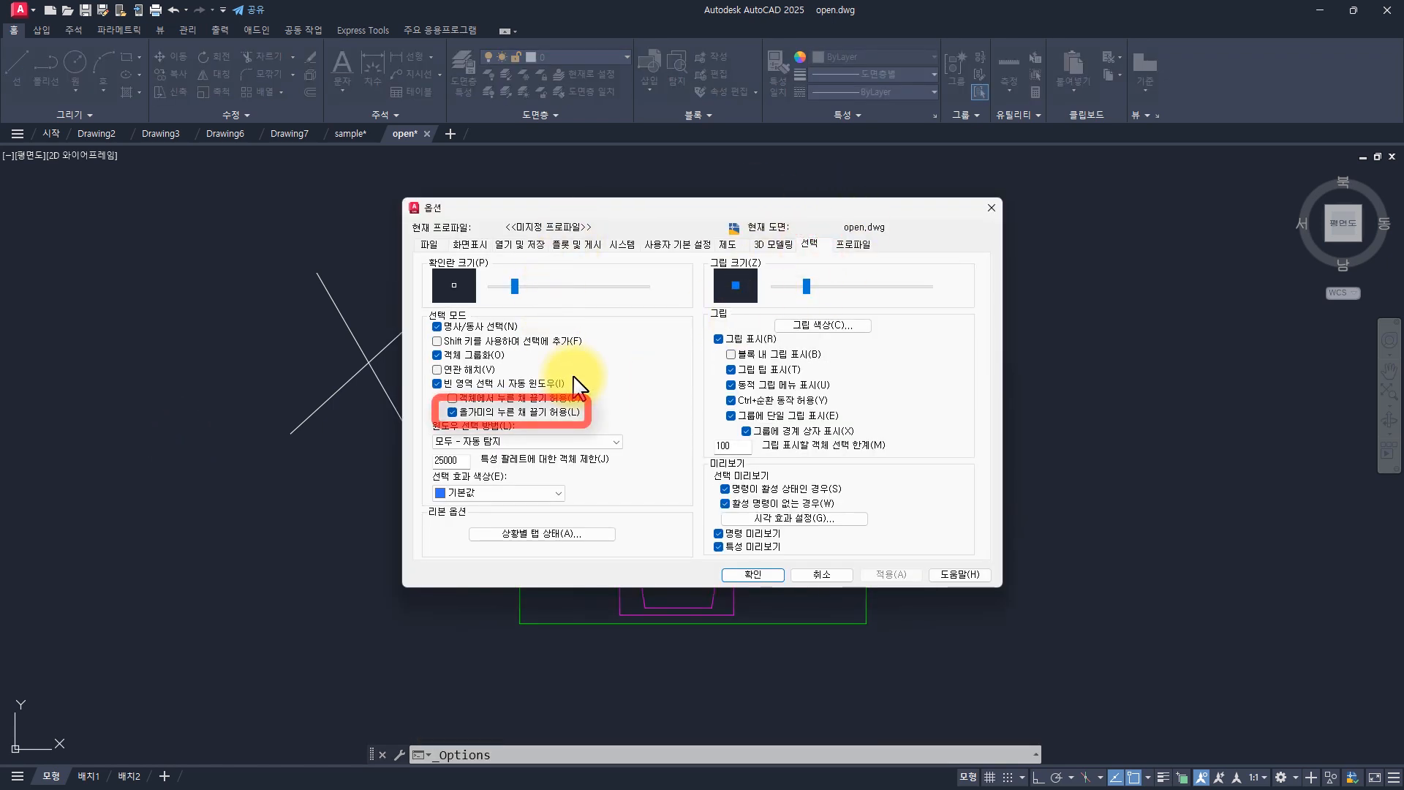
click(541, 414)
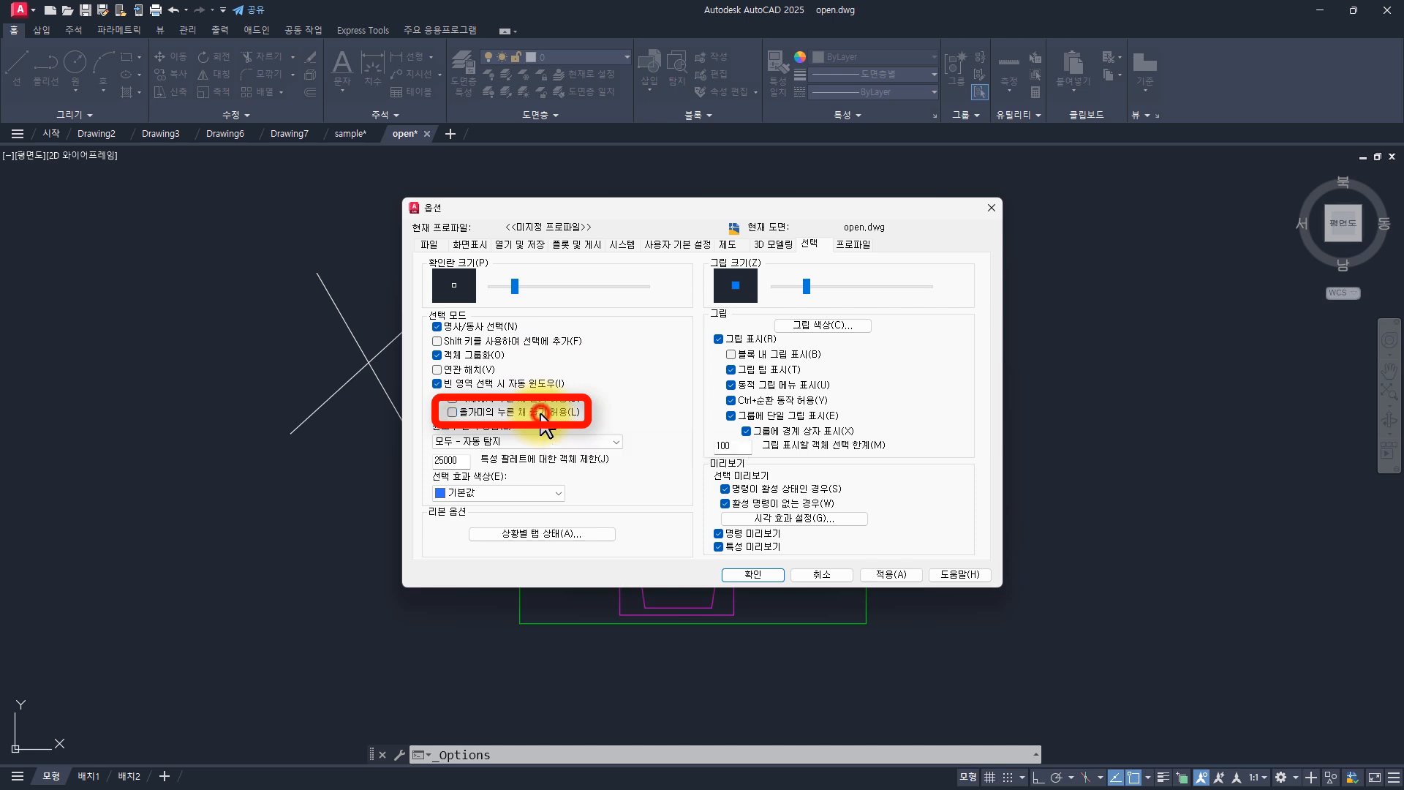
click(768, 575)
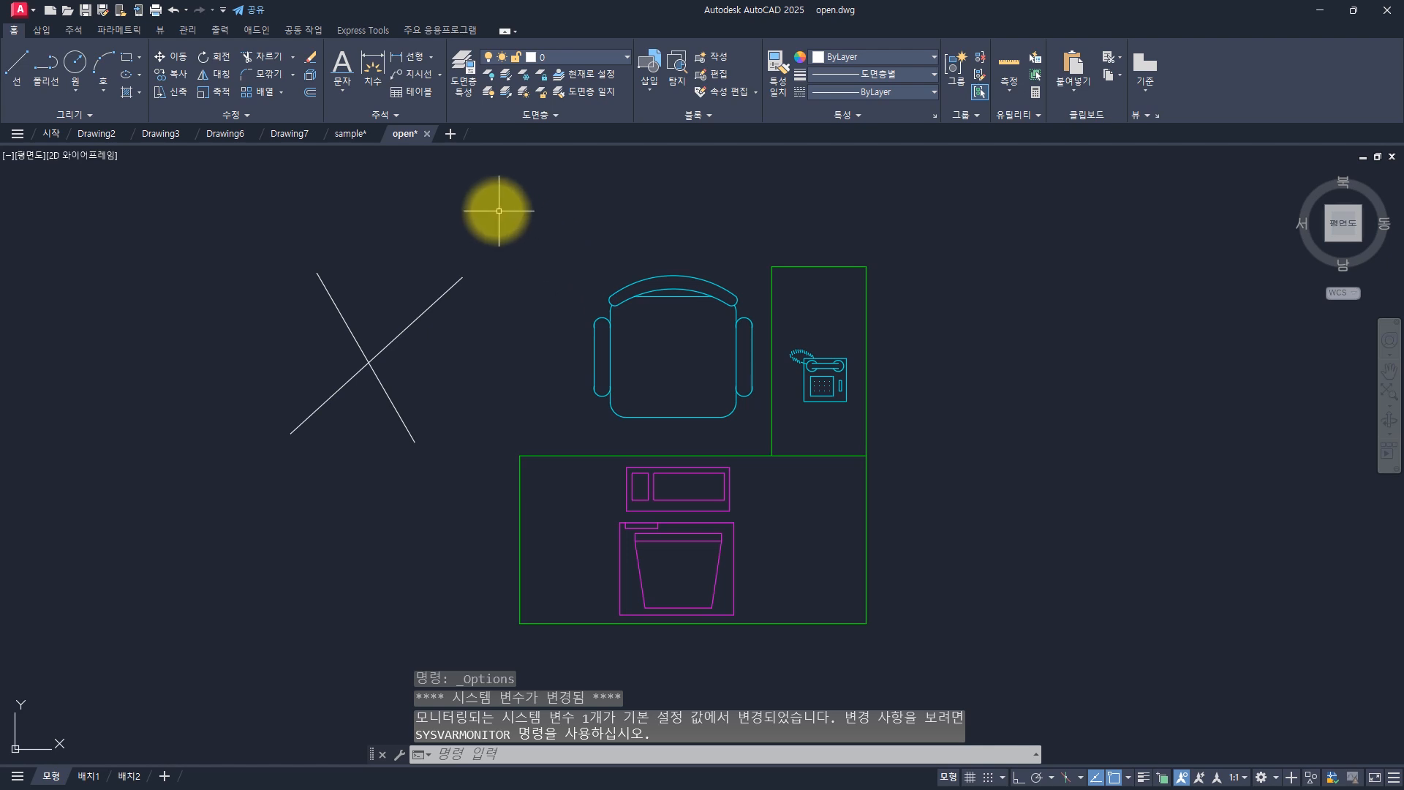
- Select objects with a two-corner rectangle around the chair and another across the whole desk area, clearing each selection
click(494, 208)
click(815, 464)
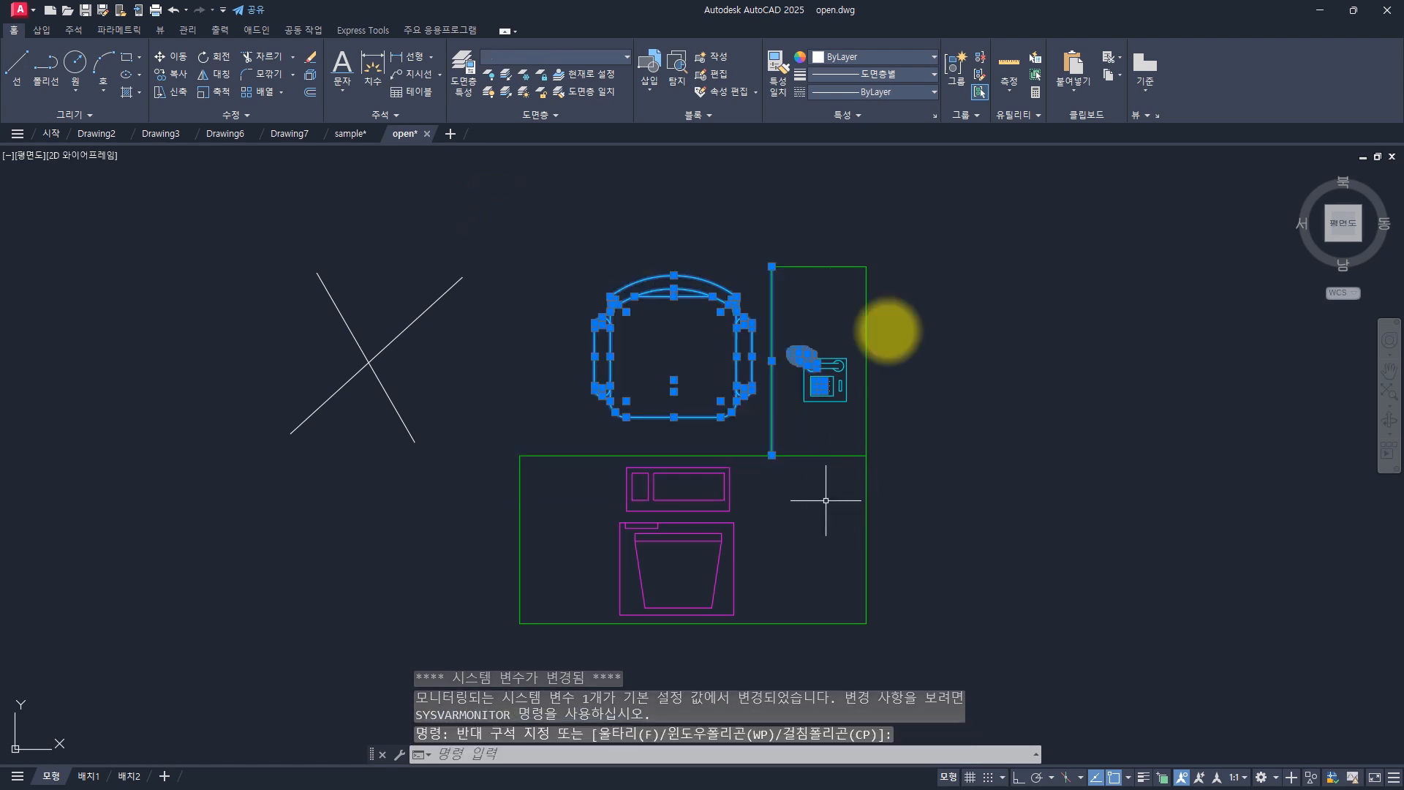
key(Escape)
click(946, 204)
click(436, 533)
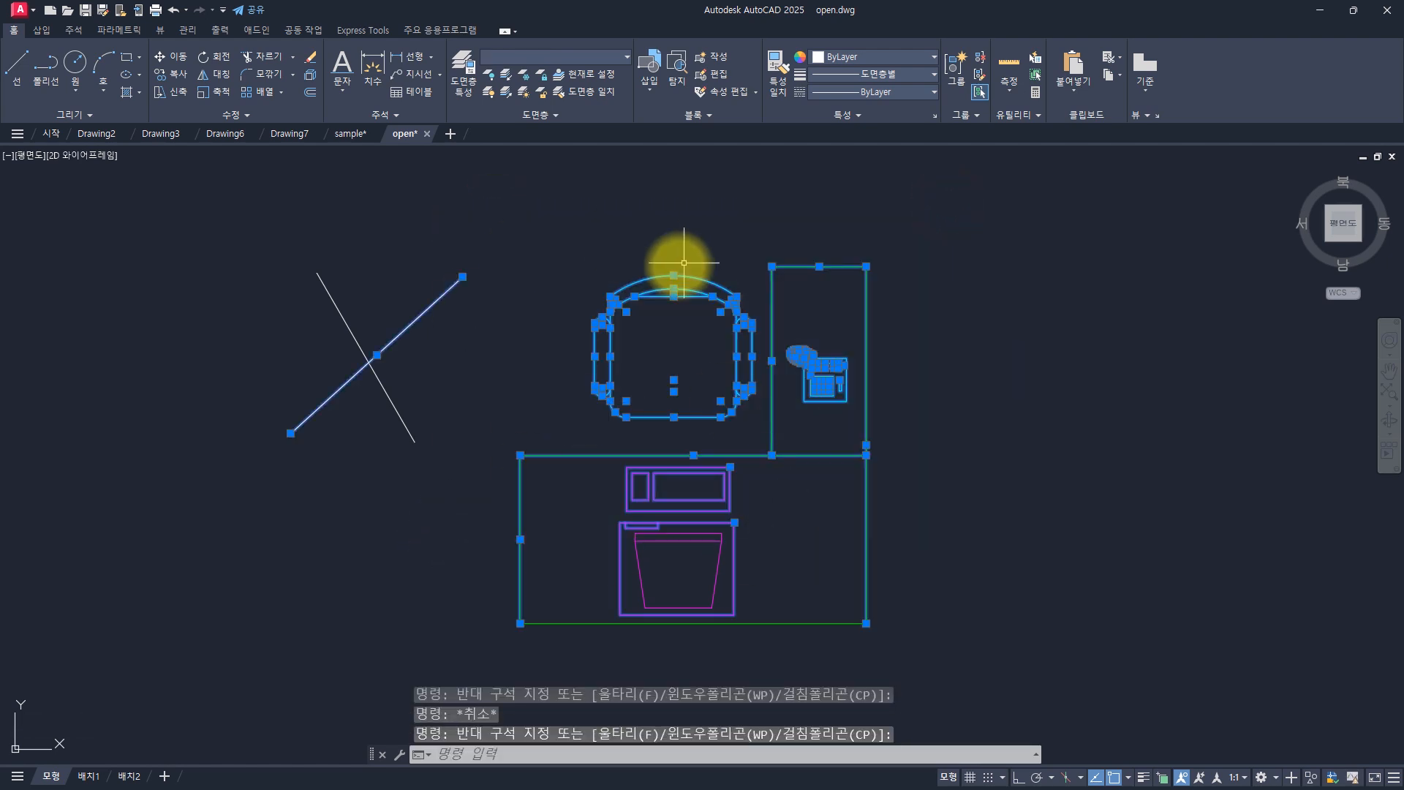
key(Escape)
key(Escape)
key(Escape)
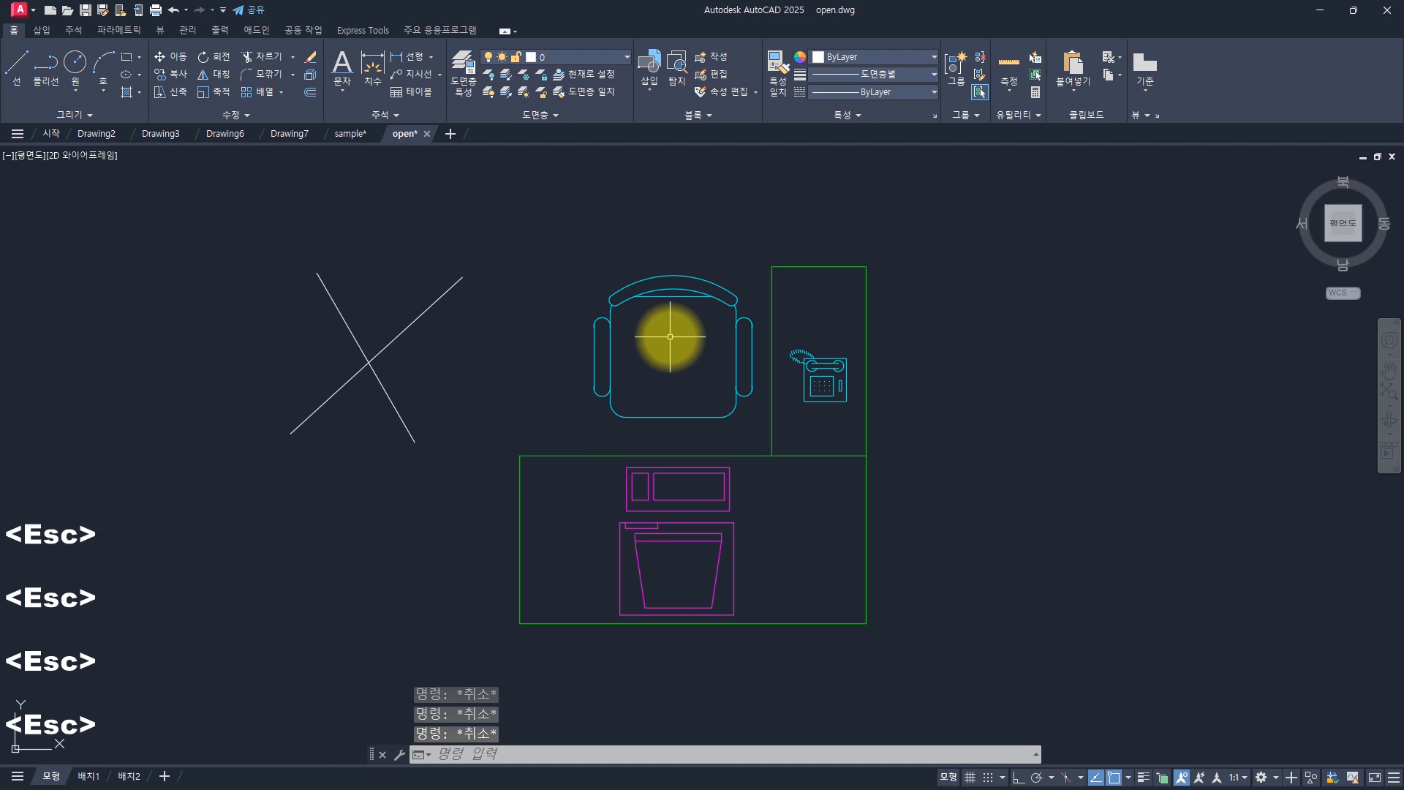
- Reopen Options with the OP command and enable the press-and-drag lasso selection option again
text(op)
key(space)
click(570, 415)
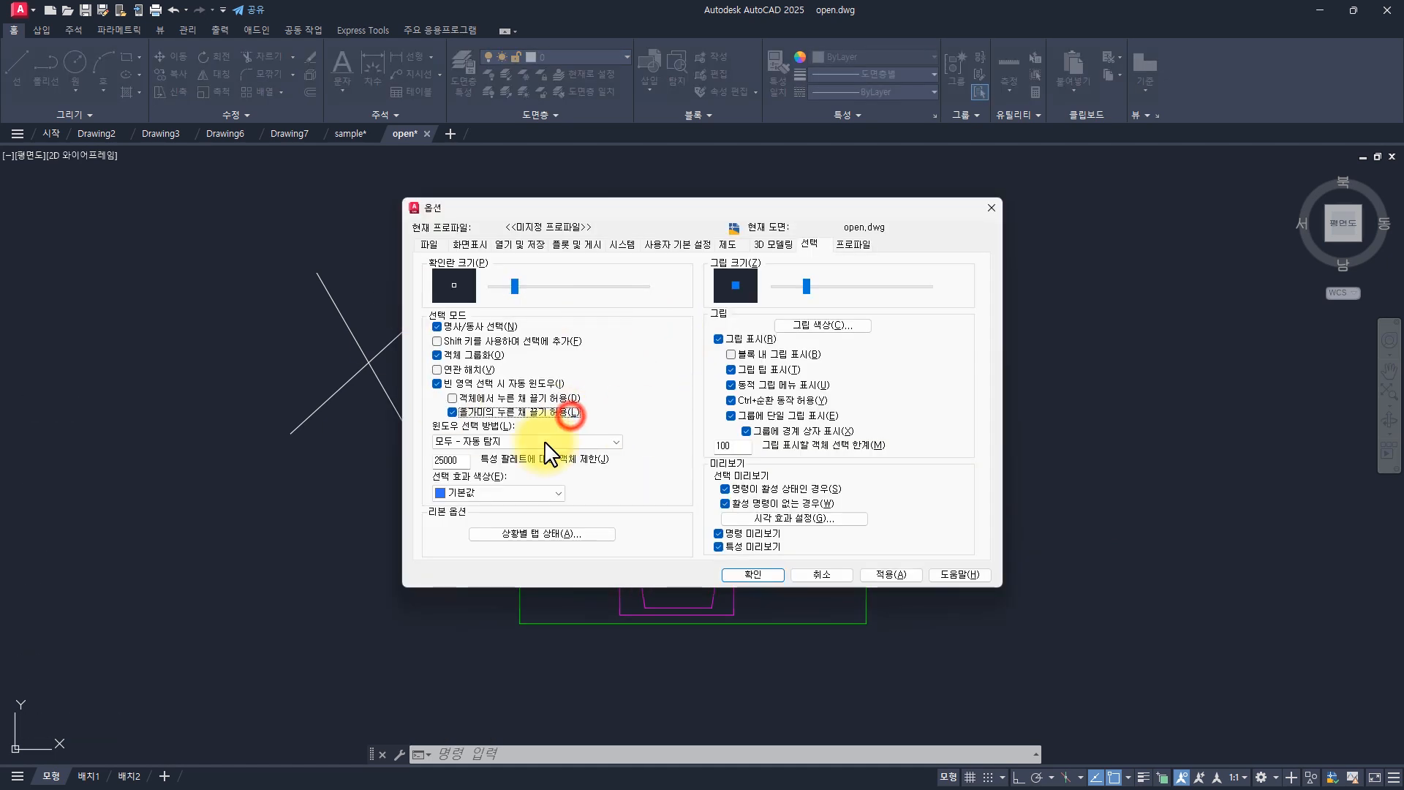
click(738, 574)
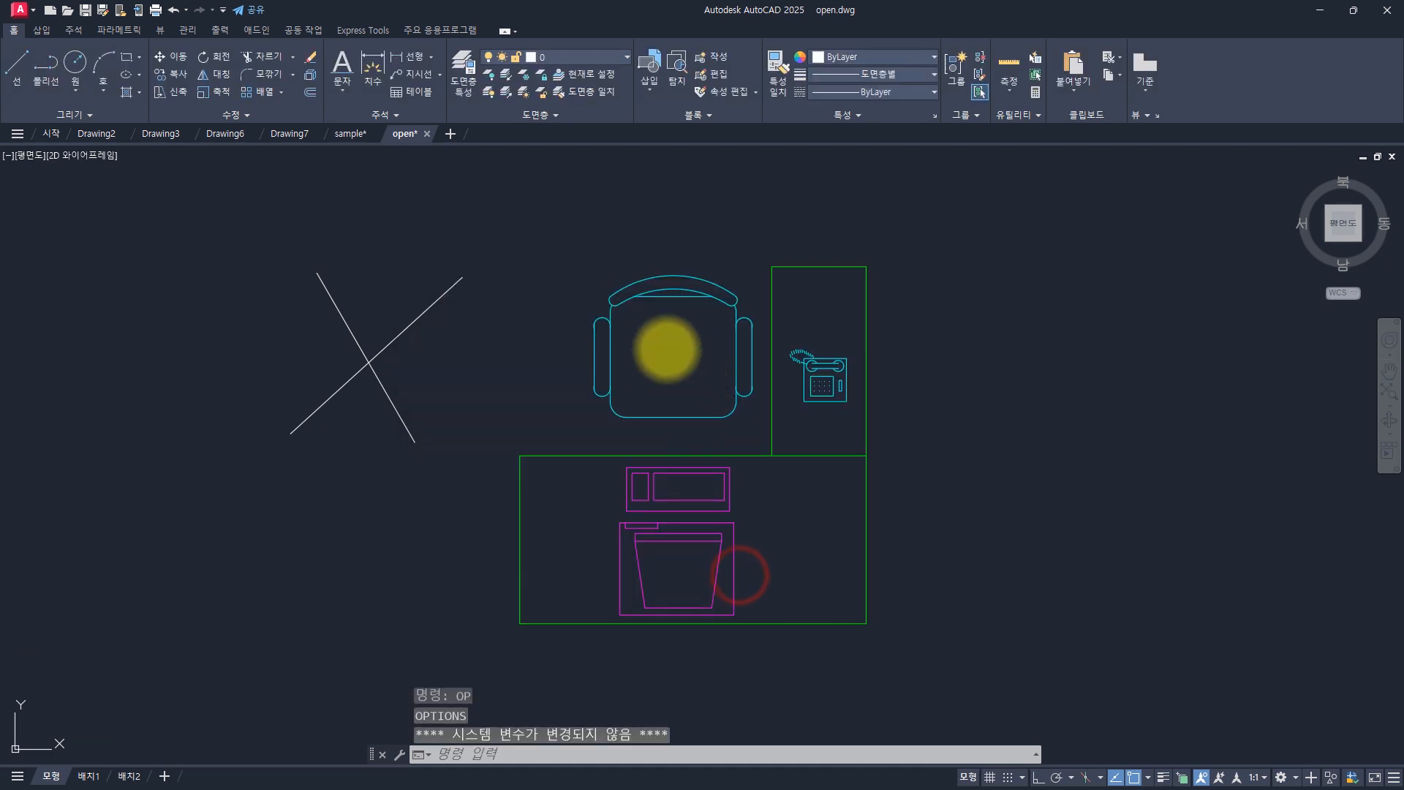
- Draw a lasso selection from the crossed lines toward the chair and desk, and cancel any selection
key(Escape)
key(Escape)
mouse_move(402, 323)
mouse_down()
mouse_move(395, 331)
mouse_move(809, 383)
mouse_move(874, 241)
mouse_move(770, 239)
mouse_up()
key(Escape)
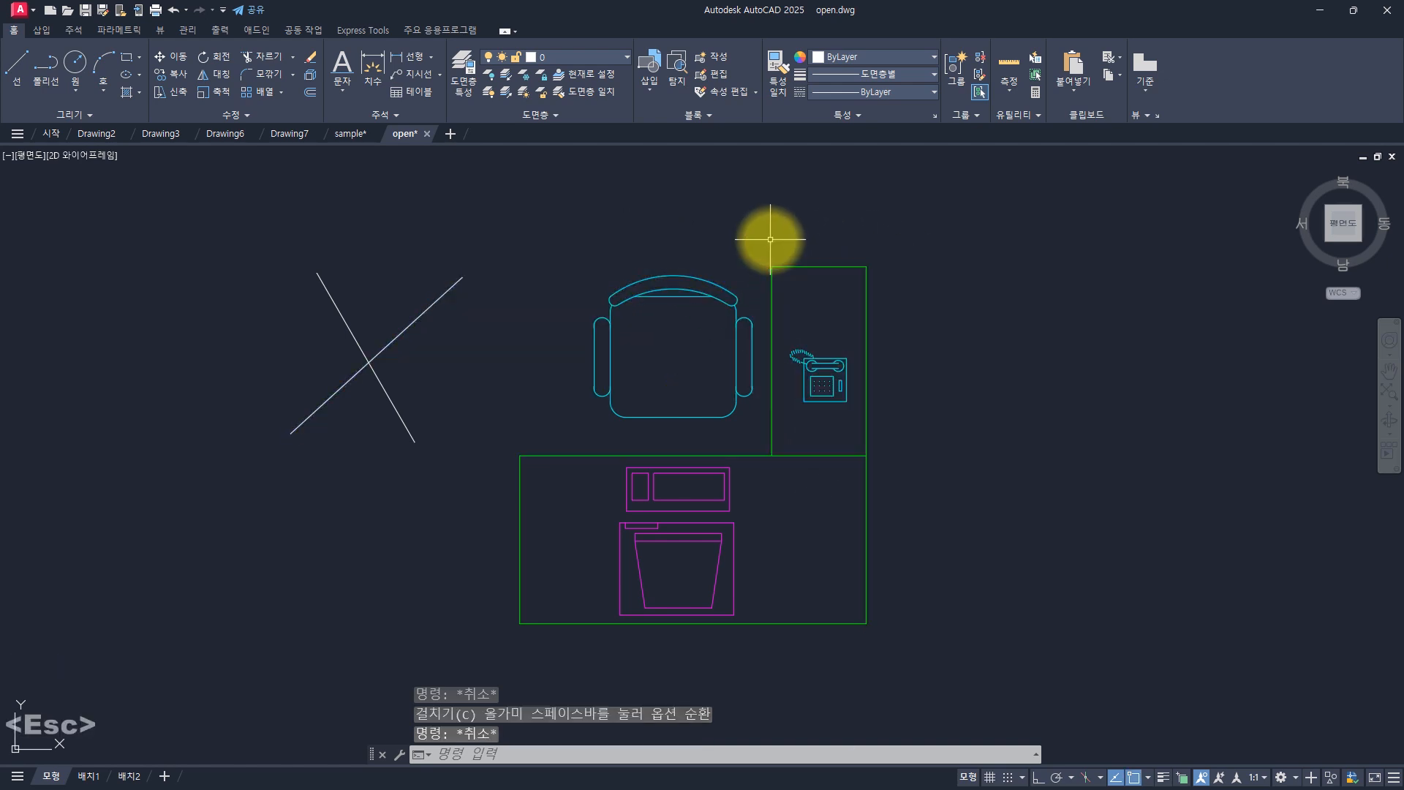
- Expand the command history, examine the lasso message about cycling options, and collapse the history
key(F2)
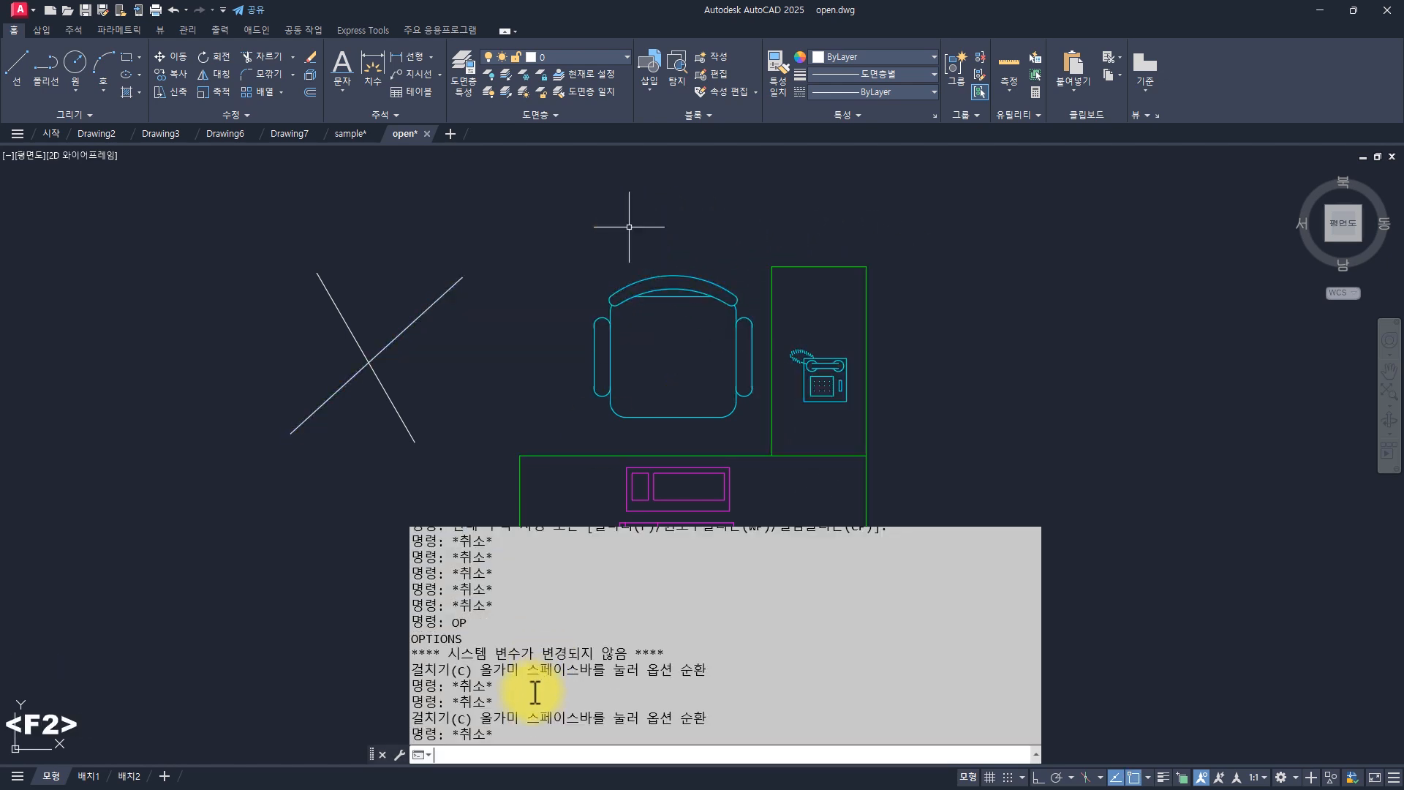
drag(524, 713, 413, 715)
click(528, 719)
drag(532, 718, 507, 719)
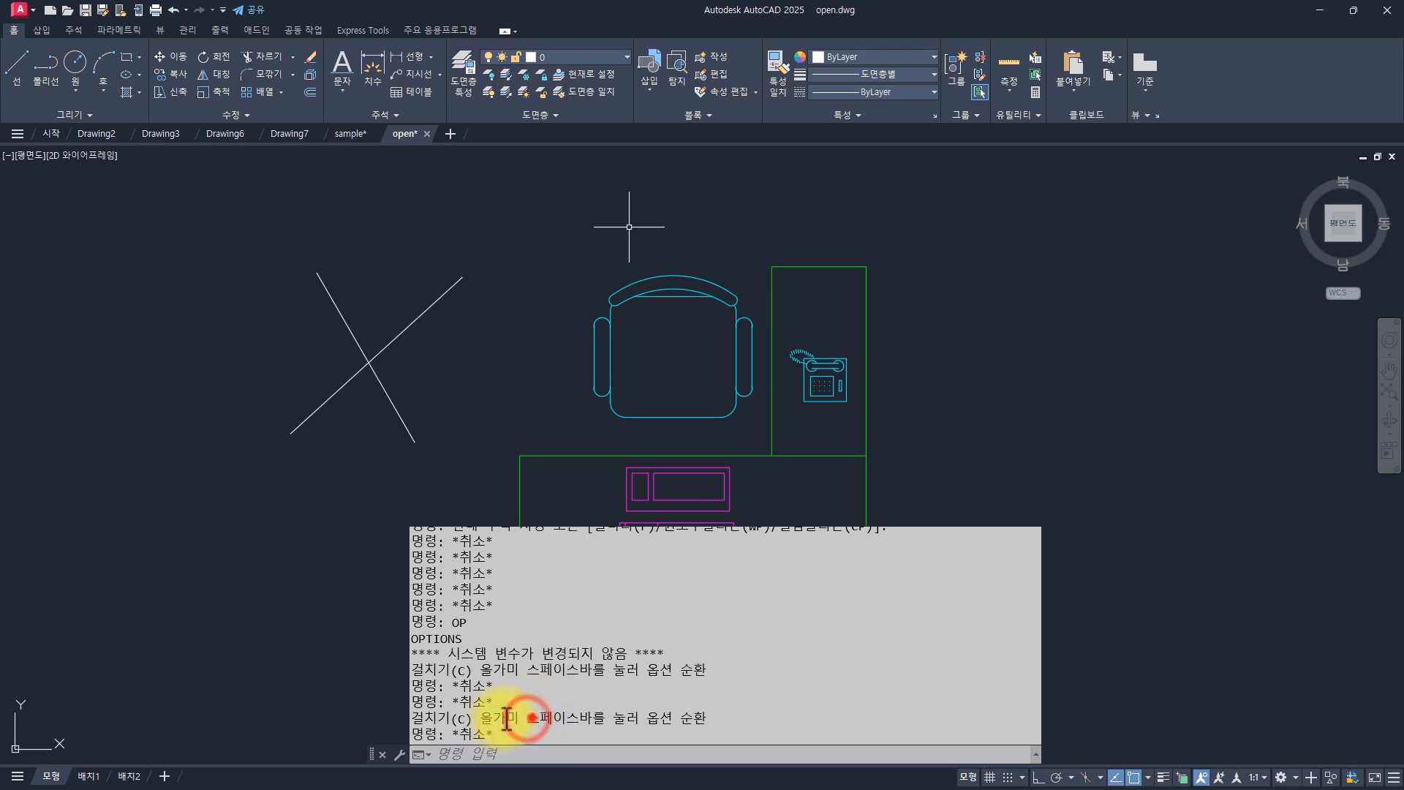
click(602, 290)
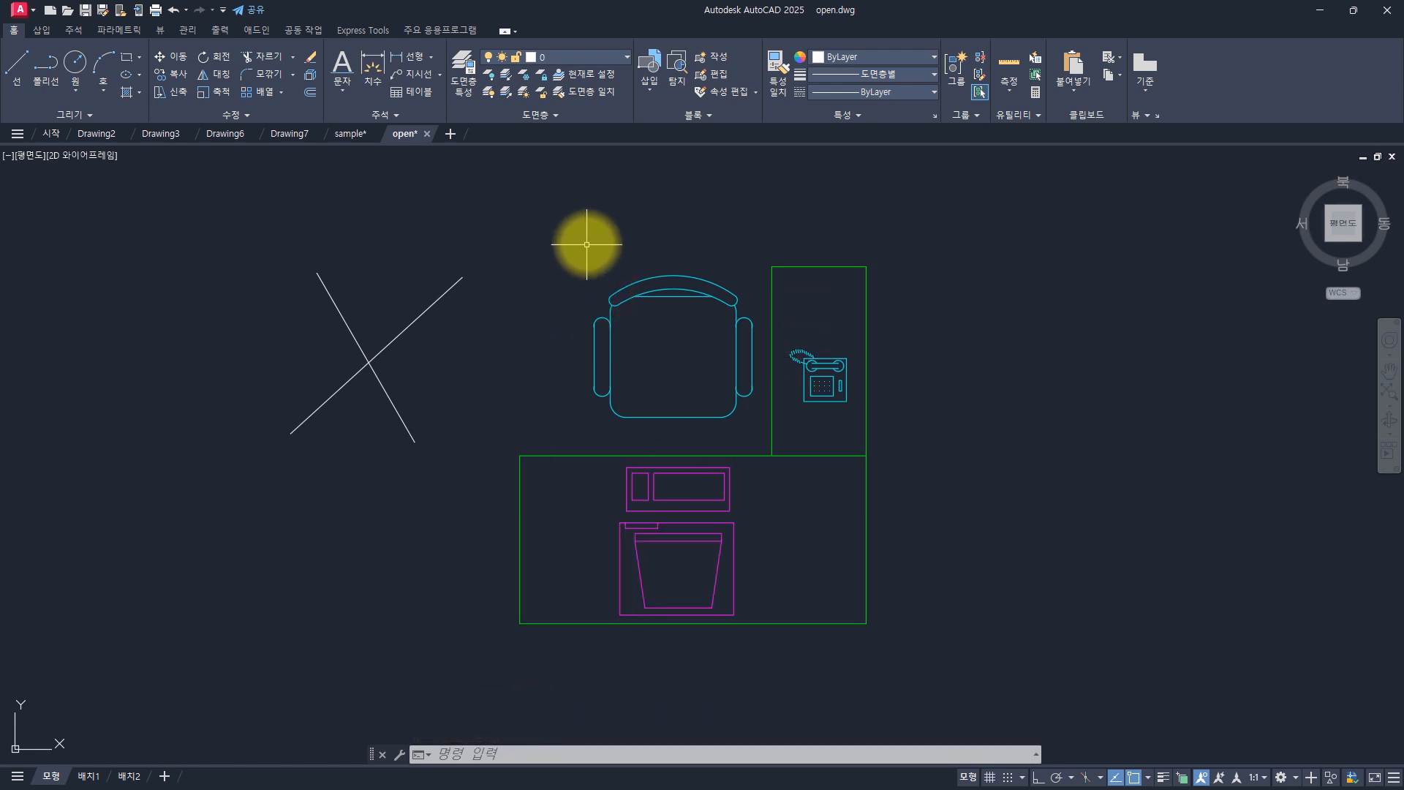
- Select the chair and the adjoining side desk edges with a crossing lasso, and clear the selection
mouse_move(582, 241)
mouse_down()
mouse_move(499, 301)
mouse_move(784, 257)
mouse_move(673, 271)
mouse_move(611, 226)
mouse_move(584, 242)
mouse_up()
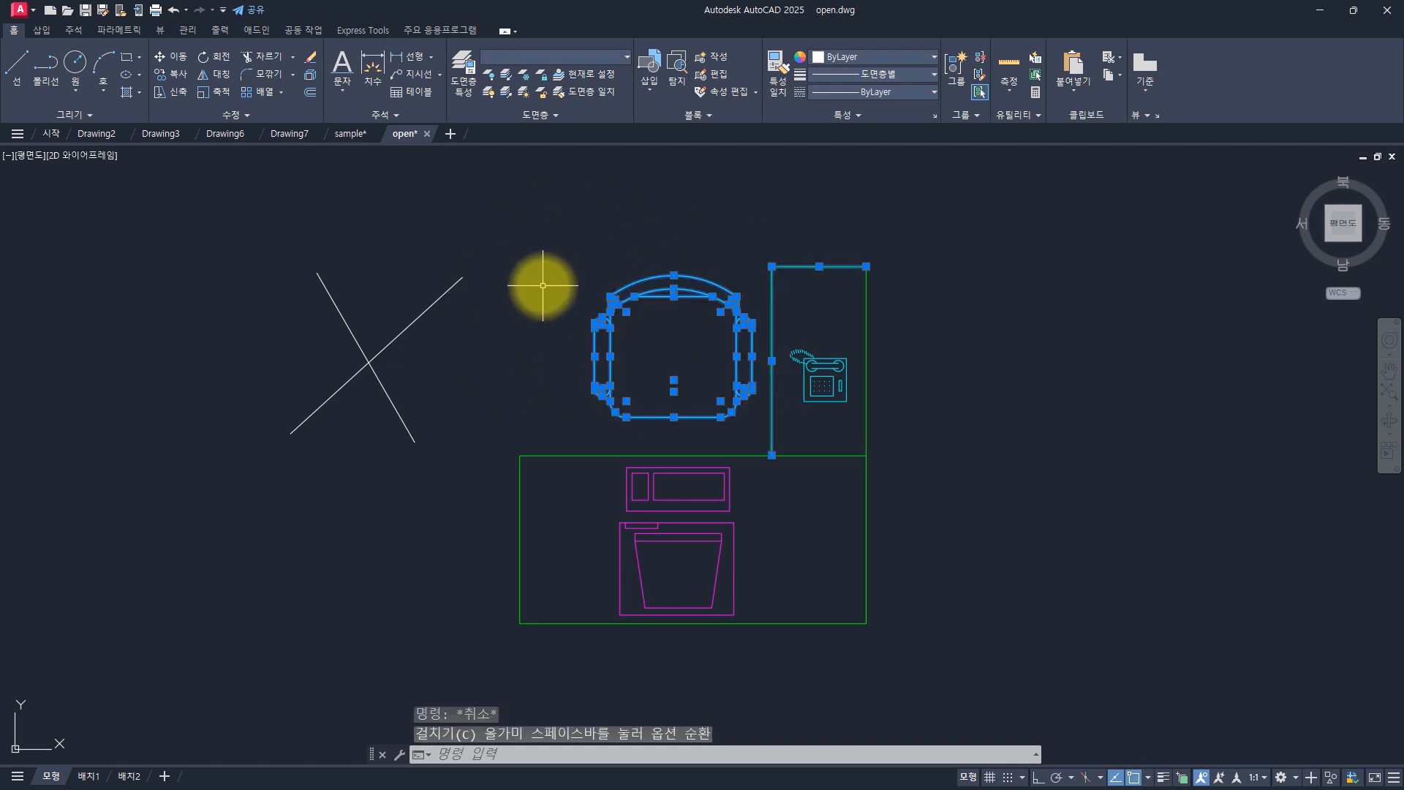
key(Escape)
key(Escape)
- Draw a two-corner window and a two-corner crossing rectangle over parts of the chair, and clear all selections
click(515, 253)
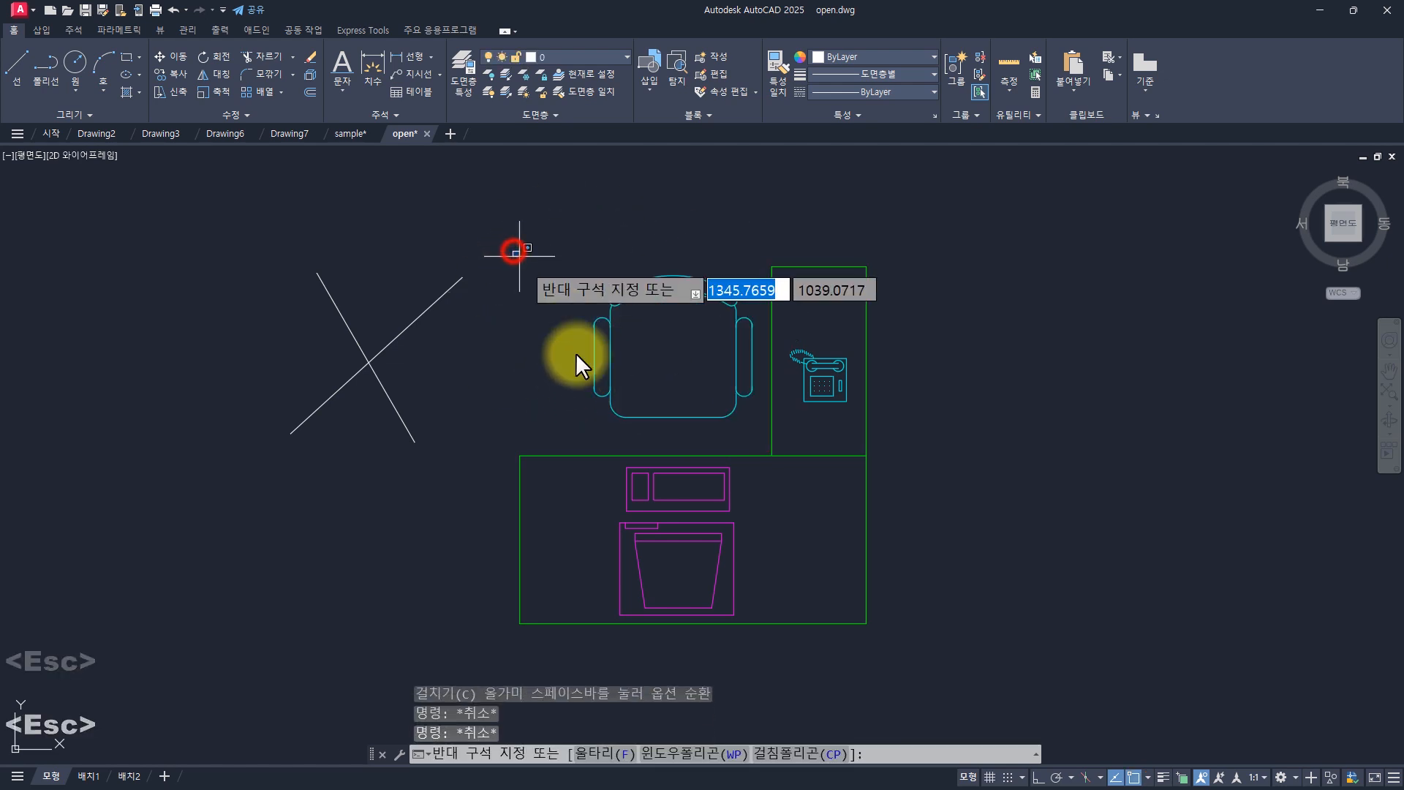
click(702, 399)
click(665, 228)
click(492, 401)
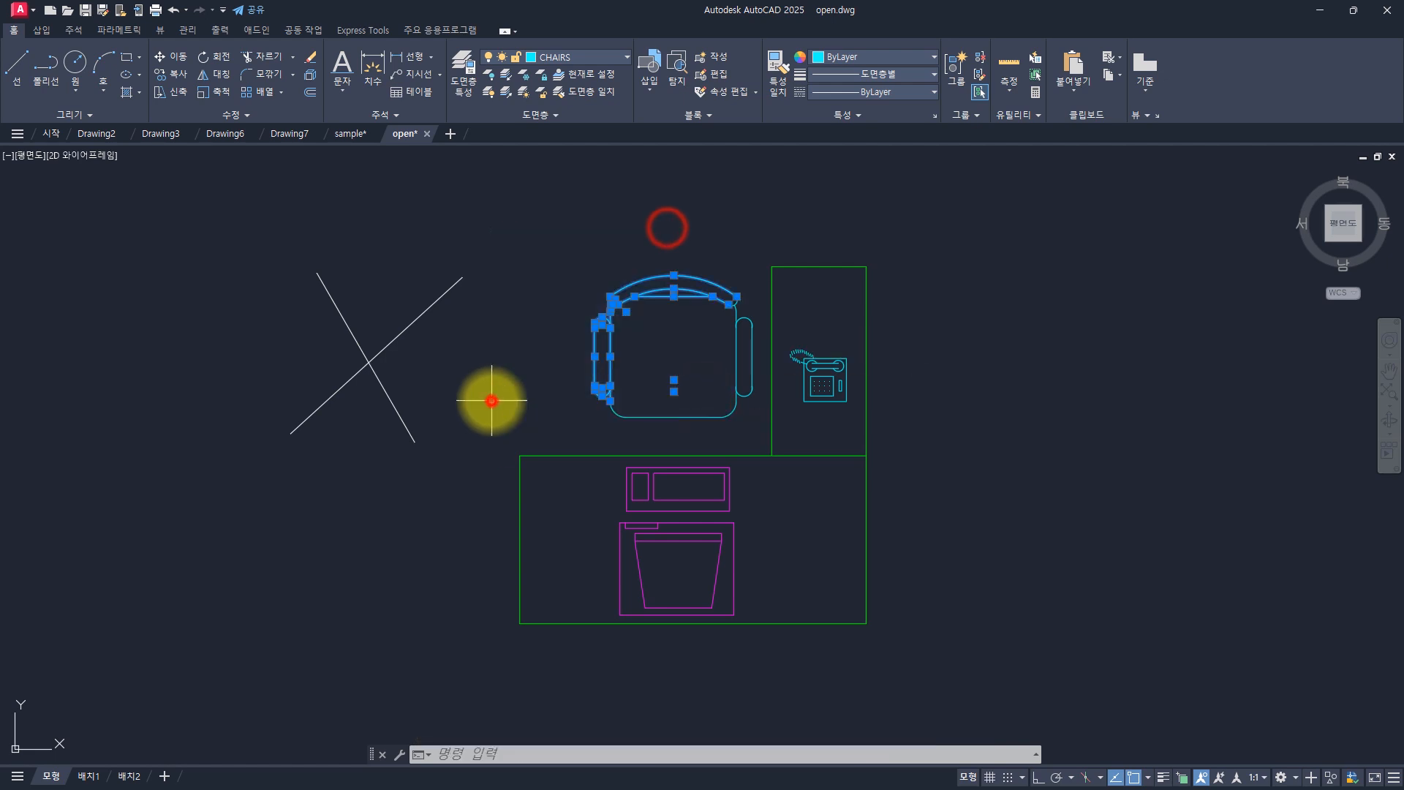
key(Escape)
key(Escape)
key(Escape)
key(Escape)
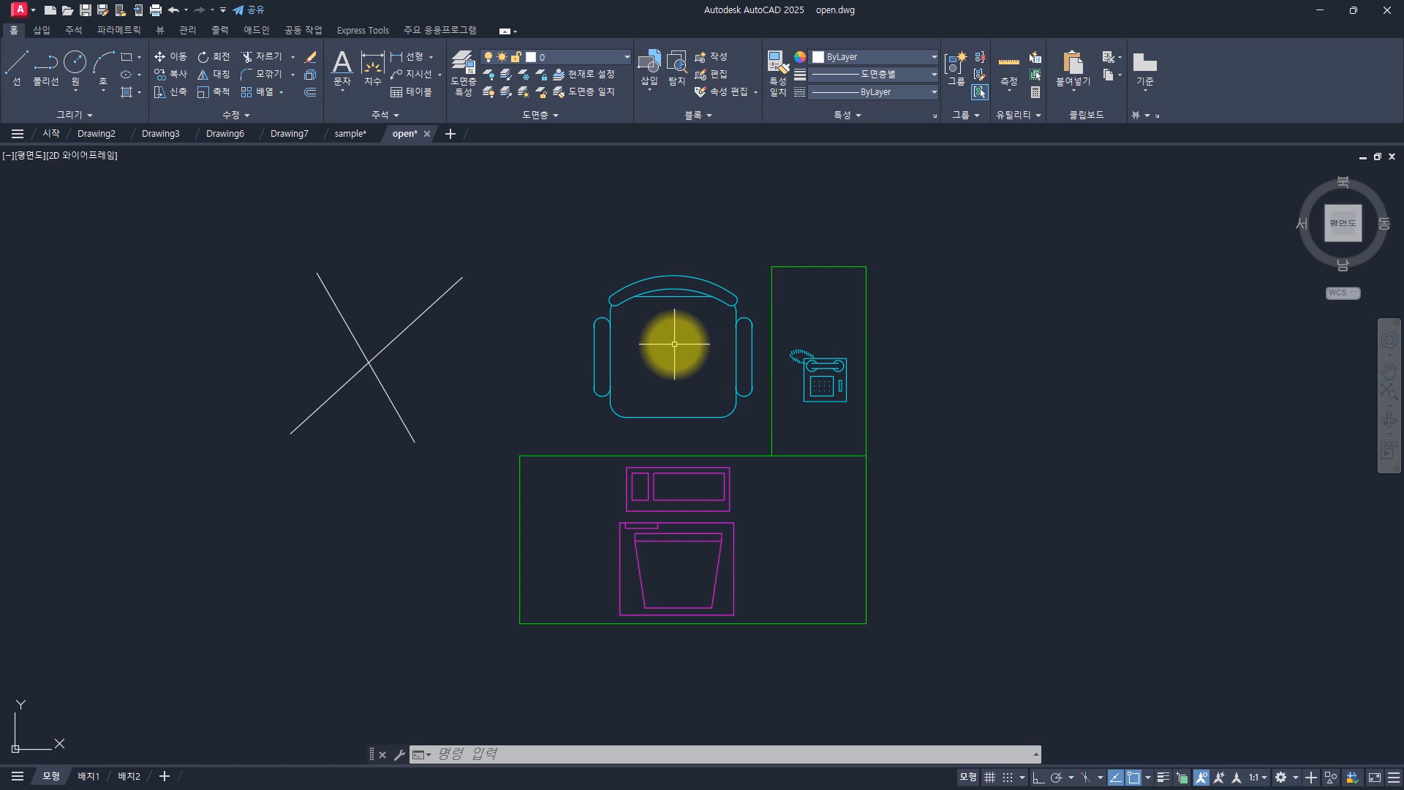
key(Escape)
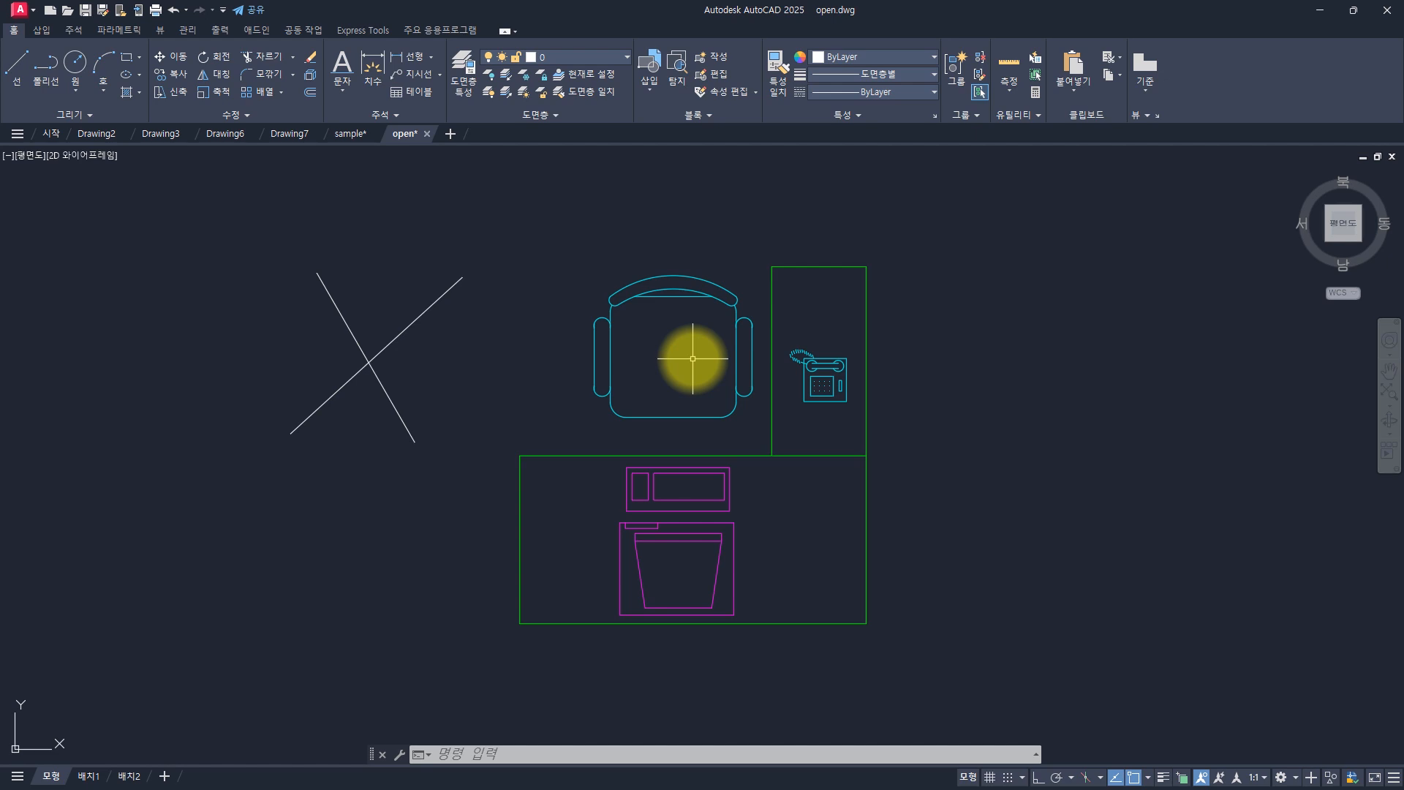
- Switch to File Explorer, select all items in the 예제 파일 folder, and return to AutoCAD
key(alt+Tab)
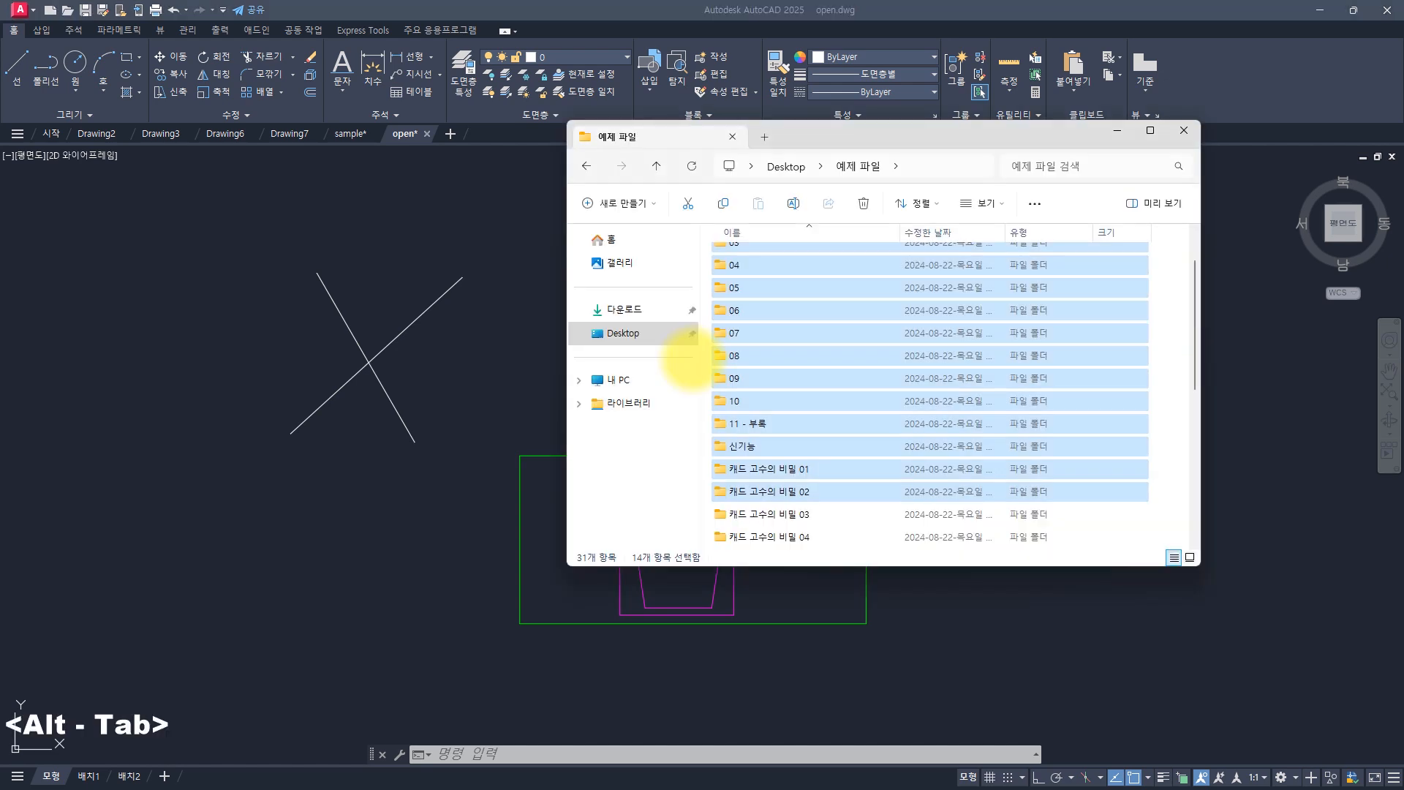
click(818, 350)
key(ctrl+a)
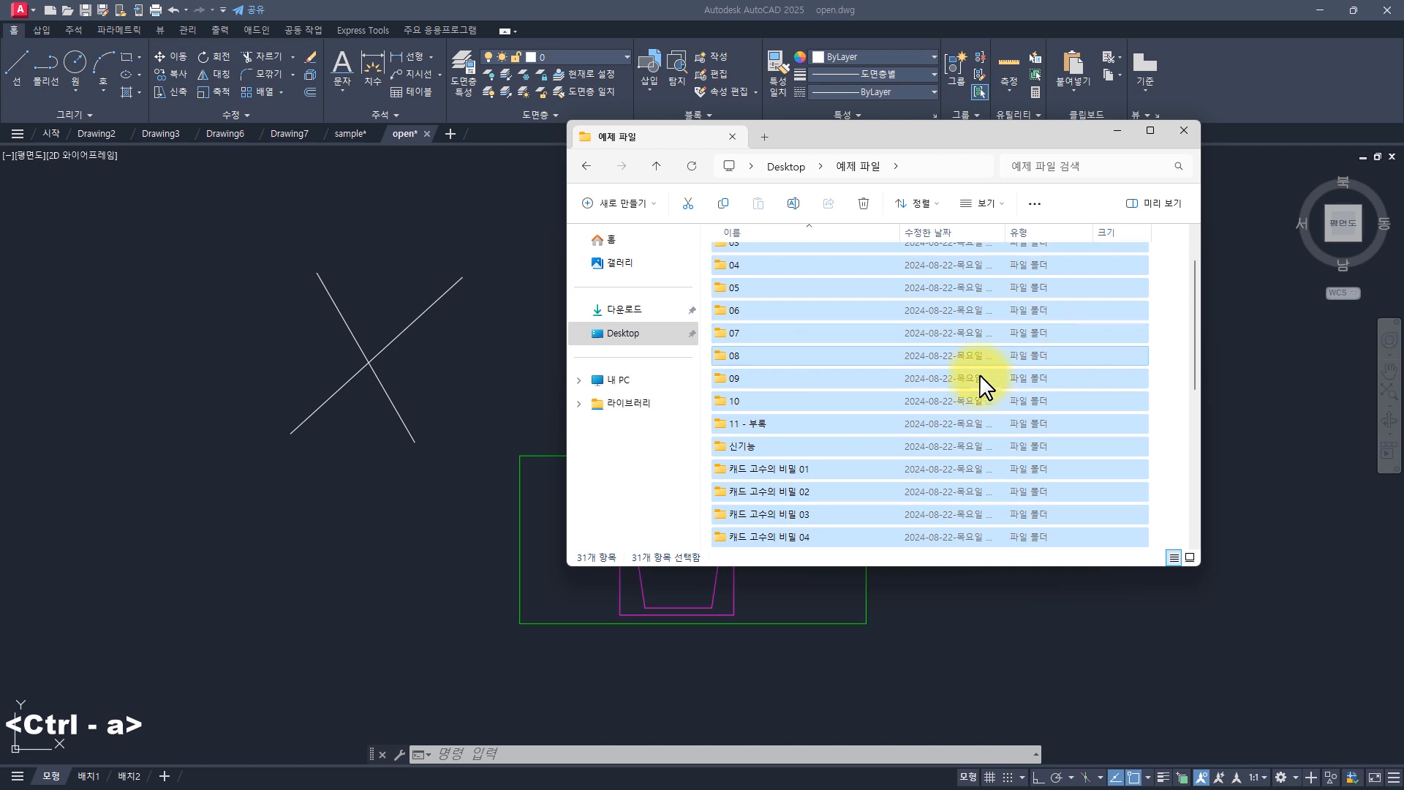
click(517, 281)
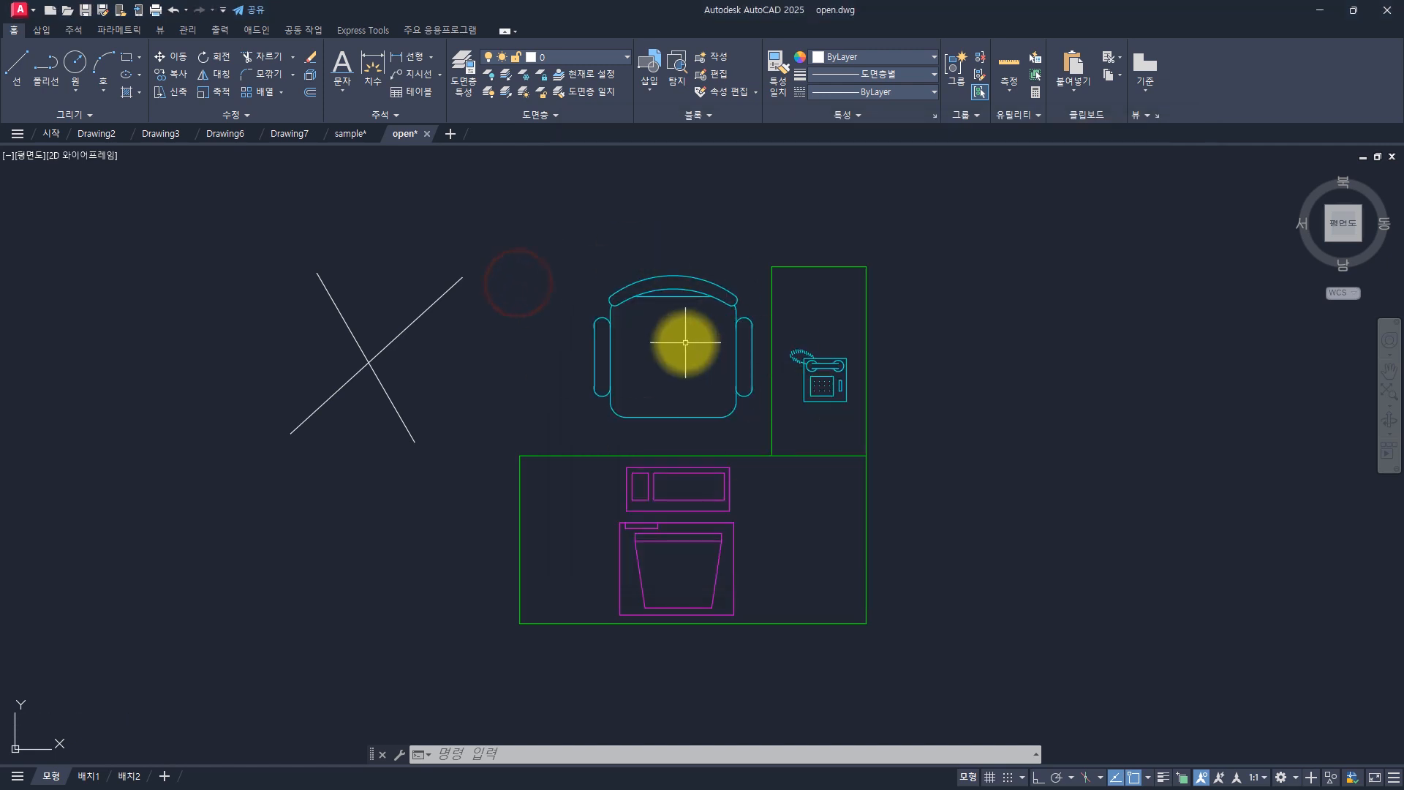
- Select all objects in the drawing at once, and clear the selection
key(ctrl+a)
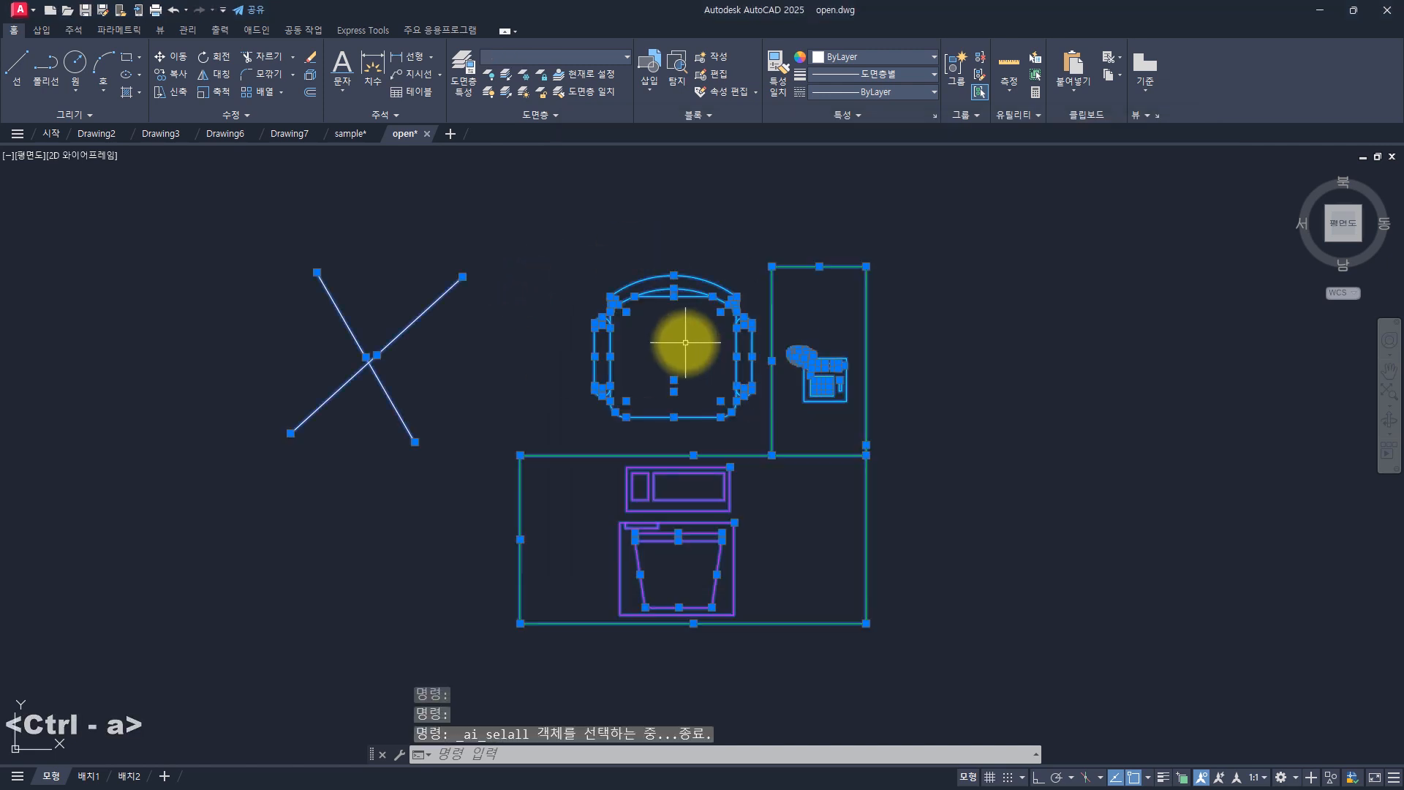
key(Escape)
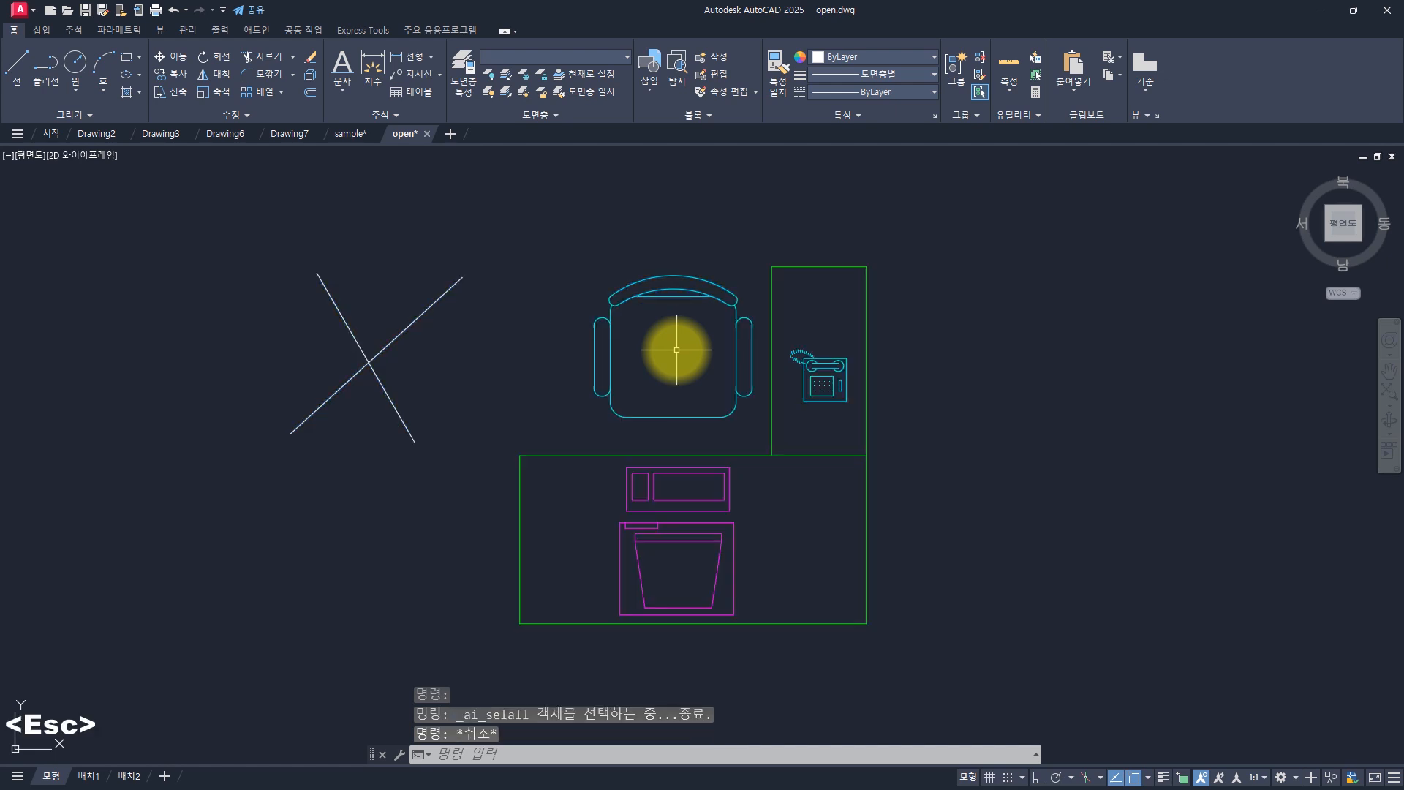
key(Escape)
key(Escape)
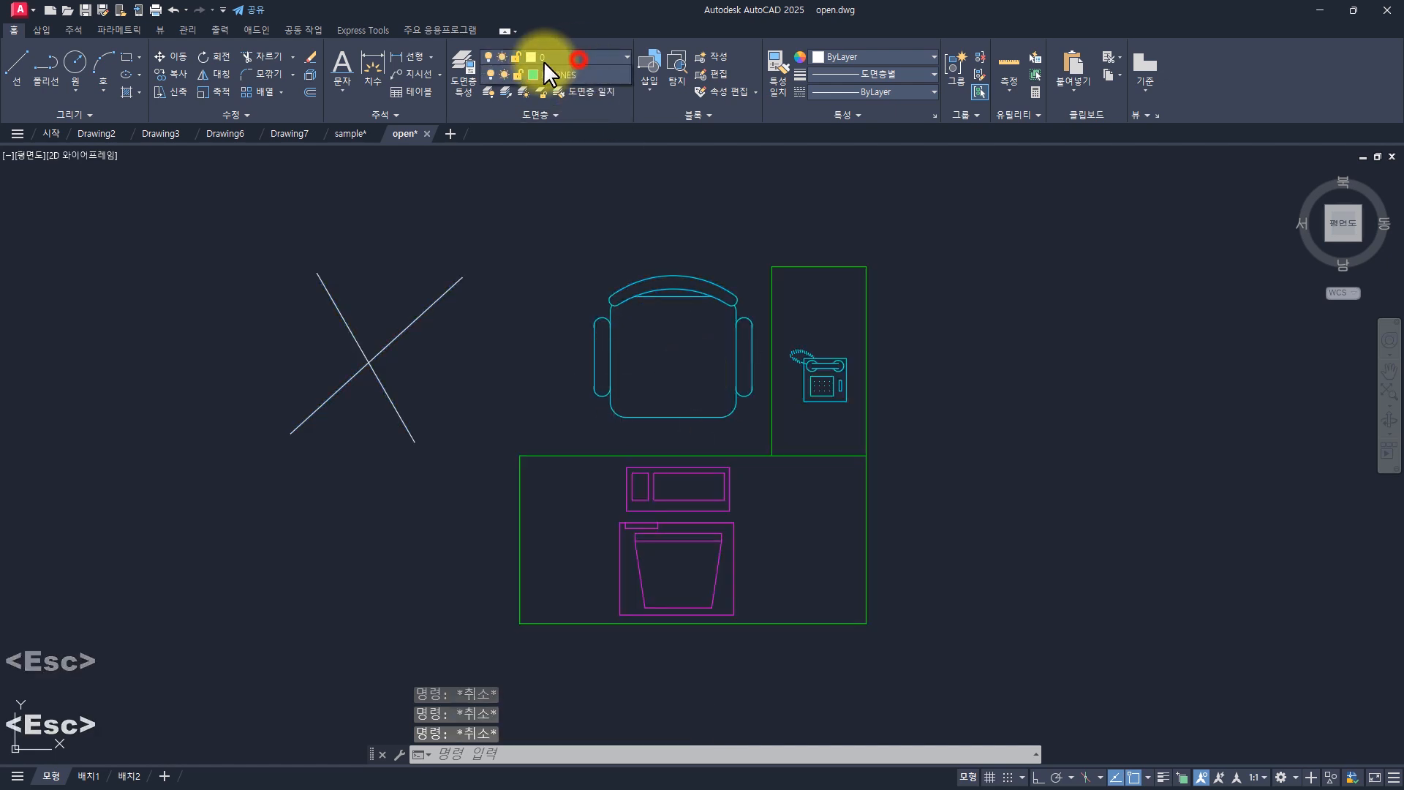
- Turn off the CHAIRS and CPU layers, check their states in the layer list, and close it
click(491, 91)
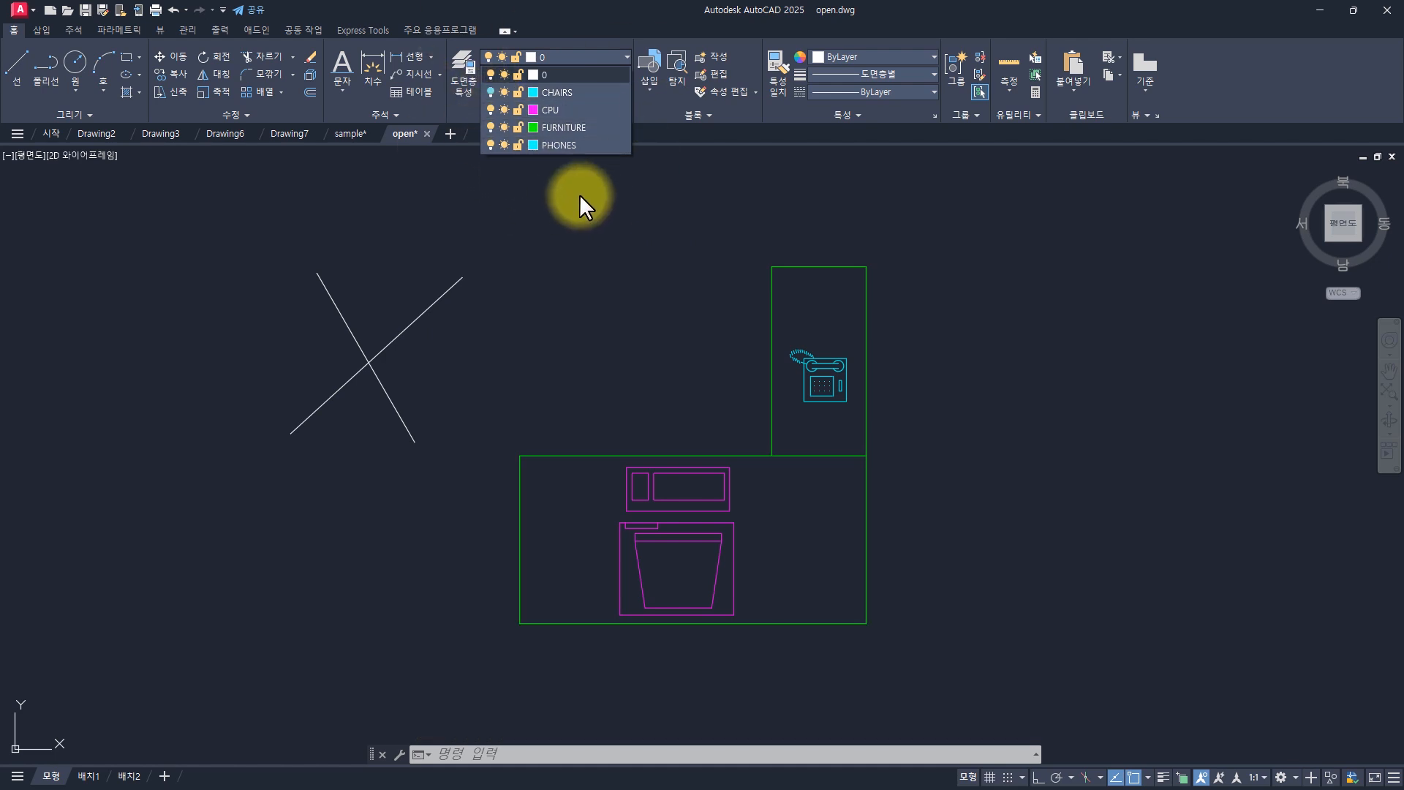
click(491, 110)
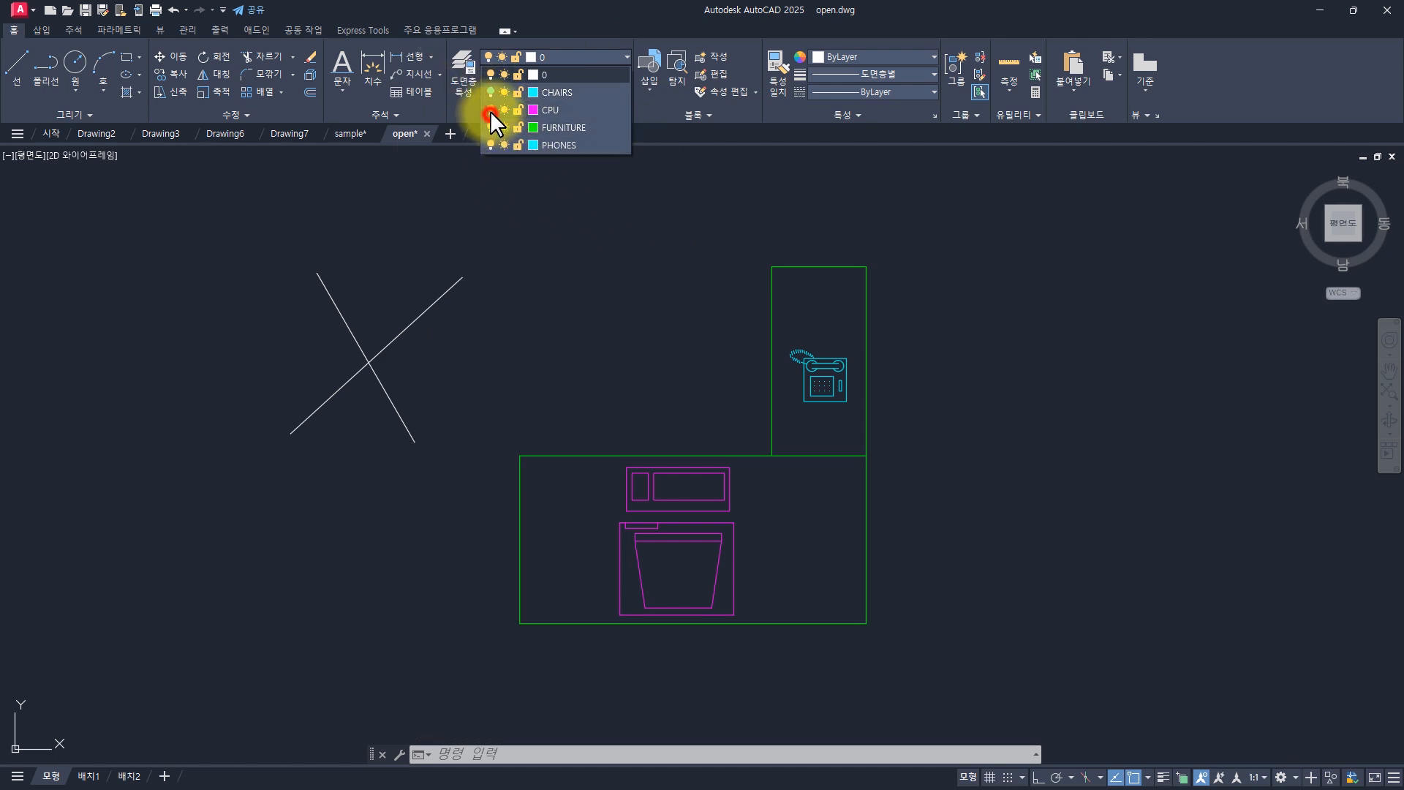
click(620, 206)
key(Escape)
key(Escape)
click(578, 60)
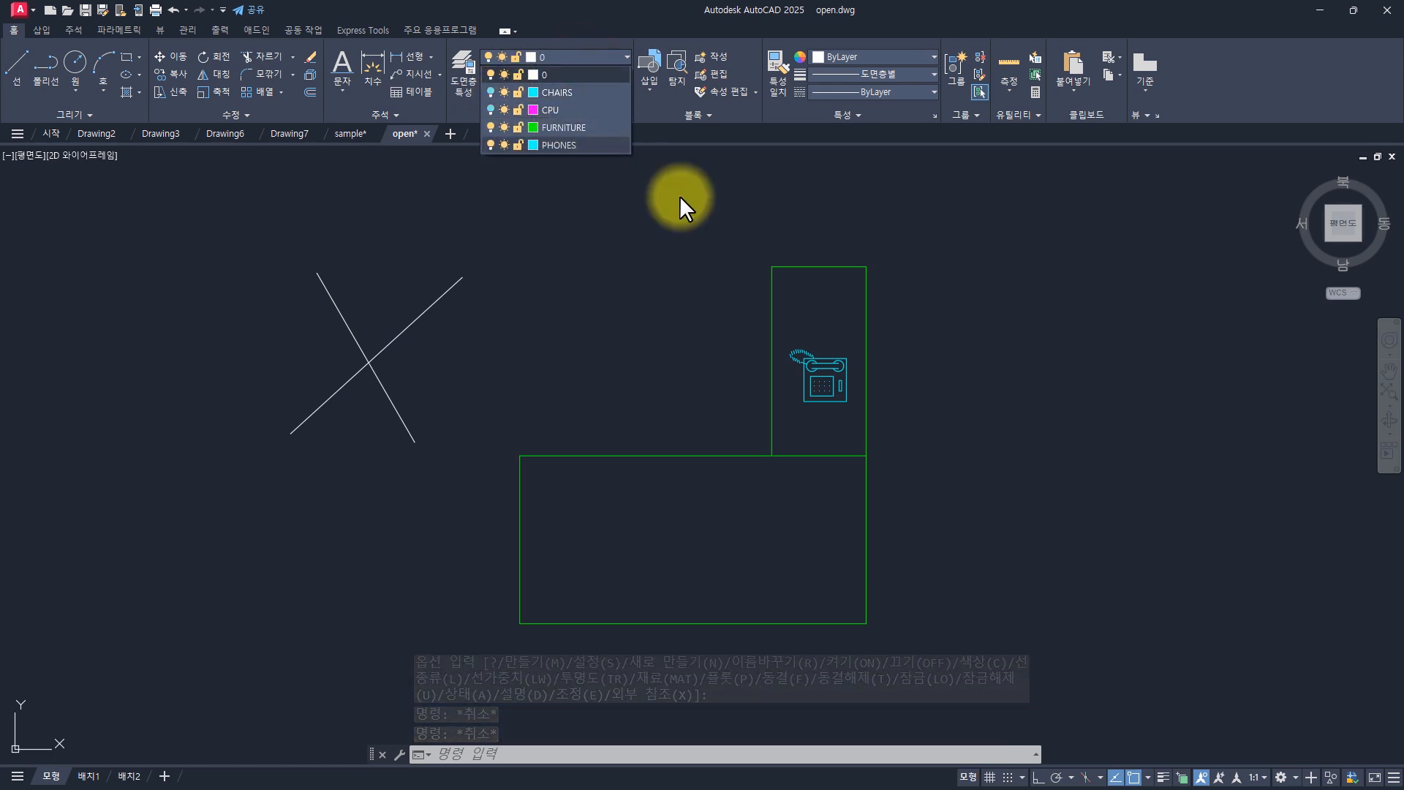
click(634, 185)
key(Escape)
key(Escape)
key(Escape)
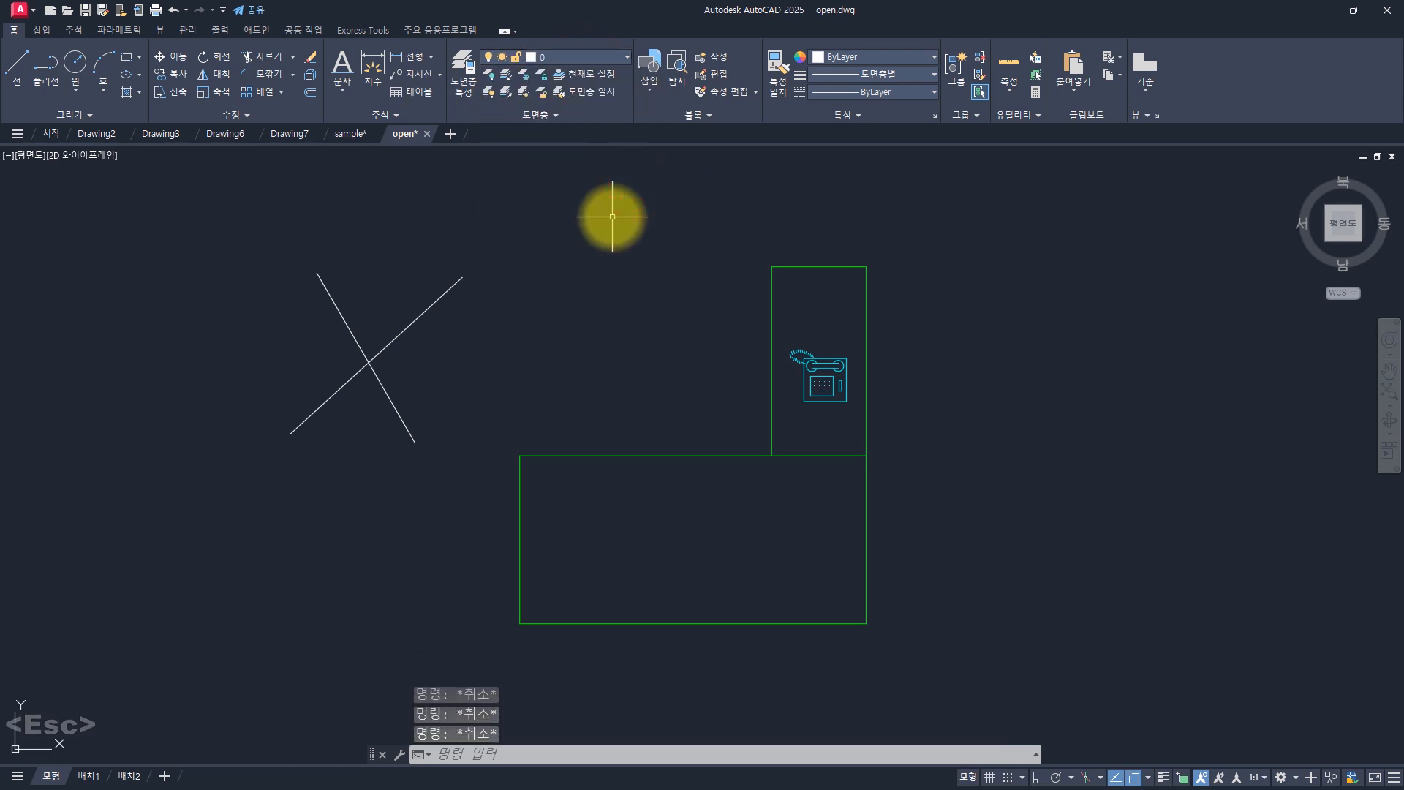
- Select all objects while the CHAIRS and CPU layers are off, and clear the selection
key(ctrl+a)
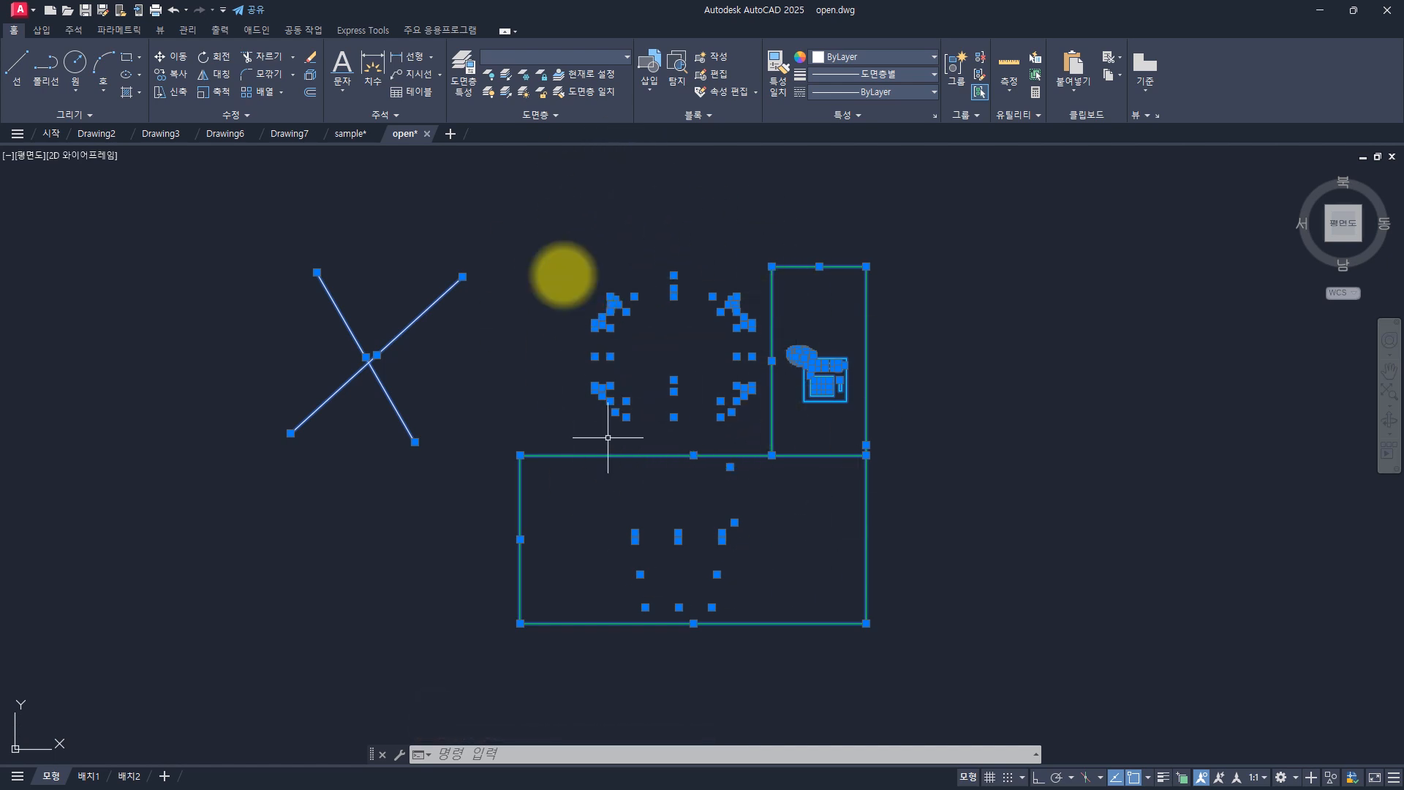
key(Escape)
key(Escape)
key(Escape)
- Turn the CHAIRS and CPU layers back on and freeze both of them
click(548, 56)
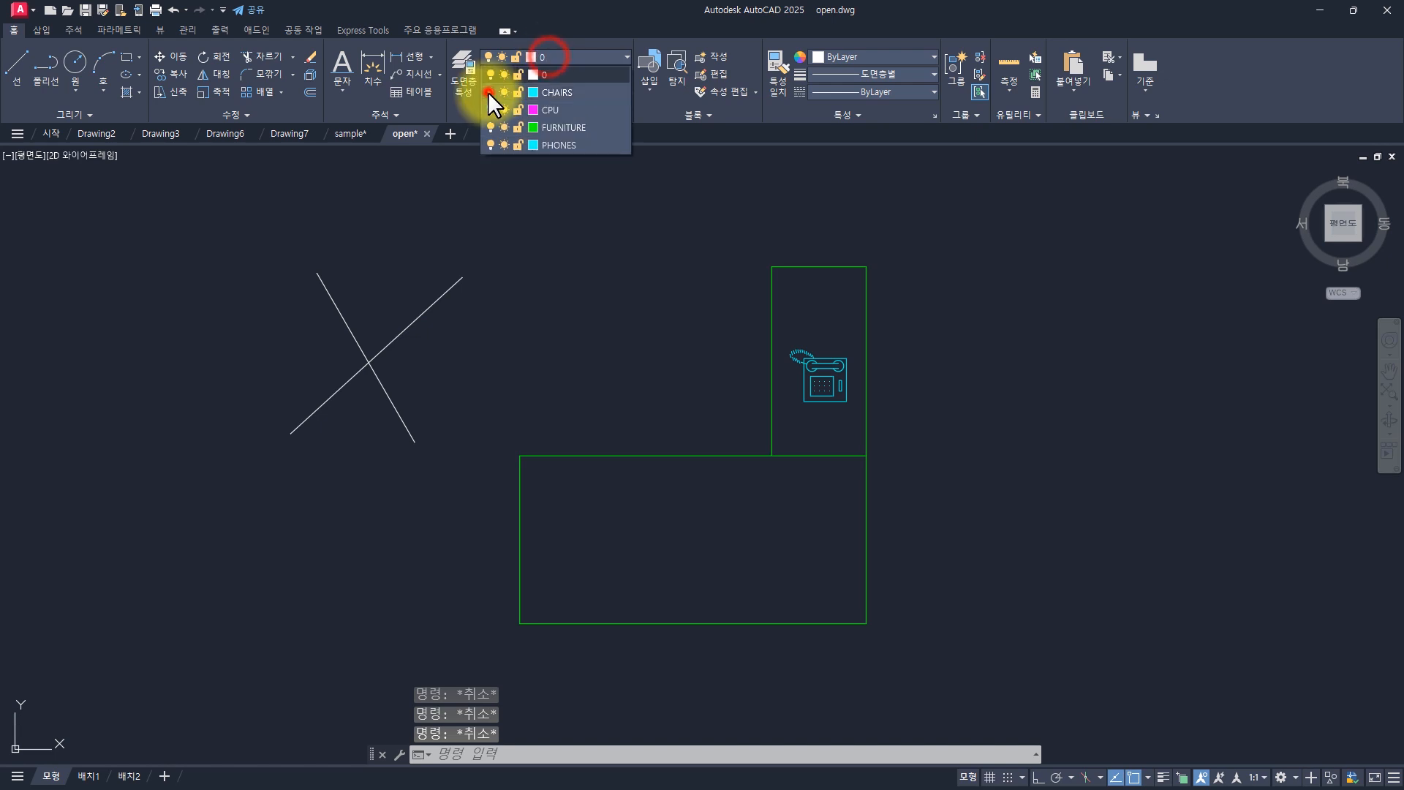
click(490, 92)
click(489, 110)
click(507, 110)
click(506, 92)
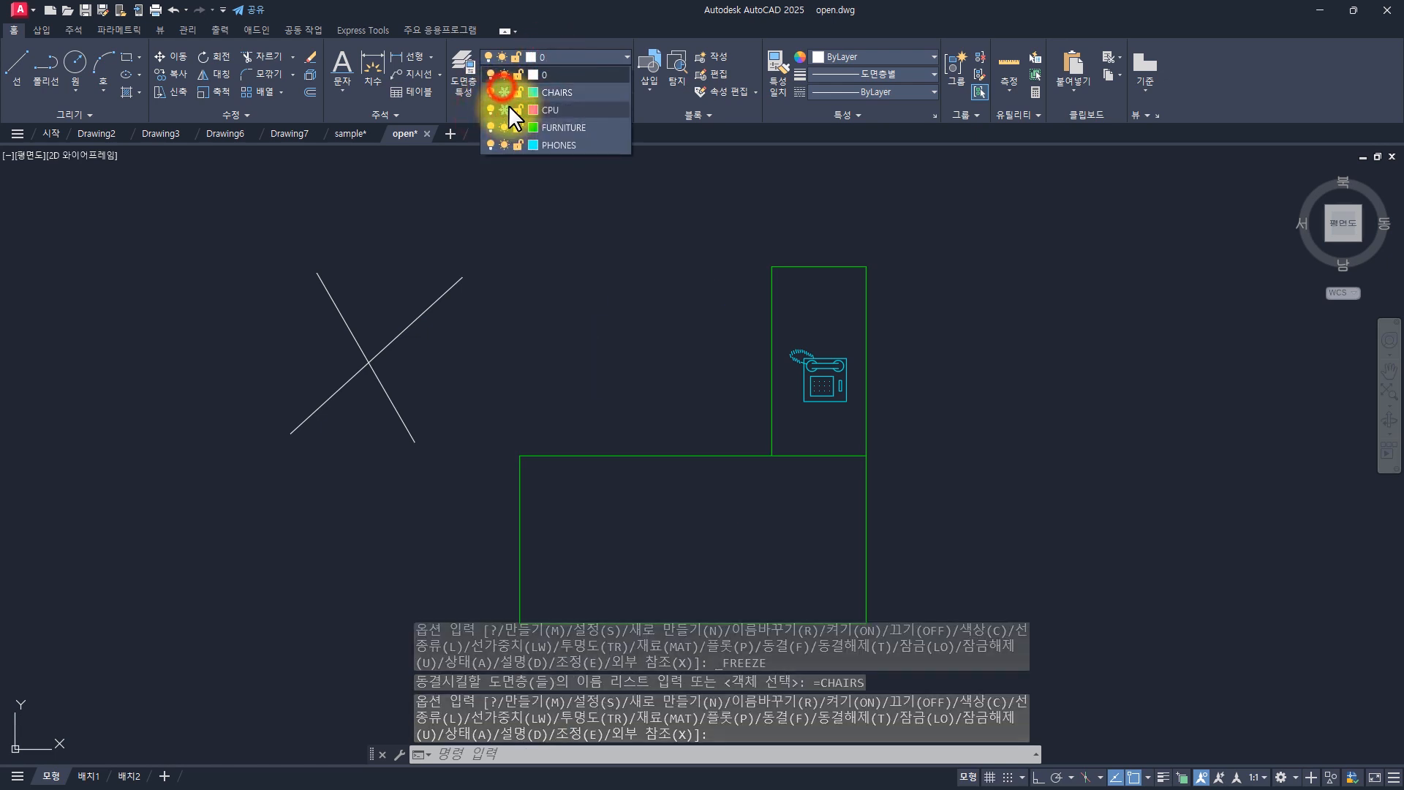
key(Escape)
key(Escape)
- Select all objects while the CHAIRS and CPU layers are frozen, and thaw both layers
key(ctrl+a)
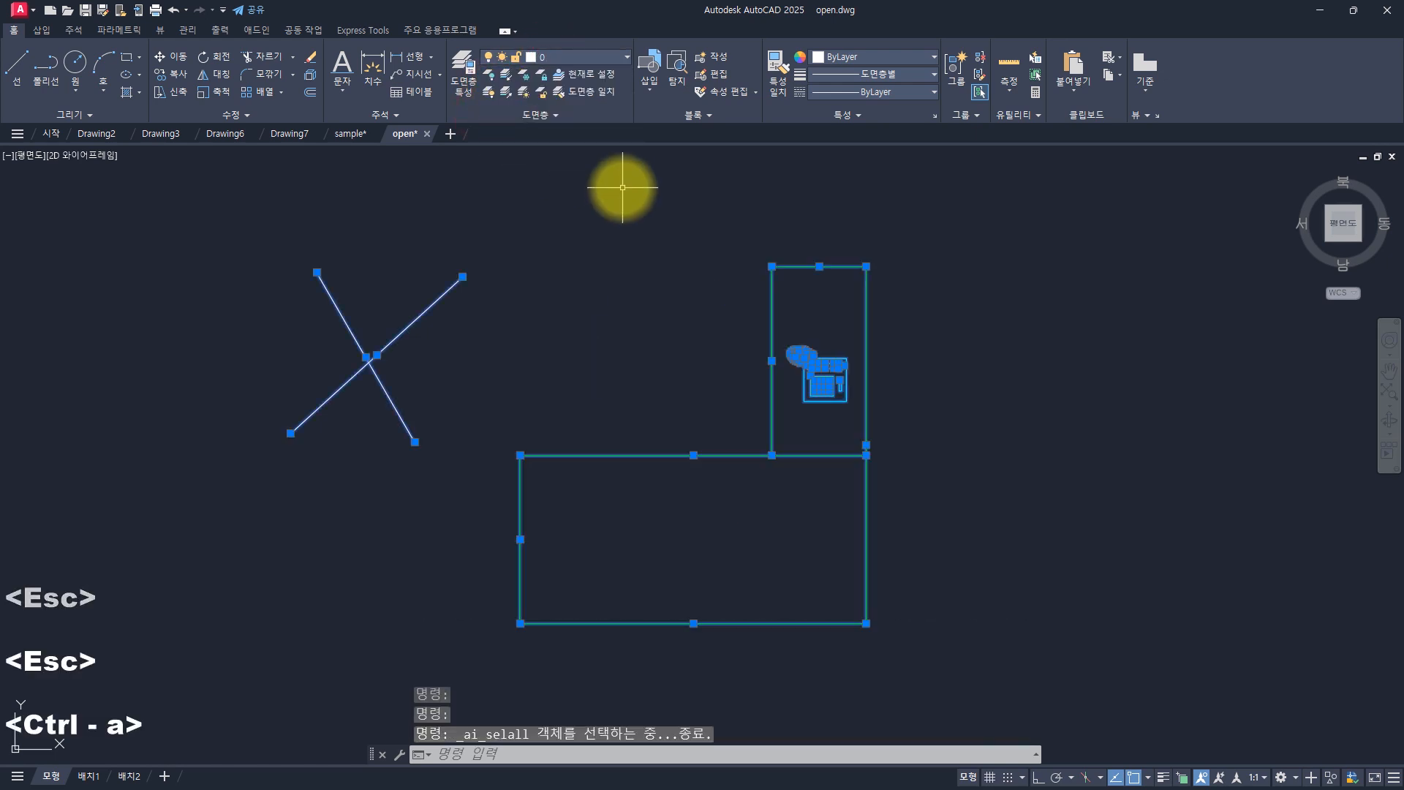
click(560, 56)
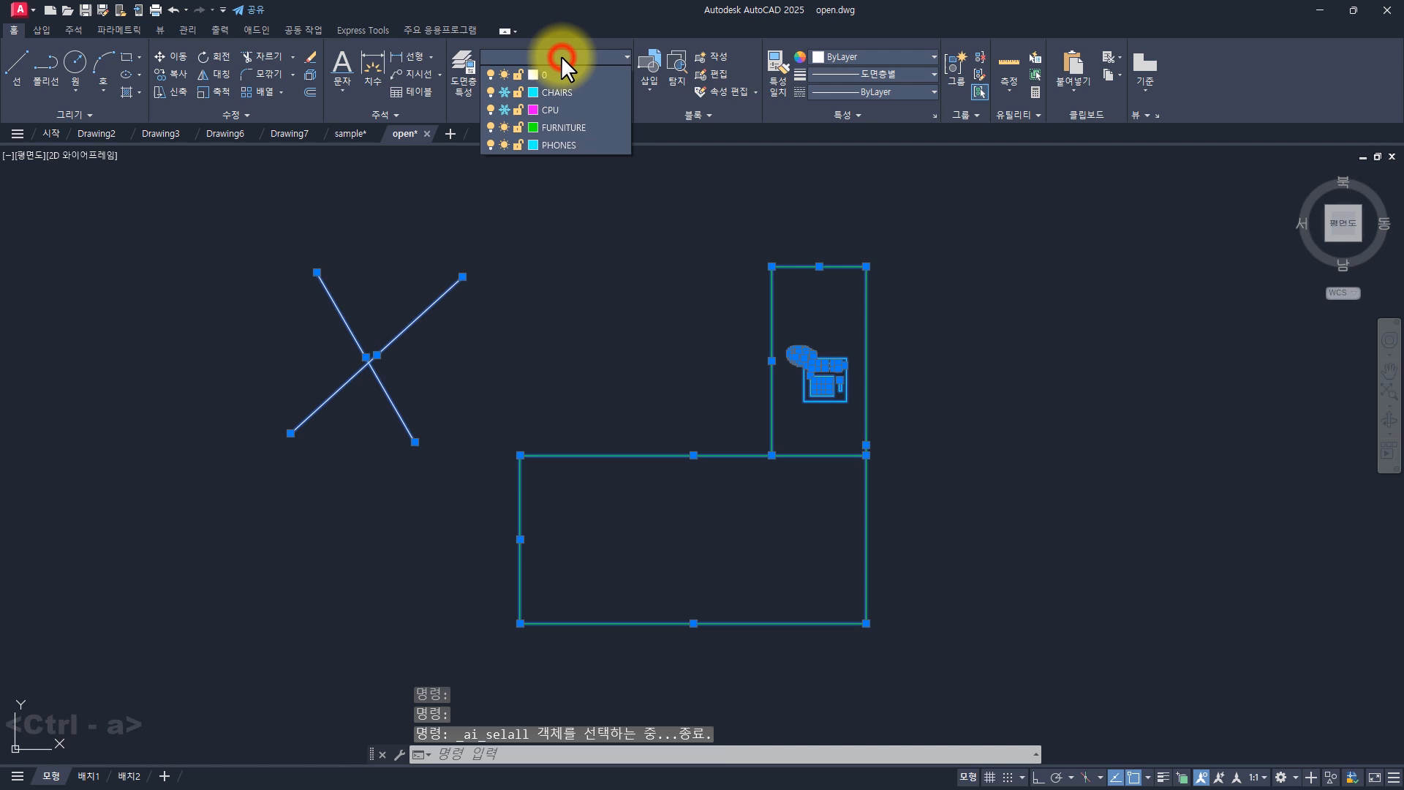
click(503, 92)
click(504, 93)
click(504, 109)
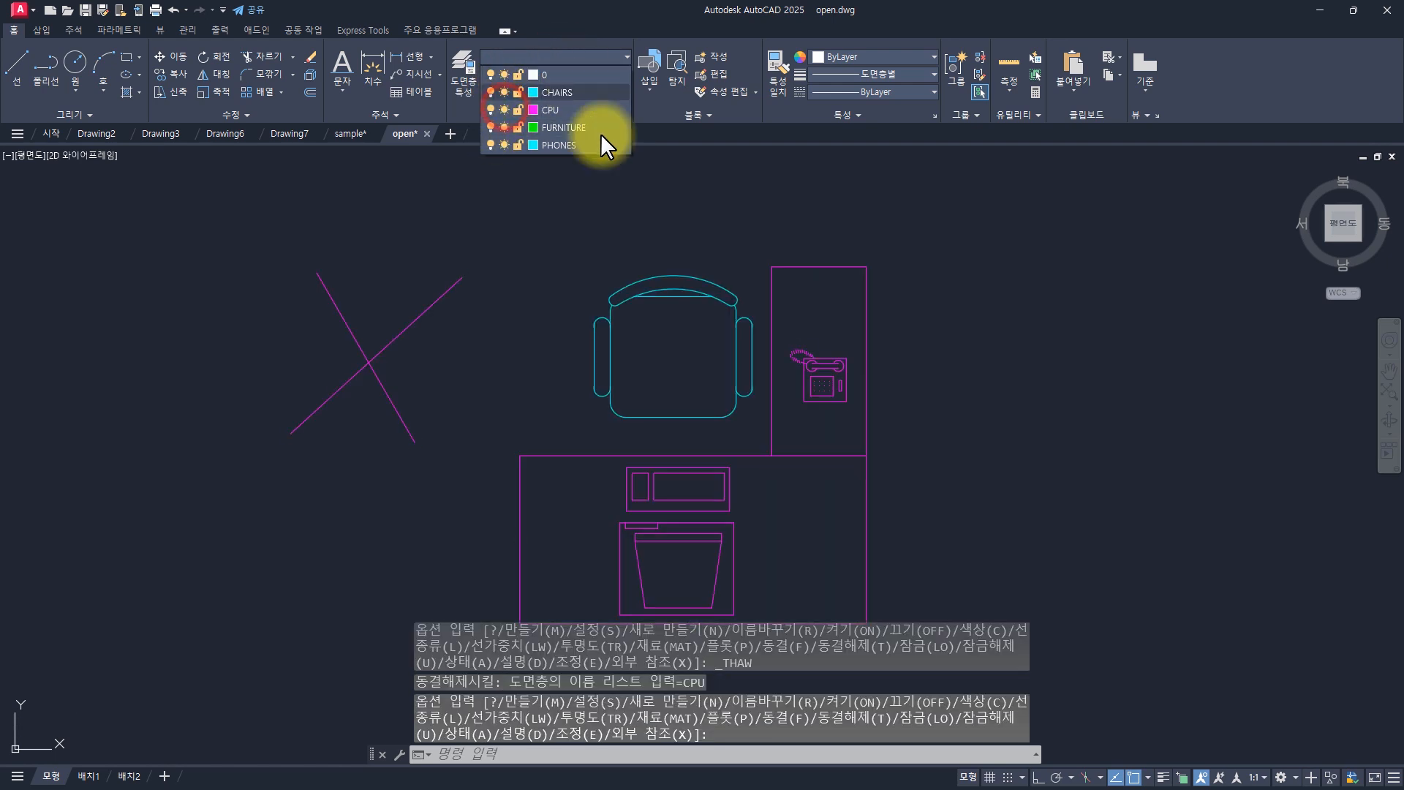
- Close the layer list and clear the selection of all objects
key(Escape)
key(Escape)
key(Escape)
key(Escape)
key(Escape)
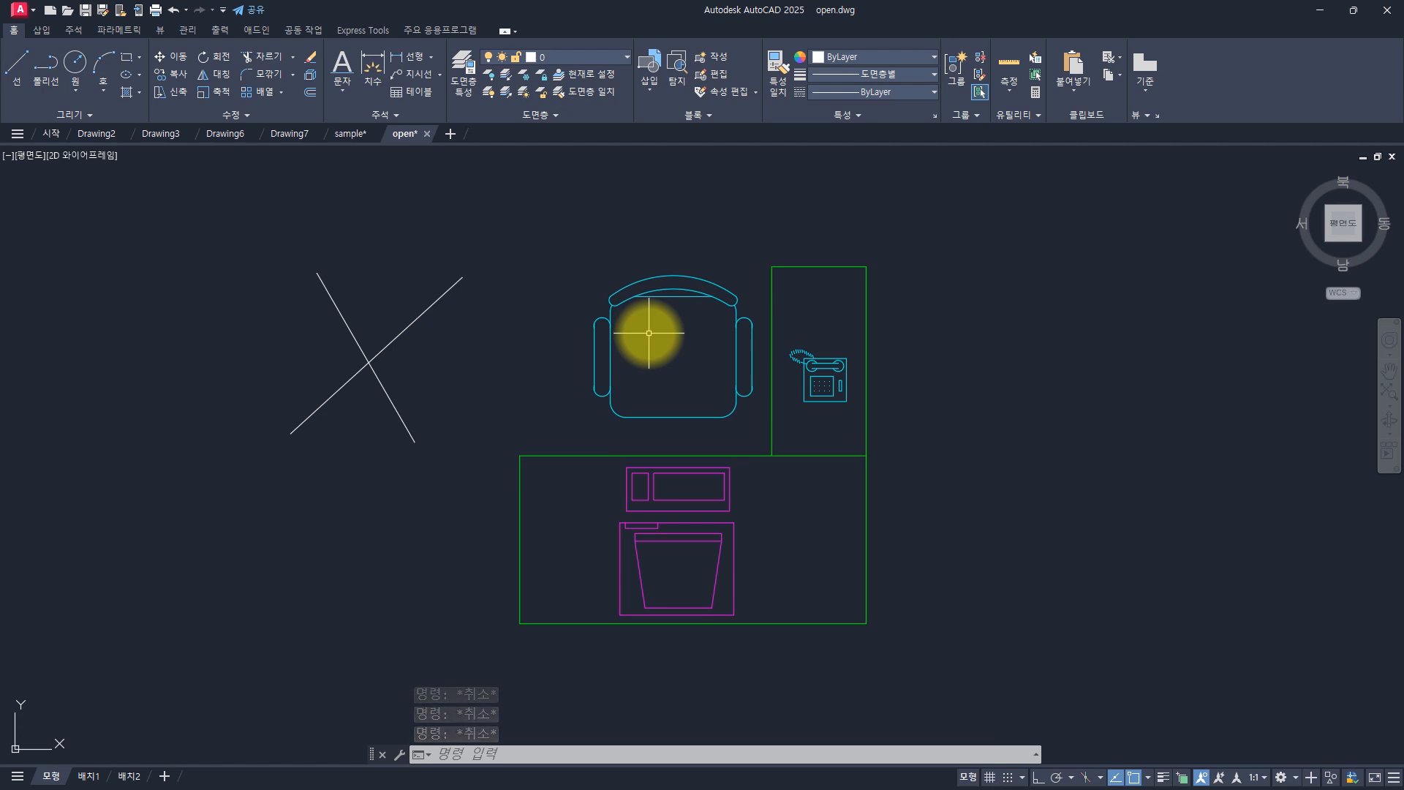
- Undo the recent select-all and layer state changes and redo them, stepping back and forth twice
key(ctrl+z)
key(ctrl+z)
key(ctrl+z)
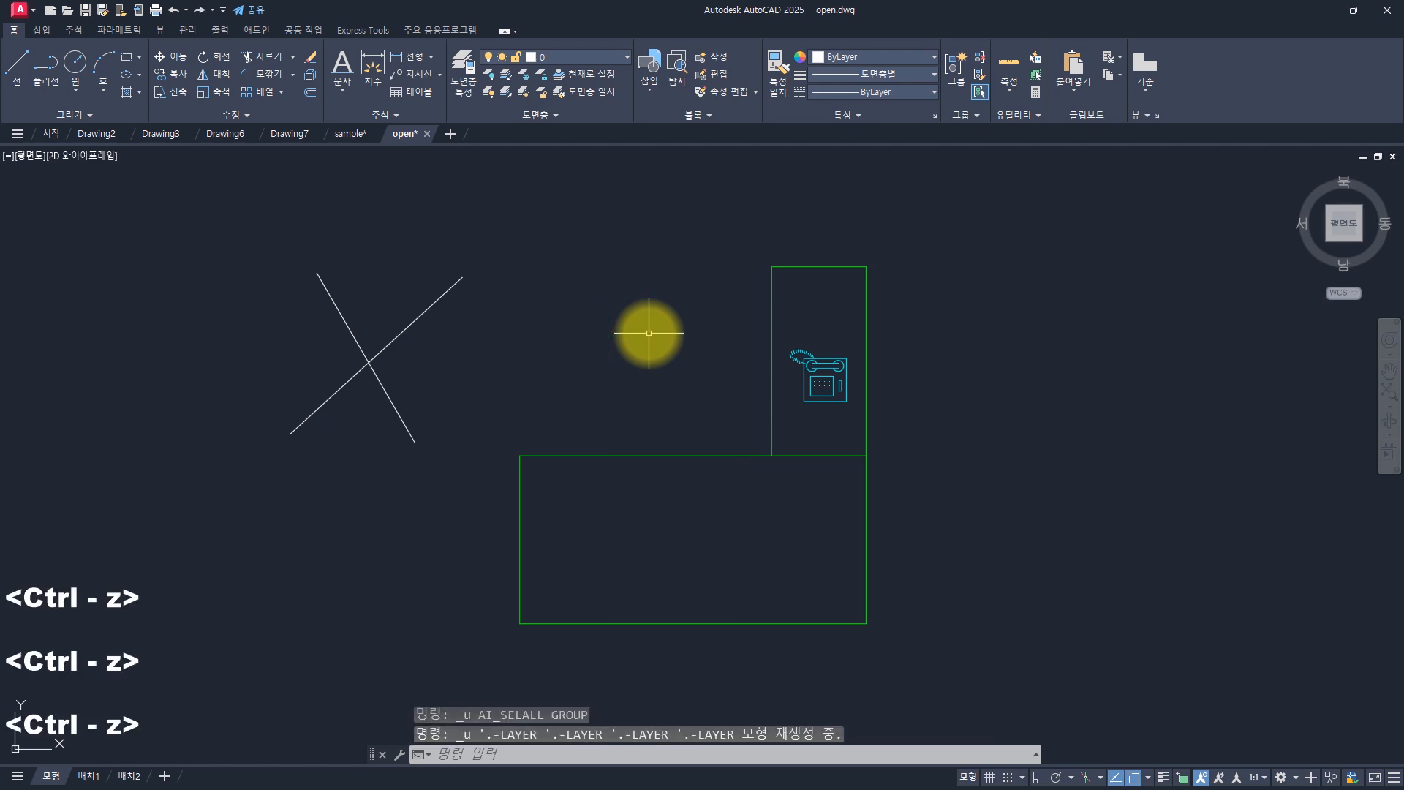
key(ctrl+y)
key(ctrl+y)
key(ctrl+y)
key(ctrl+y)
key(ctrl+y)
key(ctrl+z)
key(ctrl+z)
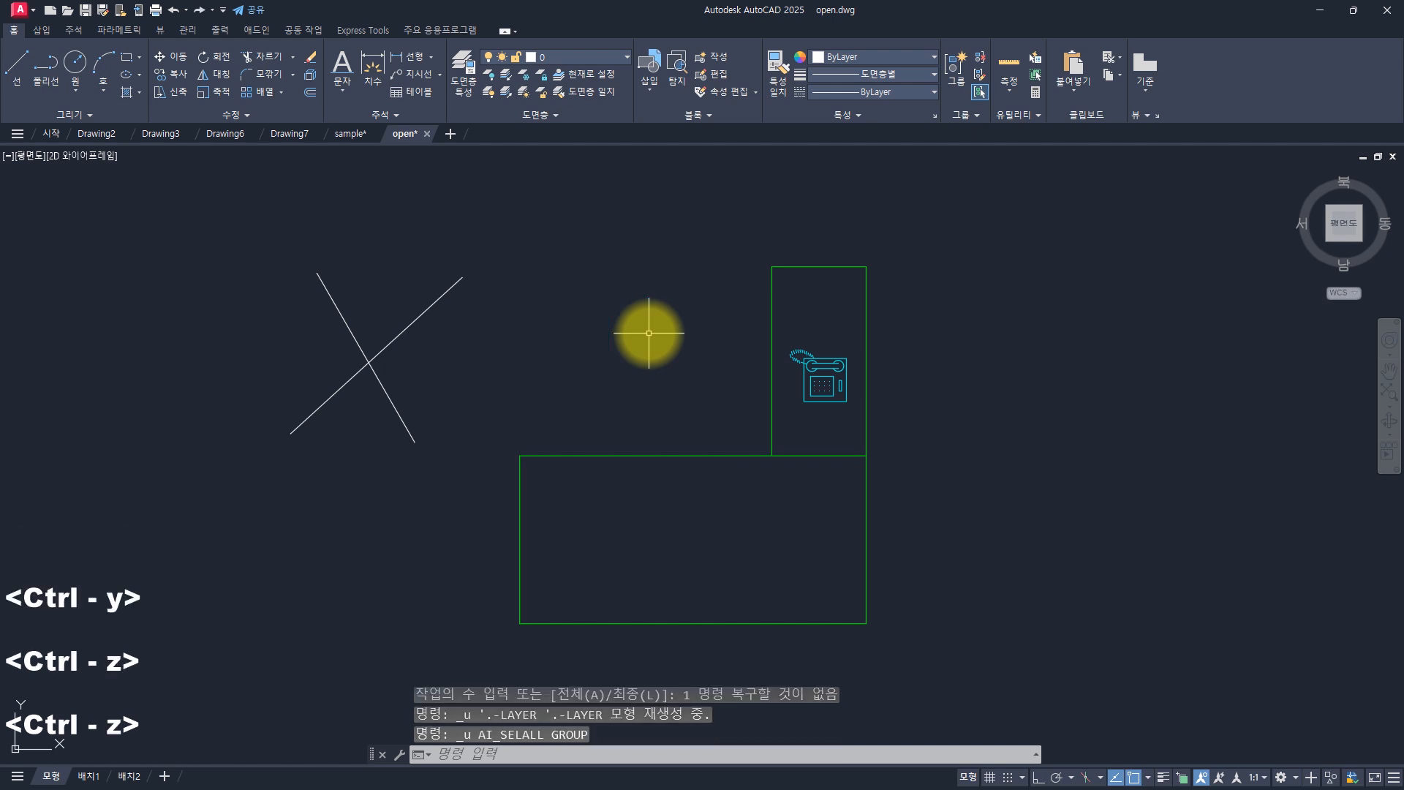
key(ctrl+y)
key(ctrl+y)
key(ctrl+y)
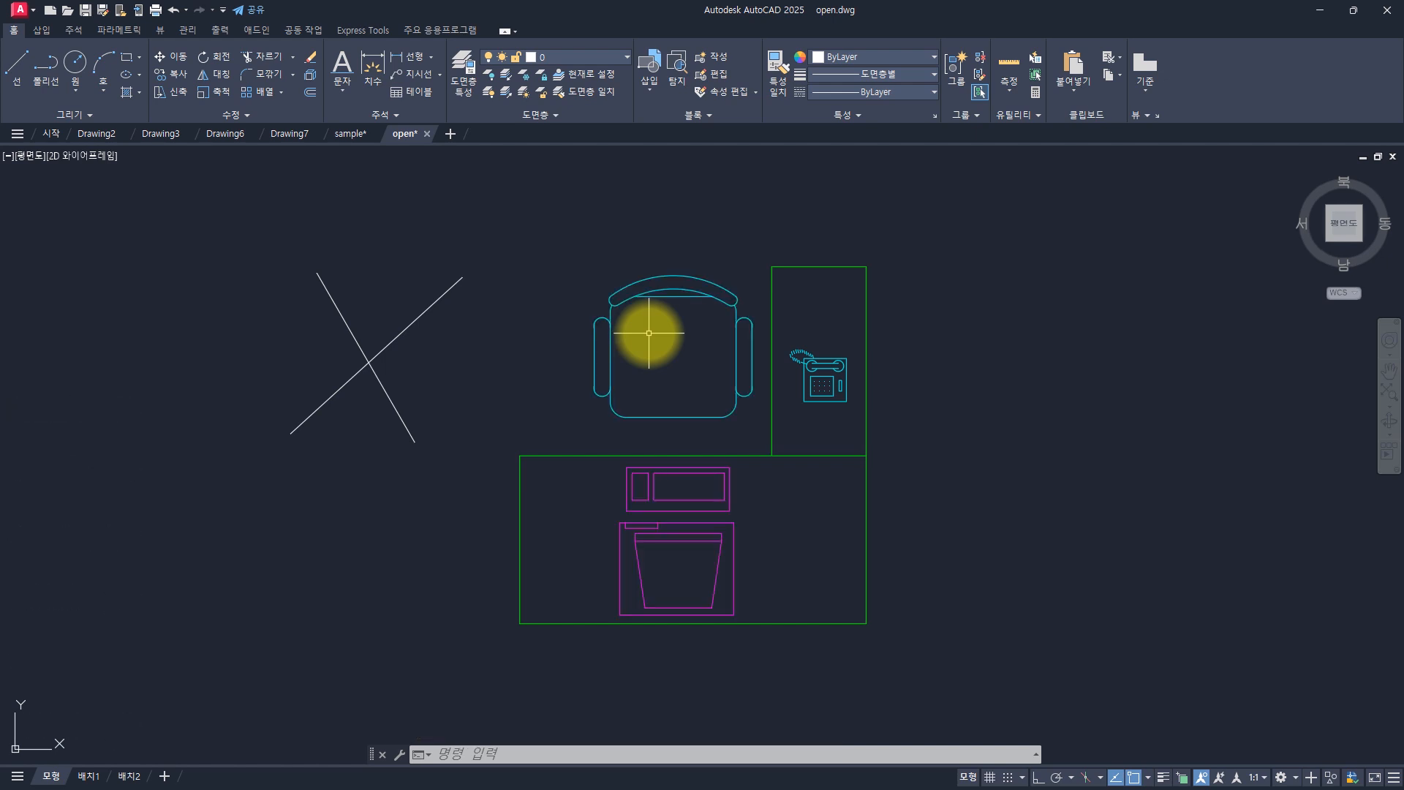
key(Escape)
key(Escape)
key(Escape)
key(Escape)
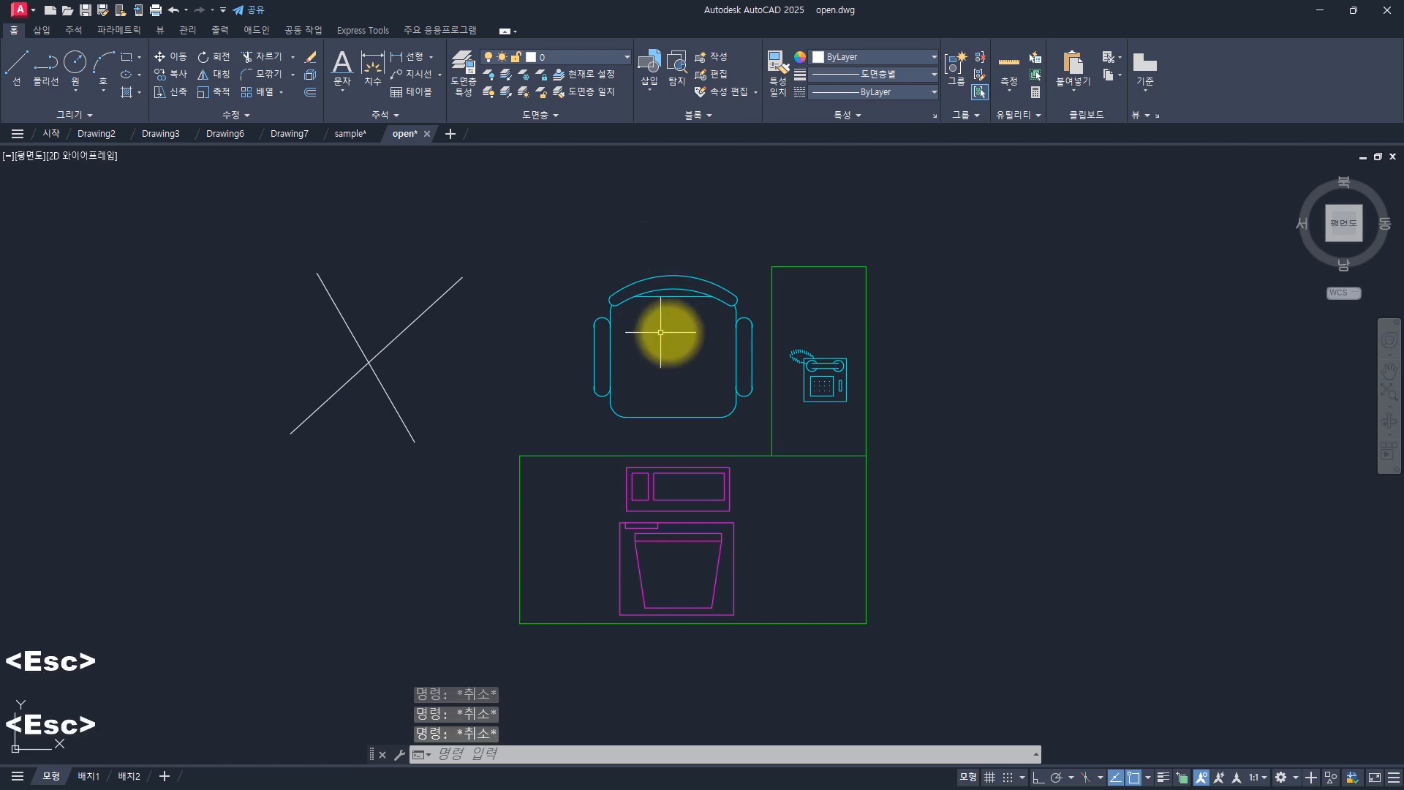
- Select the upper edge and inner vertical edge of the side desk one after another, and clear the selection
click(806, 266)
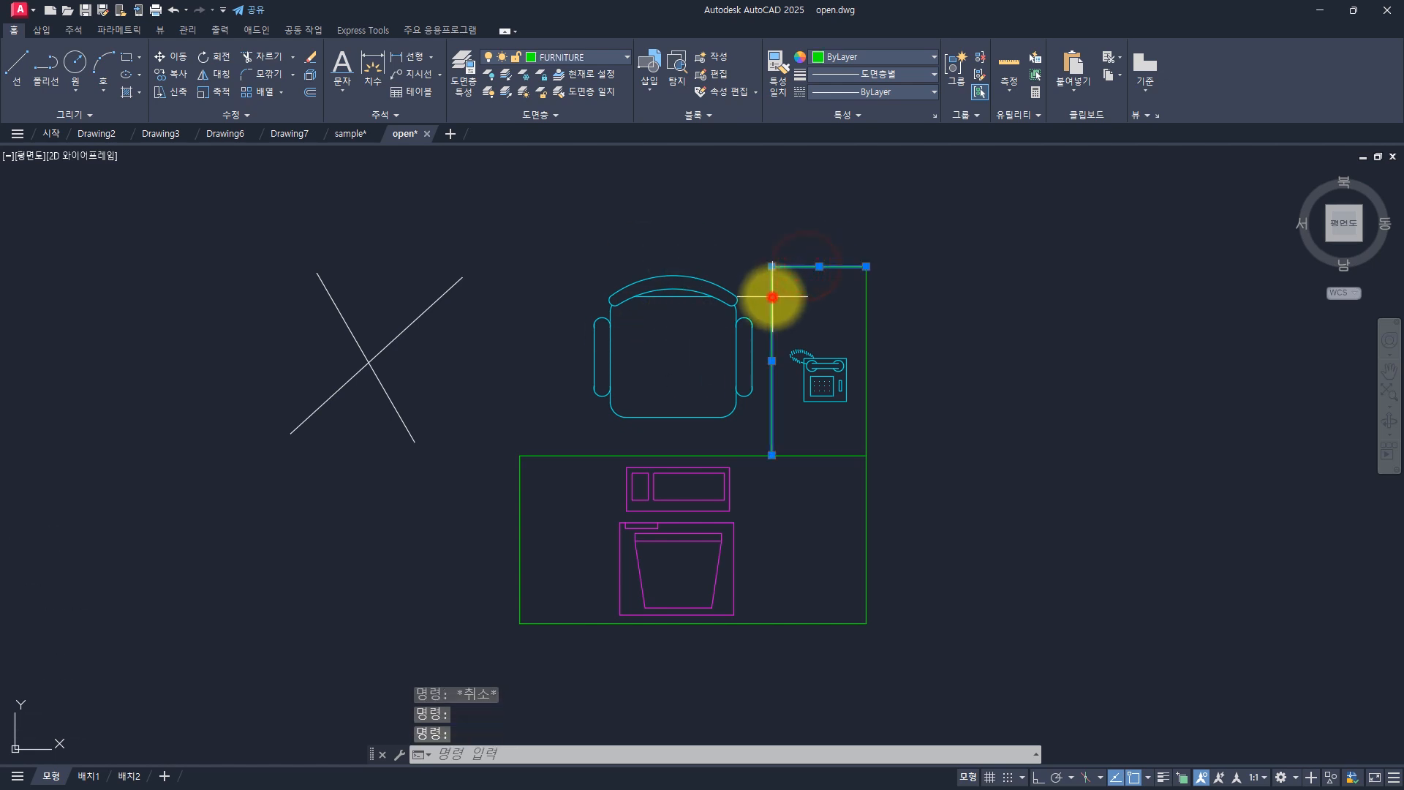
key(Escape)
key(Escape)
key(Escape)
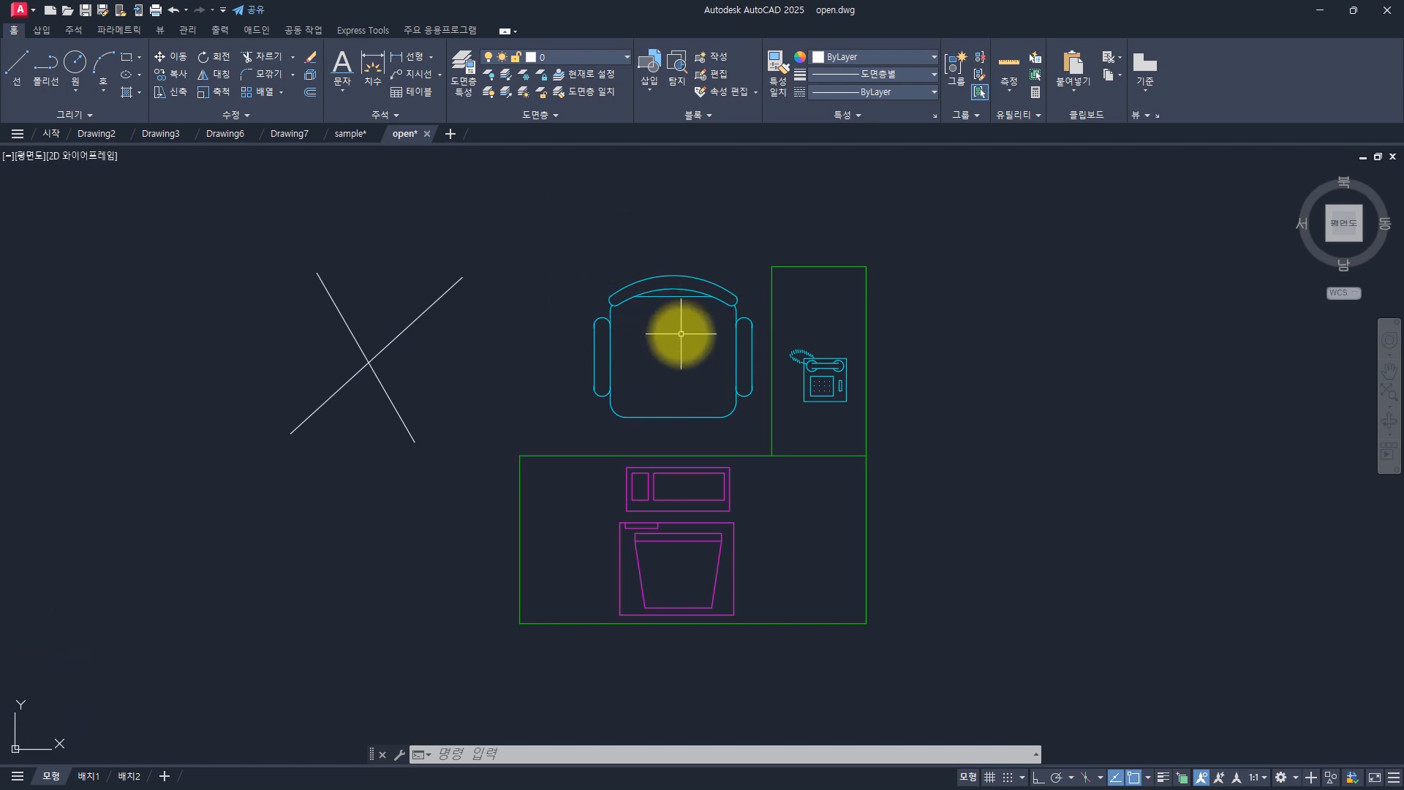
- View the combined properties of the side desk's upper and inner vertical lines in the Properties palette, and close it
key(ctrl+1)
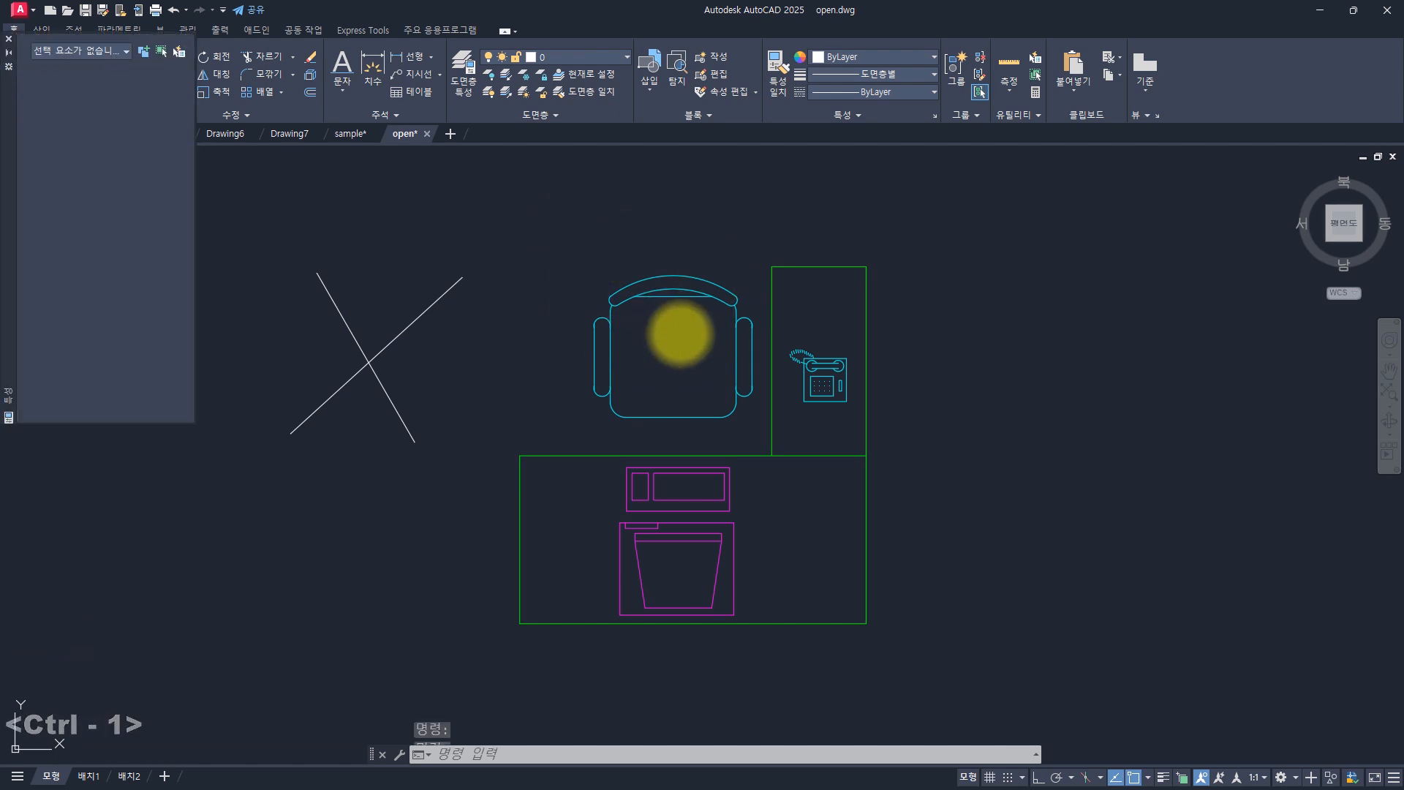
key(Escape)
click(790, 266)
click(771, 291)
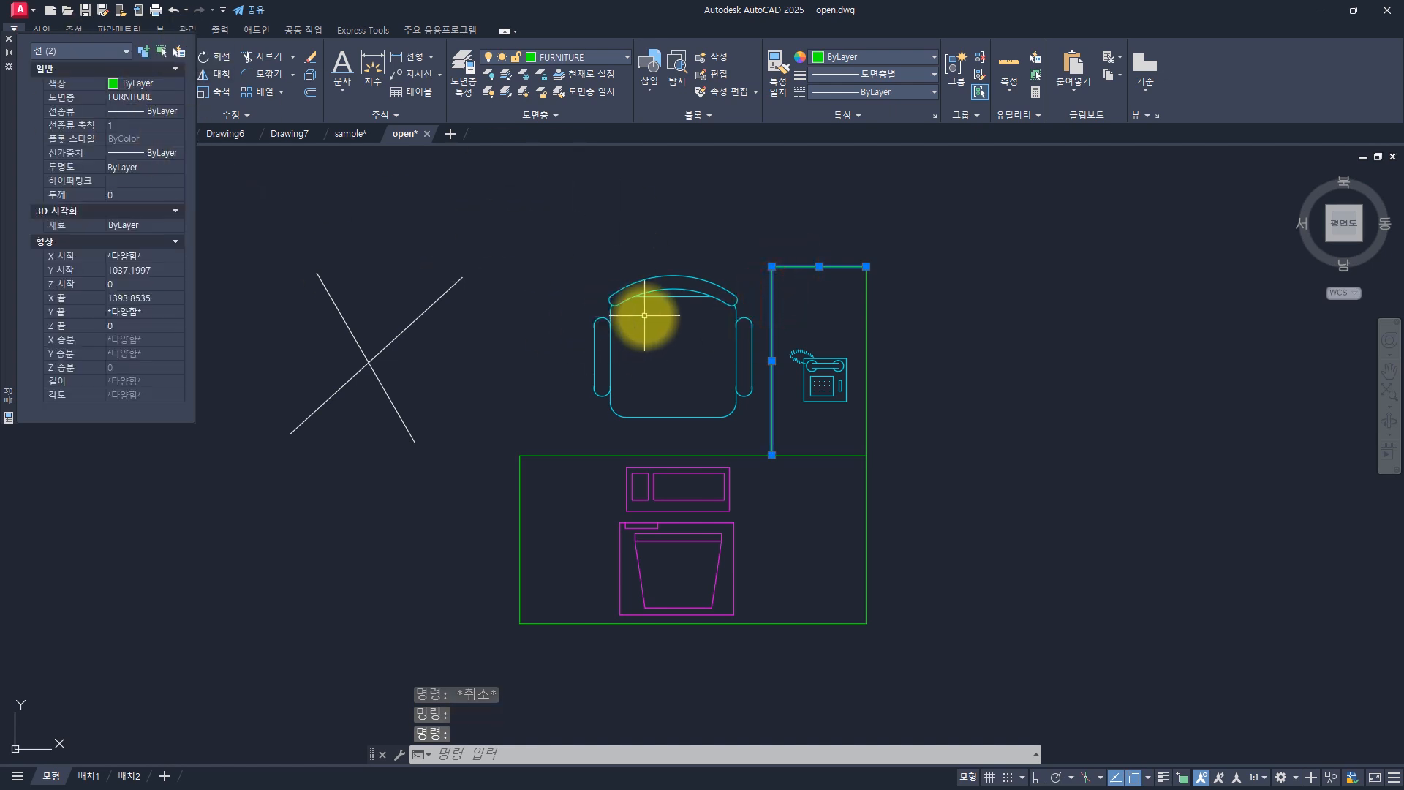
key(Escape)
key(Escape)
key(Escape)
key(Escape)
key(ctrl+1)
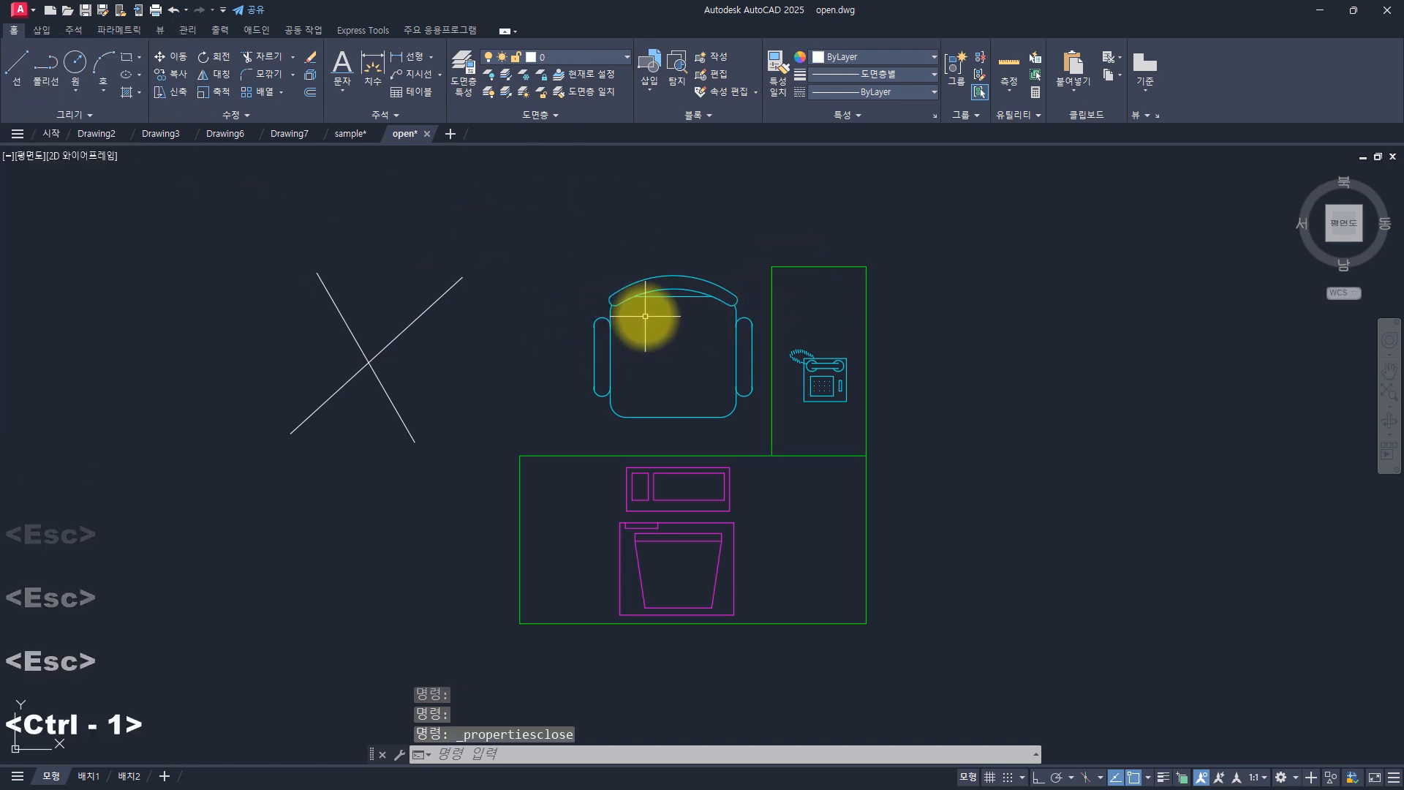
- Toggle the Properties palette repeatedly, leave it open, and move it into the drawing area beside the crossed lines
key(ctrl+1)
key(ctrl+1)
key(ctrl+1)
key(ctrl+1)
key(ctrl+1)
key(ctrl+1)
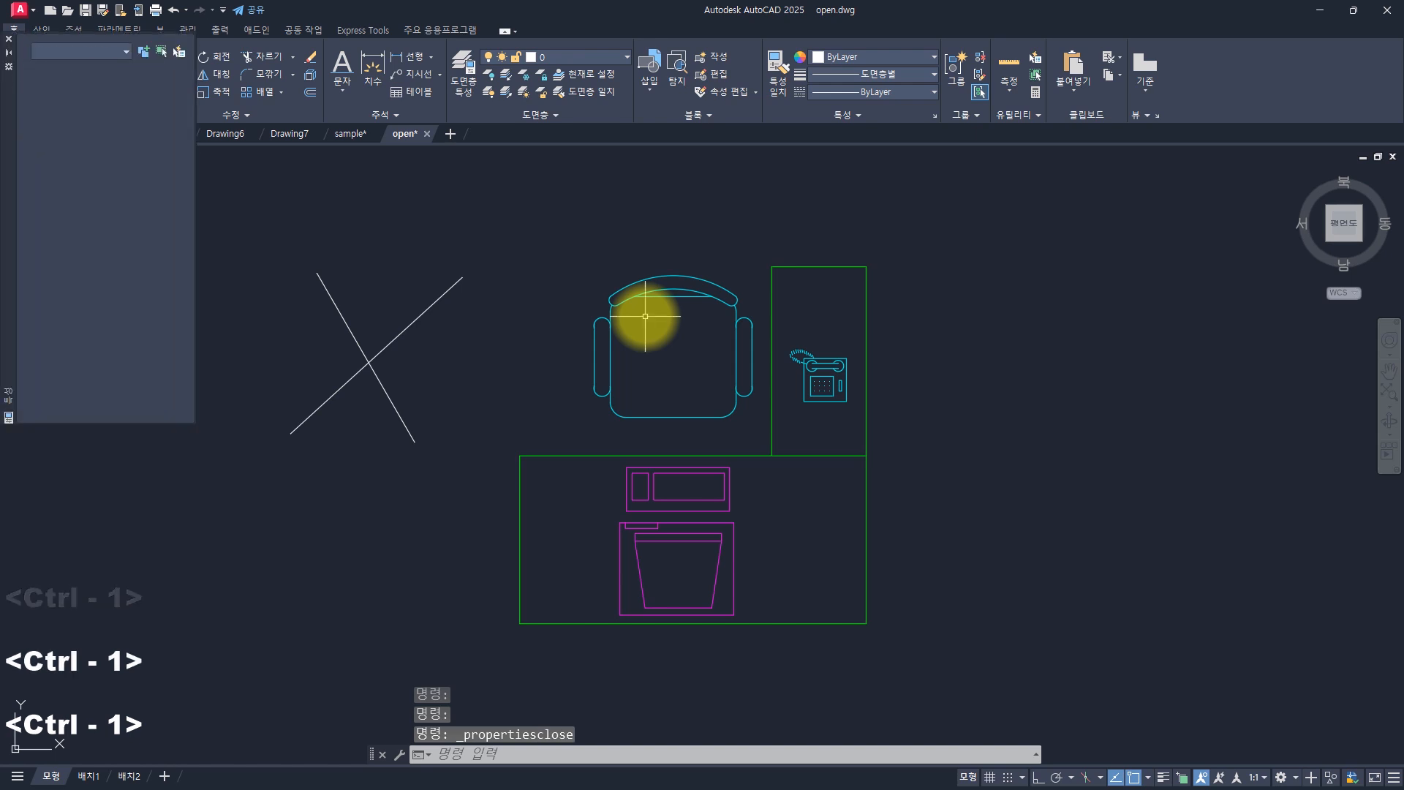
key(ctrl+1)
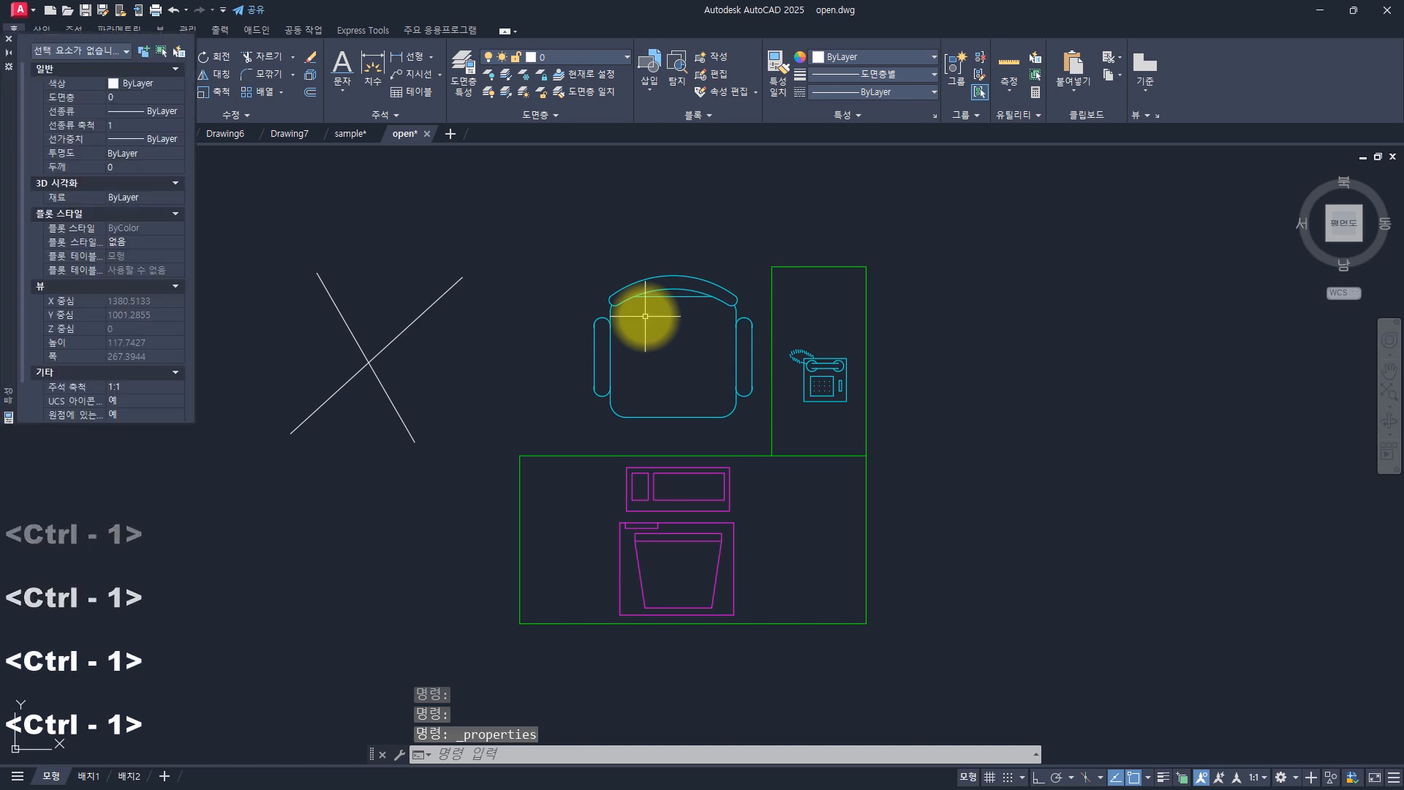
drag(12, 221, 103, 407)
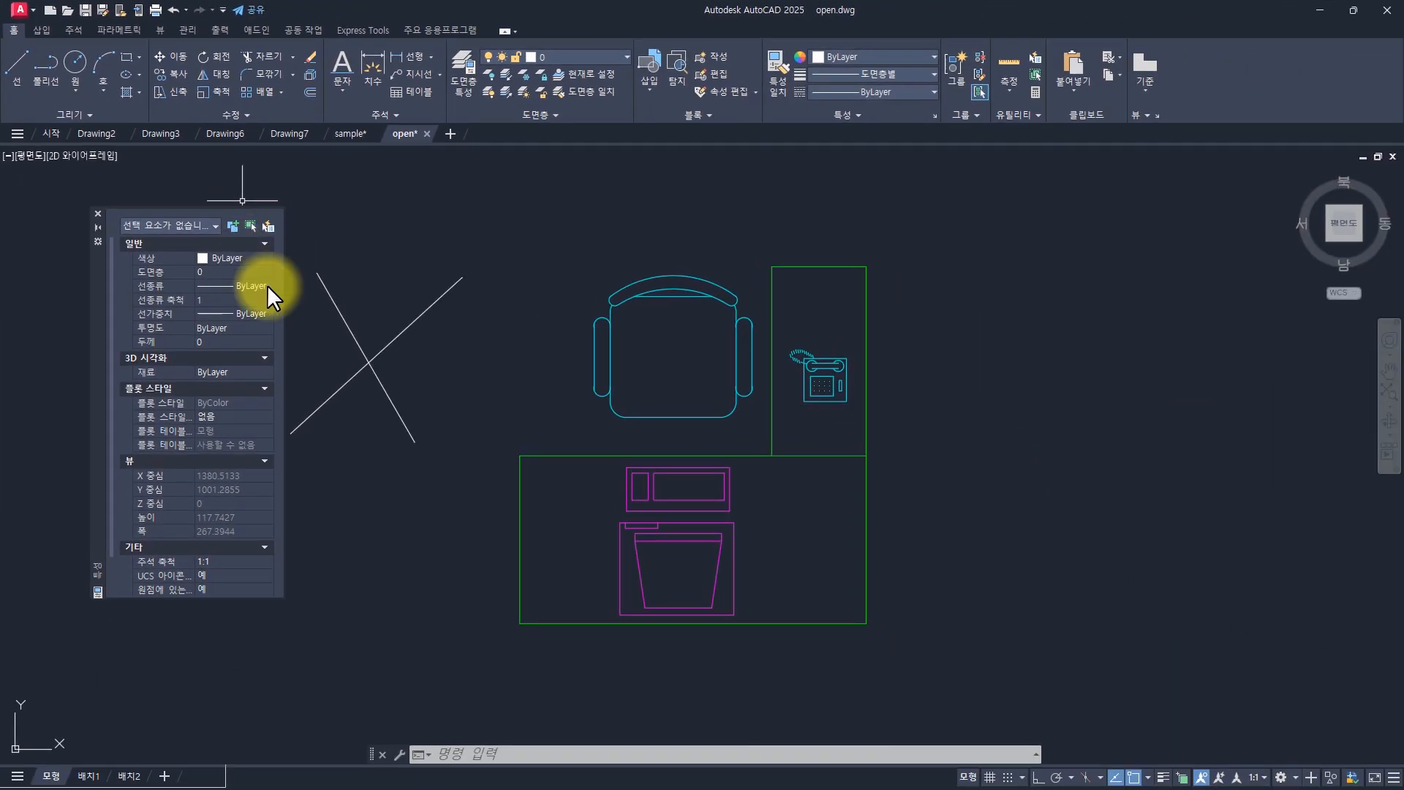
- Build a cumulative selection from both chair back arcs and two crossing windows over the phone, desk and computer, and clear it
click(643, 278)
click(661, 289)
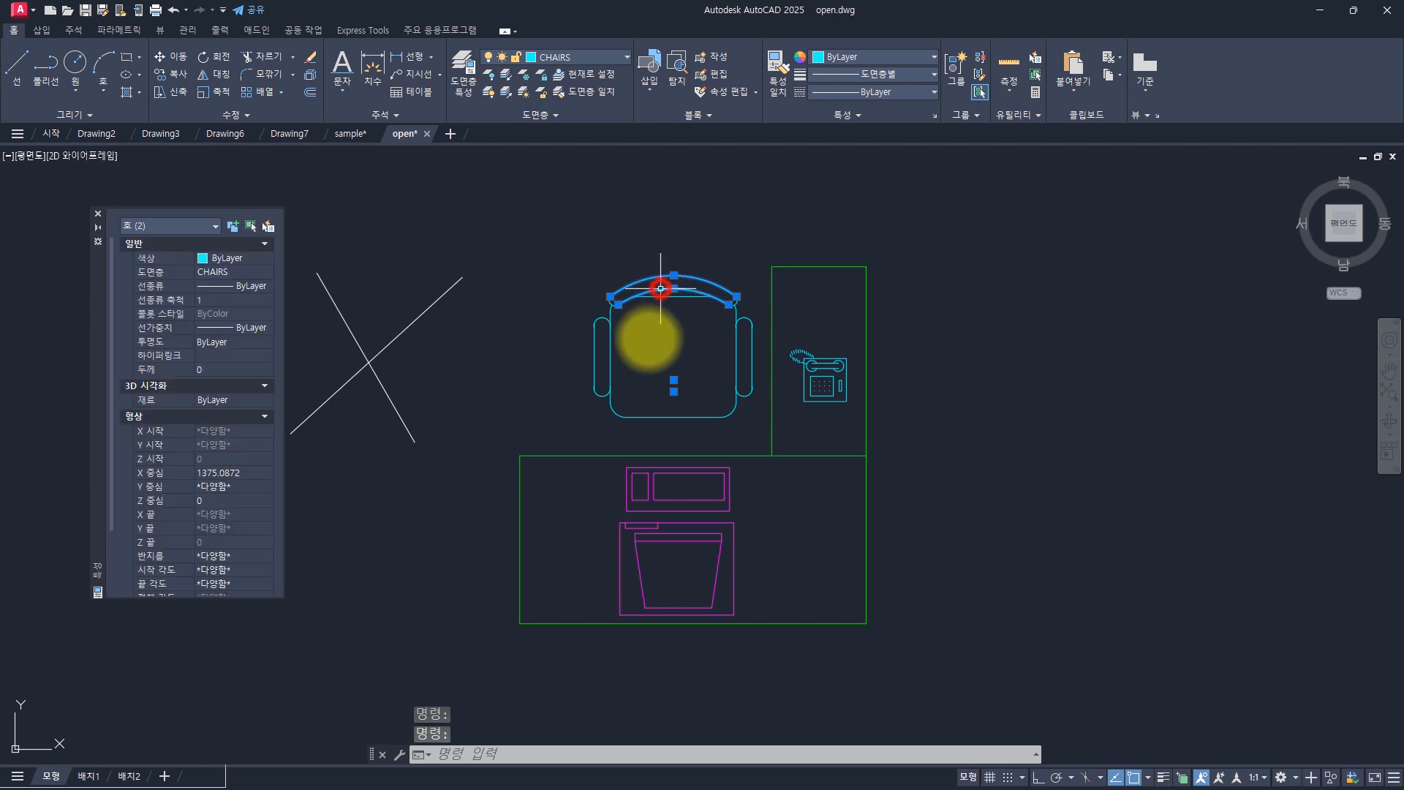
click(1000, 202)
click(800, 407)
click(949, 597)
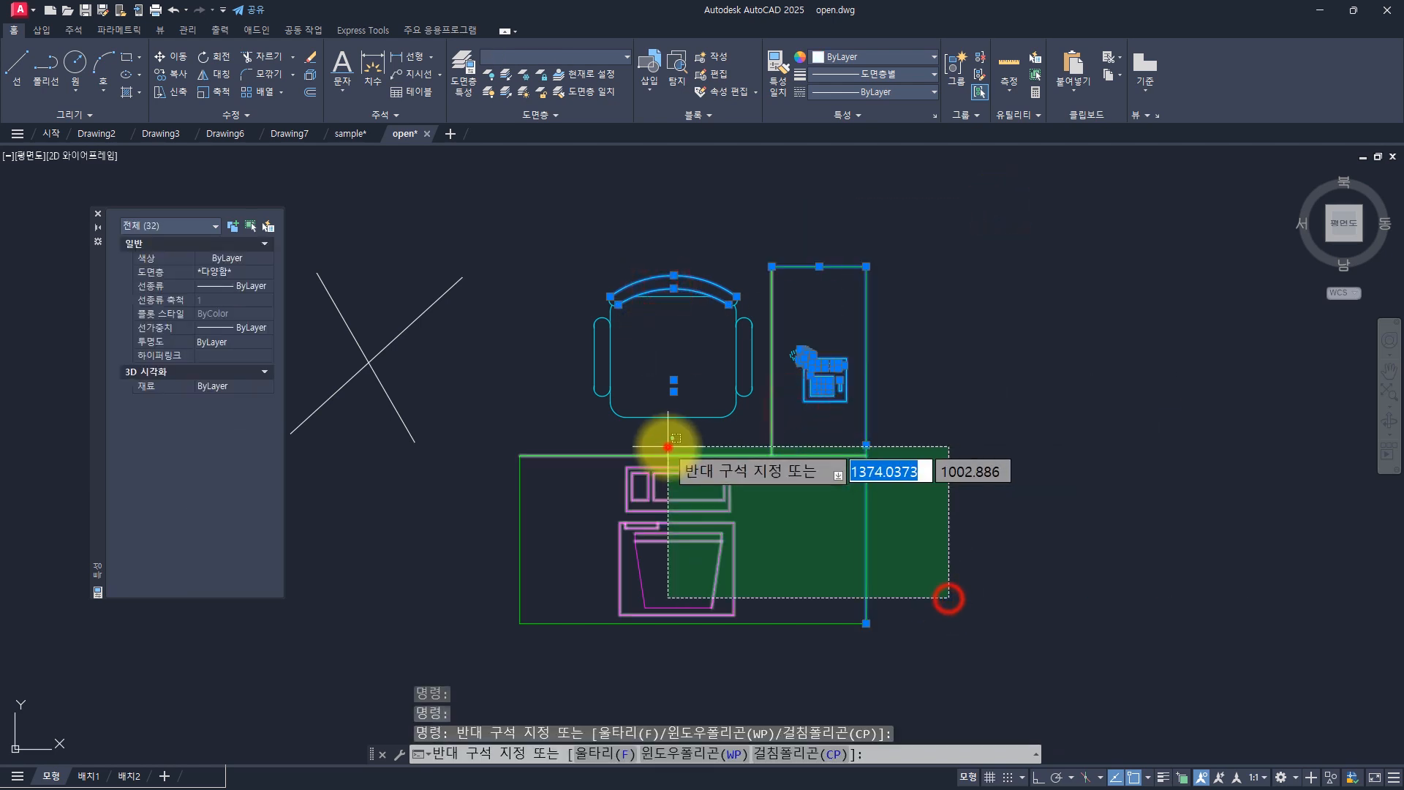
click(665, 443)
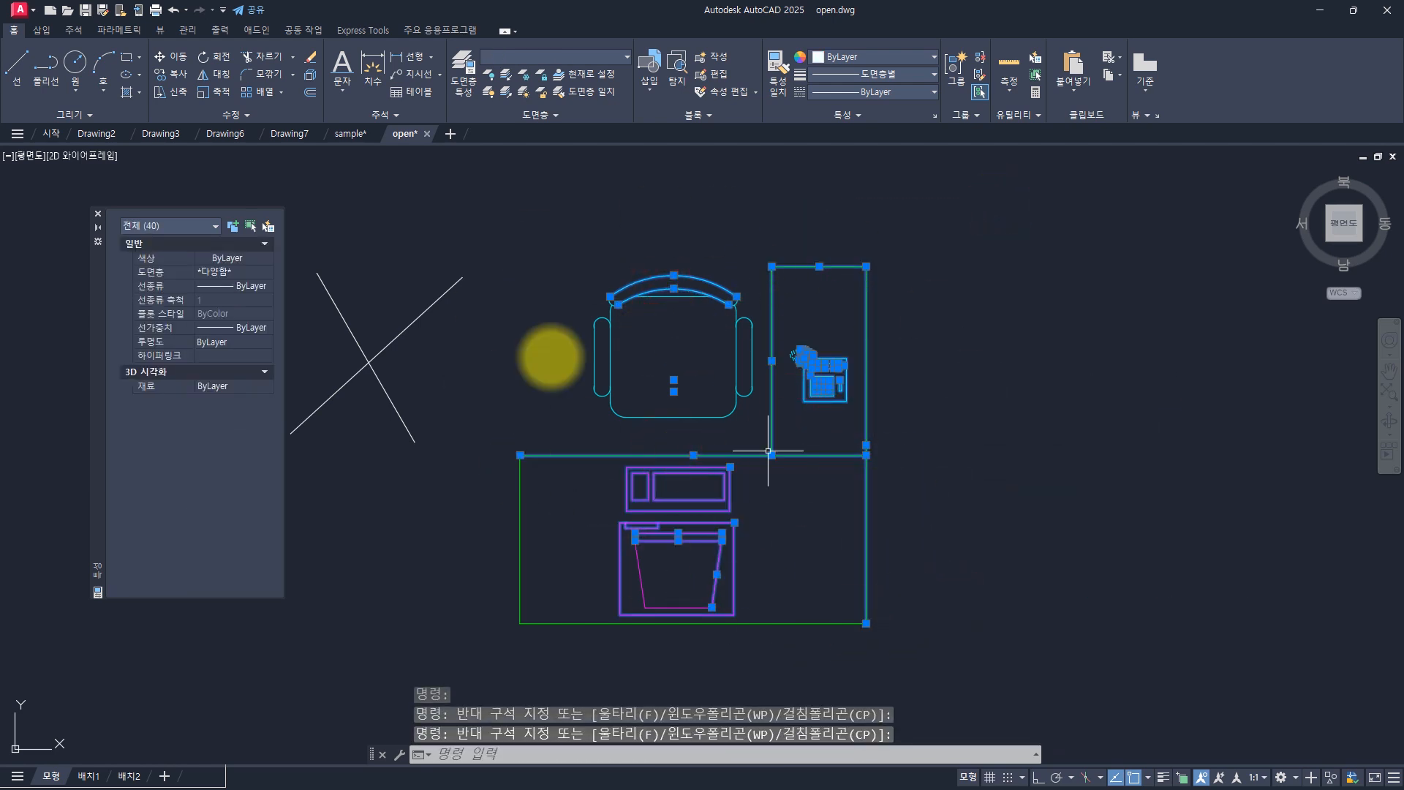
key(Escape)
key(Escape)
key(Escape)
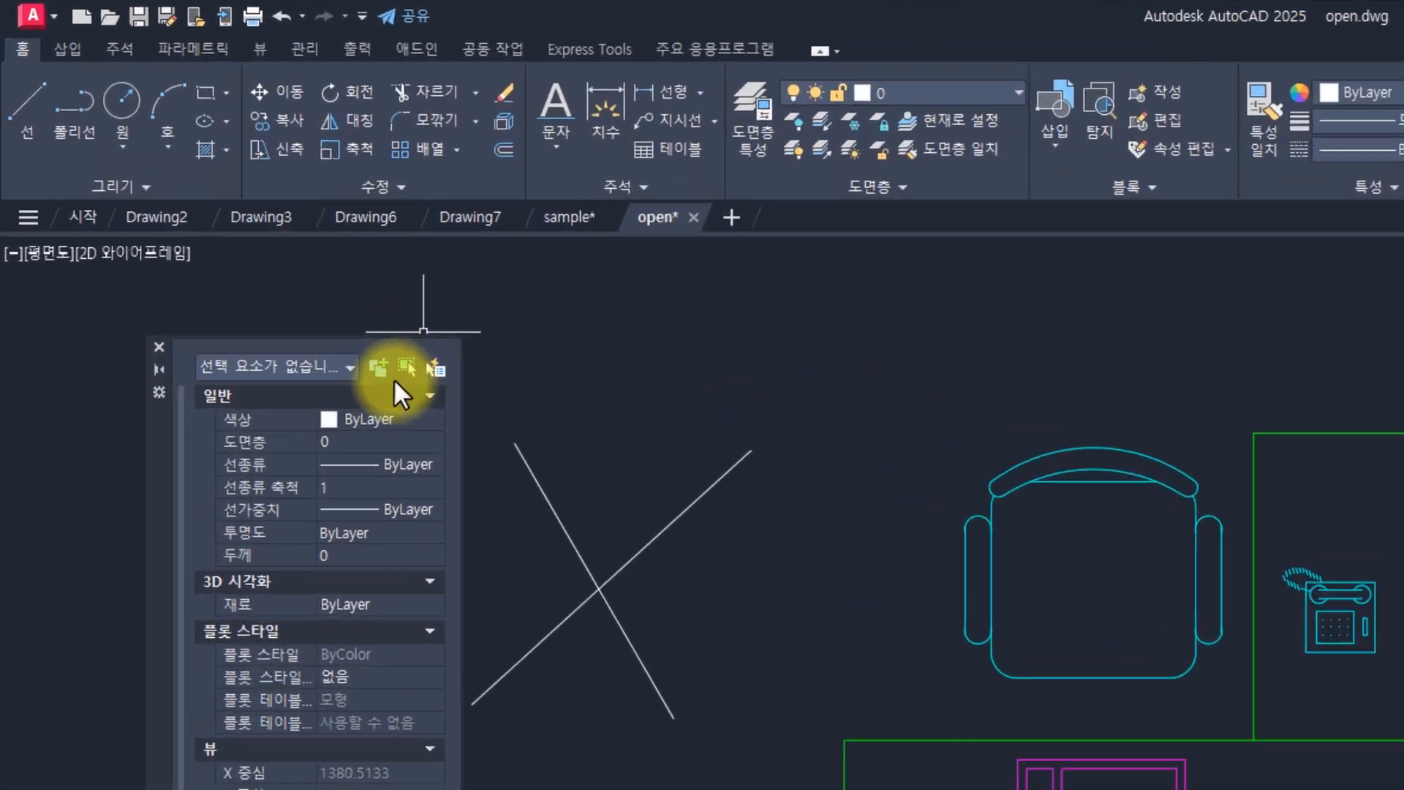
- Turn off additive selection (PICKADD) and test it on the side desk edges, a chair back arc, and the chair and desk objects
click(467, 454)
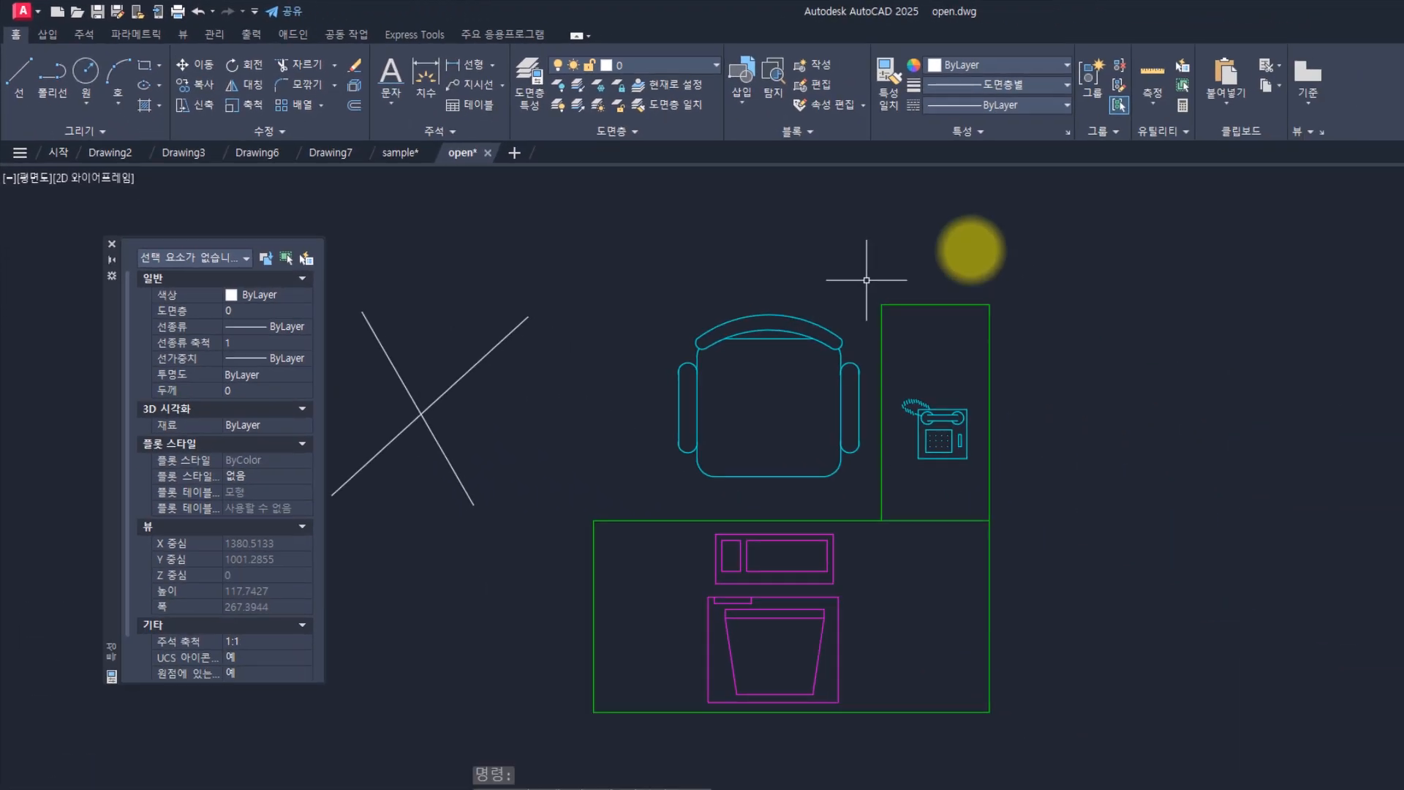
drag(876, 211, 832, 291)
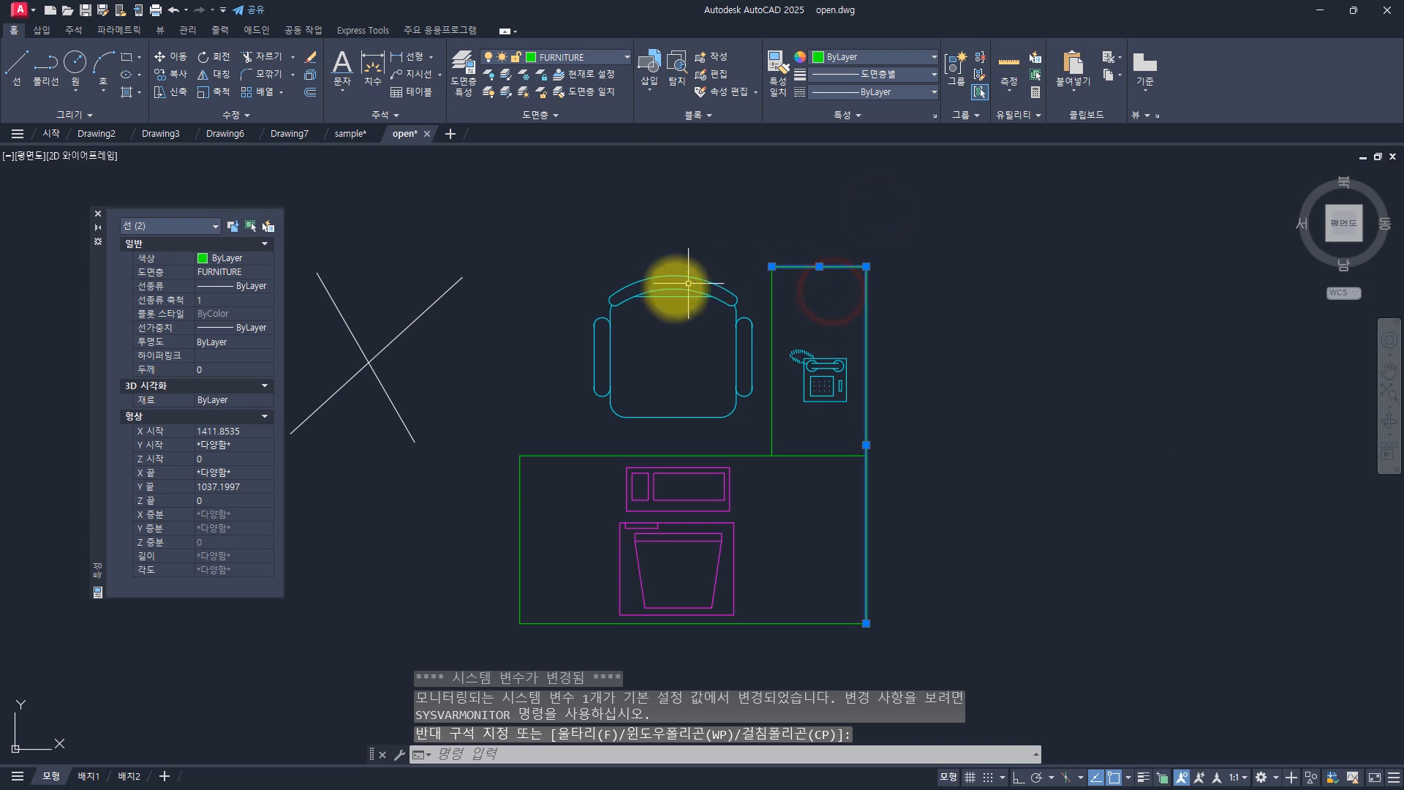
click(658, 288)
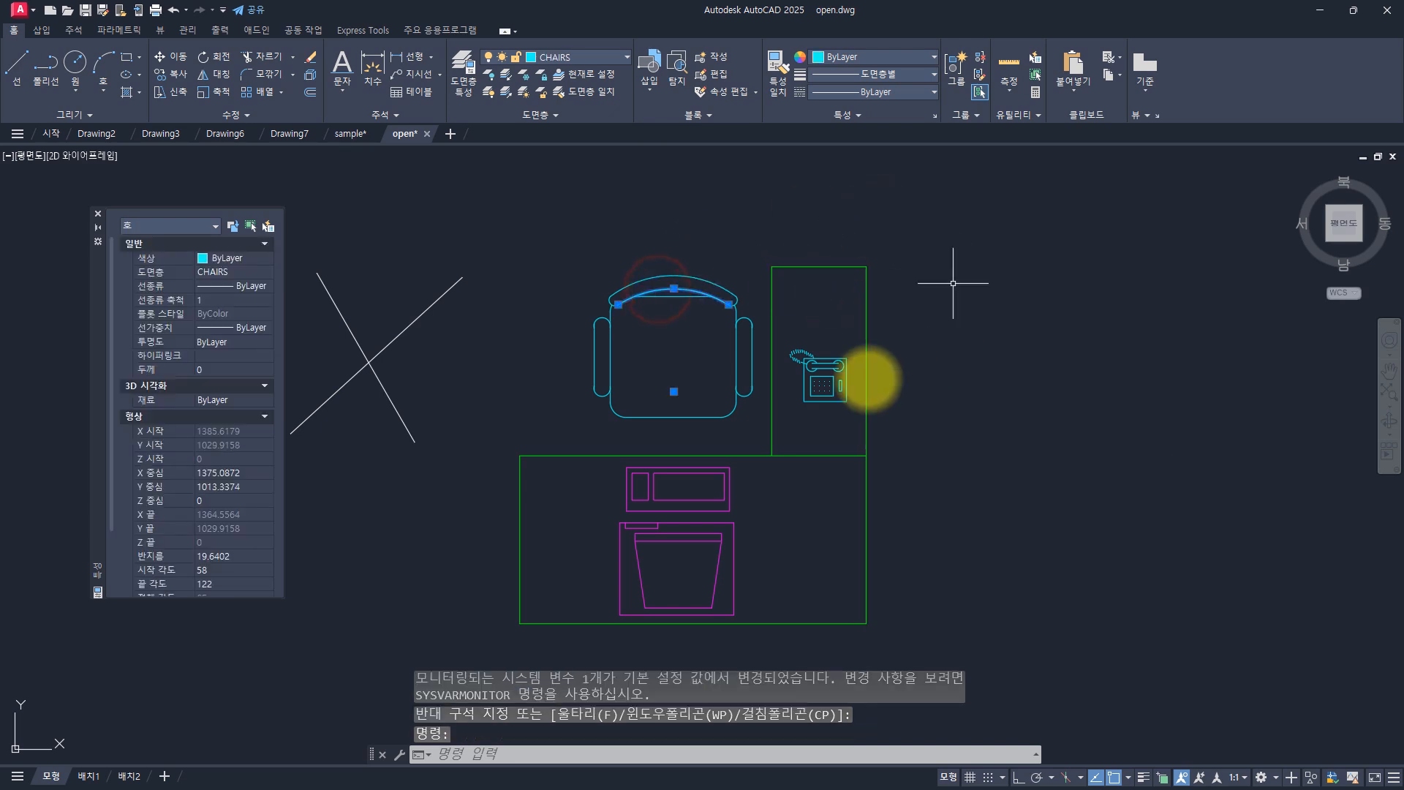
click(688, 361)
click(503, 525)
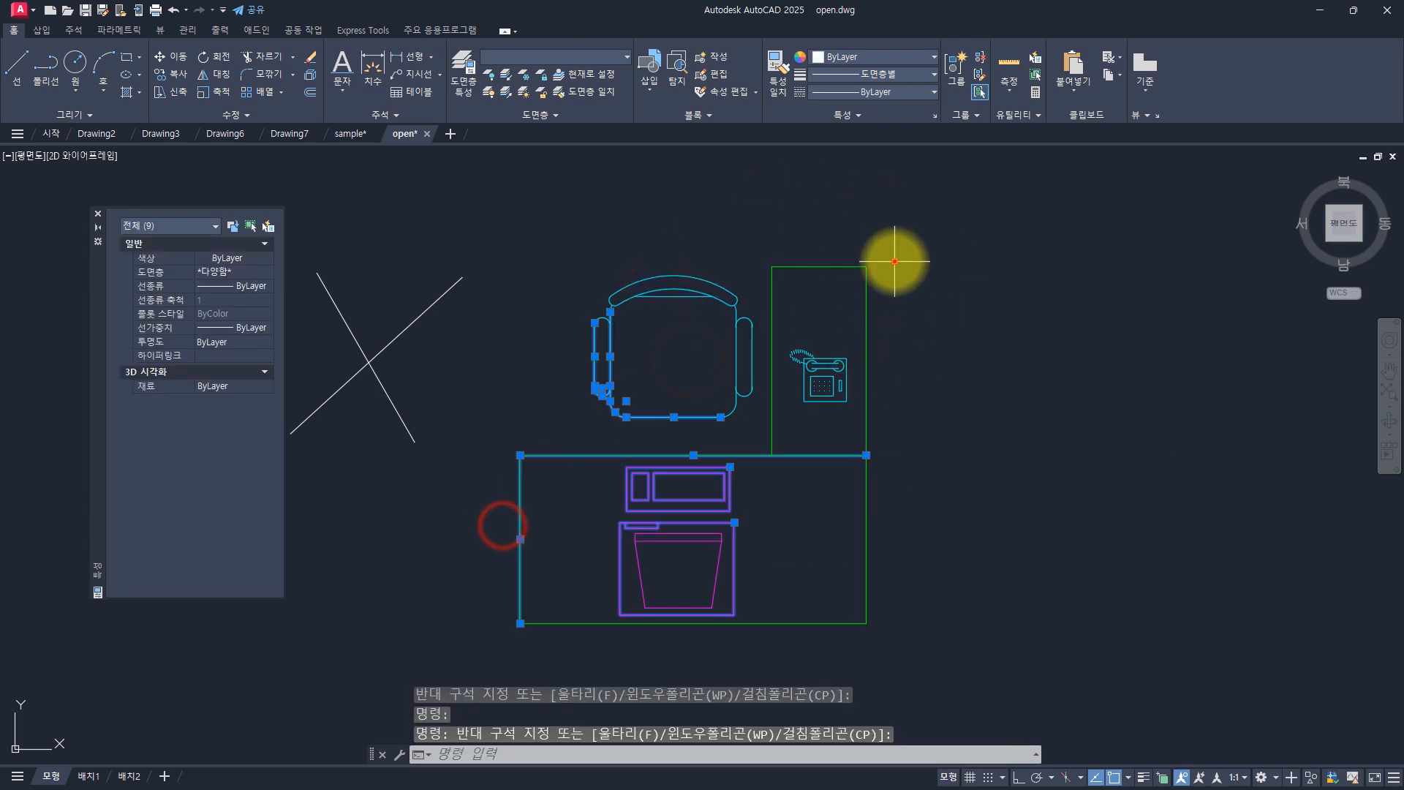
- Test non-additive selection with successive crossing windows over the side desk, chair and phone, clearing the selection between tries
click(894, 261)
click(741, 359)
key(Escape)
click(721, 241)
click(602, 376)
click(912, 219)
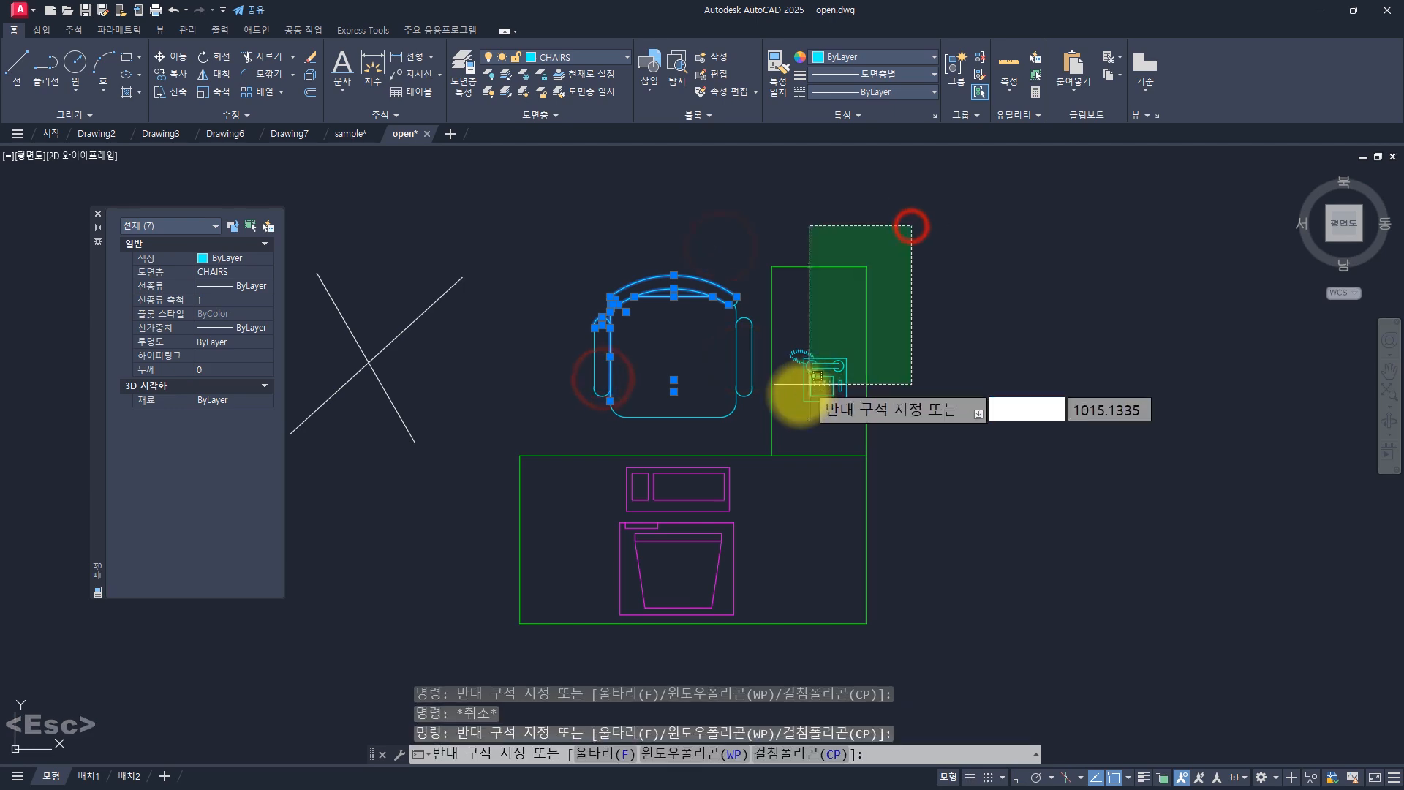
click(799, 393)
key(Escape)
- Turn PICKADD back on with part of the chair selected, and test adding objects with another crossing window before clearing the selection
click(687, 243)
click(558, 367)
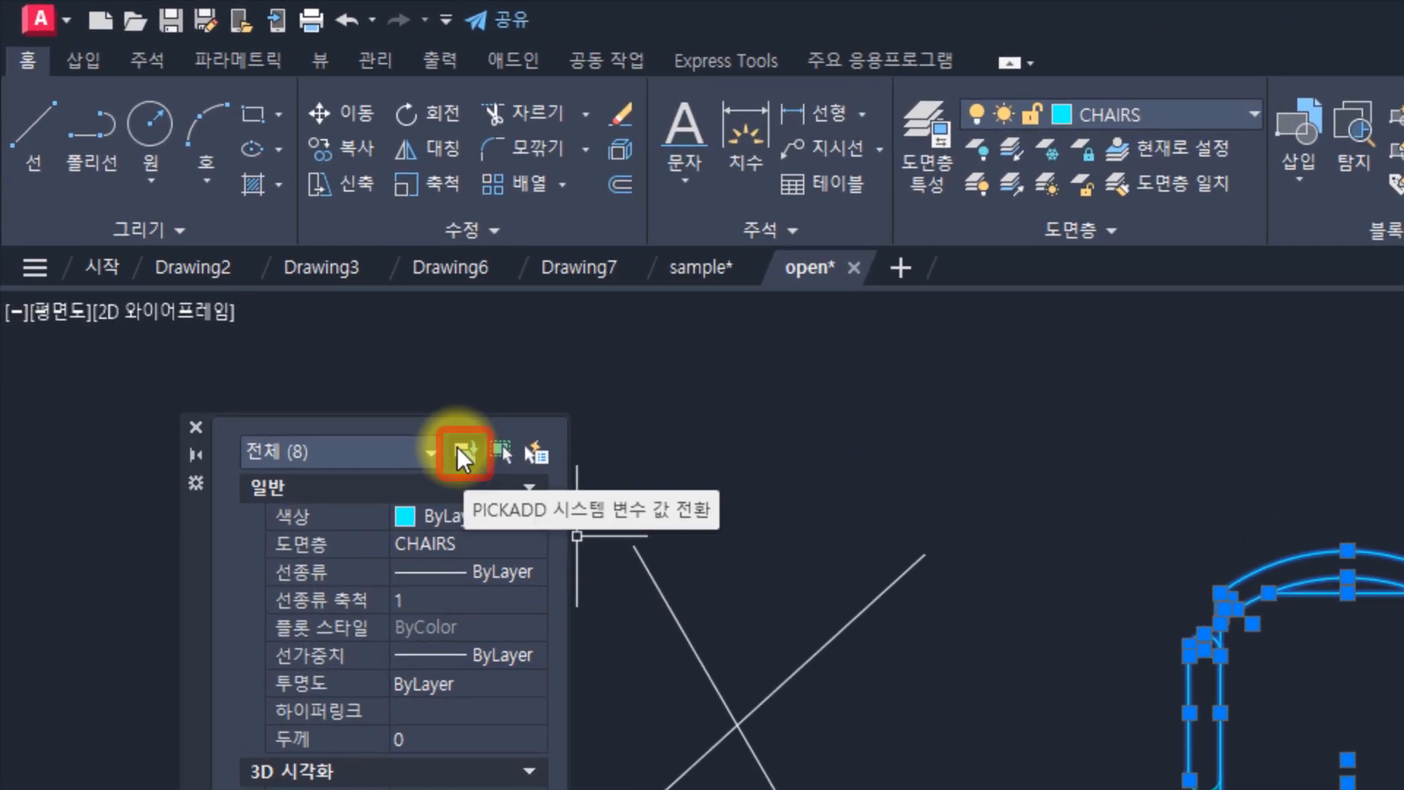
click(334, 324)
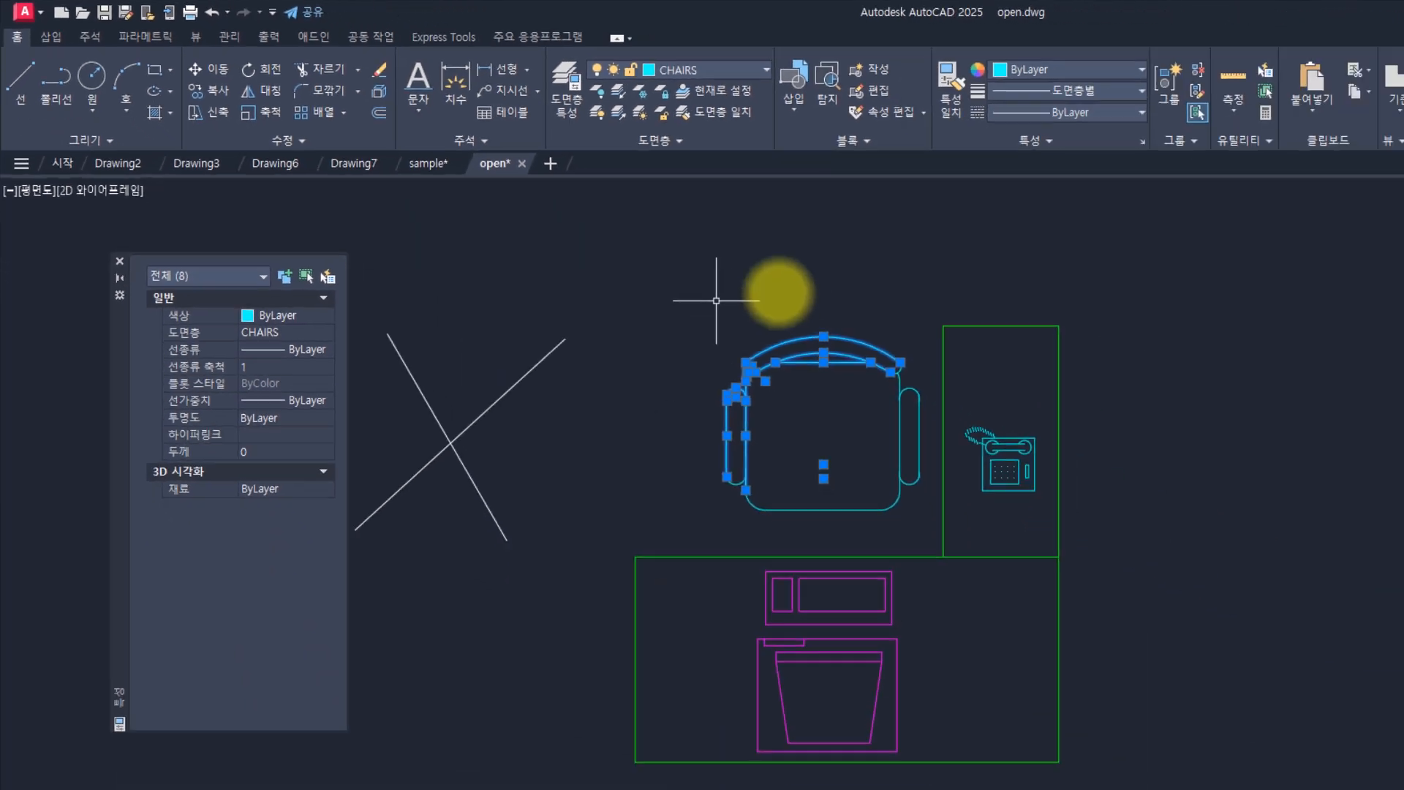
click(1274, 478)
click(401, 458)
key(Escape)
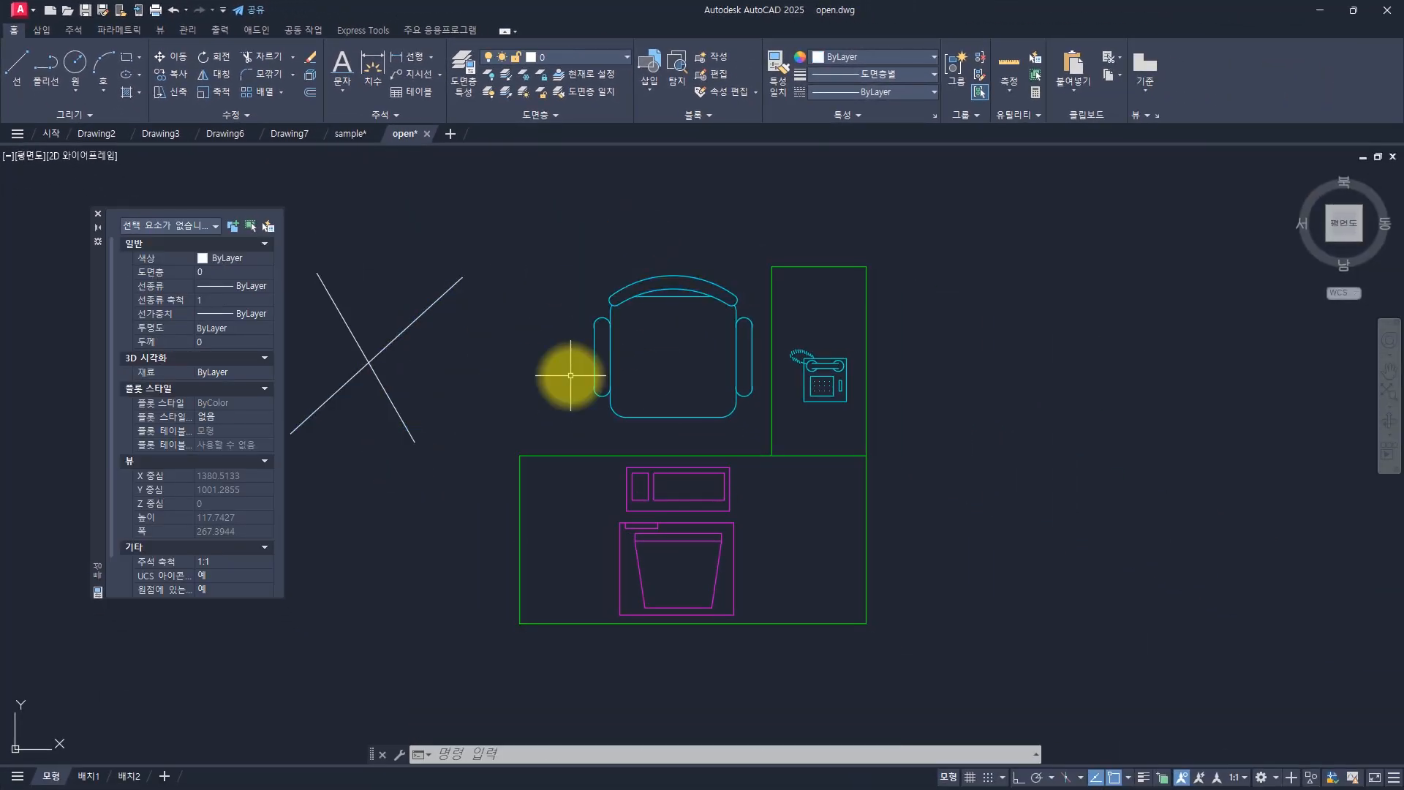